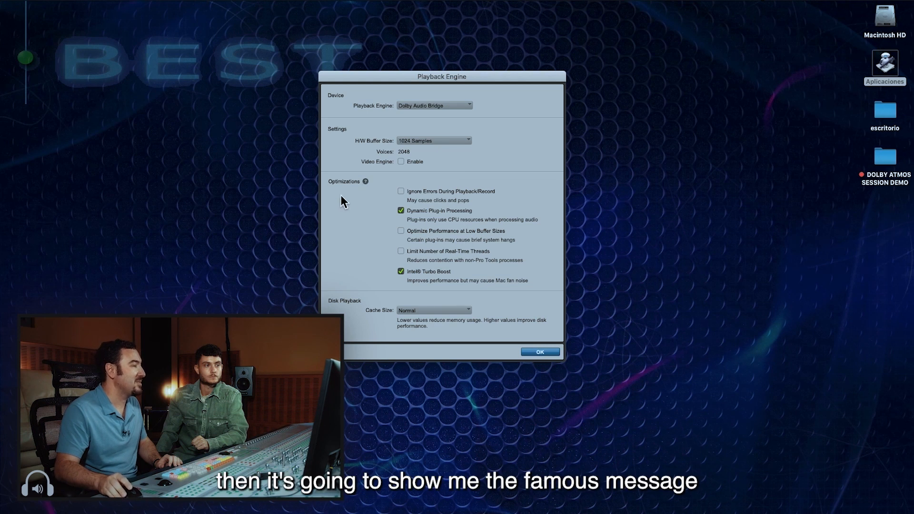
Apply Dolby Audio Bridge as the playback engine, accept the required quit, and recheck the Playback Engine settings after relaunch
{"action": "key", "text": "Return"}
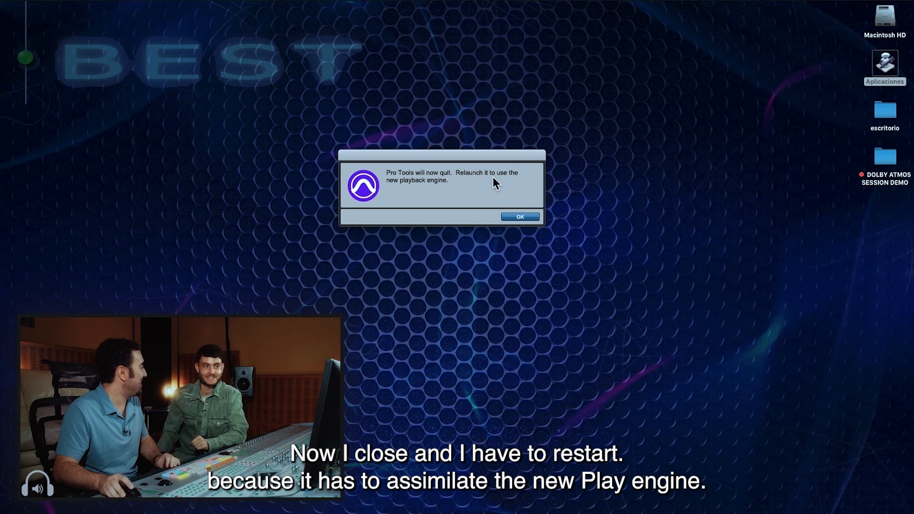
{"action": "left_click", "coordinate": [533, 215]}
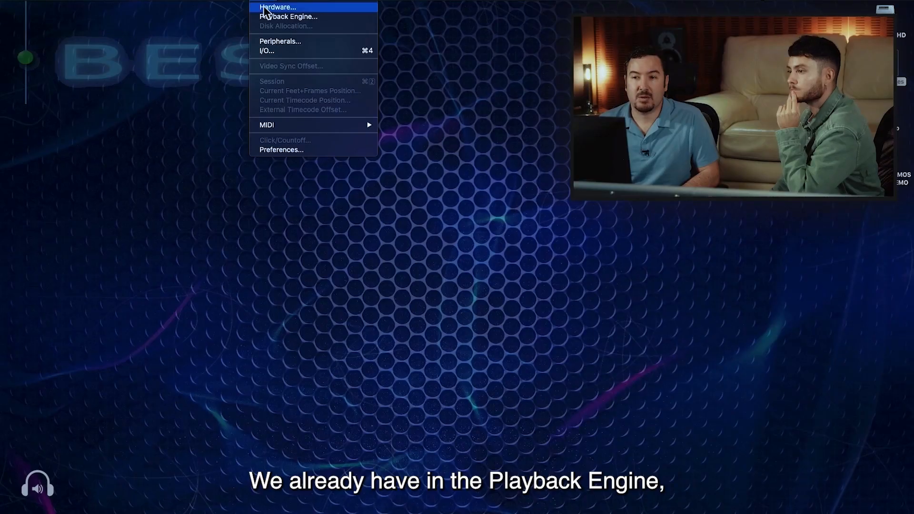
{"action": "left_click", "coordinate": [272, 17]}
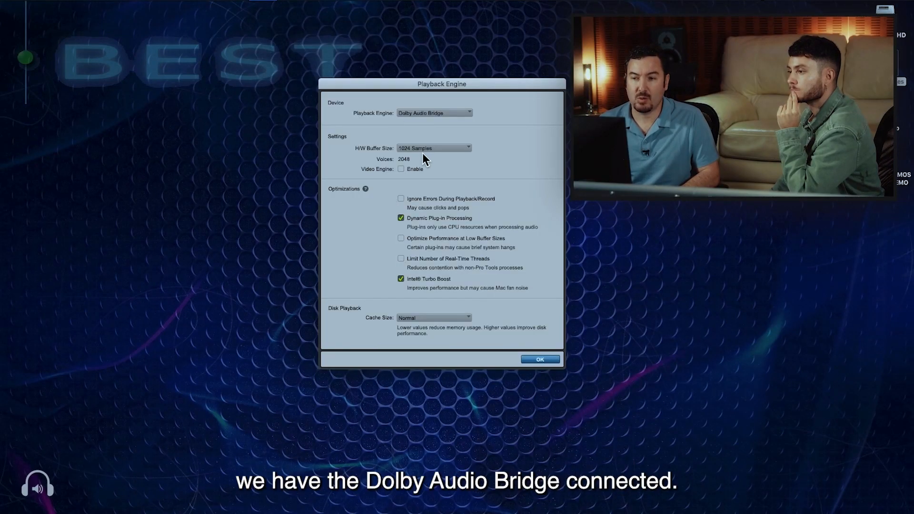
{"action": "left_click", "coordinate": [543, 361]}
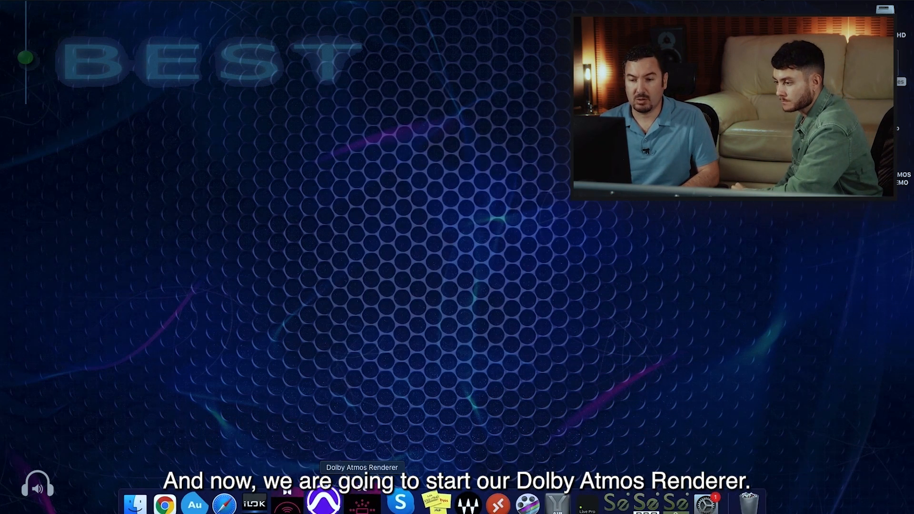
Launch the Dolby Atmos Renderer and orbit its 3D room view to look down on the listener
{"action": "left_click", "coordinate": [361, 505]}
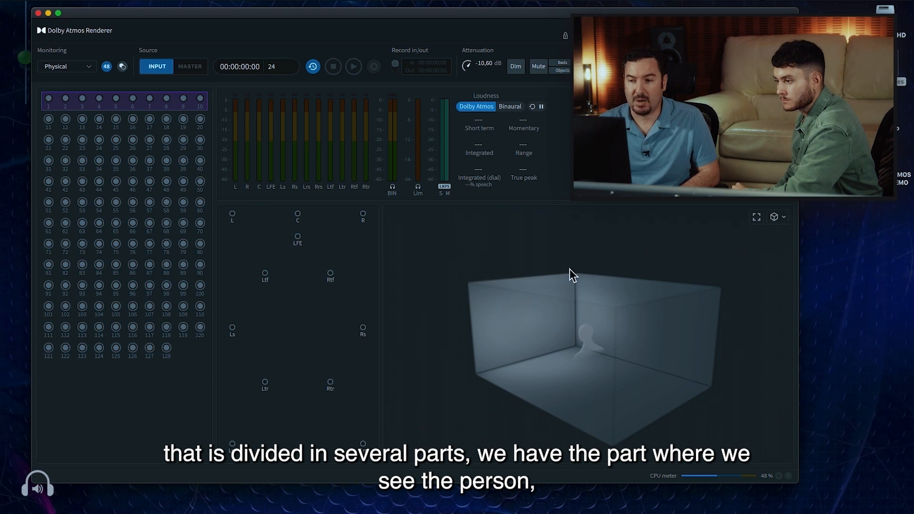
{"action": "left_click_drag", "start_coordinate": [567, 388], "coordinate": [580, 327]}
{"action": "left_click_drag", "start_coordinate": [565, 363], "coordinate": [497, 253]}
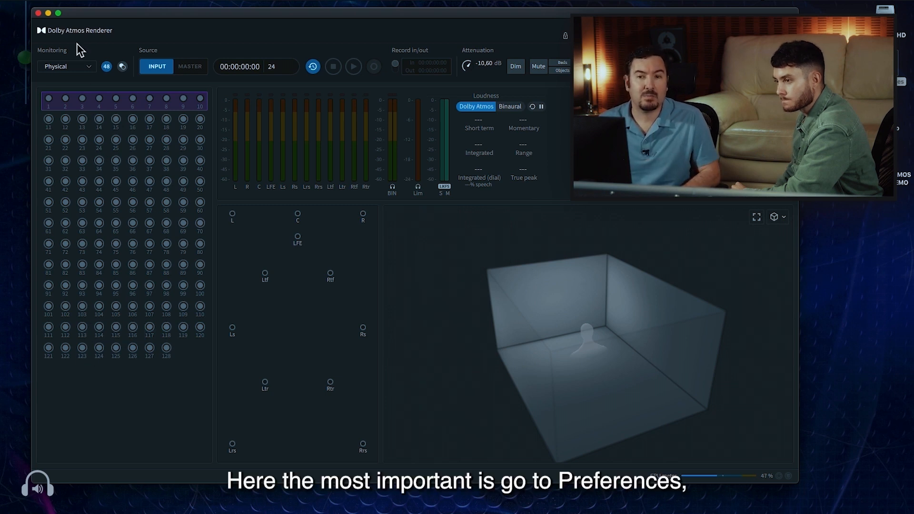
In the renderer's driver preferences, keep Core Audio as the driver and Dolby Audio Bridge as the input device, and accept
{"action": "left_click", "coordinate": [42, 1]}
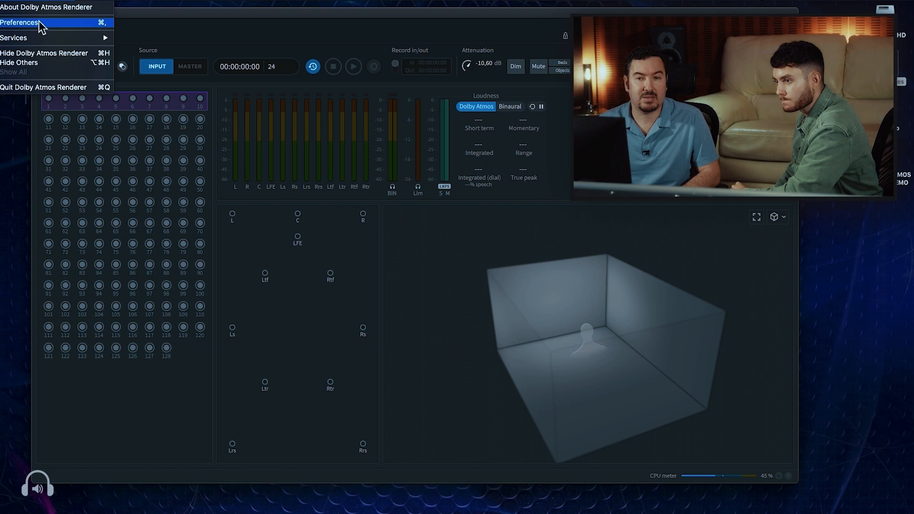
{"action": "left_click", "coordinate": [38, 21]}
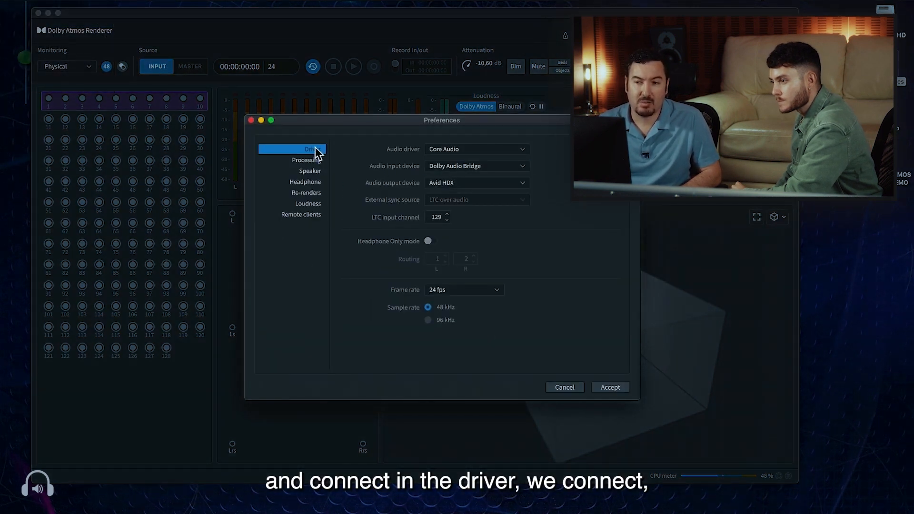
{"action": "left_click", "coordinate": [470, 149]}
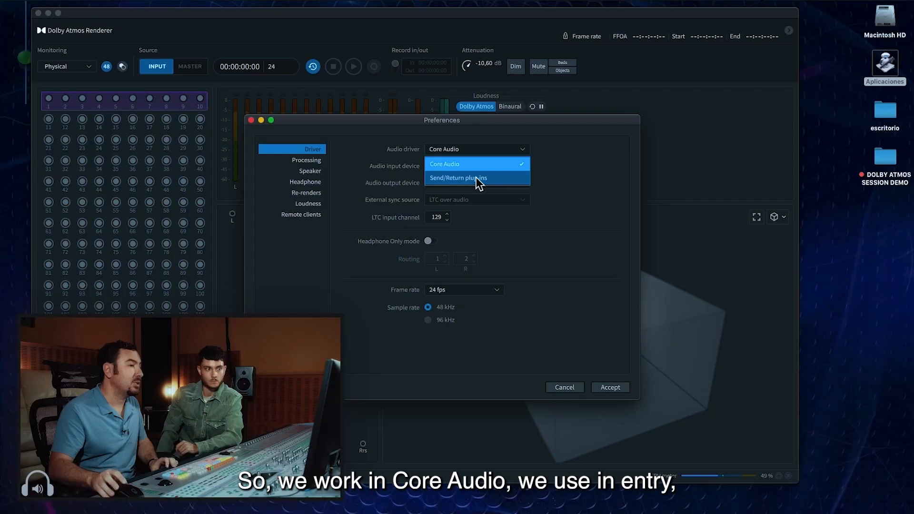
{"action": "left_click", "coordinate": [473, 164]}
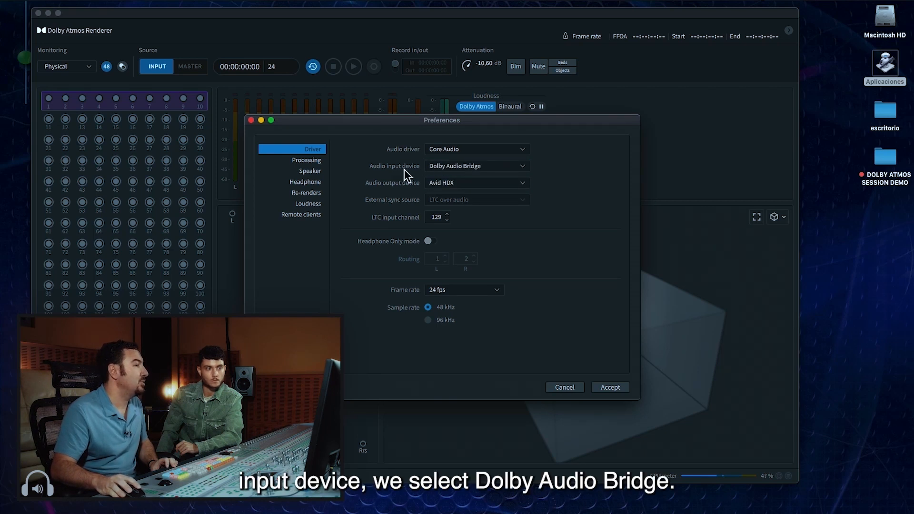
{"action": "left_click", "coordinate": [473, 168]}
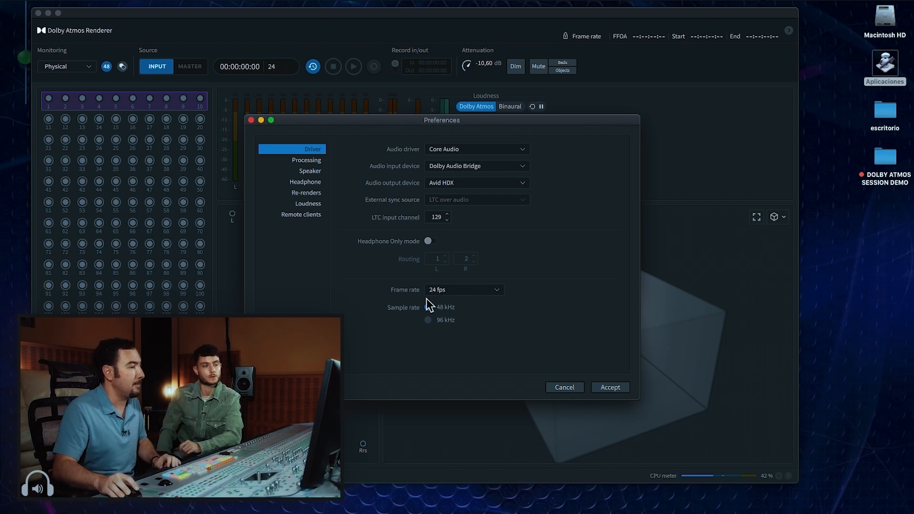
{"action": "left_click", "coordinate": [600, 387]}
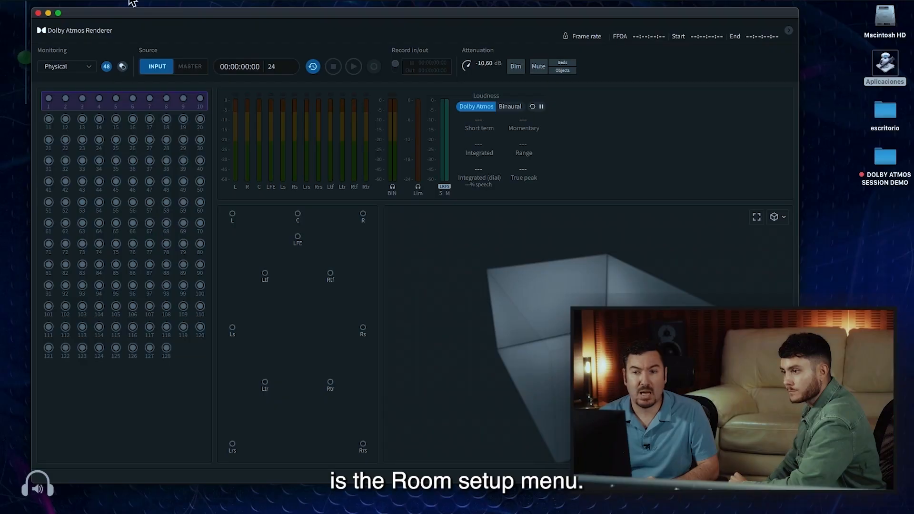
Open the Room setup and examine its speaker setup, output routing and monitoring layouts
{"action": "left_click", "coordinate": [138, 1]}
{"action": "mouse_move", "coordinate": [126, 1]}
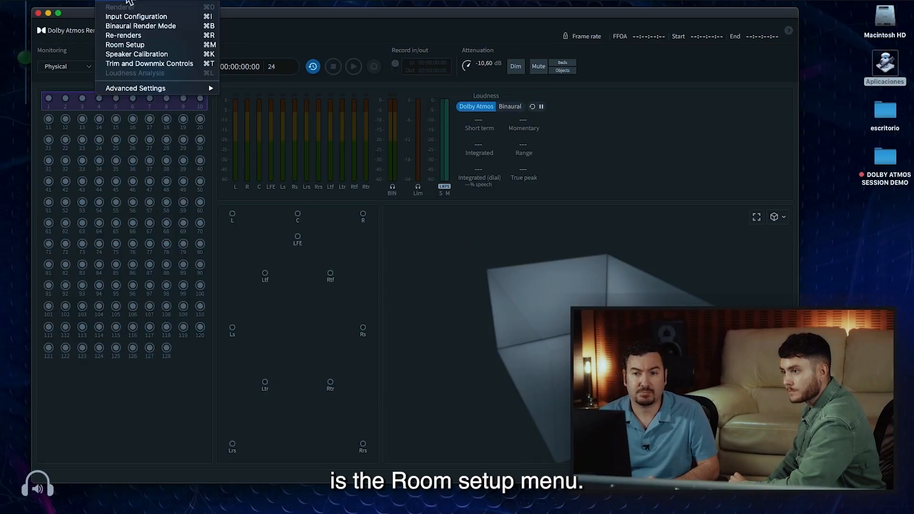
{"action": "left_click", "coordinate": [138, 47]}
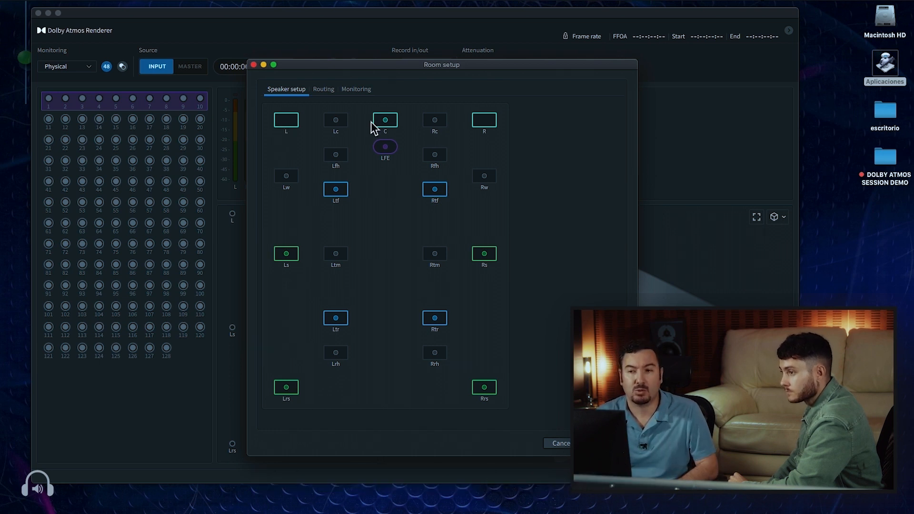
{"action": "left_click", "coordinate": [327, 92]}
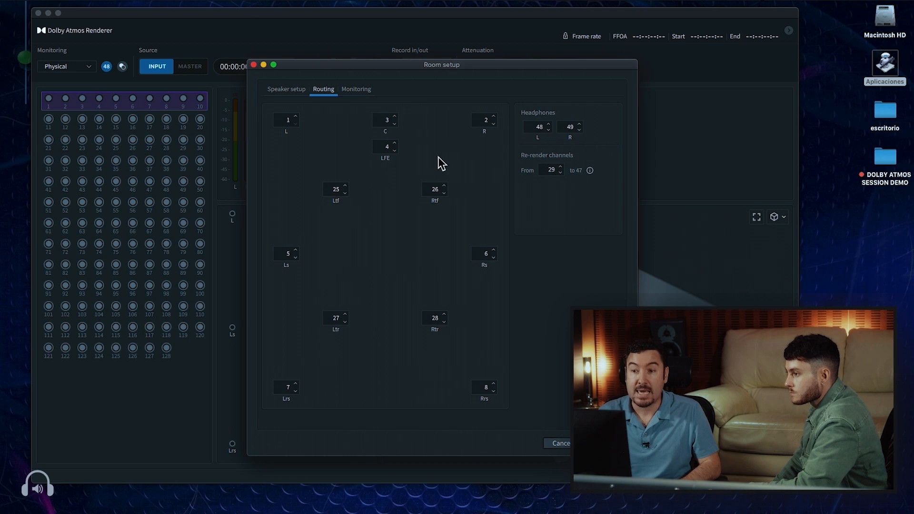
{"action": "left_click", "coordinate": [356, 89]}
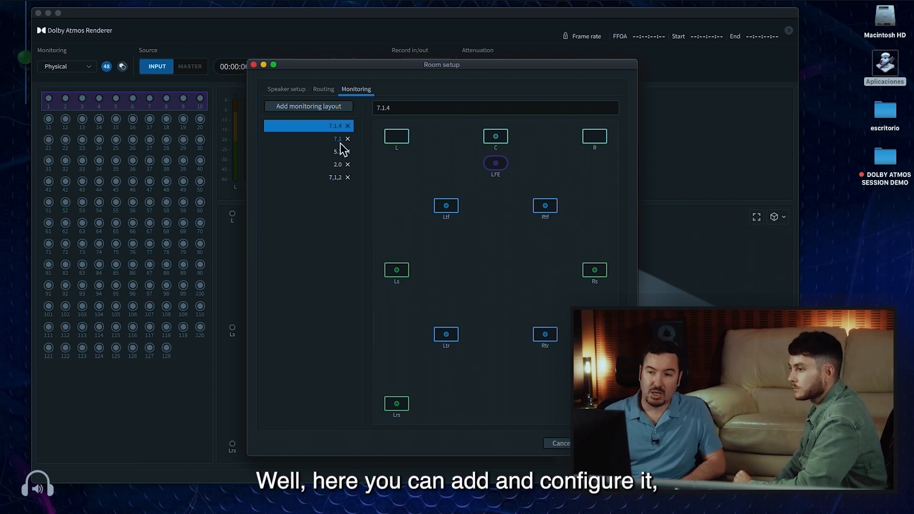
Add a monitoring layout with its surround and height speakers disabled, delete that layout, and accept the Room setup
{"action": "left_click", "coordinate": [321, 108]}
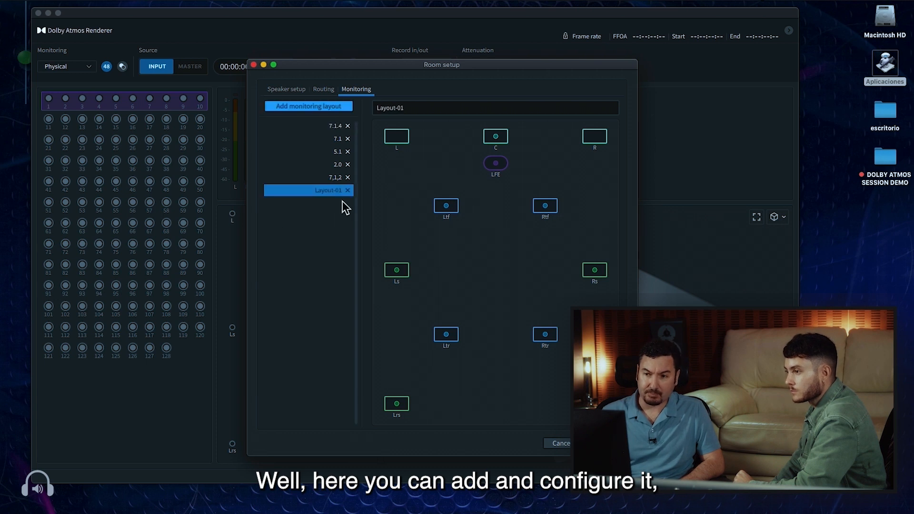
{"action": "left_click", "coordinate": [446, 209]}
{"action": "left_click", "coordinate": [398, 271]}
{"action": "left_click", "coordinate": [444, 333]}
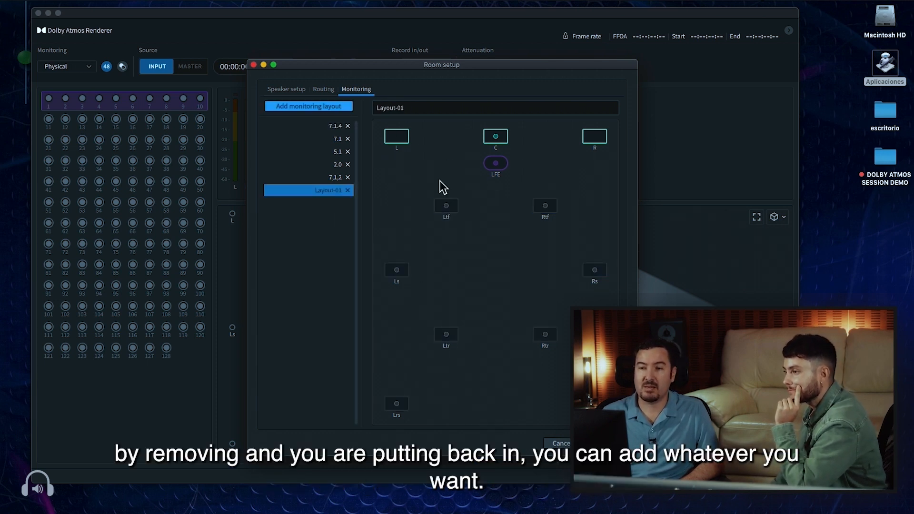
{"action": "left_click", "coordinate": [347, 192]}
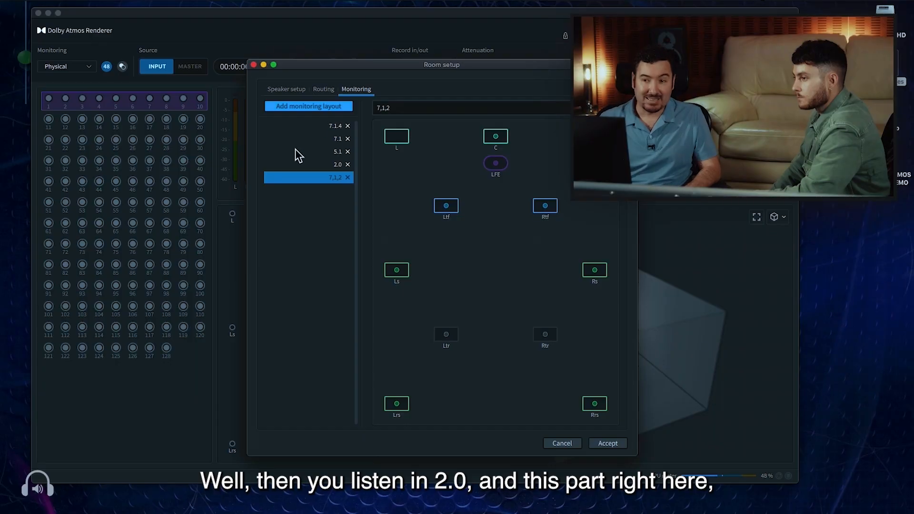
{"action": "left_click", "coordinate": [602, 444]}
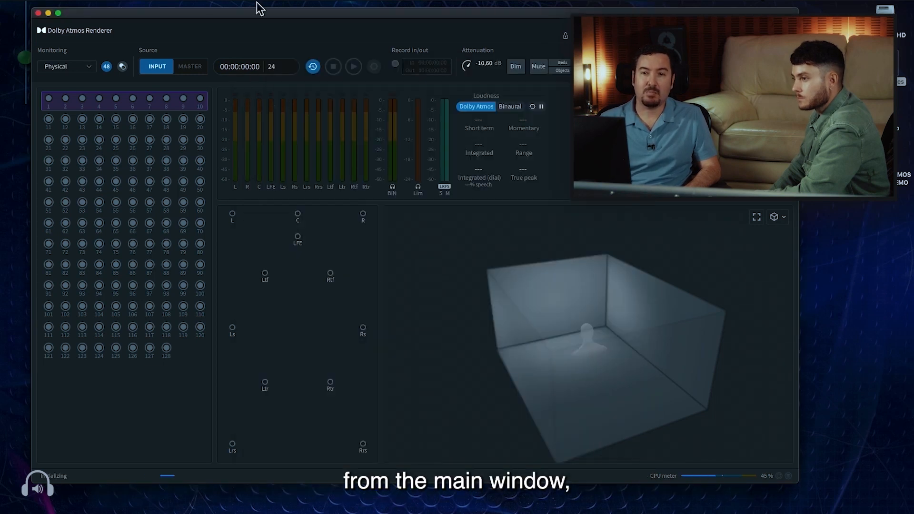
Switch the renderer's monitoring through the 5.1, Physical and 7.1 layouts, and return it to Physical
{"action": "left_click", "coordinate": [75, 66]}
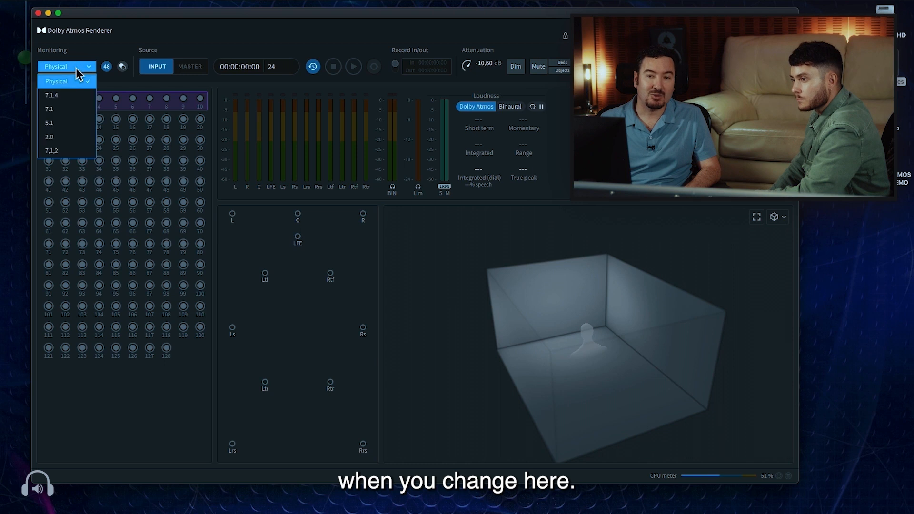
{"action": "left_click", "coordinate": [66, 125]}
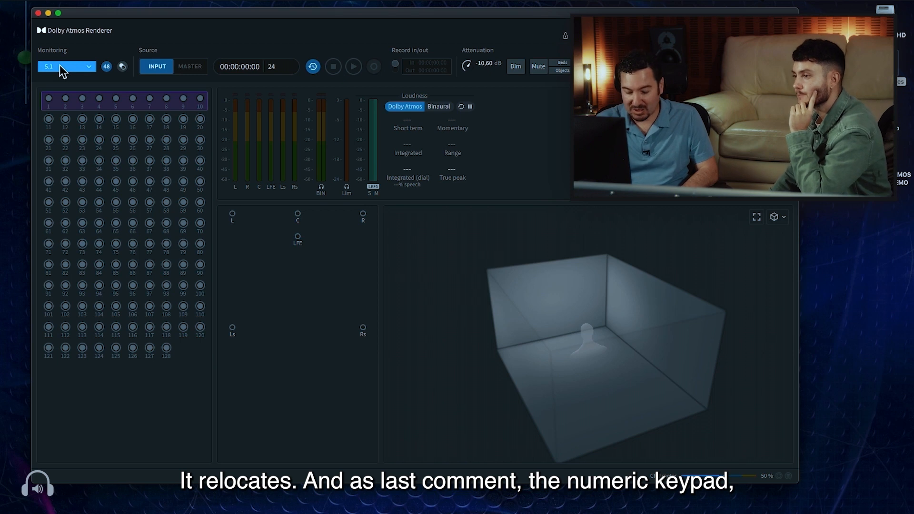
{"action": "key", "text": "1"}
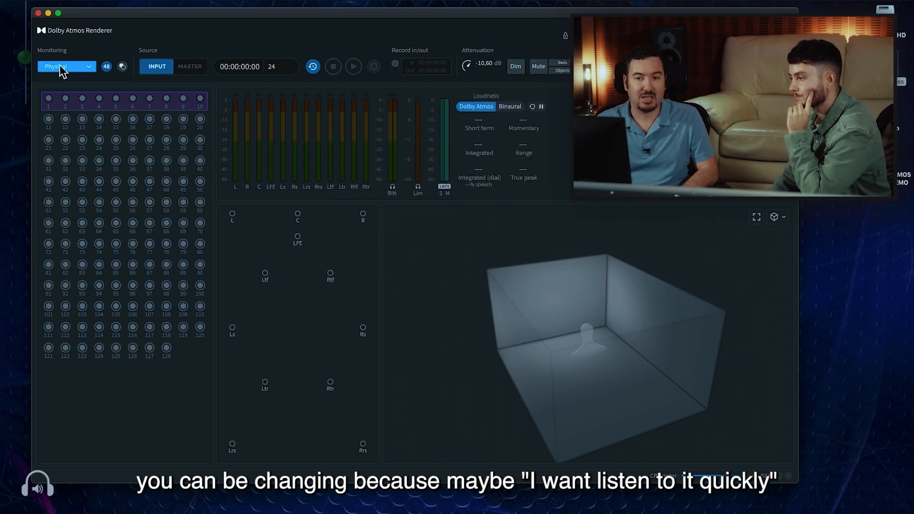
{"action": "key", "text": "2"}
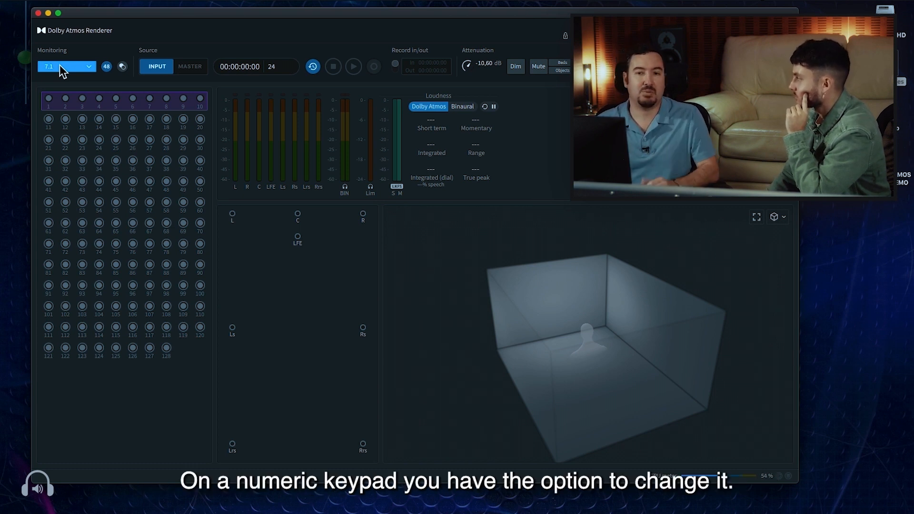
{"action": "left_click", "coordinate": [59, 65]}
{"action": "left_click", "coordinate": [79, 84]}
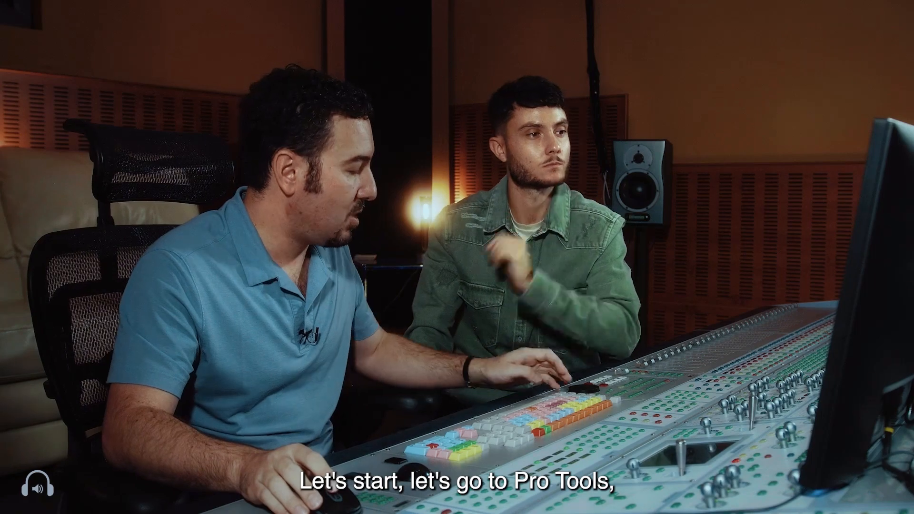
Switch to Pro Tools and create a local BWF session named "dolby 1" at 48 kHz on the desktop
{"action": "key", "text": "super+Tab"}
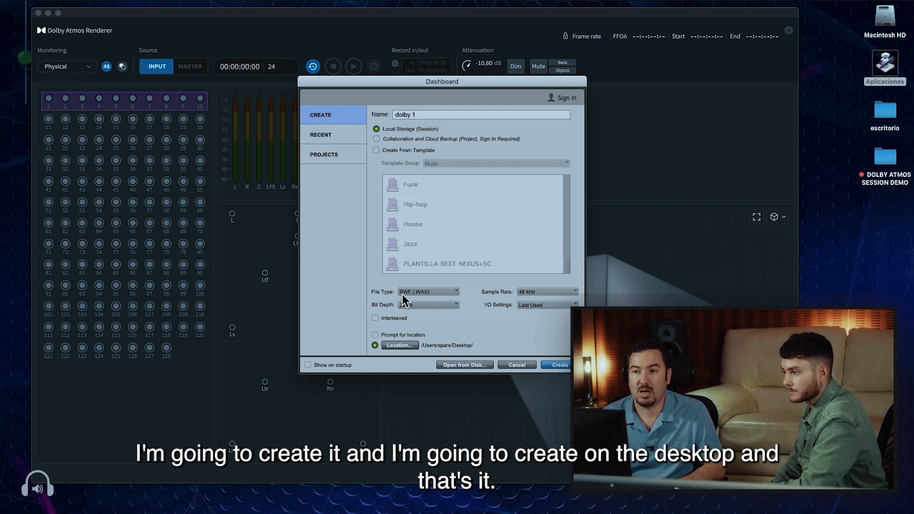
{"action": "key", "text": "Return"}
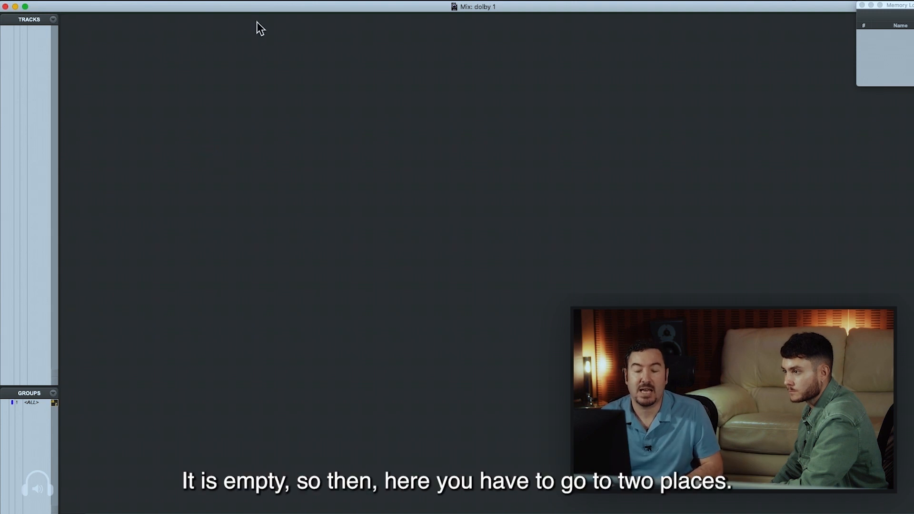
Check the Dolby Atmos peripheral's enable option, renderer host and connection status, and close the Peripherals settings
{"action": "left_click", "coordinate": [302, 3]}
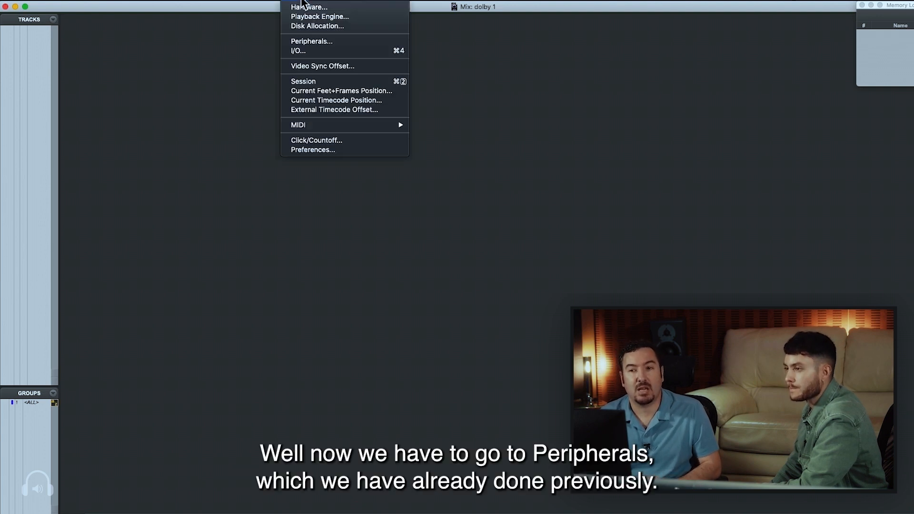
{"action": "left_click", "coordinate": [320, 41]}
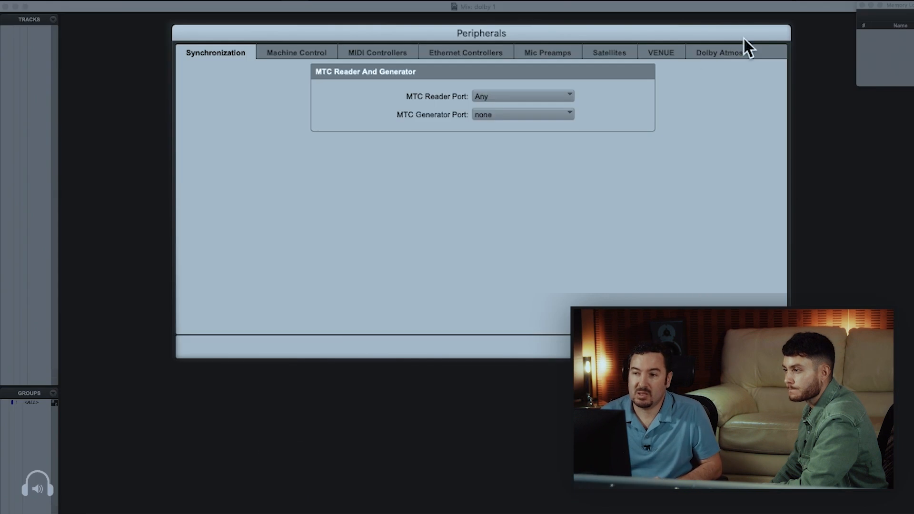
{"action": "left_click", "coordinate": [624, 118]}
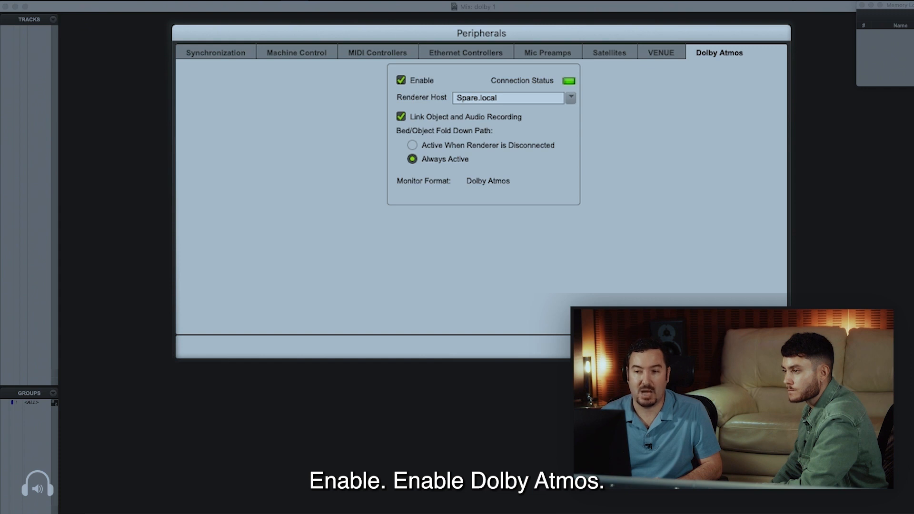
{"action": "key", "text": "Return"}
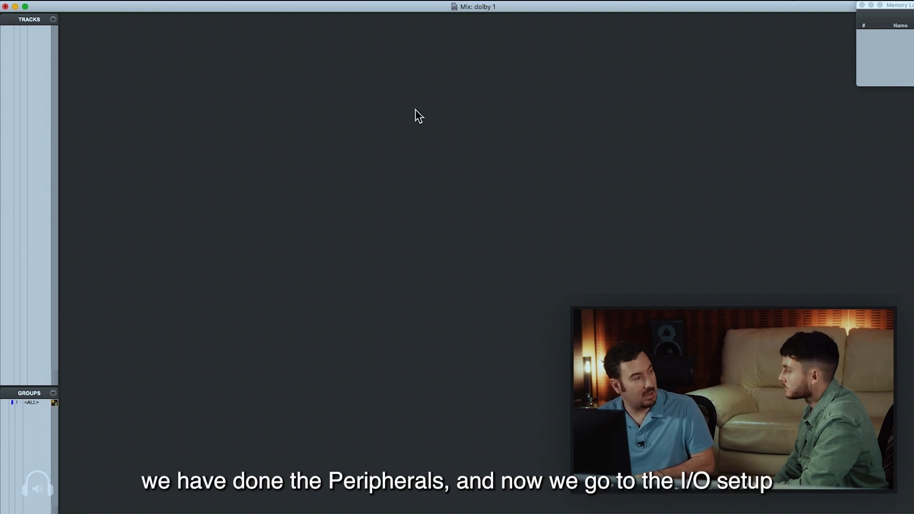
Open the I/O Setup, check the input paths, and delete all output paths
{"action": "left_click", "coordinate": [314, 5]}
{"action": "mouse_move", "coordinate": [307, 5]}
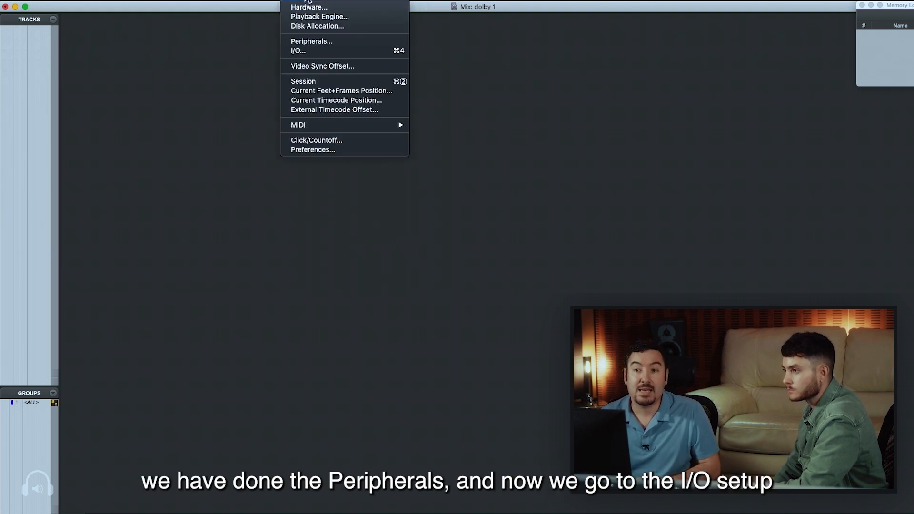
{"action": "left_click", "coordinate": [335, 53]}
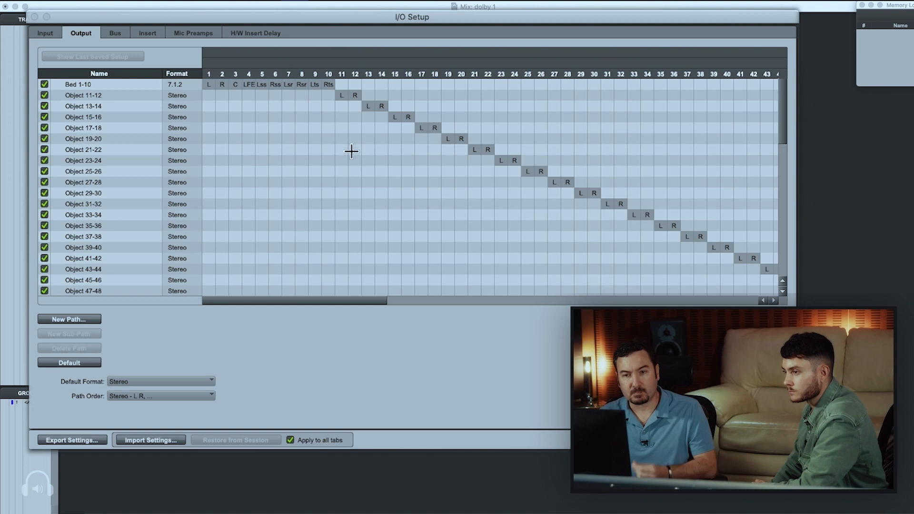
{"action": "left_click", "coordinate": [34, 33]}
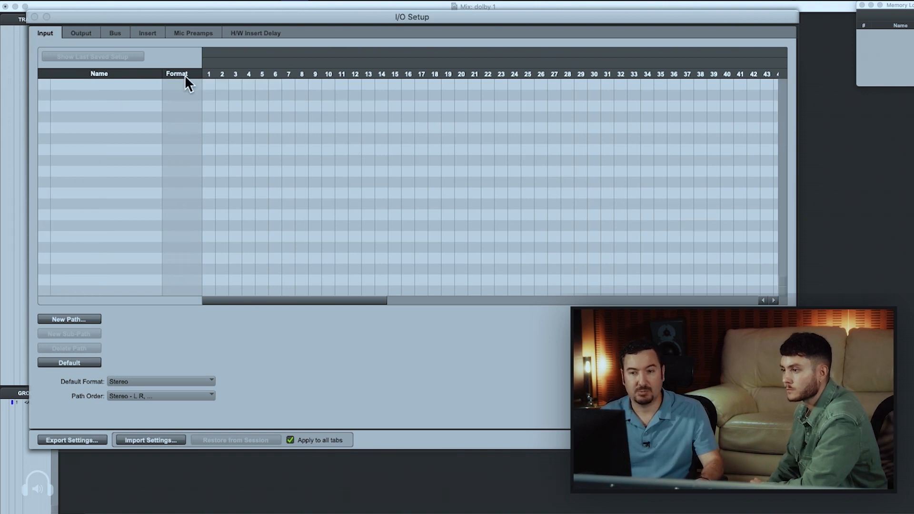
{"action": "left_click", "coordinate": [85, 33]}
{"action": "key", "text": "super+a"}
{"action": "key", "text": "BackSpace"}
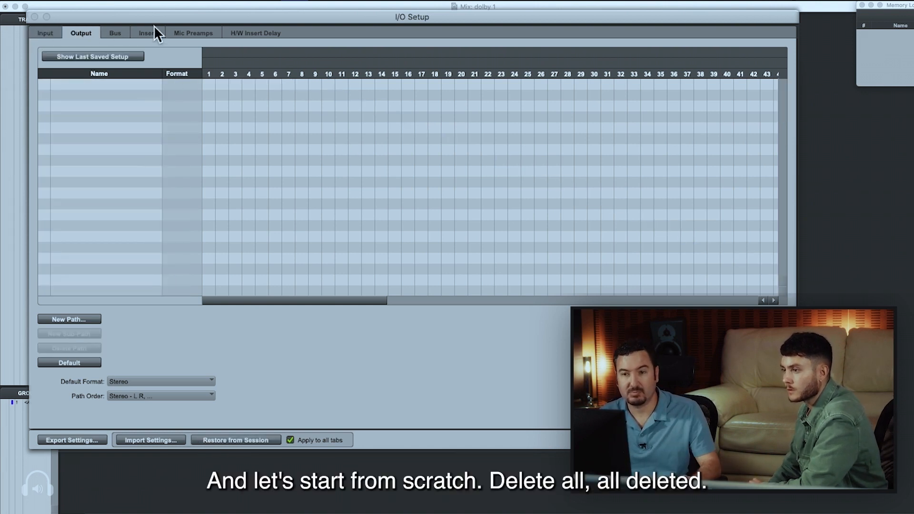
Delete all bus paths in the I/O Setup and check that the output paths are cleared too
{"action": "left_click", "coordinate": [115, 32]}
{"action": "key", "text": "super+a"}
{"action": "key", "text": "BackSpace"}
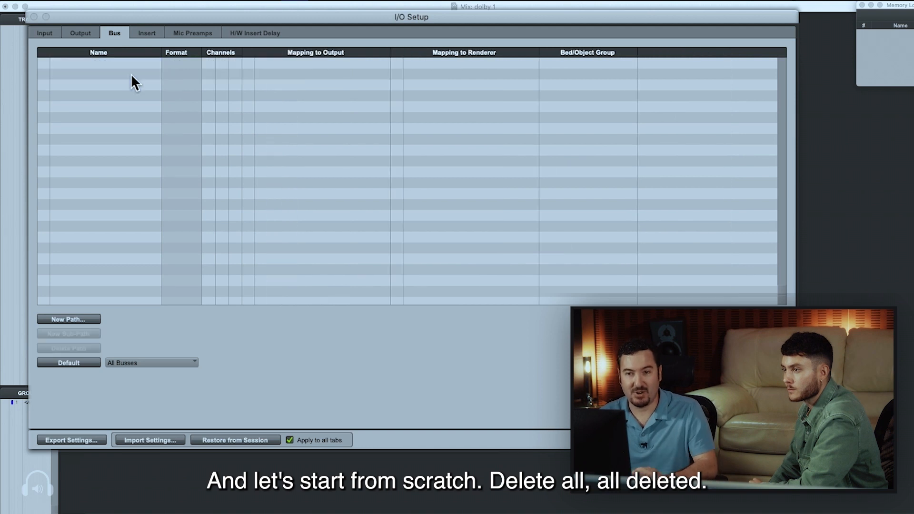
{"action": "left_click", "coordinate": [137, 32]}
{"action": "left_click", "coordinate": [121, 31]}
{"action": "left_click", "coordinate": [80, 33]}
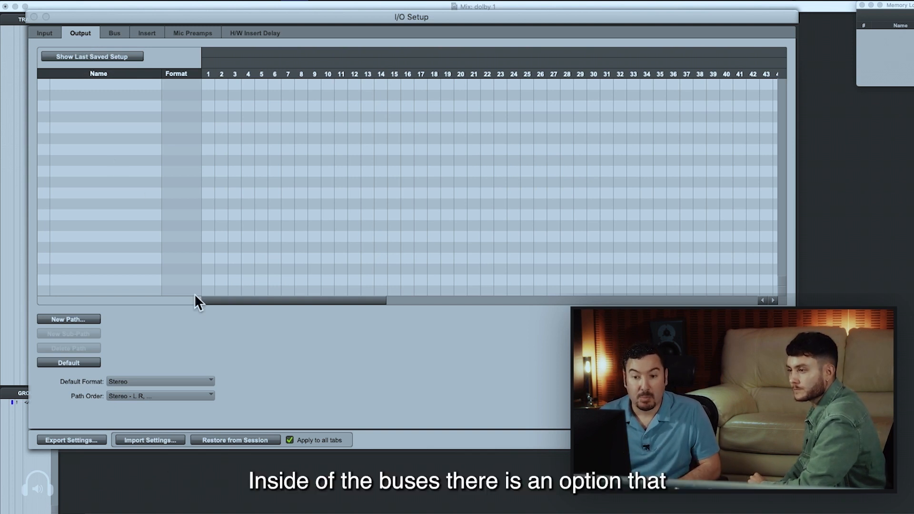
Create the default bus paths with the Use Dolby Atmos Renderer (Stereo) option and look through the bed and object list
{"action": "left_click", "coordinate": [115, 33]}
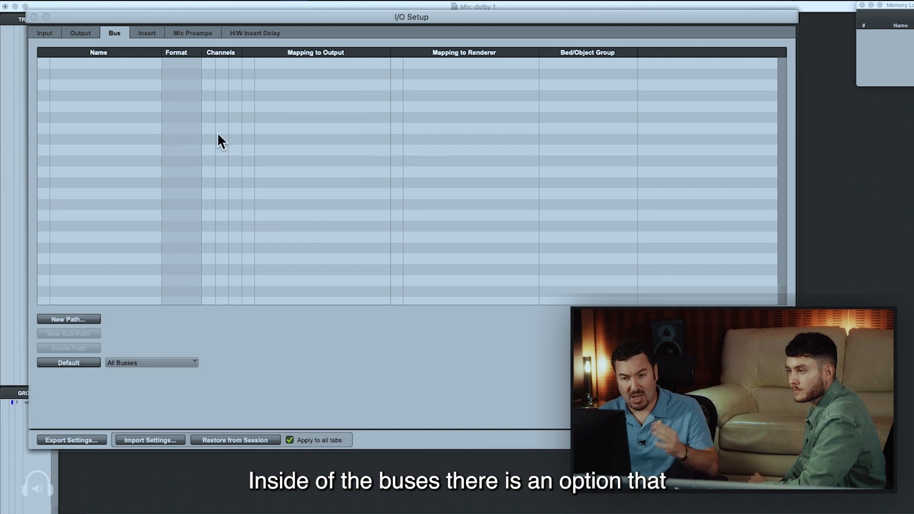
{"action": "left_click", "coordinate": [133, 362]}
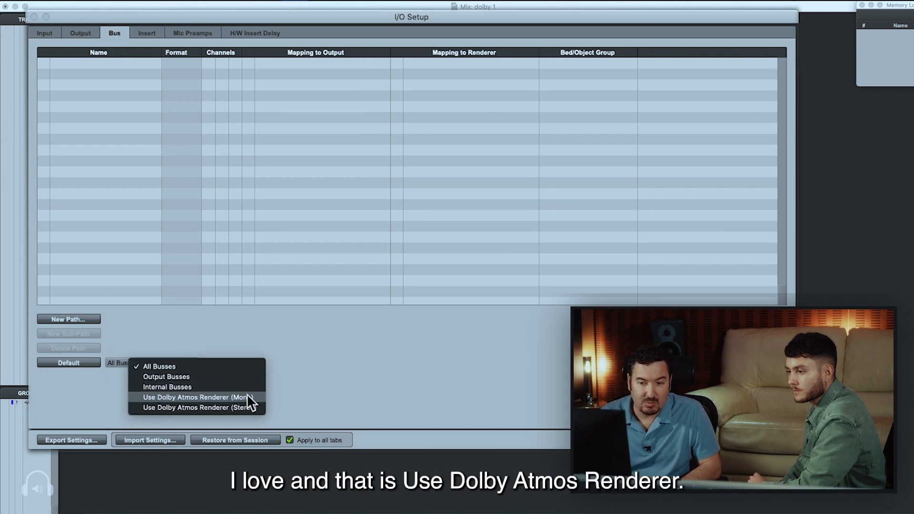
{"action": "left_click", "coordinate": [217, 408]}
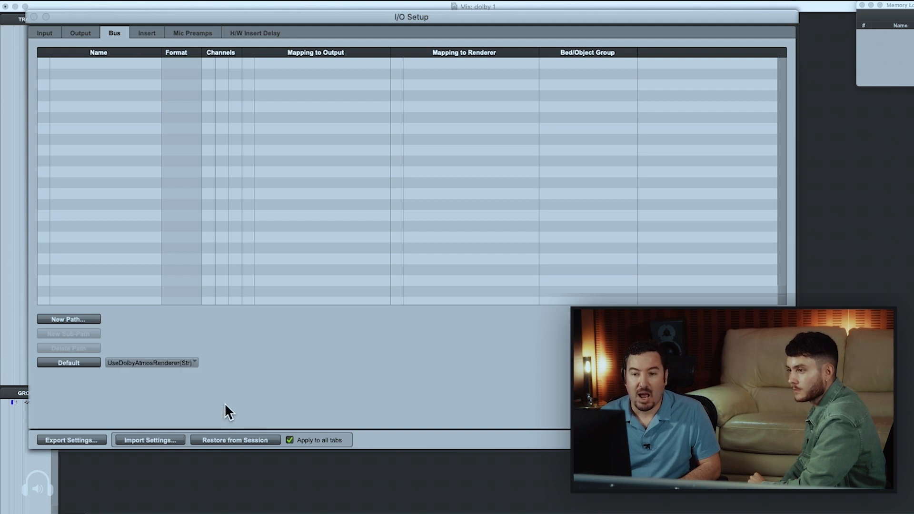
{"action": "left_click", "coordinate": [86, 362]}
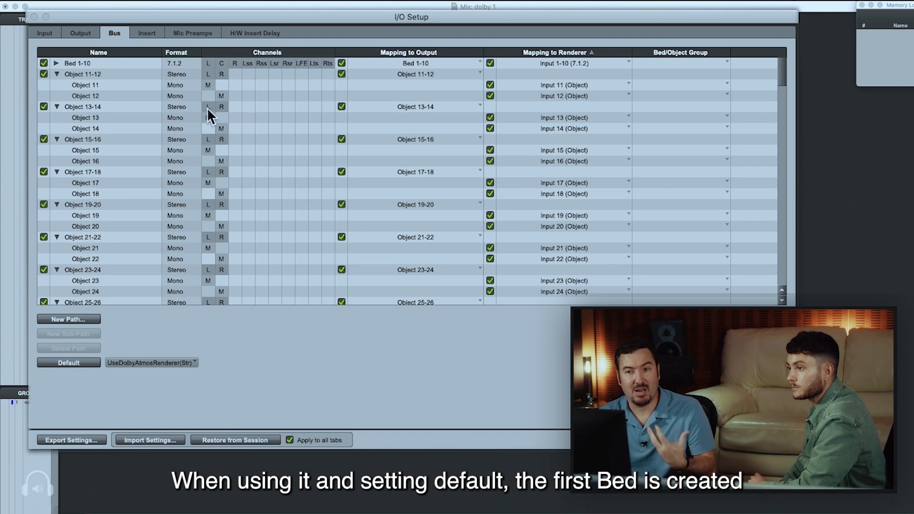
{"action": "left_click", "coordinate": [81, 63]}
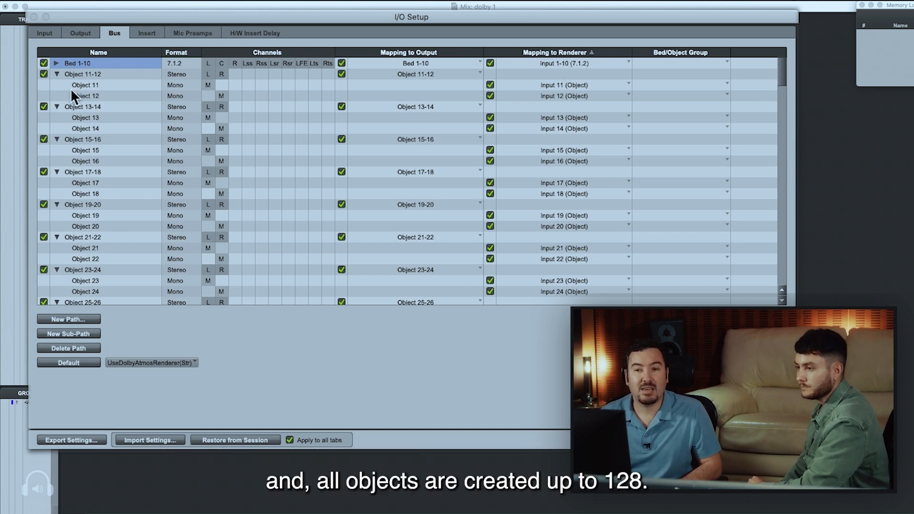
{"action": "scroll", "coordinate": [191, 234], "scroll_direction": "down", "scroll_amount": 20}
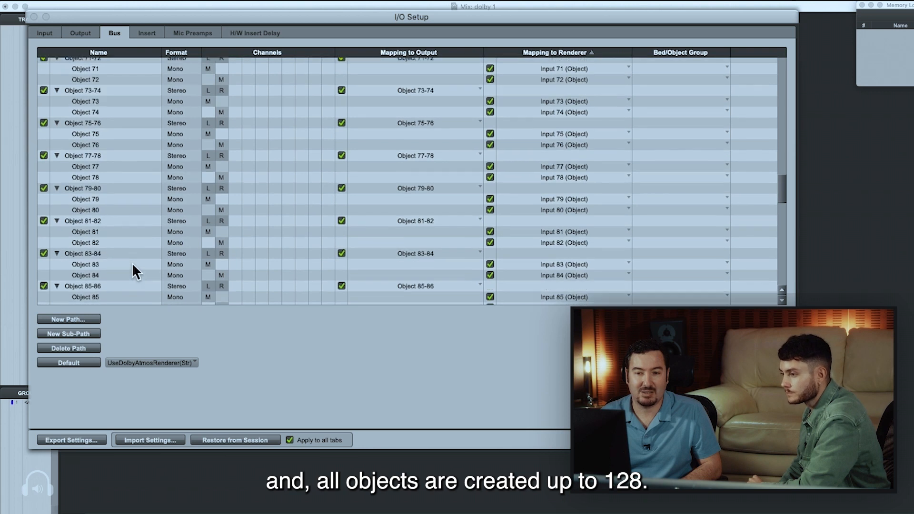
{"action": "scroll", "coordinate": [133, 267], "scroll_direction": "down", "scroll_amount": 15}
Check how the bed and object output paths map to the Dolby Audio Bridge channels, and accept the I/O Setup
{"action": "left_click", "coordinate": [80, 33]}
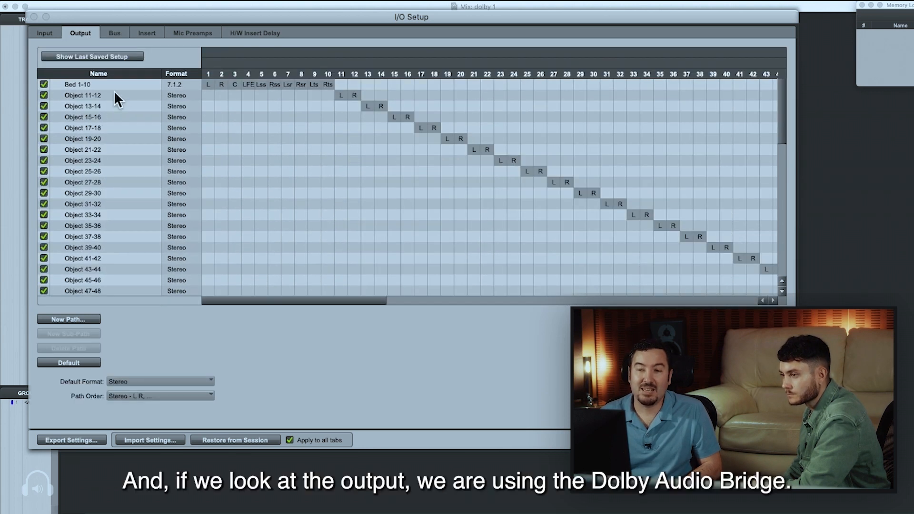
{"action": "scroll", "coordinate": [273, 299], "scroll_direction": "right", "scroll_amount": 5}
{"action": "scroll", "coordinate": [285, 297], "scroll_direction": "left", "scroll_amount": 5}
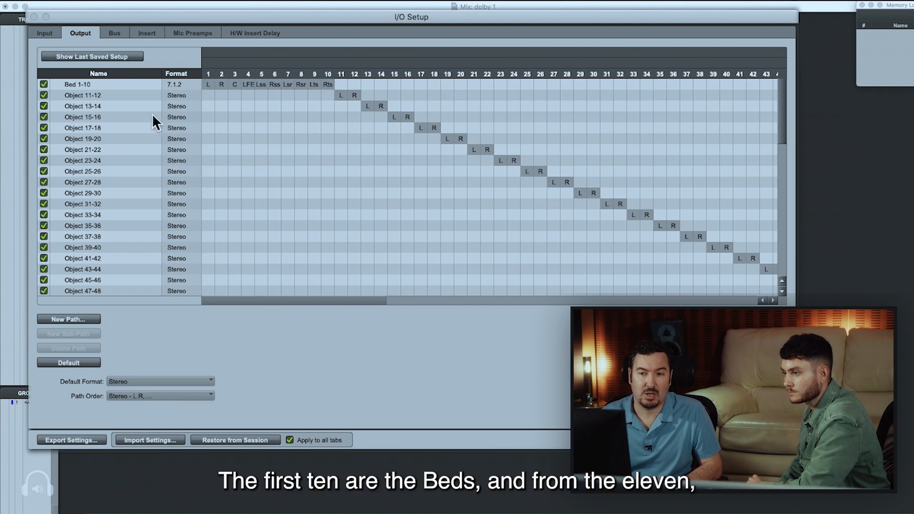
{"action": "left_click_drag", "start_coordinate": [309, 298], "coordinate": [466, 295]}
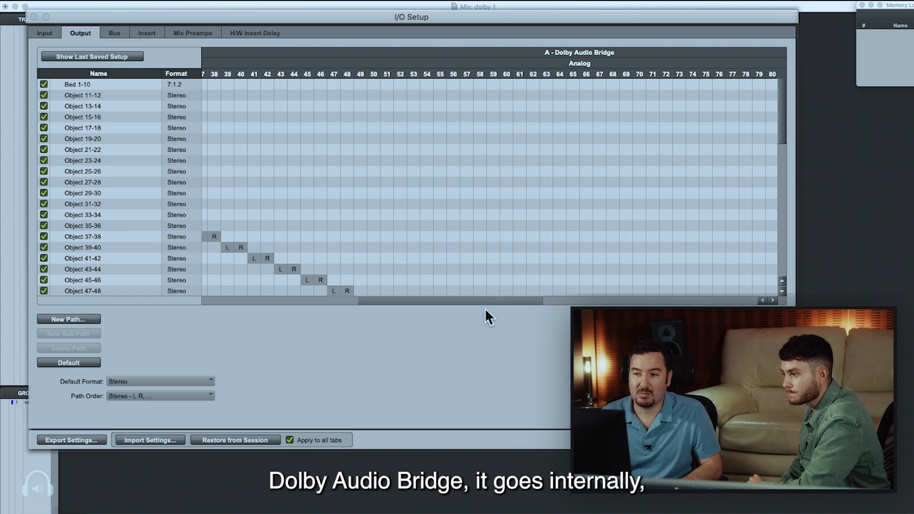
{"action": "left_click_drag", "start_coordinate": [487, 298], "coordinate": [706, 300]}
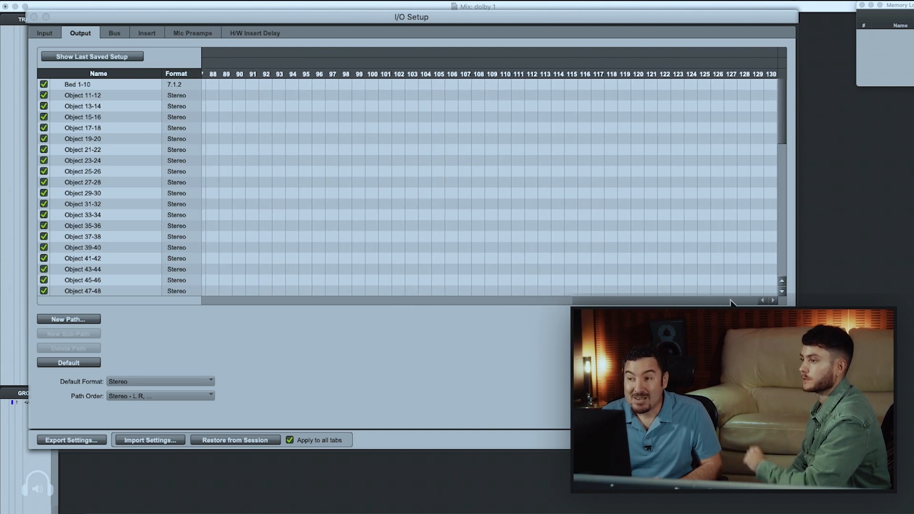
{"action": "left_click_drag", "start_coordinate": [782, 139], "coordinate": [778, 276]}
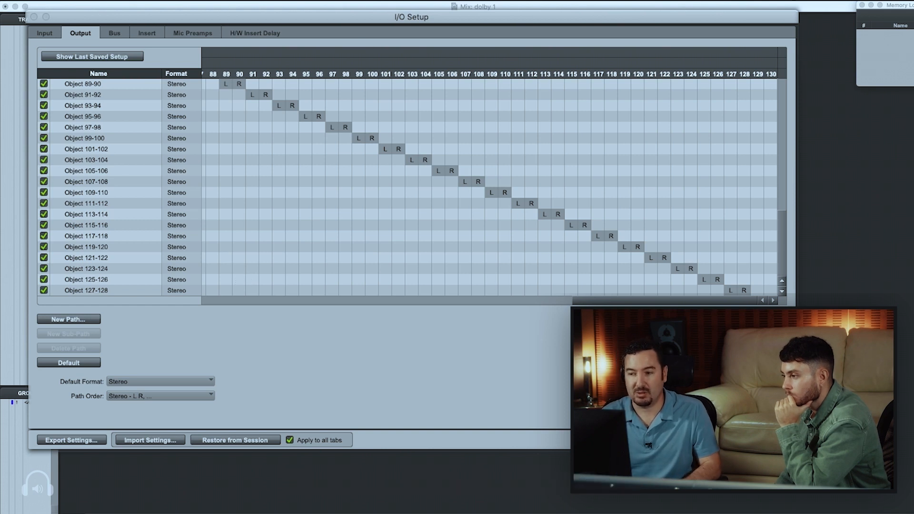
{"action": "left_click", "coordinate": [767, 440]}
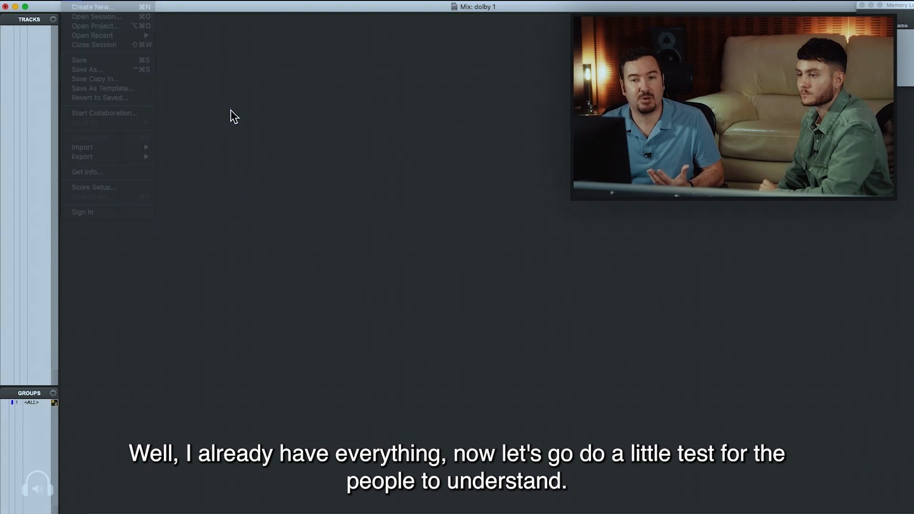
Create one mono Aux Input track, show it in the Edit window and increase its track height
{"action": "key", "text": "shift+super+n"}
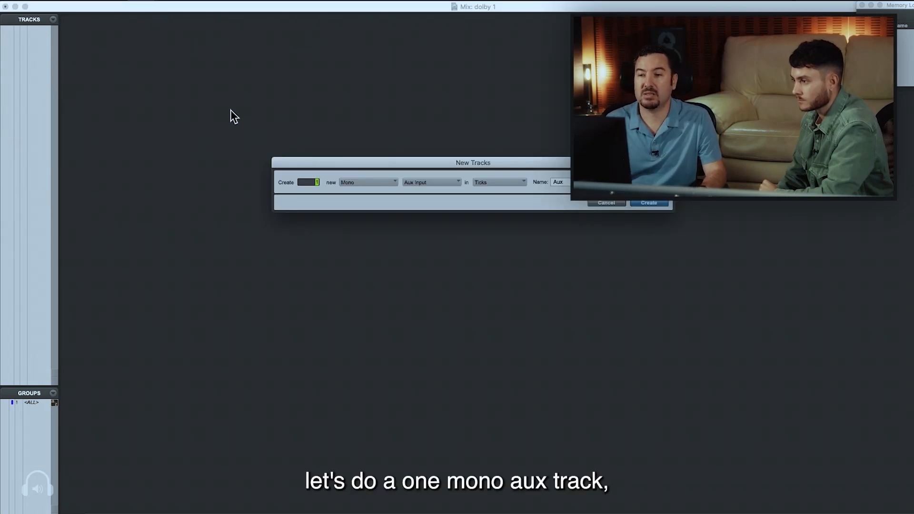
{"action": "key", "text": "Return"}
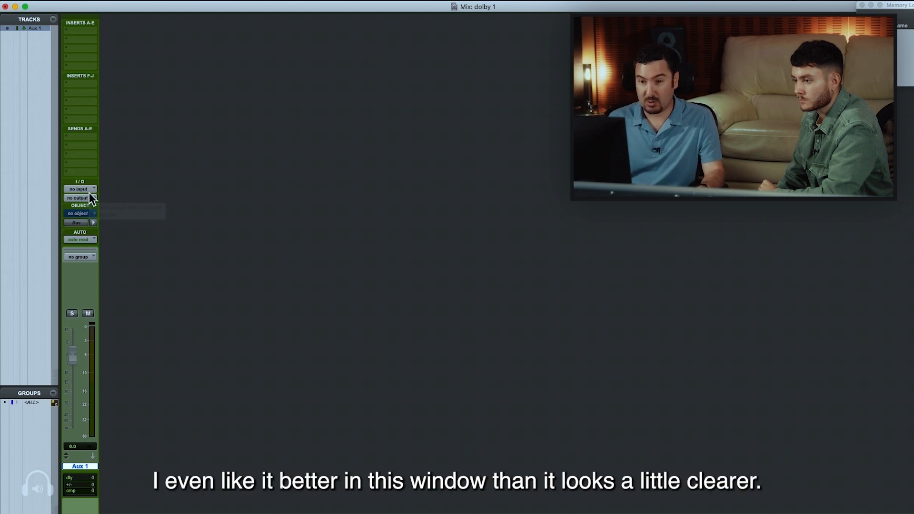
{"action": "key", "text": "super+equal"}
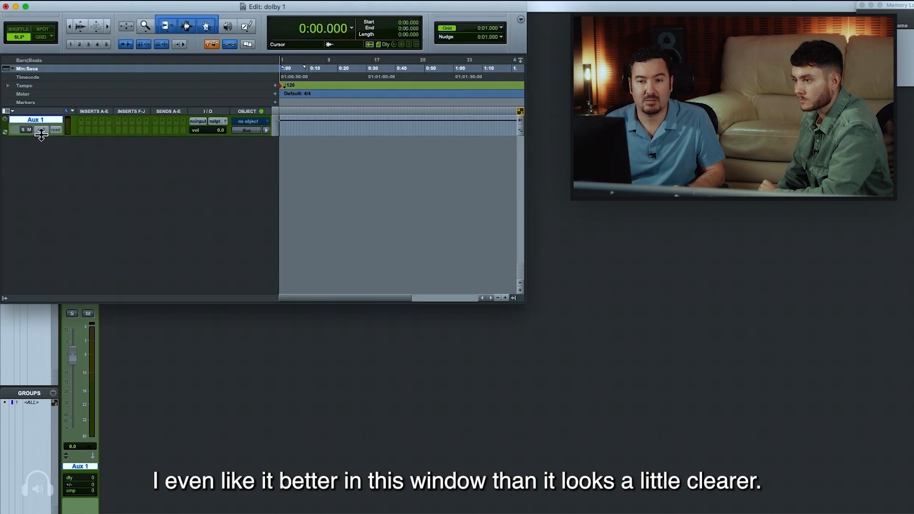
{"action": "left_click_drag", "start_coordinate": [41, 135], "coordinate": [47, 196]}
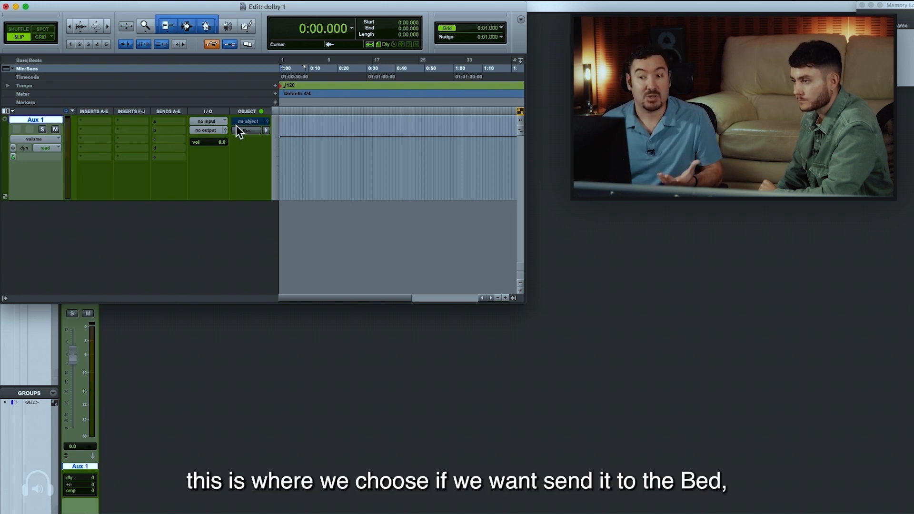
Route the output of the Aux 1 track to Bed 1-10
{"action": "left_click", "coordinate": [208, 129]}
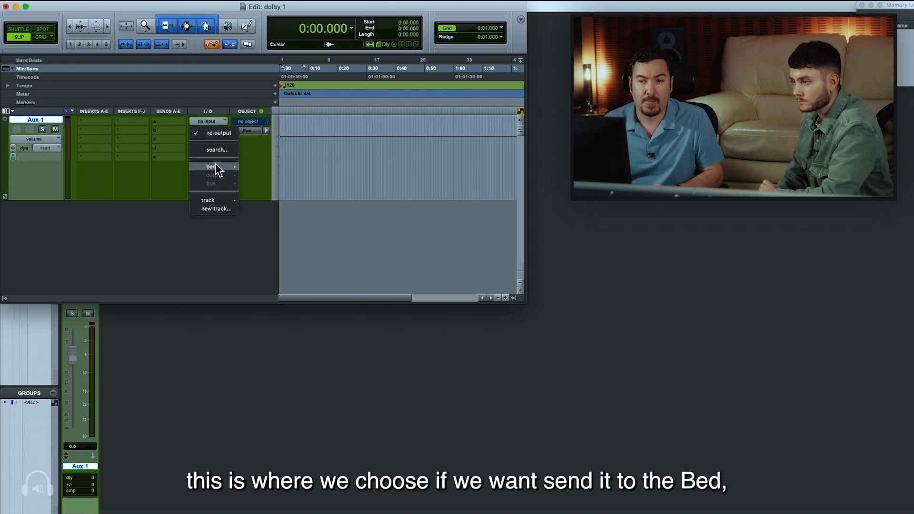
{"action": "mouse_move", "coordinate": [215, 164]}
{"action": "left_click", "coordinate": [258, 165]}
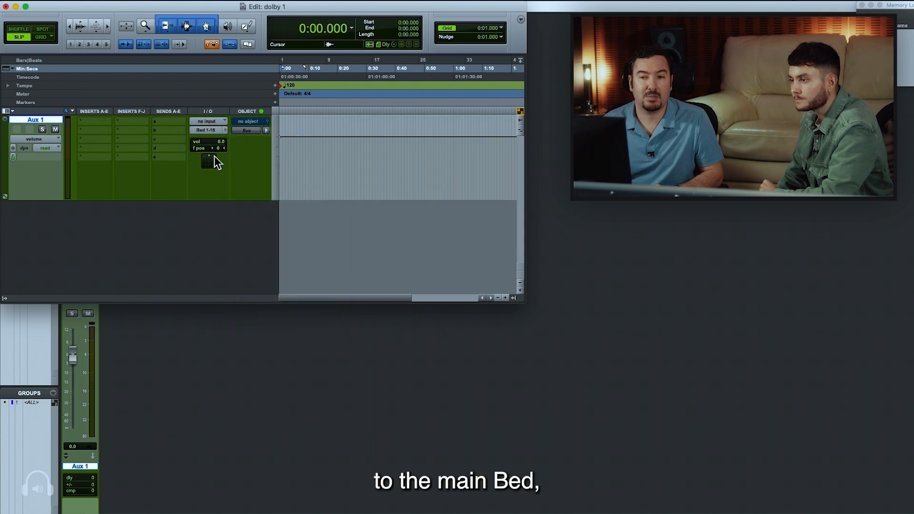
Open the panner of Aux 1's bed output and switch its display to the 3D room view
{"action": "left_click", "coordinate": [225, 128]}
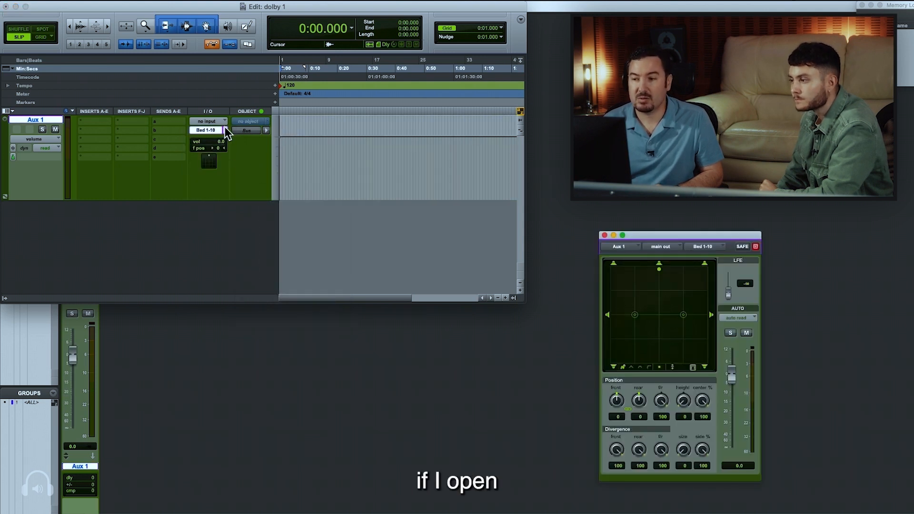
{"action": "left_click_drag", "start_coordinate": [664, 233], "coordinate": [404, 135]}
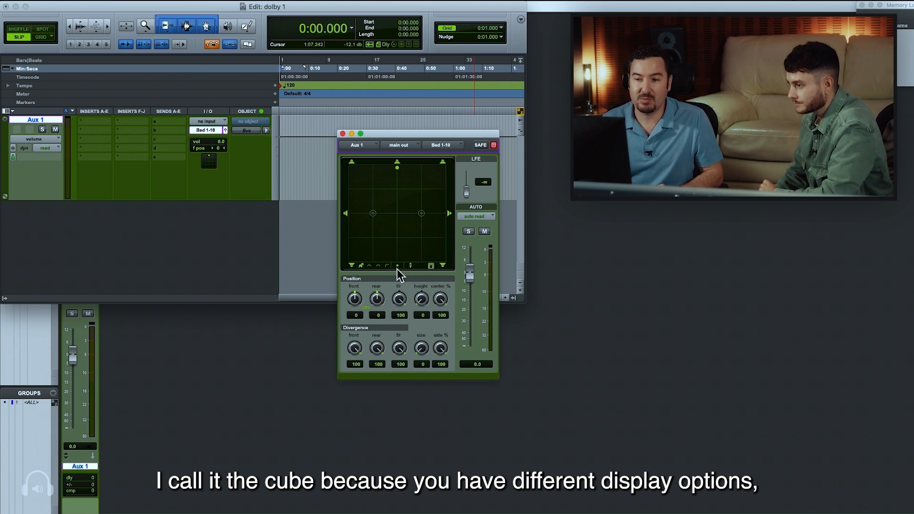
{"action": "left_click", "coordinate": [409, 266]}
{"action": "left_click", "coordinate": [410, 259]}
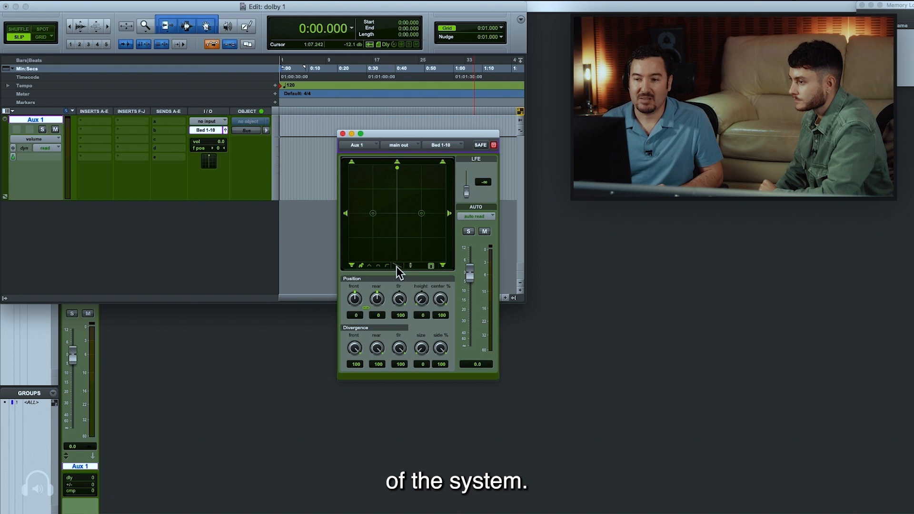
{"action": "left_click", "coordinate": [398, 266]}
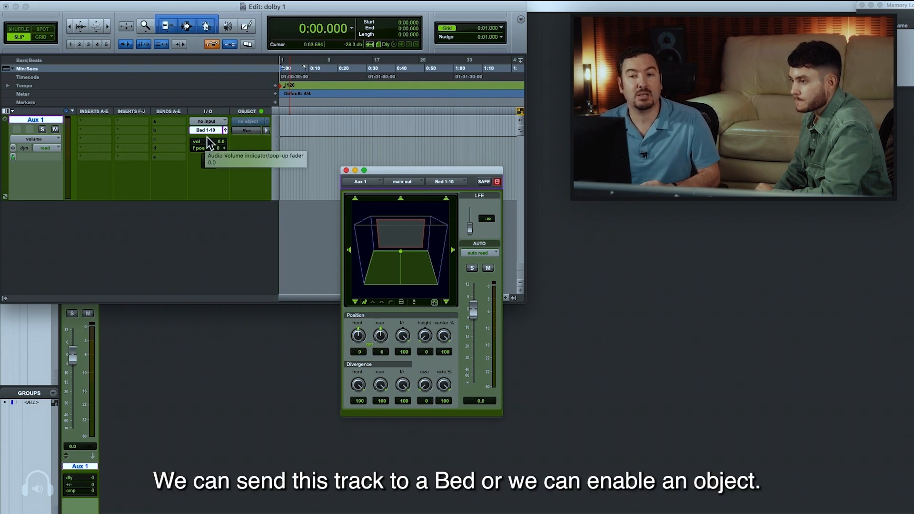
Assign Object 11 (Mono) to Aux 1 and switch the track's routing from Bus to Object
{"action": "left_click", "coordinate": [250, 121]}
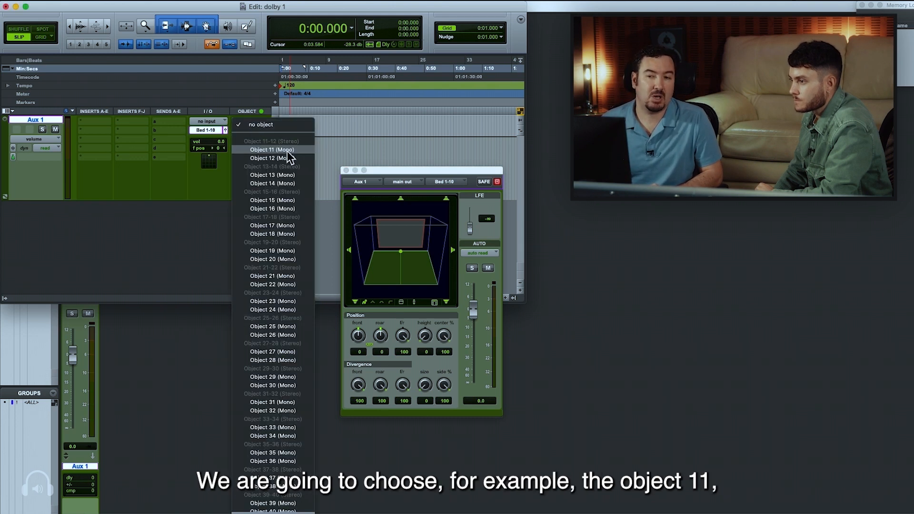
{"action": "left_click", "coordinate": [272, 149]}
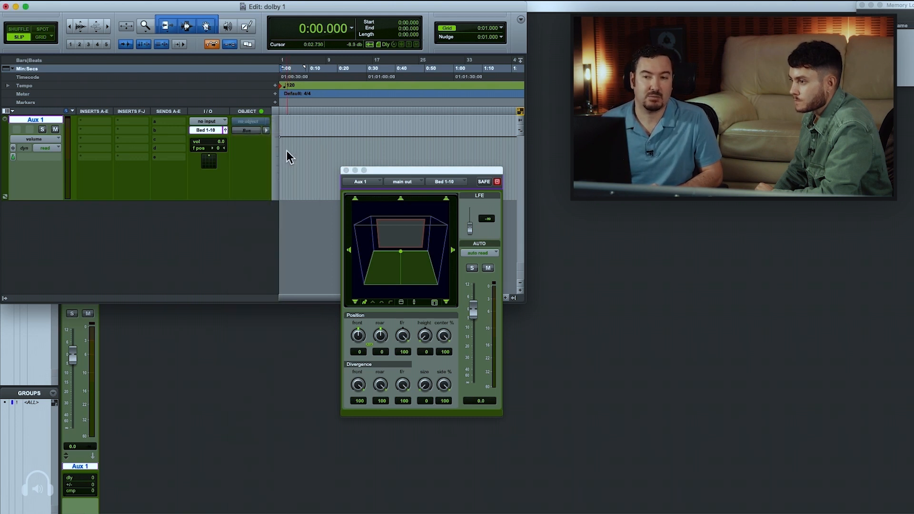
{"action": "left_click", "coordinate": [246, 132]}
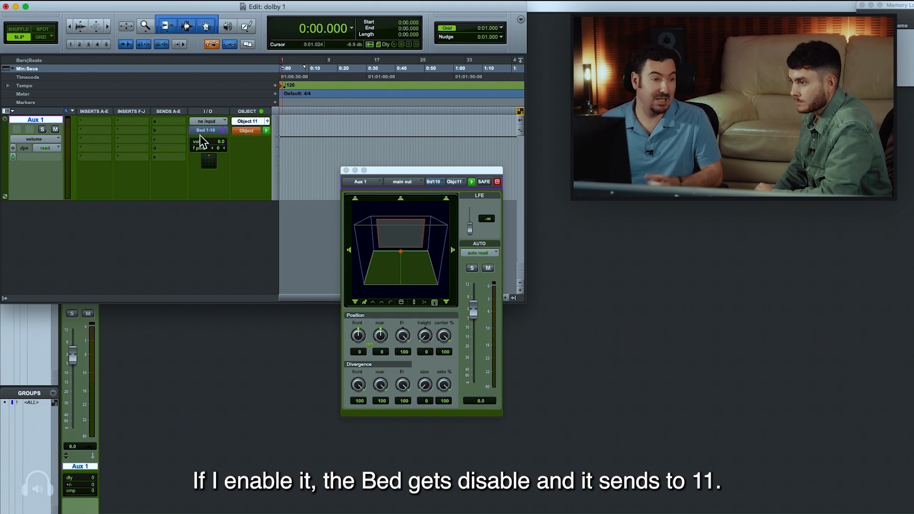
{"action": "left_click", "coordinate": [265, 119]}
{"action": "left_click", "coordinate": [266, 119]}
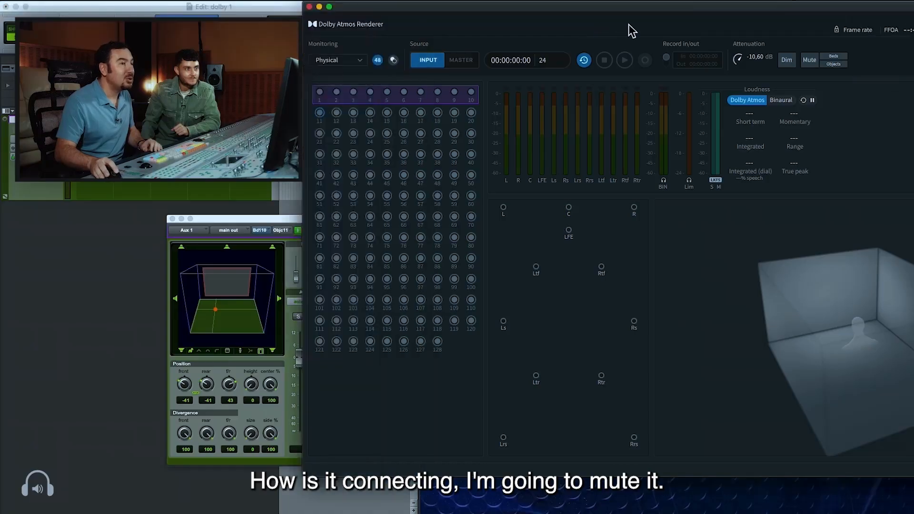
Mute the beds and objects in the Dolby Atmos Renderer and insert the Signal Generator plug-in on Aux 1 in Pro Tools
{"action": "left_click", "coordinate": [809, 61]}
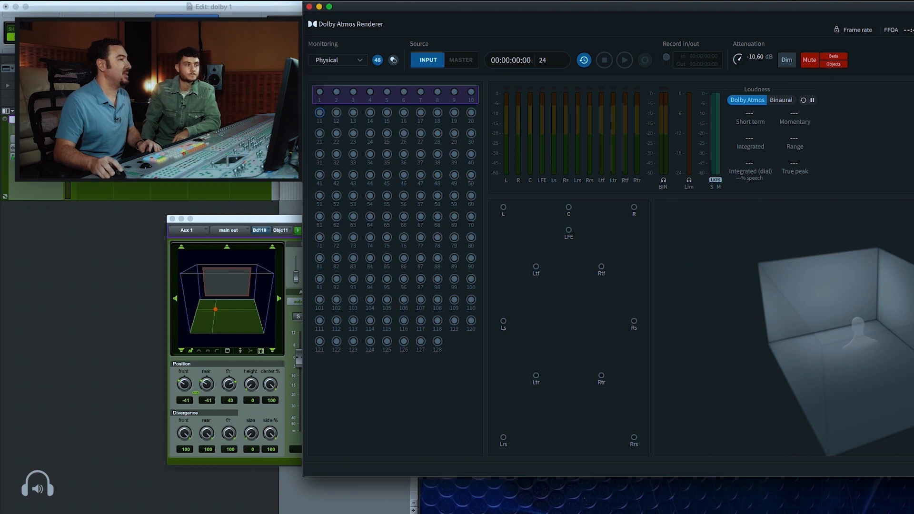
{"action": "left_click", "coordinate": [91, 129]}
{"action": "left_click", "coordinate": [92, 129]}
{"action": "mouse_move", "coordinate": [124, 142]}
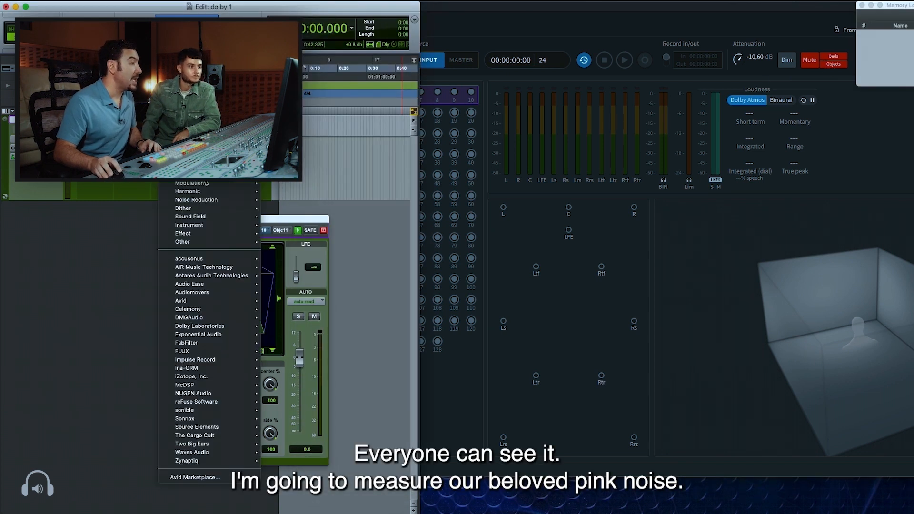
{"action": "mouse_move", "coordinate": [205, 243]}
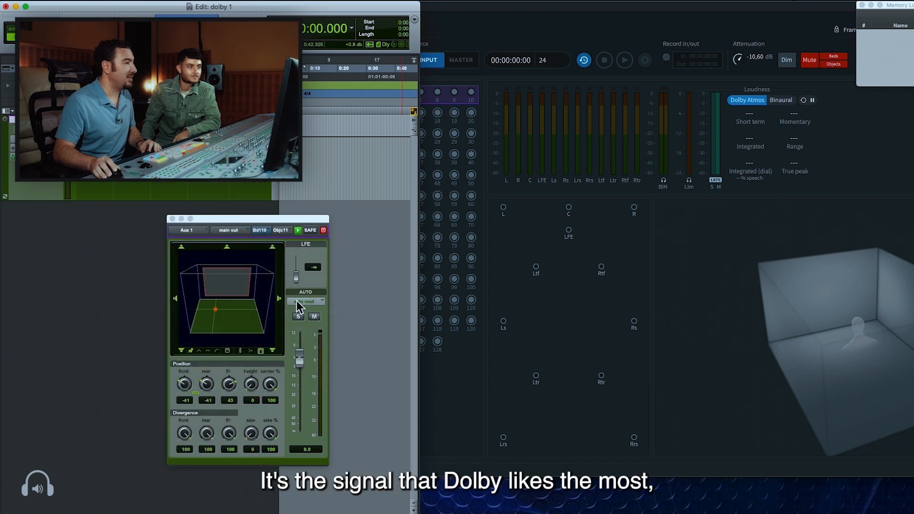
Set the Signal Generator to pink noise, close its window and bring the Dolby Atmos Renderer forward to view Object 11
{"action": "left_click", "coordinate": [522, 115]}
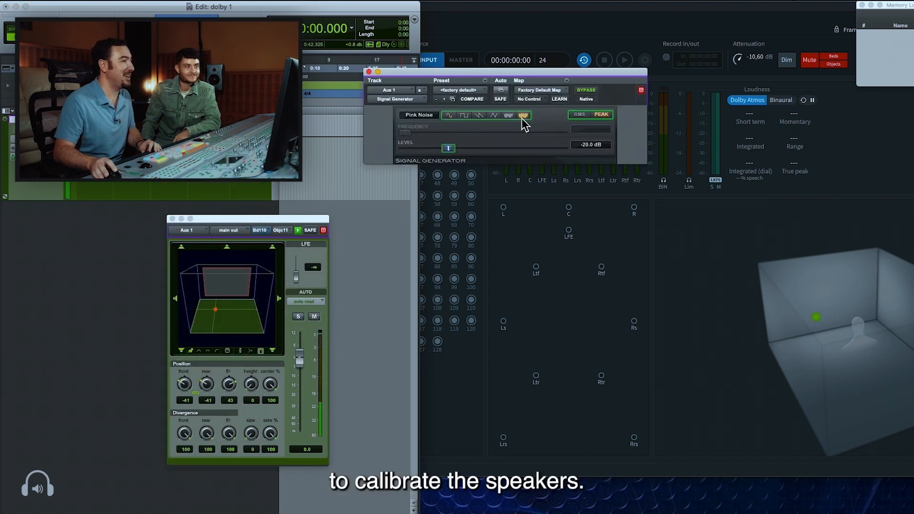
{"action": "left_click_drag", "start_coordinate": [482, 71], "coordinate": [66, 236]}
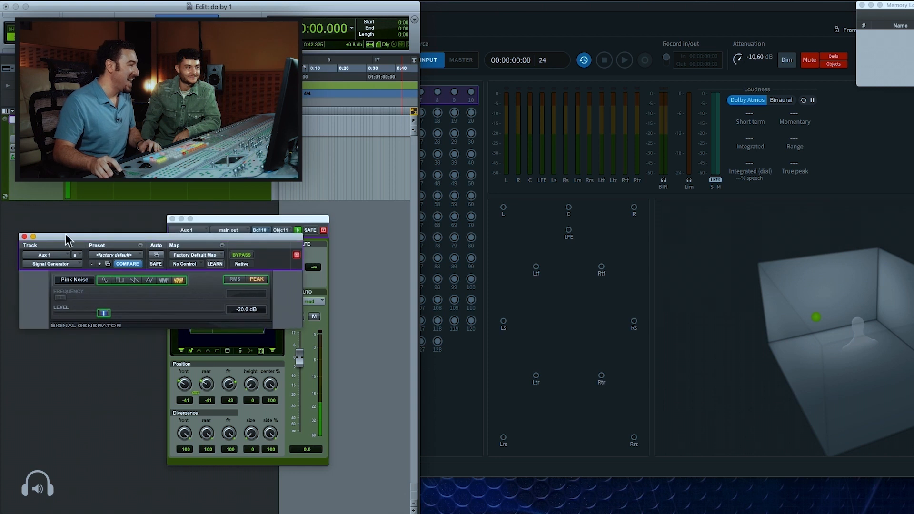
{"action": "left_click", "coordinate": [24, 237]}
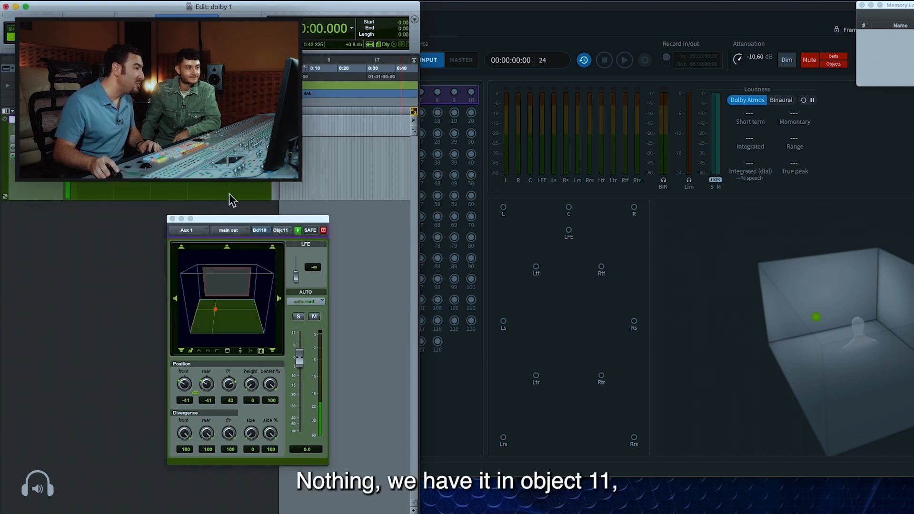
{"action": "left_click", "coordinate": [547, 221]}
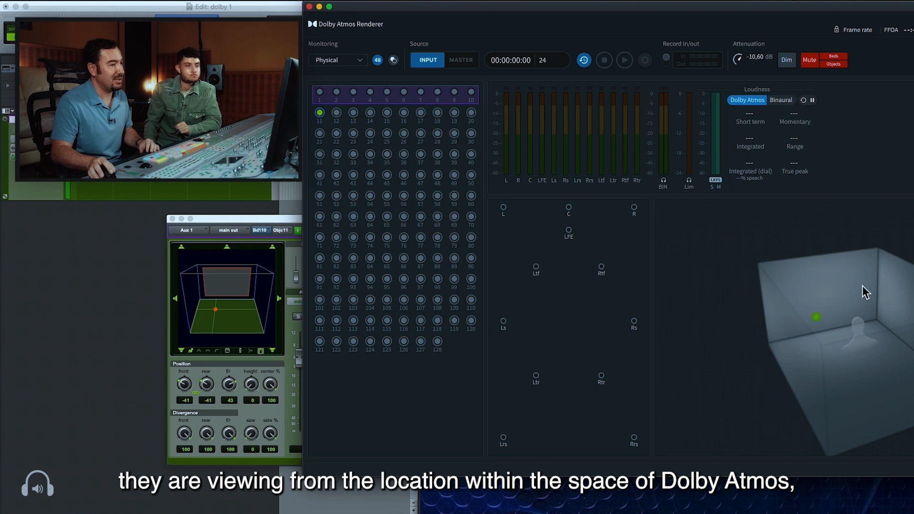
Rotate the Renderer's 3D room view, then pan Aux 1 in Pro Tools to front 0, rear 0 and F/R 81 as an object
{"action": "left_click_drag", "start_coordinate": [831, 346], "coordinate": [875, 354]}
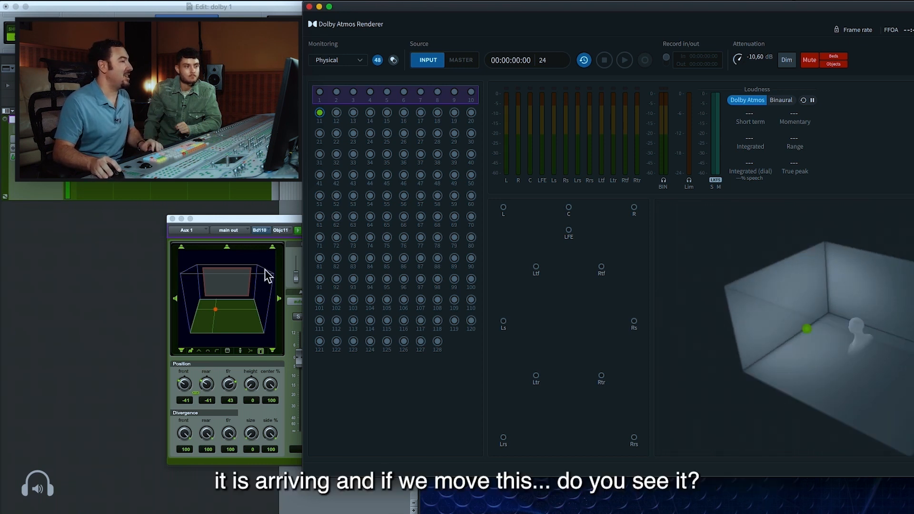
{"action": "left_click_drag", "start_coordinate": [263, 230], "coordinate": [228, 245]}
{"action": "mouse_move", "coordinate": [183, 330]}
{"action": "left_mouse_down"}
{"action": "mouse_move", "coordinate": [213, 344]}
{"action": "mouse_move", "coordinate": [224, 334]}
{"action": "mouse_move", "coordinate": [193, 335]}
{"action": "mouse_move", "coordinate": [177, 325]}
{"action": "left_mouse_up"}
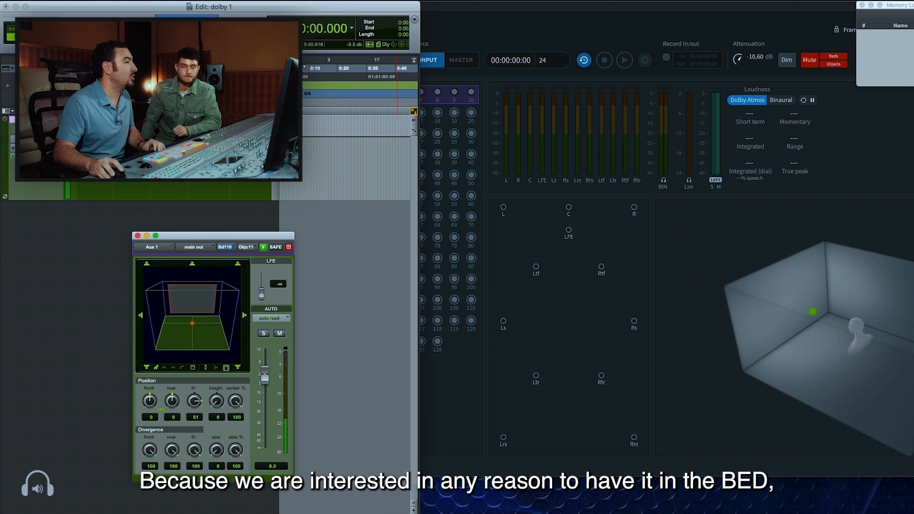
Switch Aux 1's routing from Object back to the bed and bring the Dolby Atmos Renderer forward to check its inputs
{"action": "left_click", "coordinate": [246, 248]}
{"action": "left_click", "coordinate": [257, 240]}
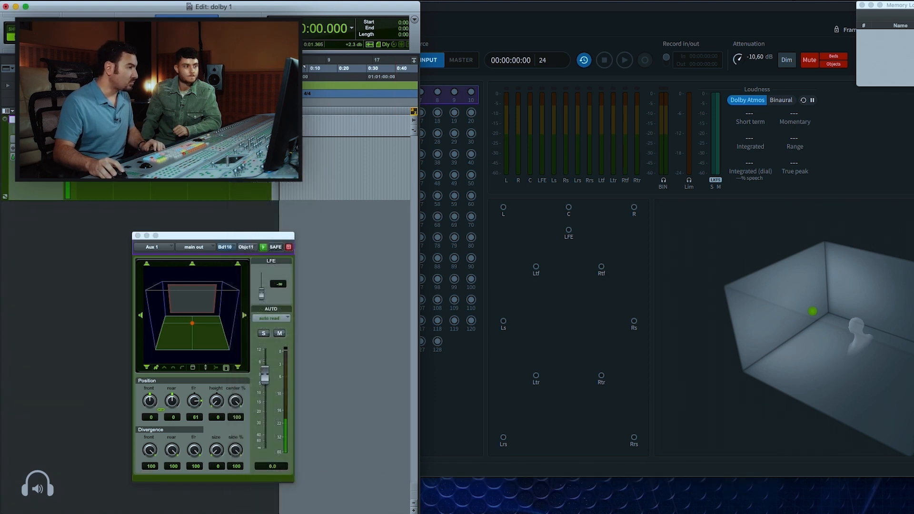
{"action": "left_click", "coordinate": [630, 268]}
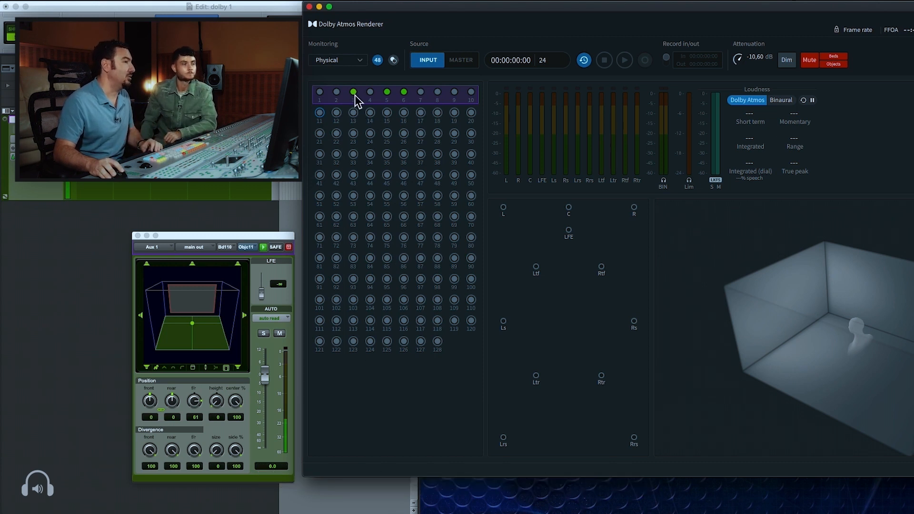
Pan Aux 1 to front 65, rear 65 and F/R 21, and place the Renderer window so all bed inputs show beside the panner
{"action": "left_click", "coordinate": [194, 319]}
{"action": "left_click_drag", "start_coordinate": [192, 323], "coordinate": [211, 330]}
{"action": "left_click_drag", "start_coordinate": [509, 14], "coordinate": [569, 8]}
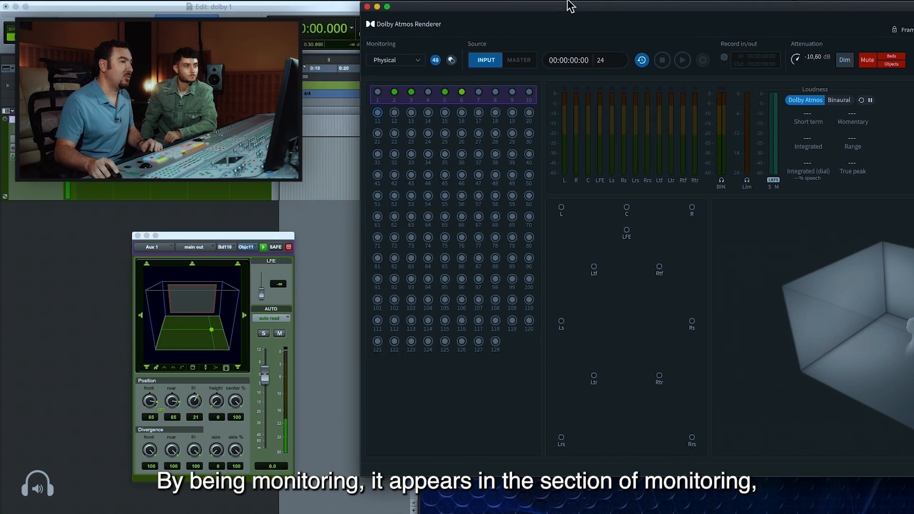
{"action": "left_click", "coordinate": [213, 324]}
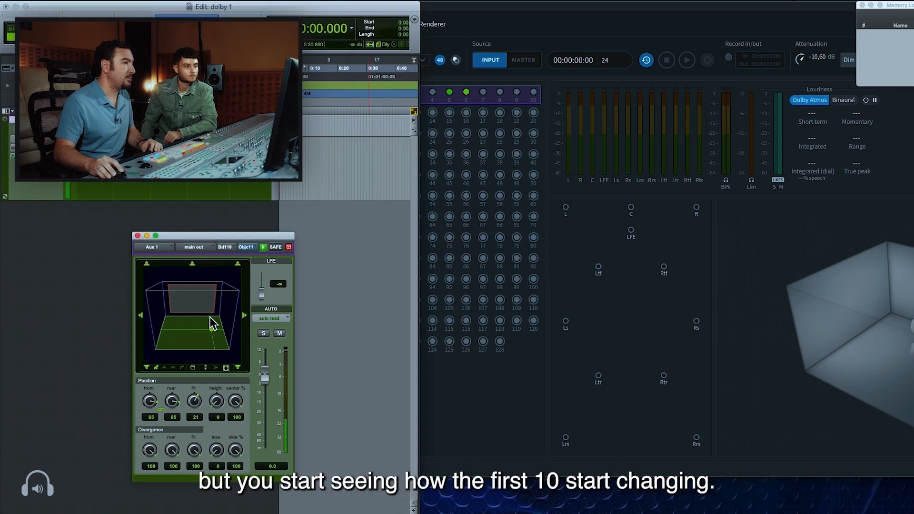
{"action": "left_click_drag", "start_coordinate": [525, 9], "coordinate": [588, 8]}
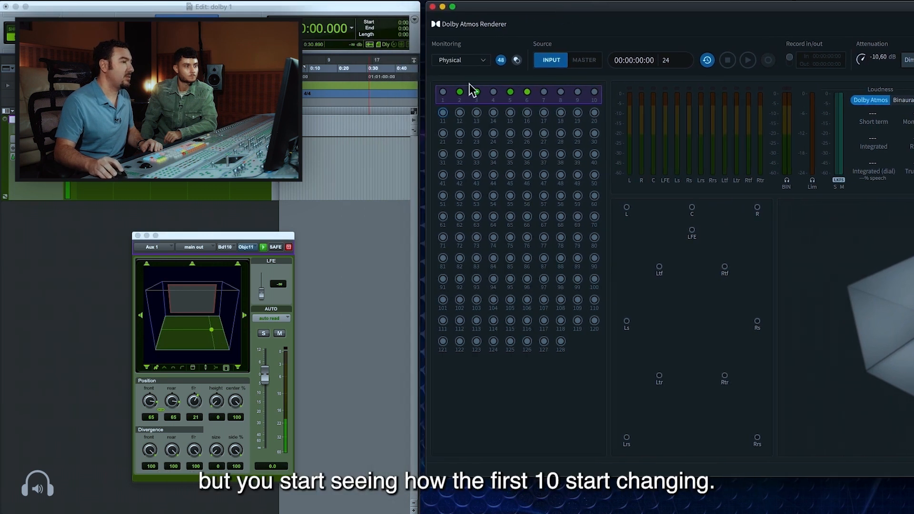
{"action": "left_click", "coordinate": [210, 330]}
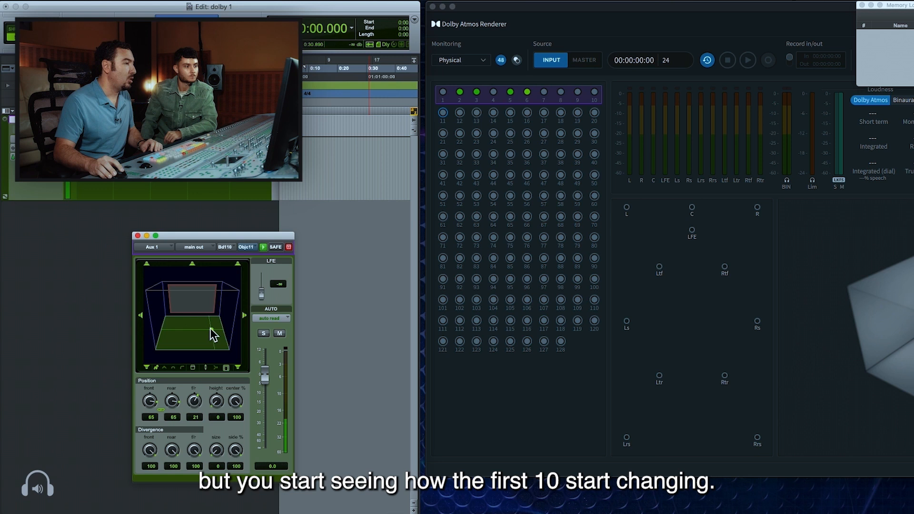
Raise Aux 1's panner height to 100 and move the sound across the ceiling to front -50, rear -50 and F/R 36
{"action": "mouse_move", "coordinate": [210, 327]}
{"action": "left_mouse_down"}
{"action": "mouse_move", "coordinate": [166, 316]}
{"action": "mouse_move", "coordinate": [211, 330]}
{"action": "left_mouse_up"}
{"action": "left_click_drag", "start_coordinate": [217, 415], "coordinate": [219, 387]}
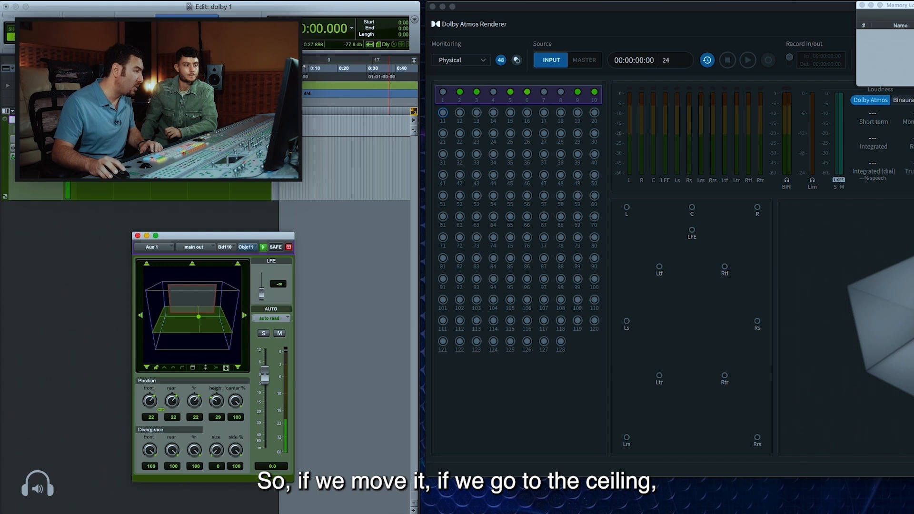
{"action": "left_click_drag", "start_coordinate": [217, 405], "coordinate": [233, 288]}
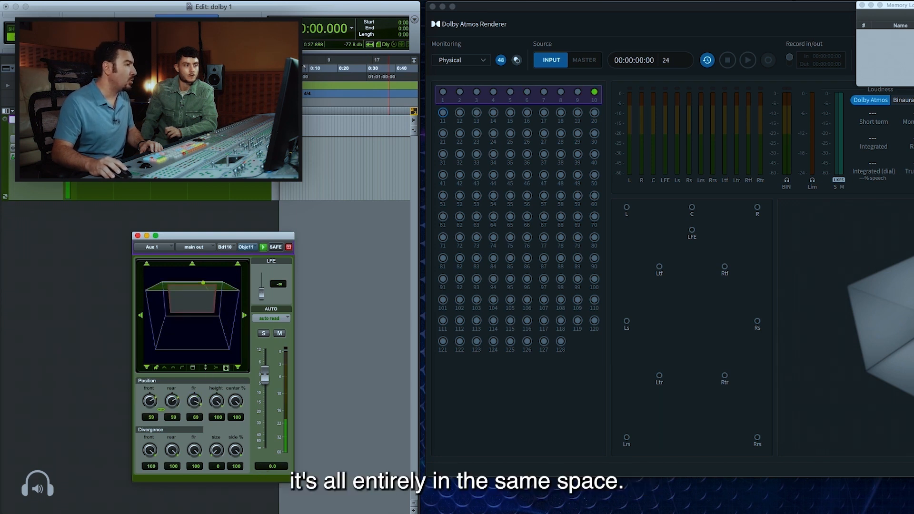
{"action": "mouse_move", "coordinate": [168, 290]}
{"action": "left_mouse_down"}
{"action": "mouse_move", "coordinate": [234, 288]}
{"action": "mouse_move", "coordinate": [175, 285]}
{"action": "left_mouse_up"}
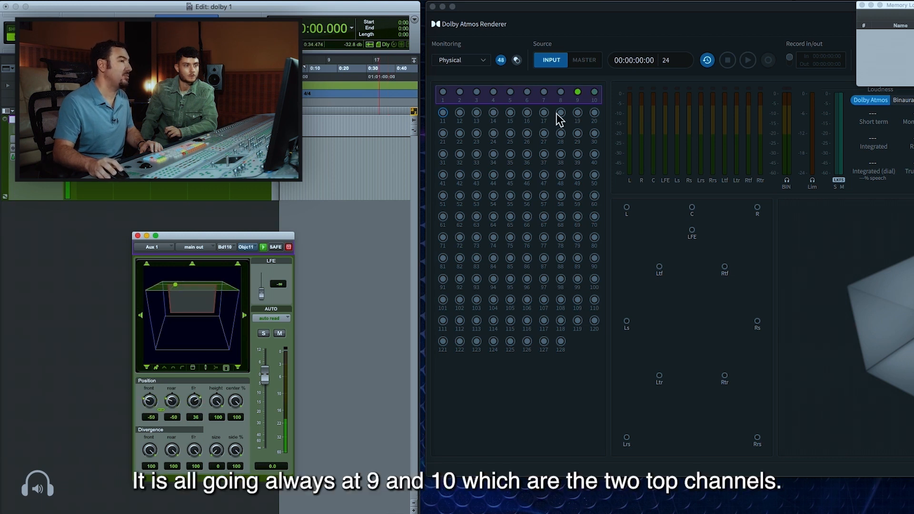
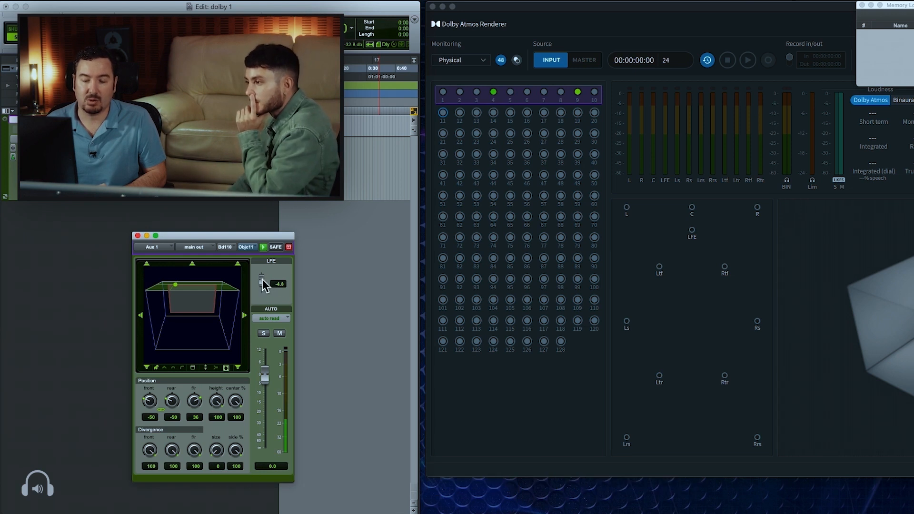
Turn Aux 1's LFE send all the way down
{"action": "left_click_drag", "start_coordinate": [262, 280], "coordinate": [260, 299]}
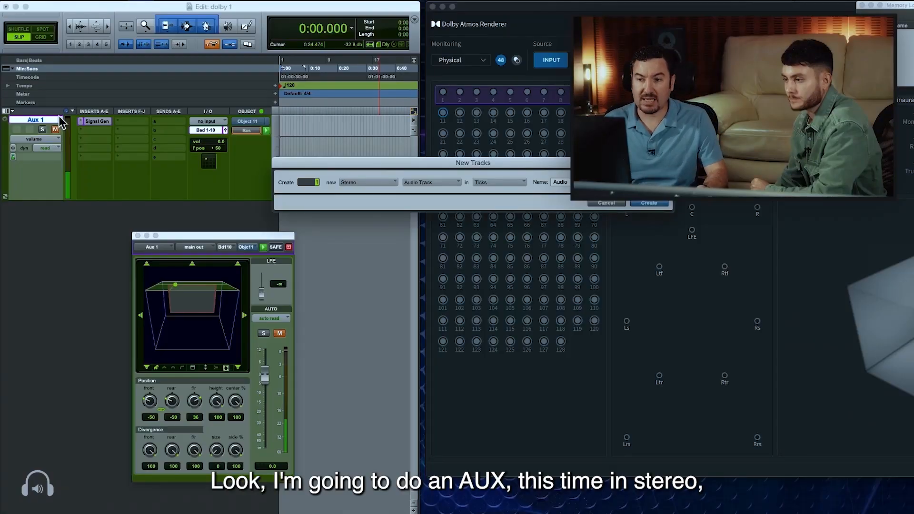
Create a stereo Aux Input track, increase its track height and place the Signal Generator on its first insert
{"action": "key", "text": "super+Down"}
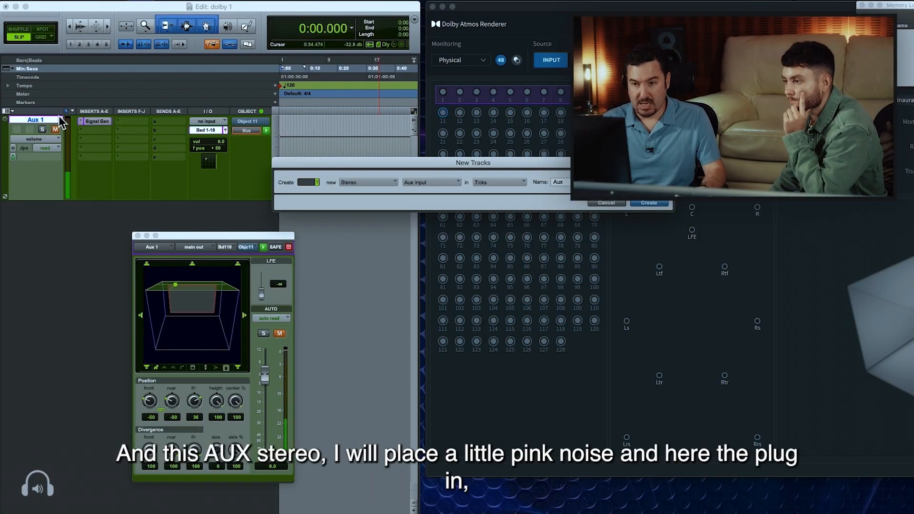
{"action": "key", "text": "Return"}
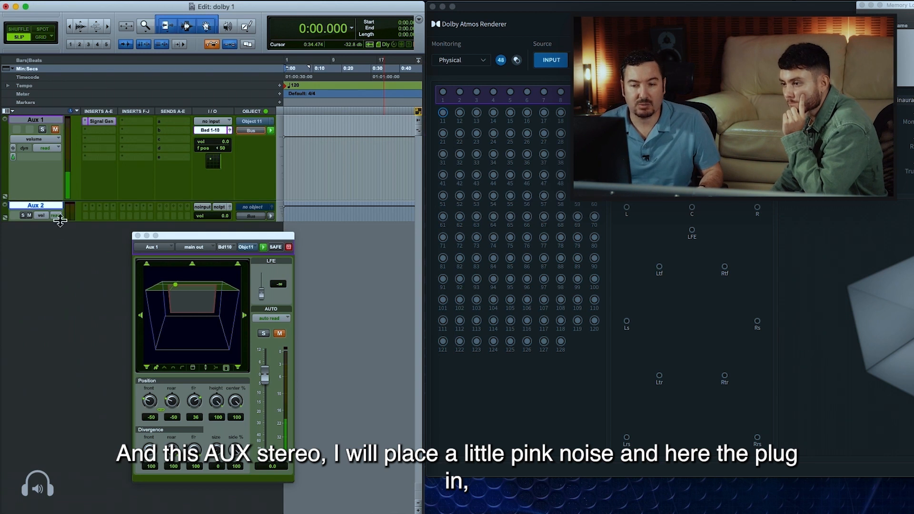
{"action": "left_click_drag", "start_coordinate": [60, 221], "coordinate": [61, 265]}
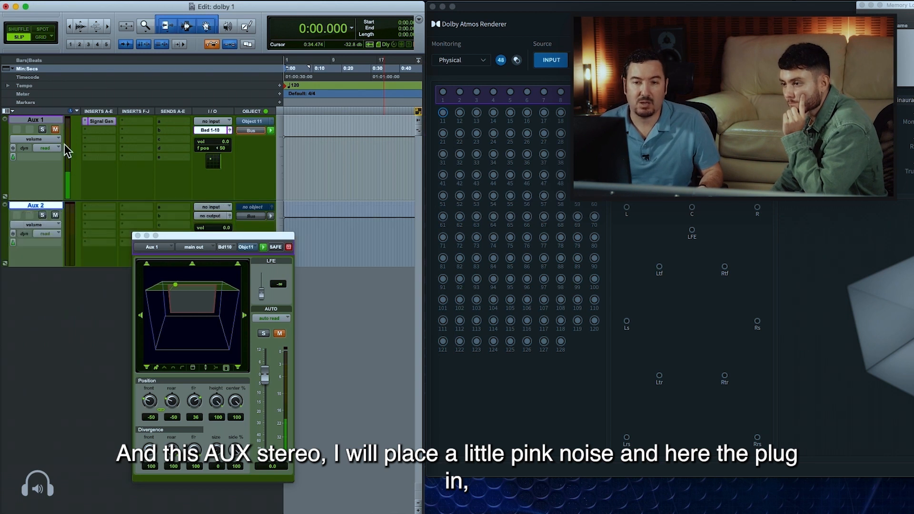
{"action": "left_click_drag", "start_coordinate": [101, 207], "coordinate": [101, 207]}
{"action": "left_click", "coordinate": [102, 207]}
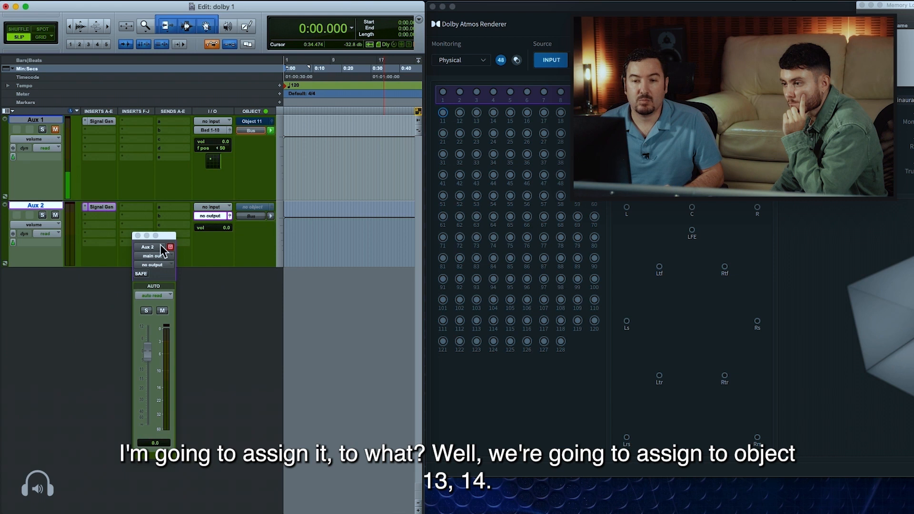
Close the output window, assign Aux 2 to Object 13-14 (Stereo) and switch its routing to Object
{"action": "left_click", "coordinate": [137, 235]}
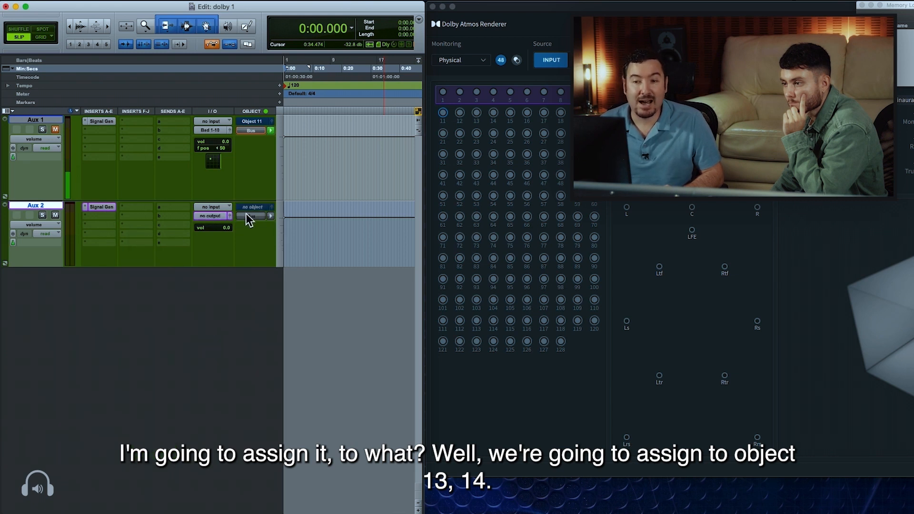
{"action": "left_click", "coordinate": [246, 209]}
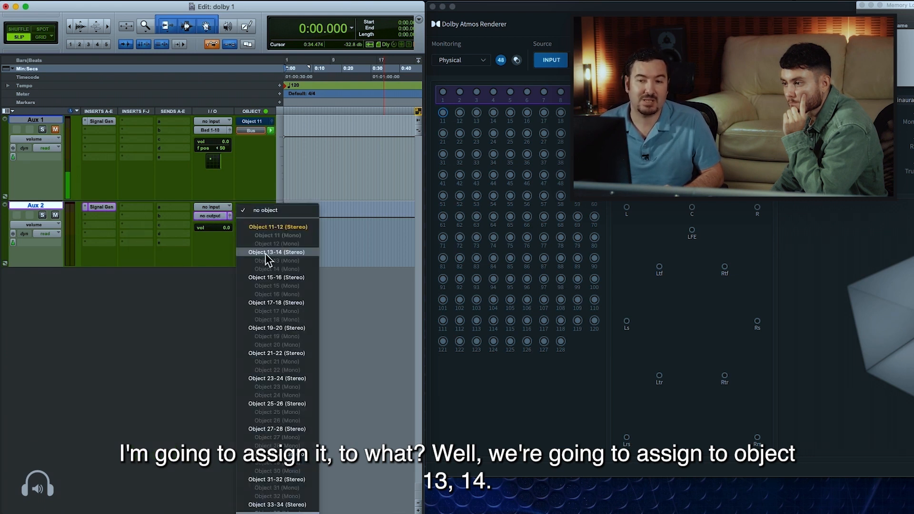
{"action": "left_click", "coordinate": [266, 254]}
{"action": "left_click", "coordinate": [252, 217]}
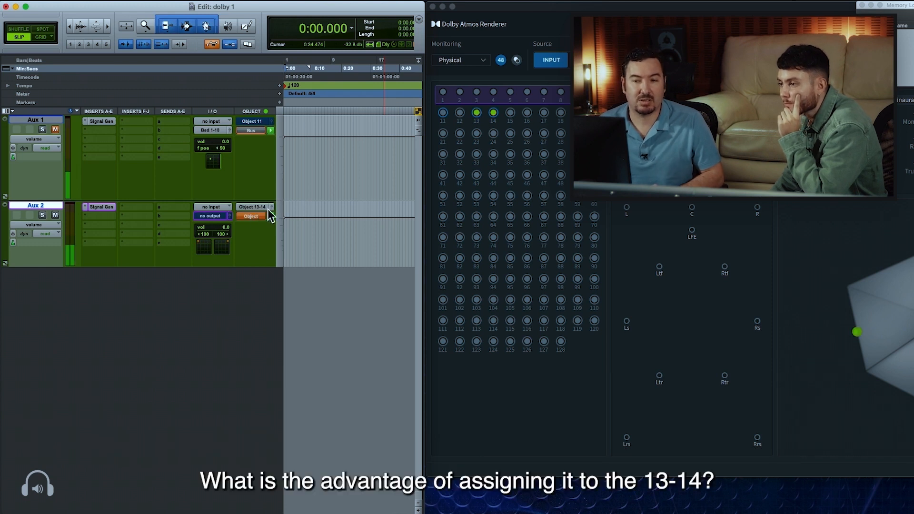
Link Aux 2's two panners symmetrically at front and rear -36/36 and F/R 60, and check both objects in the Renderer's room view
{"action": "left_click", "coordinate": [270, 216]}
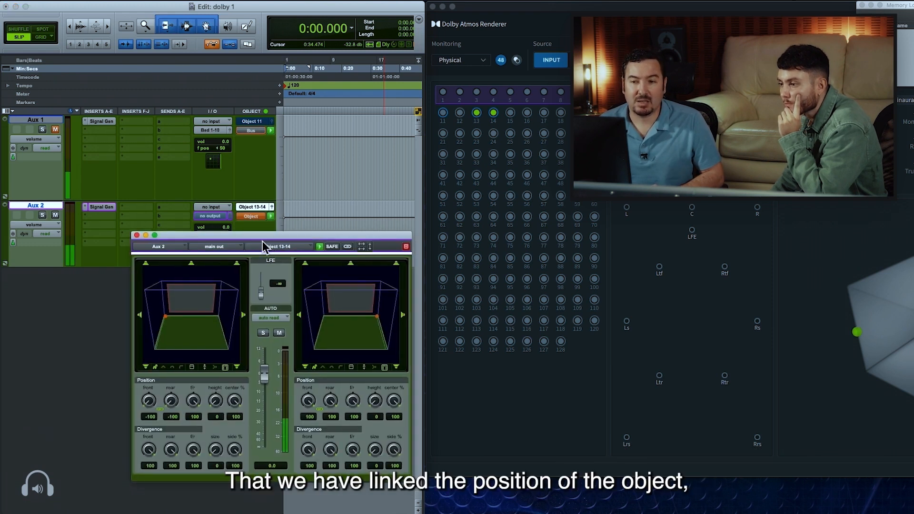
{"action": "left_click_drag", "start_coordinate": [272, 238], "coordinate": [259, 243]}
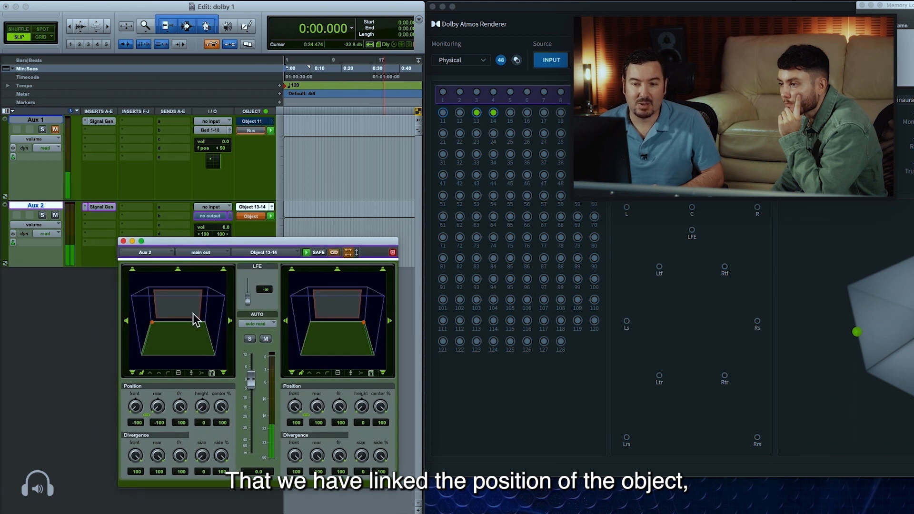
{"action": "left_click_drag", "start_coordinate": [155, 322], "coordinate": [164, 329]}
{"action": "left_click_drag", "start_coordinate": [607, 9], "coordinate": [518, 4]}
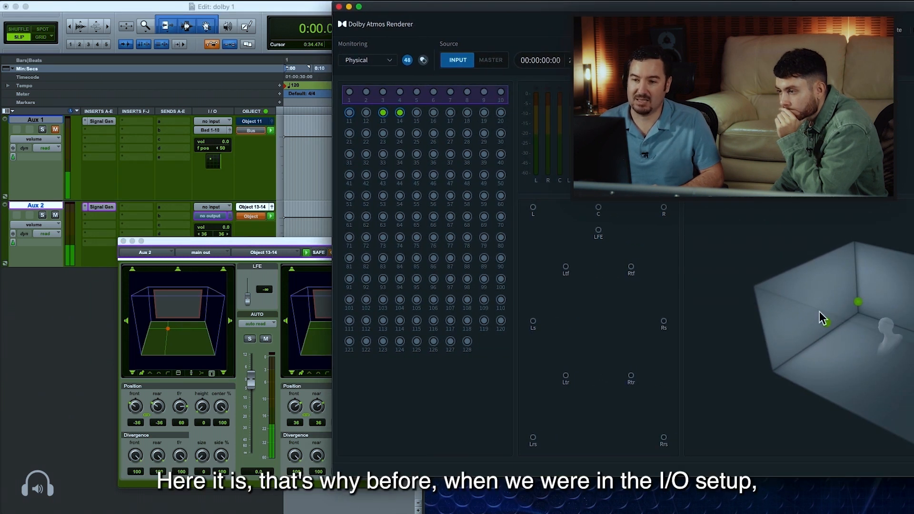
{"action": "left_click_drag", "start_coordinate": [250, 241], "coordinate": [251, 248]}
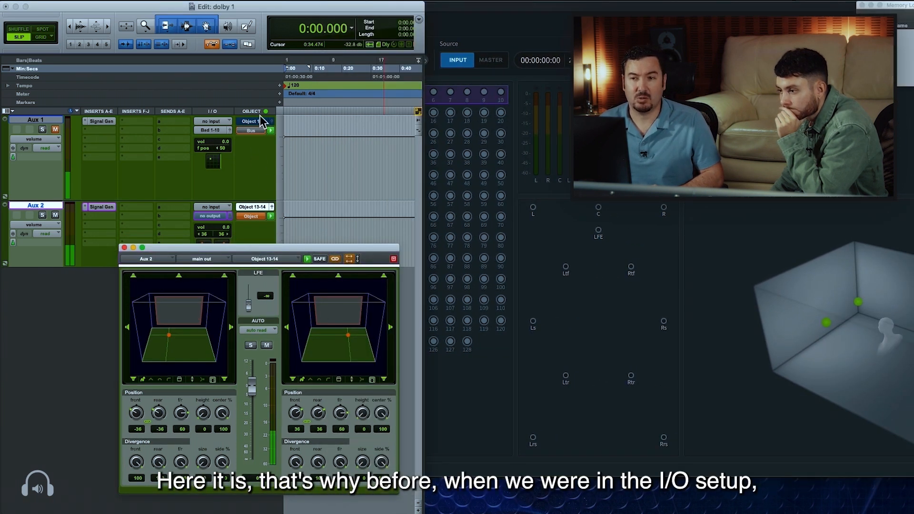
Review the default bus options in I/O Setup, including Use Dolby Atmos Renderer (Stereo), and close the setup
{"action": "left_click", "coordinate": [297, 1]}
{"action": "left_click", "coordinate": [296, 51]}
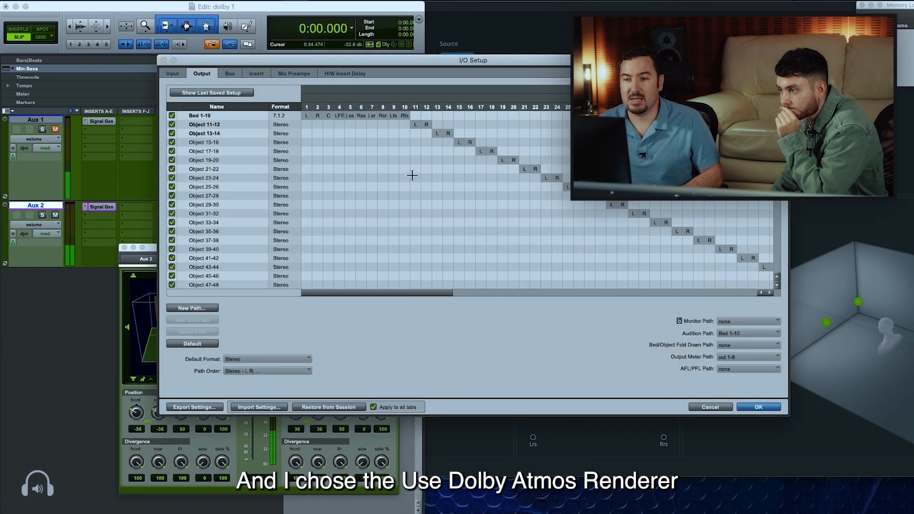
{"action": "left_click", "coordinate": [232, 75]}
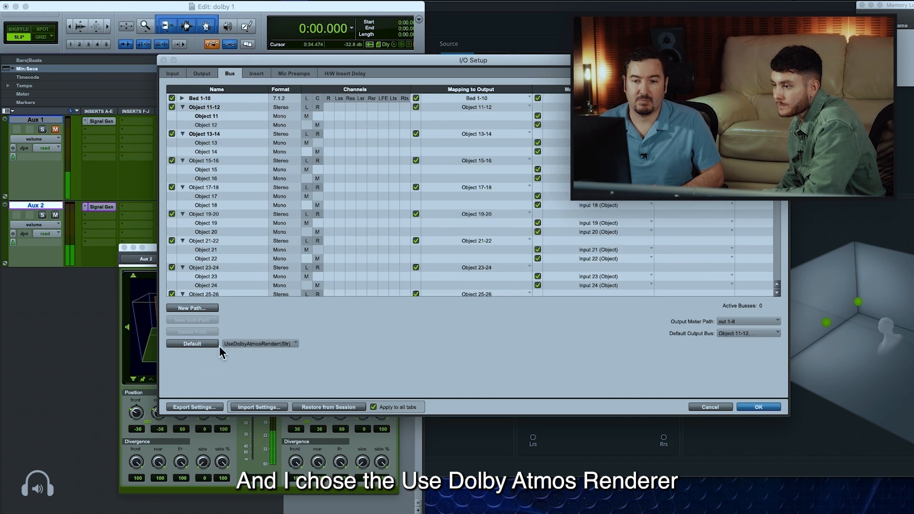
{"action": "left_click", "coordinate": [283, 345]}
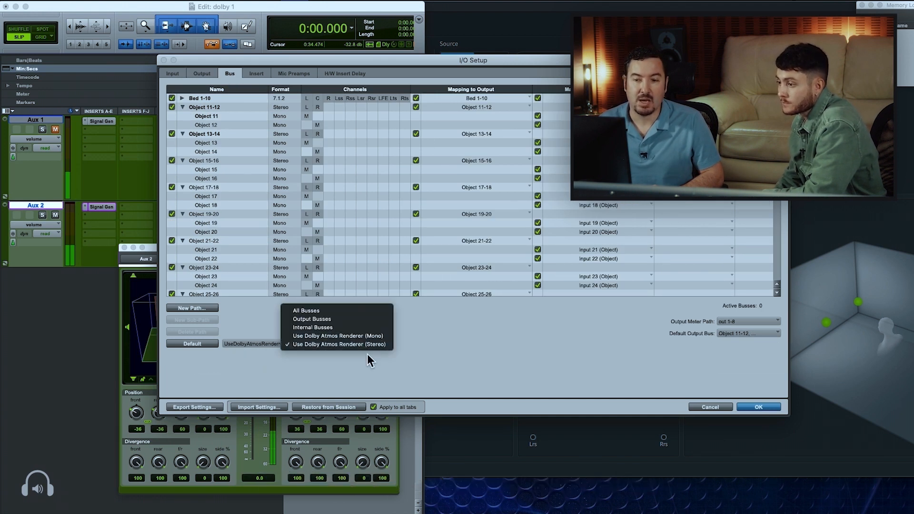
{"action": "left_click", "coordinate": [367, 353]}
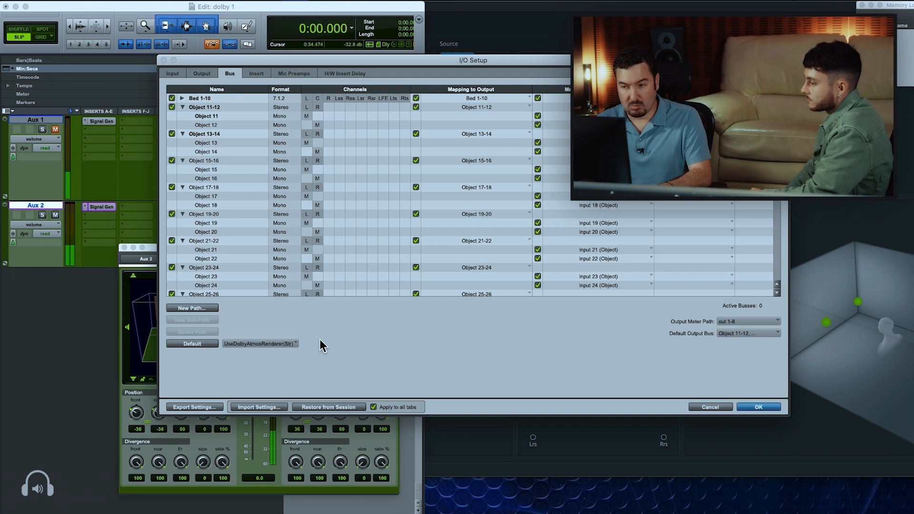
{"action": "key", "text": "Return"}
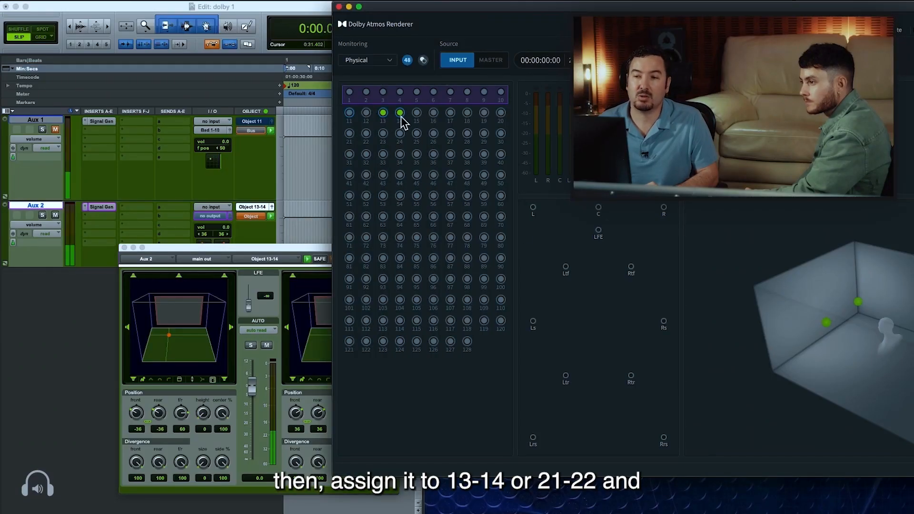
Reassign Aux 2 to Object 19-20 and pan its linked channels to front and rear -60/60 and F/R 10
{"action": "left_click", "coordinate": [257, 209]}
{"action": "left_click", "coordinate": [295, 334]}
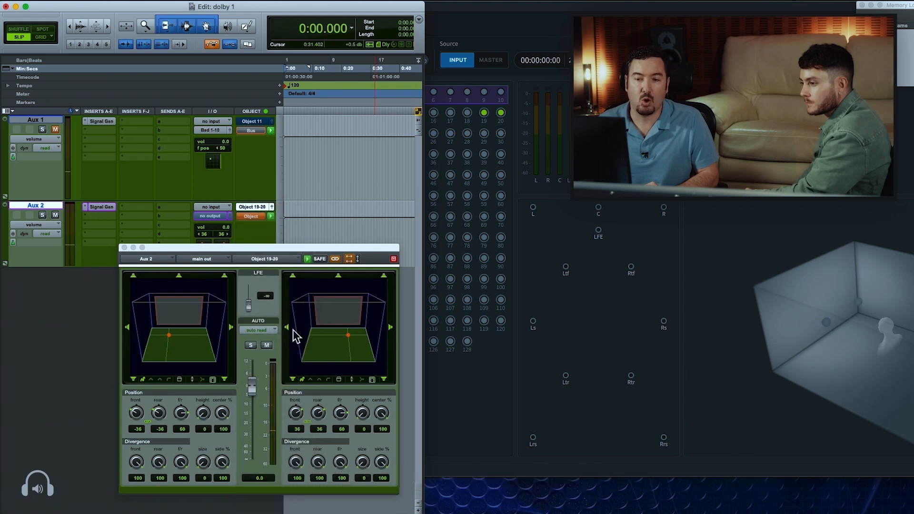
{"action": "left_click", "coordinate": [316, 250]}
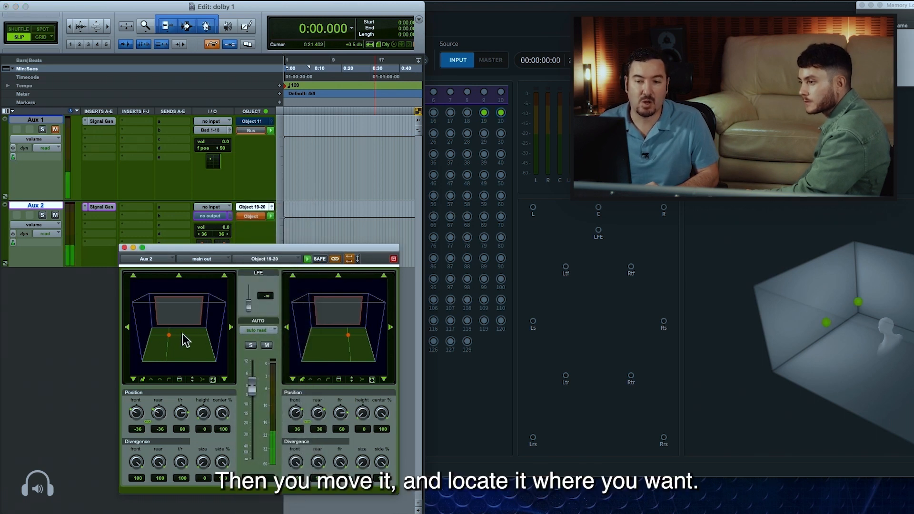
{"action": "left_click_drag", "start_coordinate": [154, 340], "coordinate": [162, 343]}
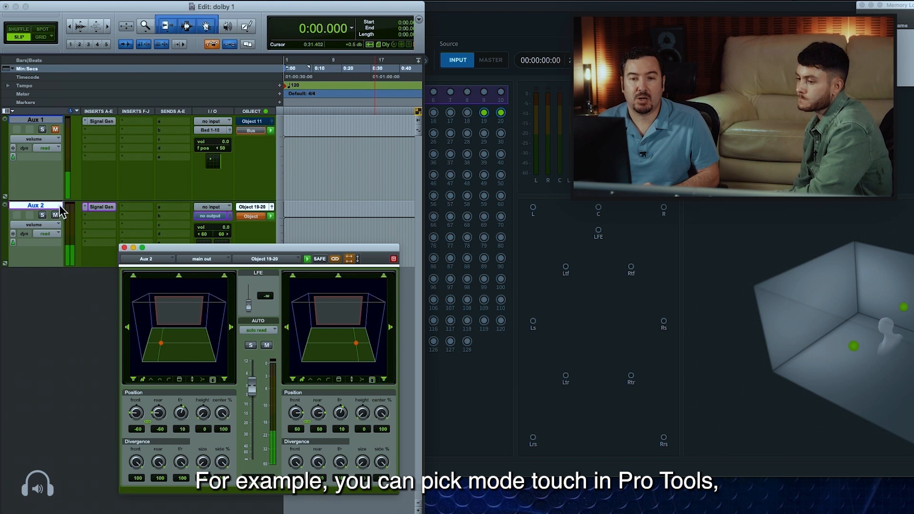
Set Aux 2's automation to touch, place the edit cursor at 0:06.656 and check the automation write-enable settings for volume and pan
{"action": "left_click", "coordinate": [54, 236]}
{"action": "left_click", "coordinate": [56, 242]}
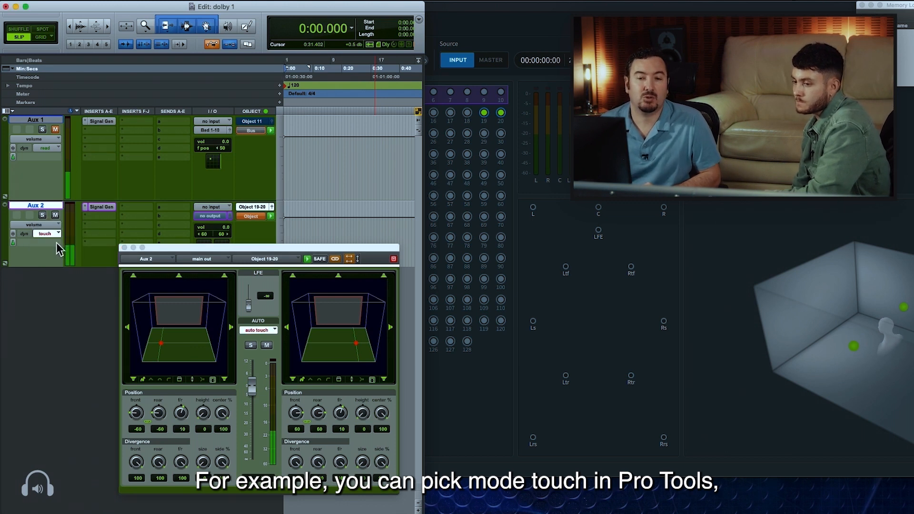
{"action": "left_click", "coordinate": [304, 222]}
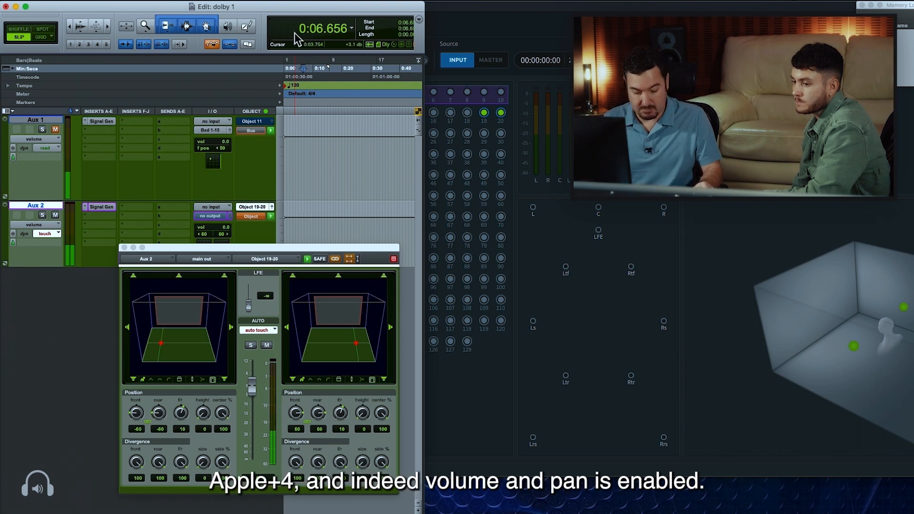
{"action": "key", "text": "super+4"}
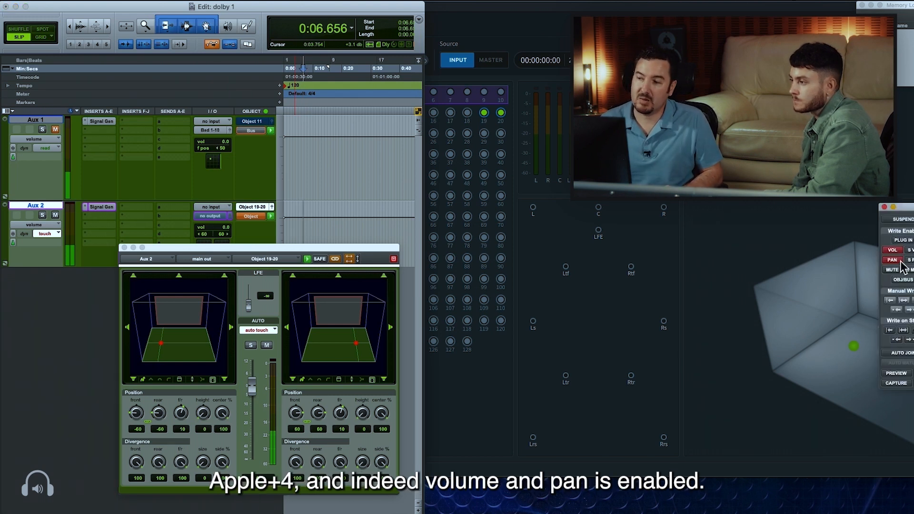
{"action": "left_click", "coordinate": [884, 207]}
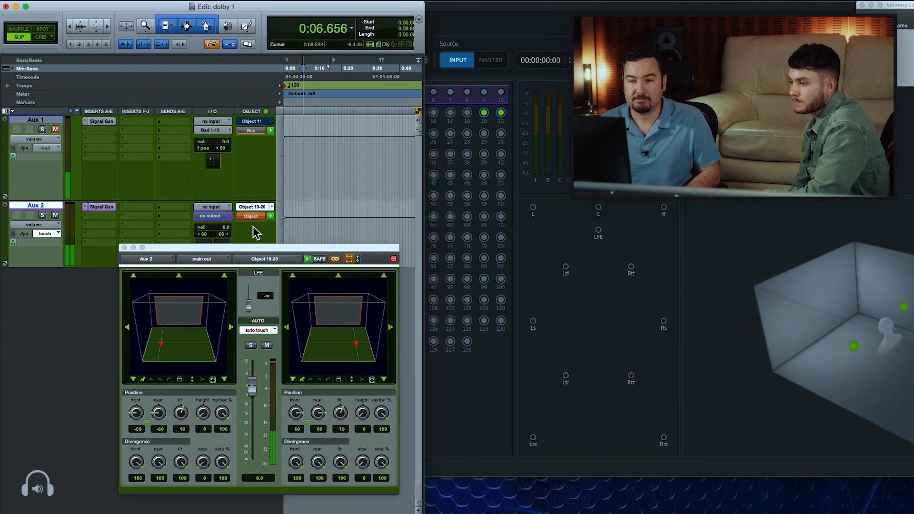
Record a pan movement on Aux 2 during playback and replay it while watching the enlarged, rotated Renderer room view
{"action": "mouse_move", "coordinate": [161, 342]}
{"action": "left_mouse_down"}
{"action": "mouse_move", "coordinate": [182, 330]}
{"action": "mouse_move", "coordinate": [158, 333]}
{"action": "left_mouse_up"}
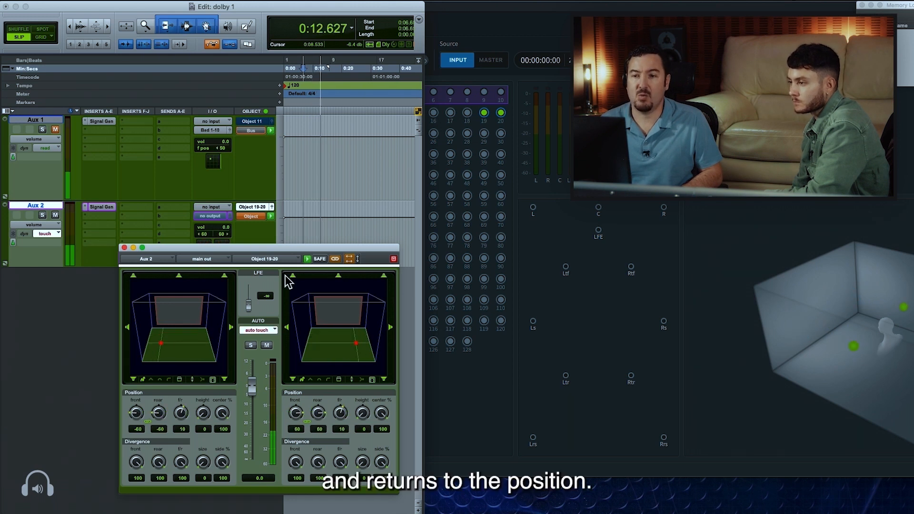
{"action": "key", "text": "space"}
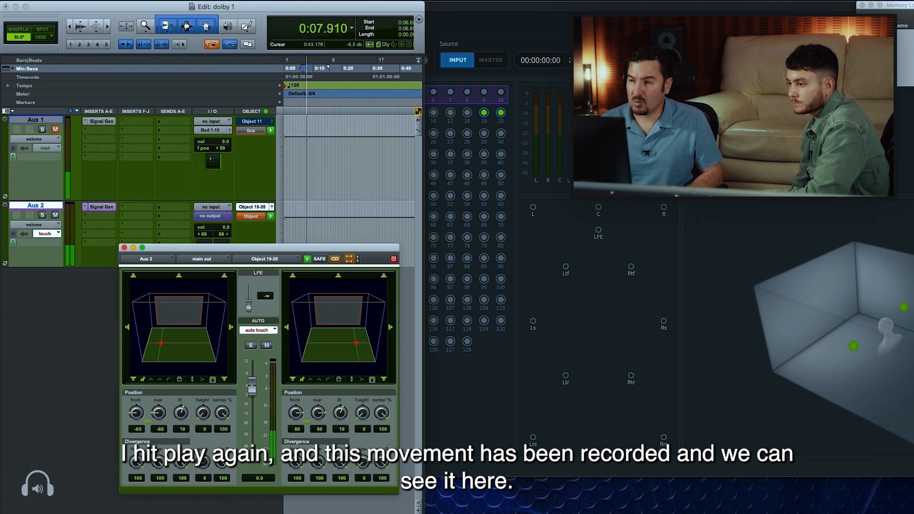
{"action": "left_click_drag", "start_coordinate": [778, 11], "coordinate": [546, 15]}
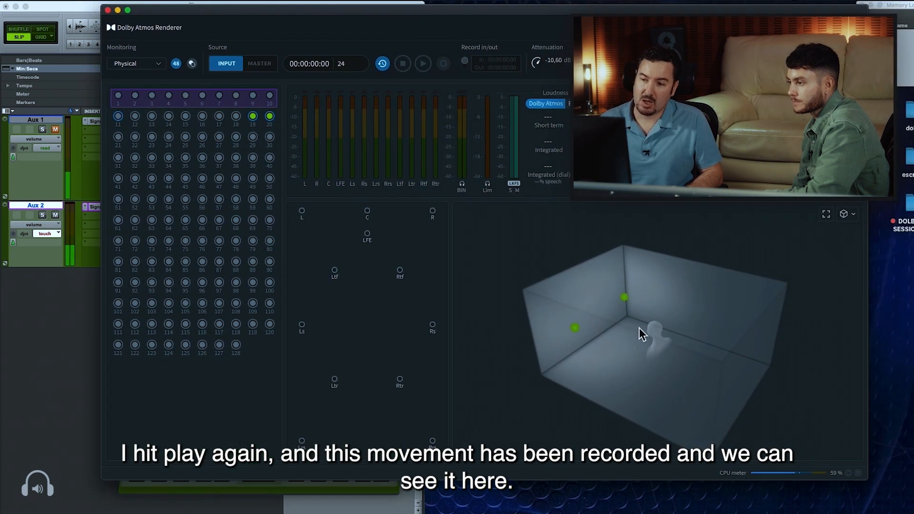
{"action": "left_click_drag", "start_coordinate": [690, 380], "coordinate": [499, 356]}
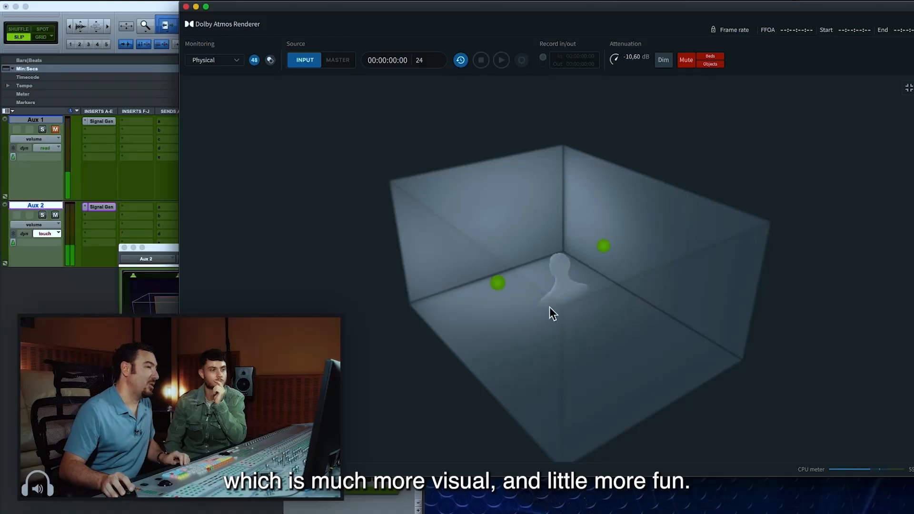
{"action": "left_click_drag", "start_coordinate": [497, 343], "coordinate": [536, 386]}
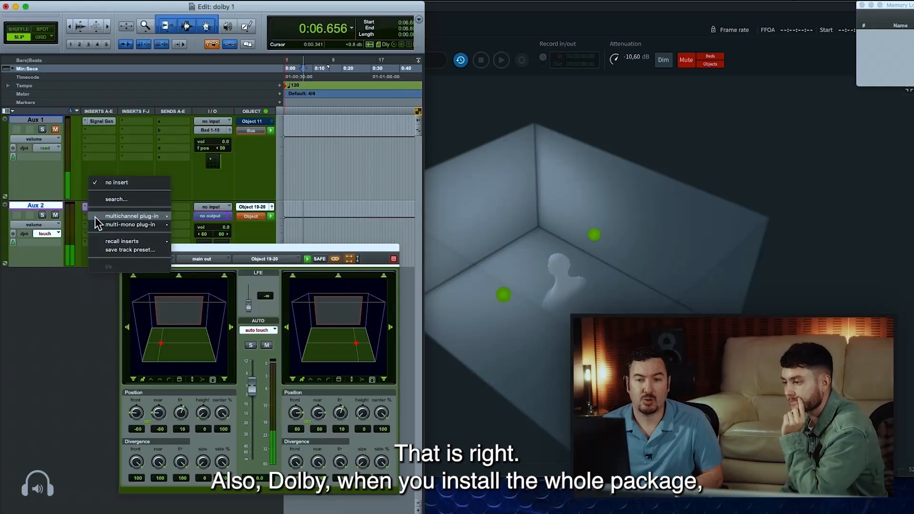
Insert the stereo Dolby Atmos Music Panner on Aux 2's second insert and move its window so all controls show
{"action": "mouse_move", "coordinate": [108, 220]}
{"action": "mouse_move", "coordinate": [147, 227]}
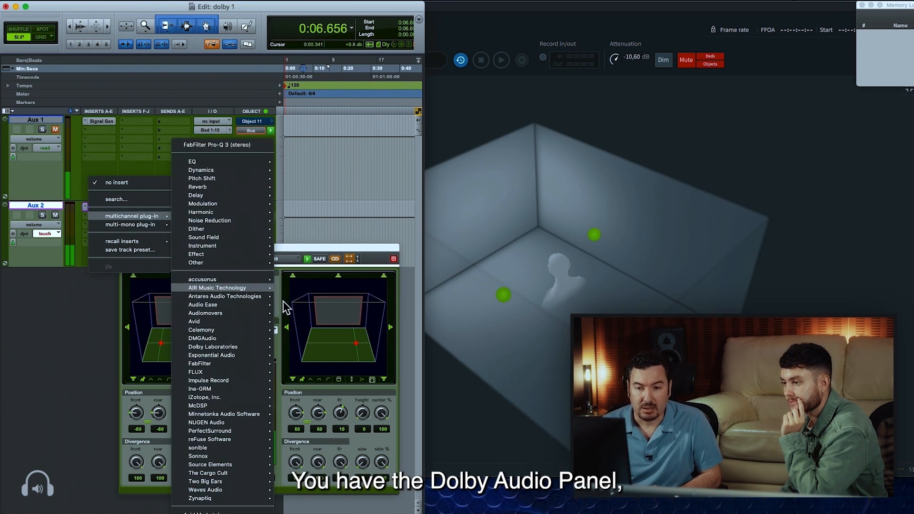
{"action": "mouse_move", "coordinate": [233, 347]}
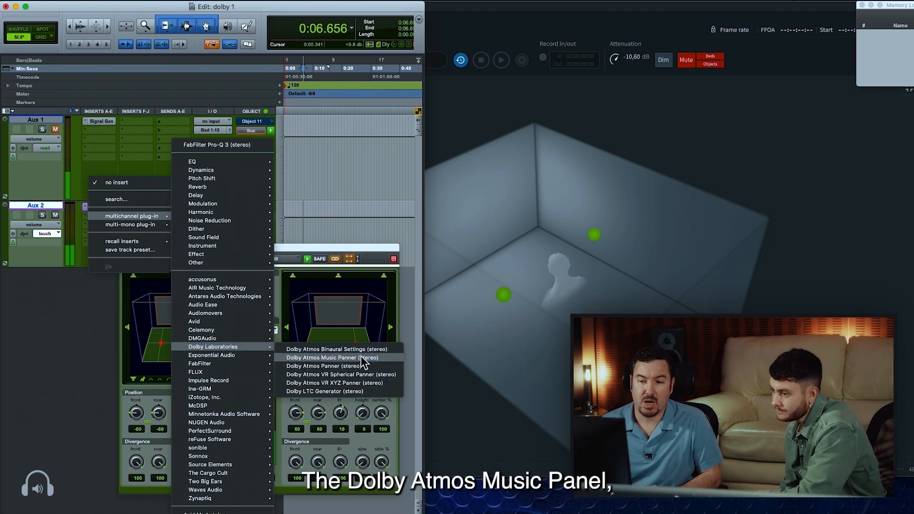
{"action": "left_click", "coordinate": [361, 357]}
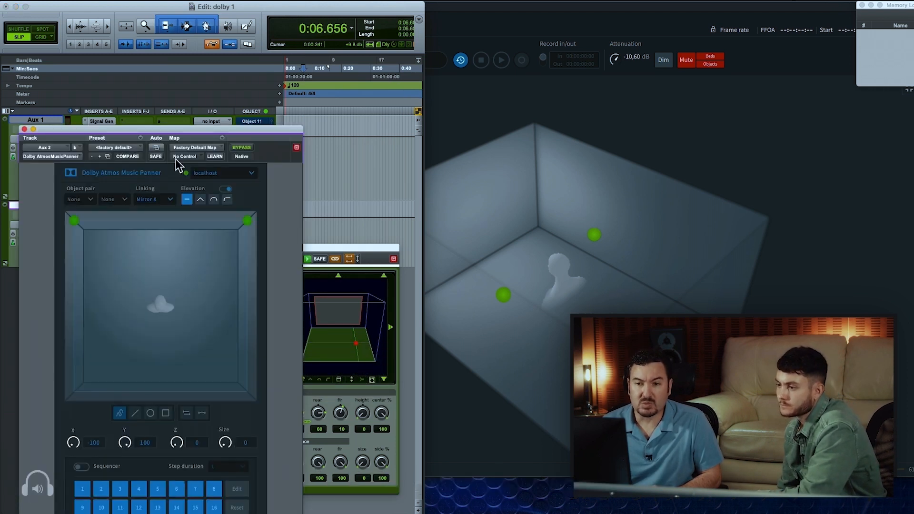
{"action": "left_click_drag", "start_coordinate": [196, 126], "coordinate": [311, 33]}
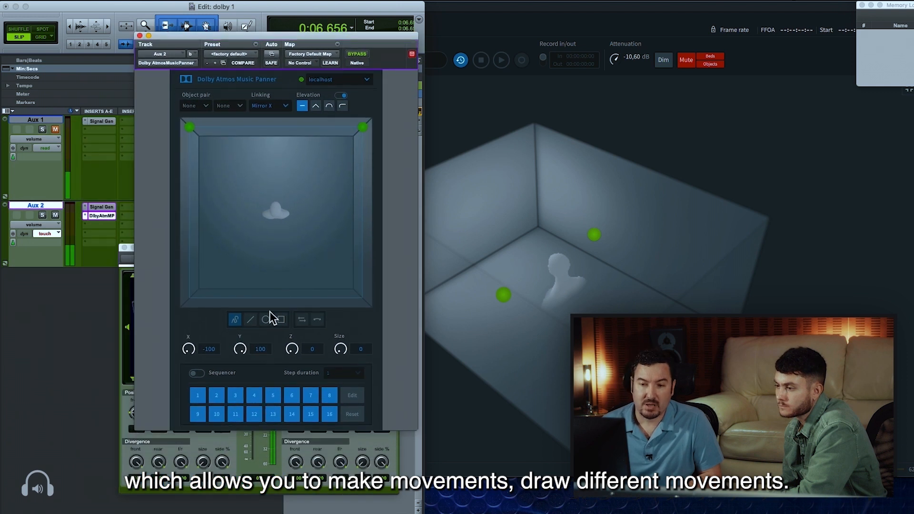
Enable the Music Panner's sequencer, draw a freehand loop around the listener for step 1 and check the step duration choices
{"action": "left_click", "coordinate": [197, 374]}
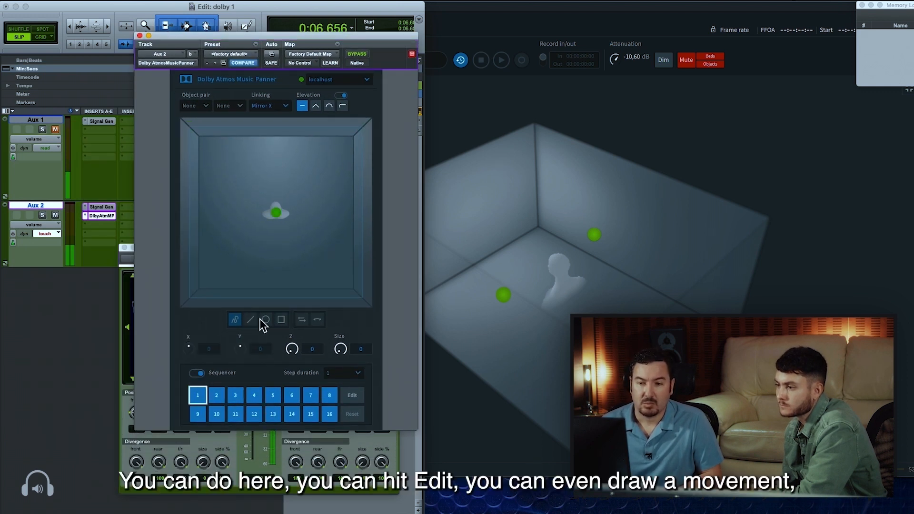
{"action": "left_click", "coordinate": [351, 394]}
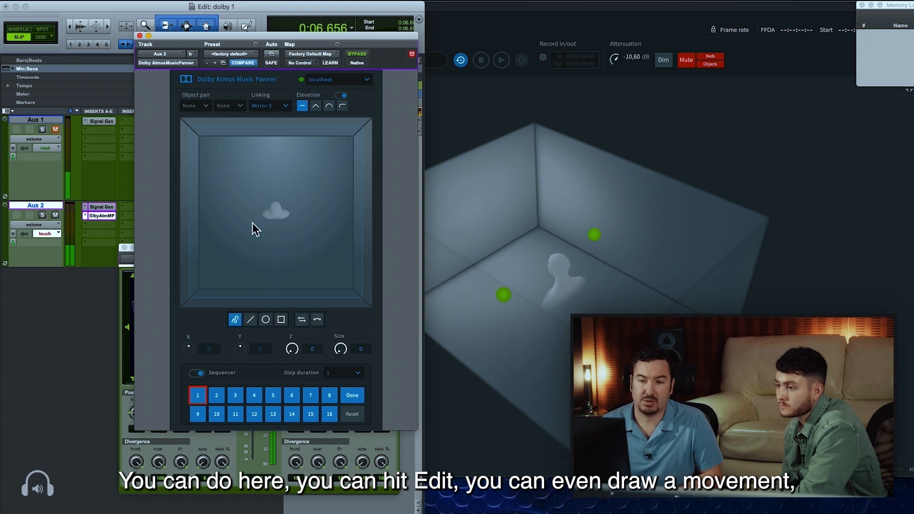
{"action": "left_click_drag", "start_coordinate": [265, 260], "coordinate": [259, 252]}
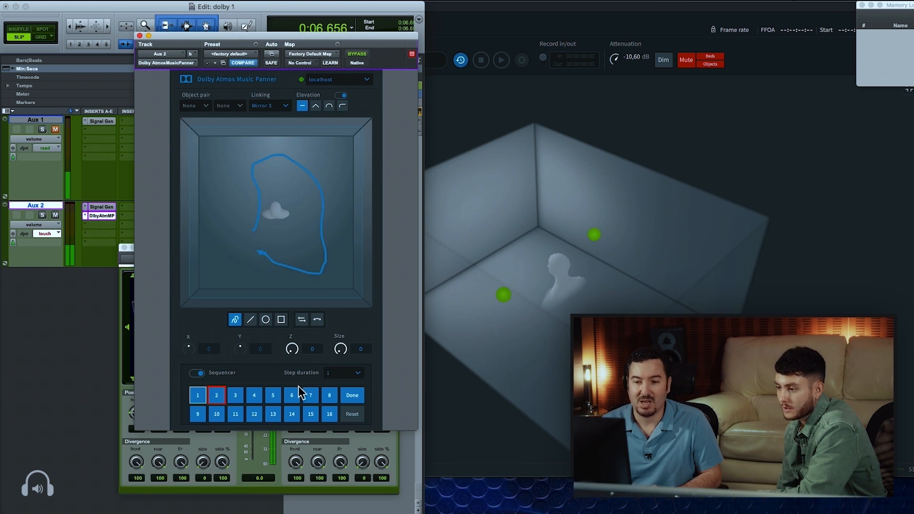
{"action": "left_click", "coordinate": [353, 396]}
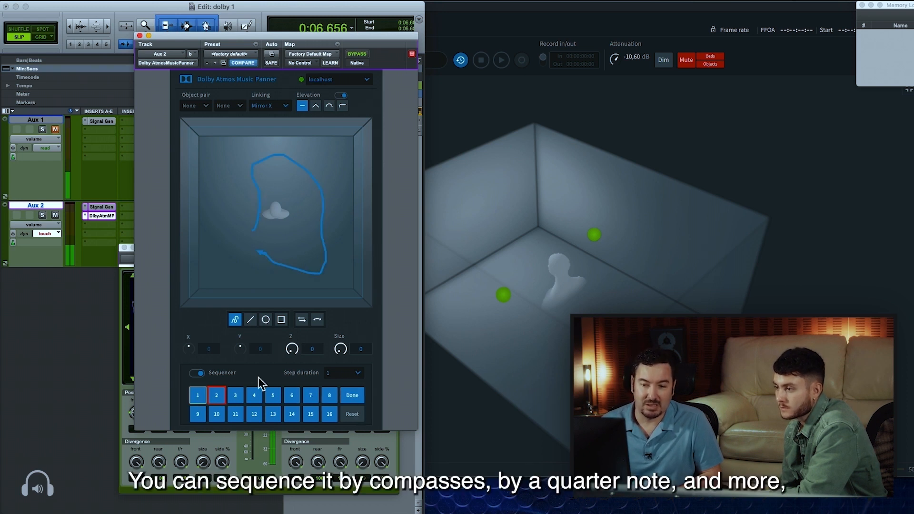
{"action": "left_click", "coordinate": [339, 375]}
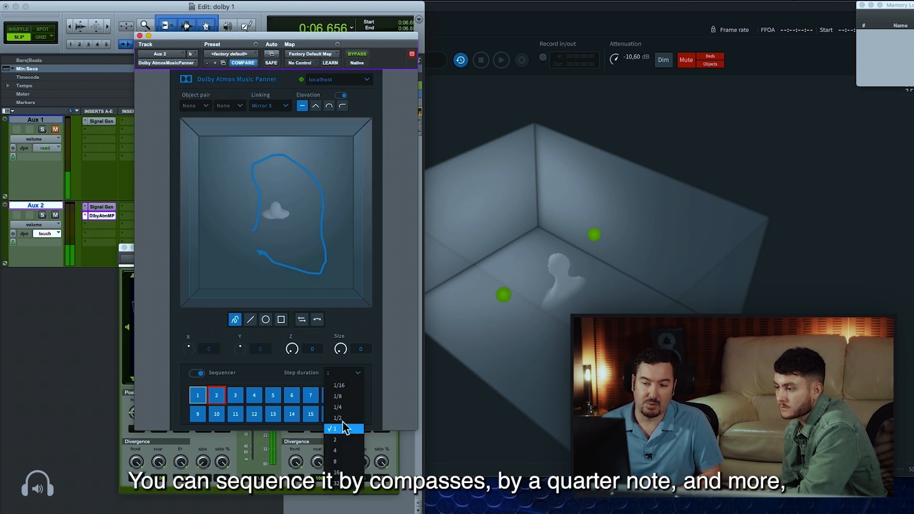
{"action": "left_click", "coordinate": [292, 373]}
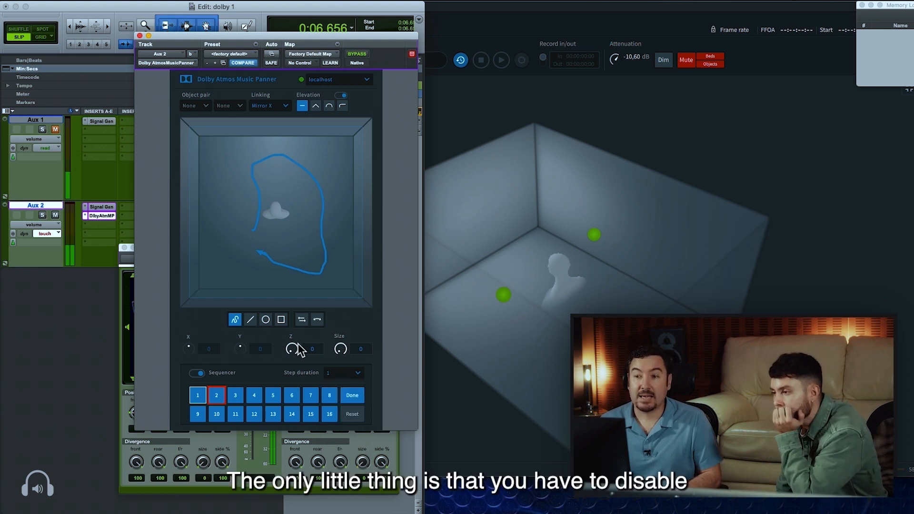
Switch off Aux 2's own object panning output to the Renderer and review the Music Panner's sequenced movement
{"action": "left_click", "coordinate": [139, 36]}
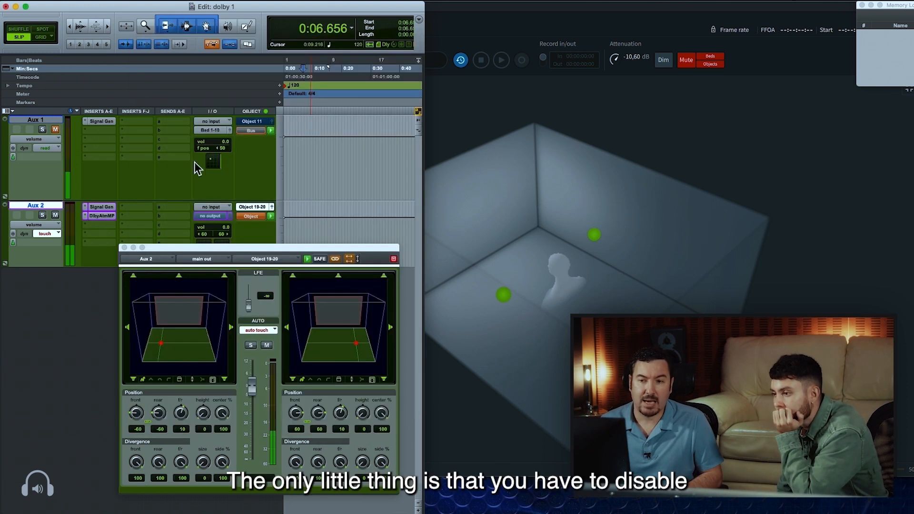
{"action": "left_click", "coordinate": [271, 216]}
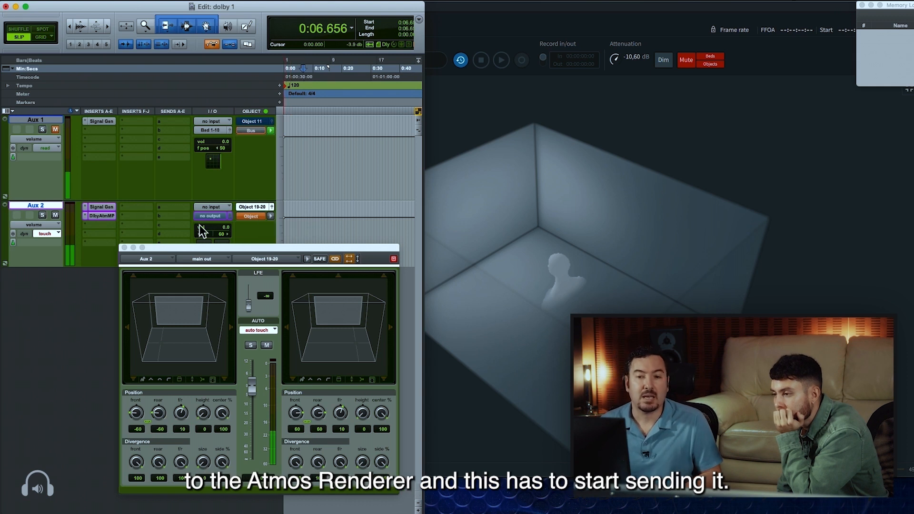
{"action": "left_click", "coordinate": [105, 214]}
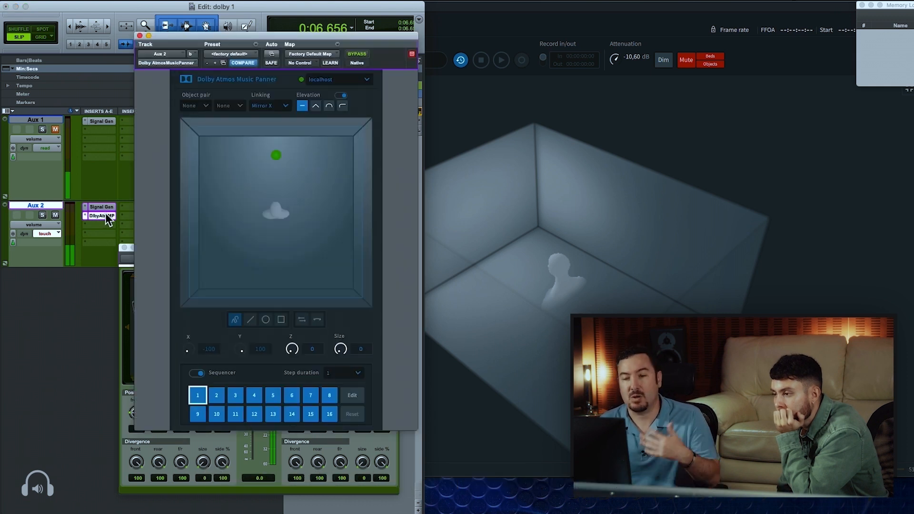
{"action": "left_click", "coordinate": [105, 215]}
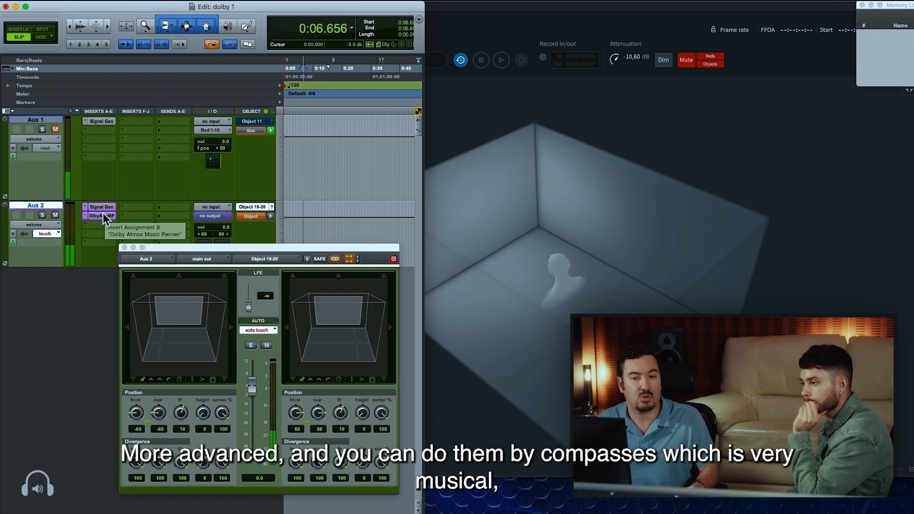
Make the Dolby Atmos Music Panner insert on Aux 2 inactive and switch the track's object panning output back on
{"action": "left_click", "coordinate": [103, 214]}
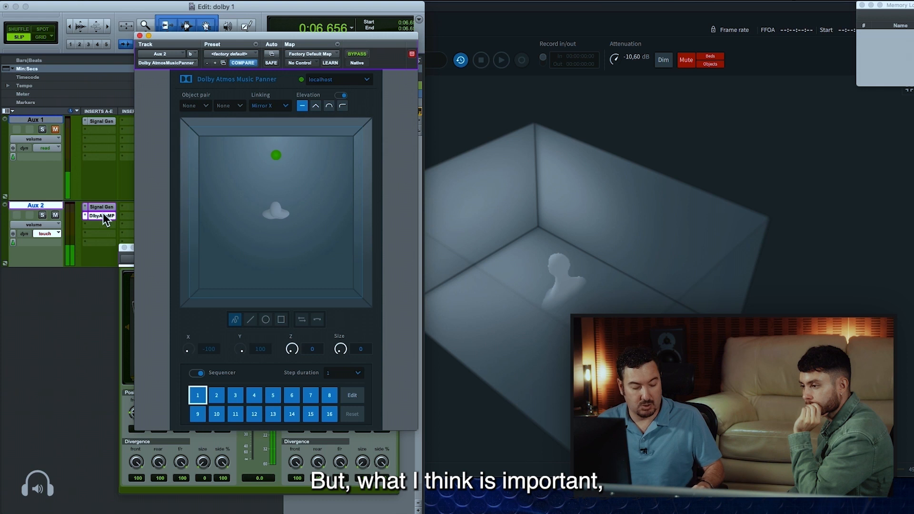
{"action": "left_click", "coordinate": [103, 214], "text": "ctrl+super"}
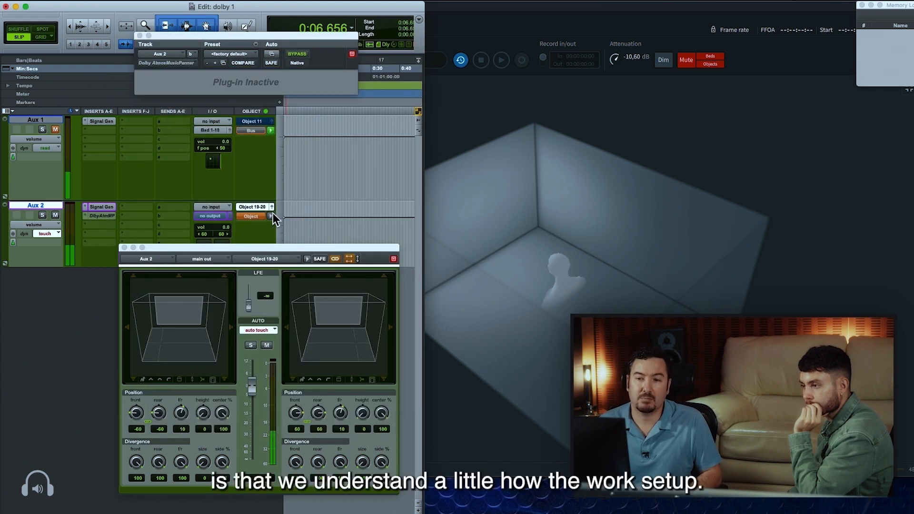
{"action": "left_click", "coordinate": [270, 217]}
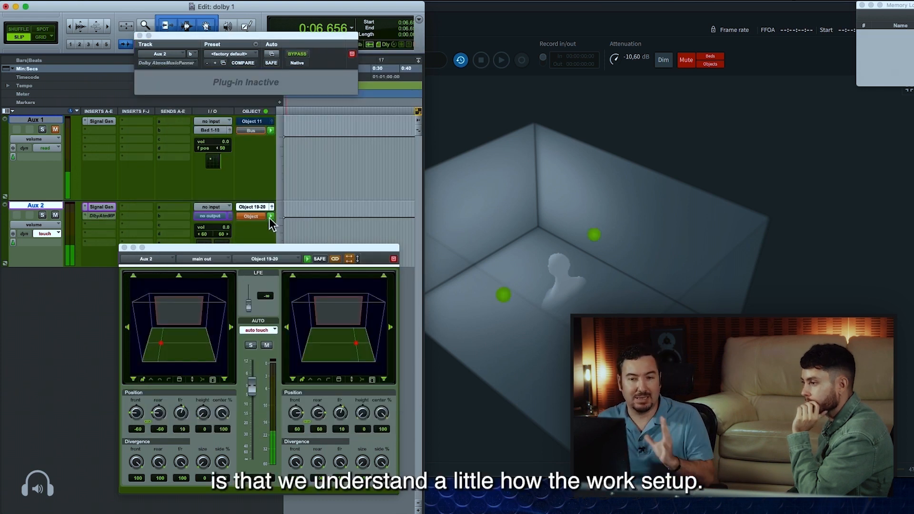
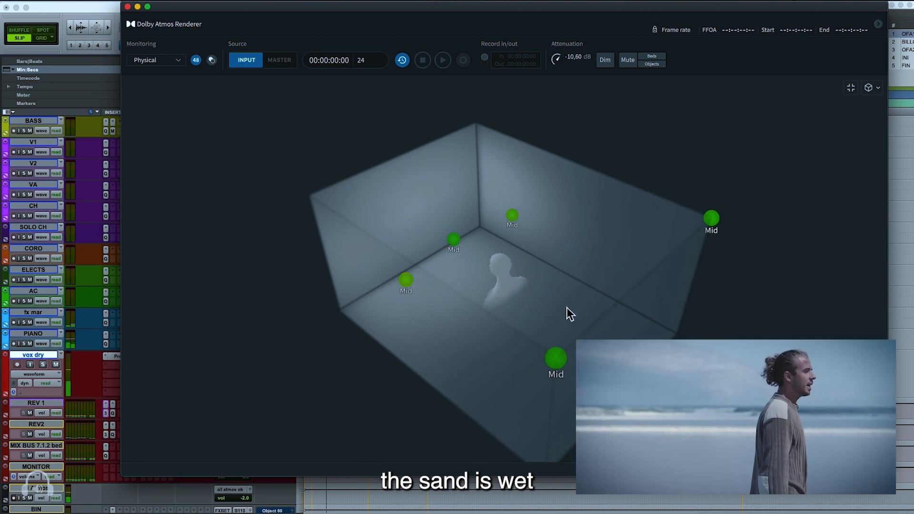
Examine the playing objects from several angles in the Renderer's expanded 3D room view and check the Pro Tools Edit and Mix windows
{"action": "left_click_drag", "start_coordinate": [569, 309], "coordinate": [766, 215]}
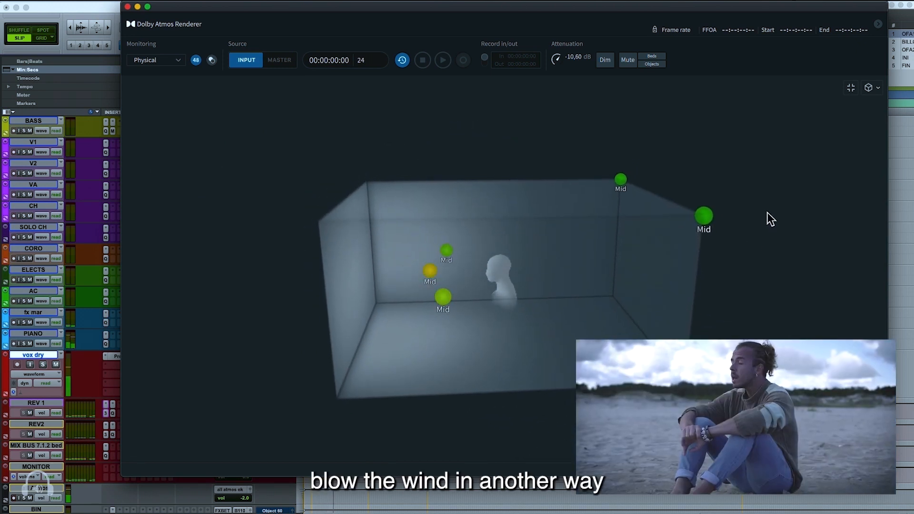
{"action": "left_click_drag", "start_coordinate": [390, 320], "coordinate": [110, 302]}
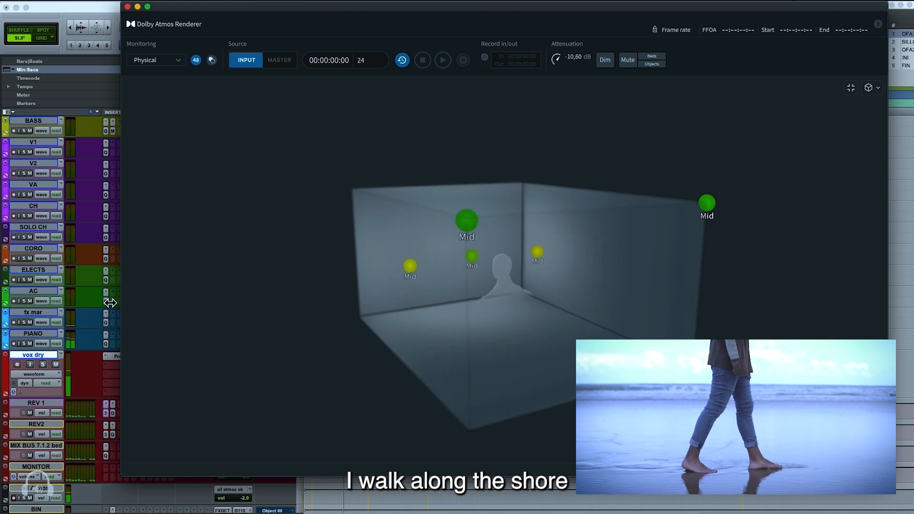
{"action": "key", "text": "super+Tab"}
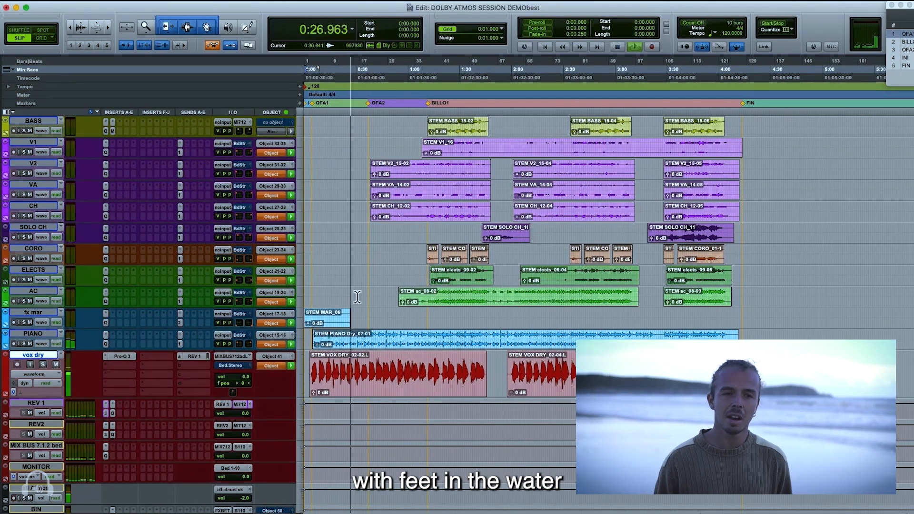
{"action": "key", "text": "super+equal"}
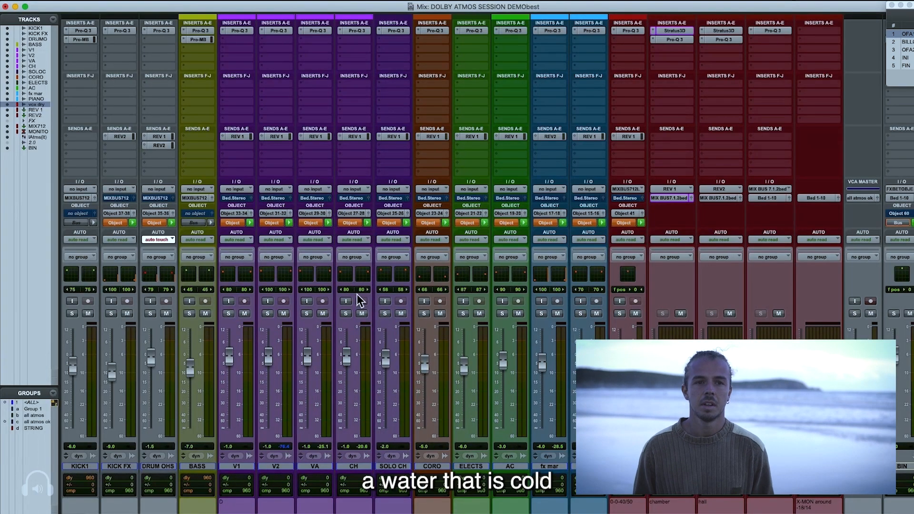
{"action": "key", "text": "super+Tab"}
{"action": "left_click_drag", "start_coordinate": [580, 190], "coordinate": [445, 375]}
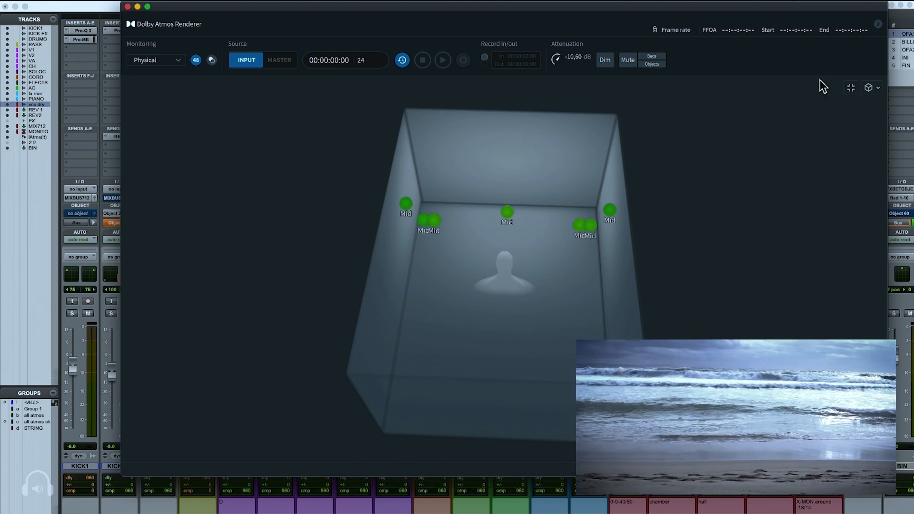
Collapse the 3D room view into the Renderer's full layout and follow the playing session there and in the Pro Tools Edit window
{"action": "left_click", "coordinate": [850, 88]}
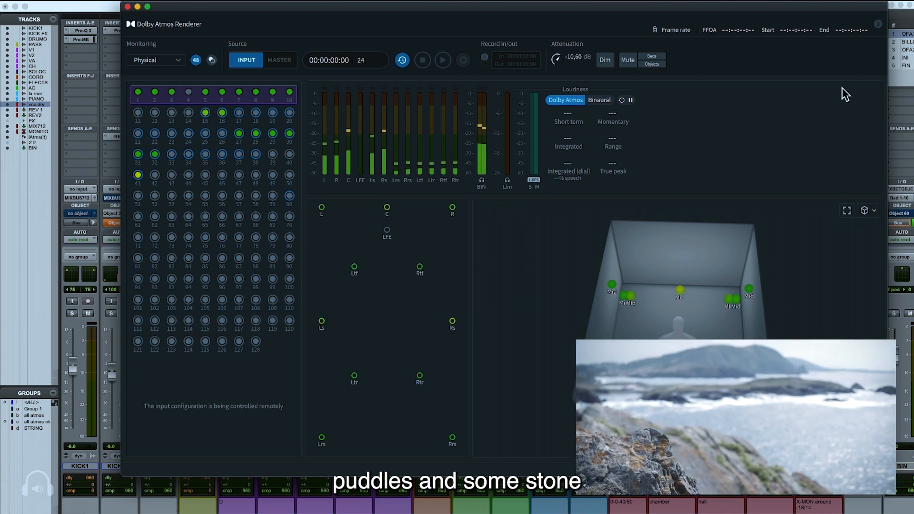
{"action": "key", "text": "super+Tab"}
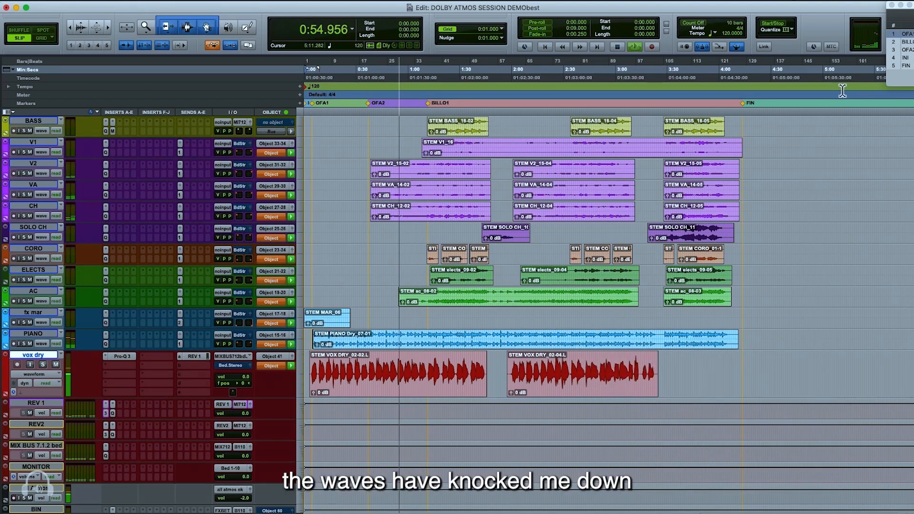
{"action": "key", "text": "super+Tab"}
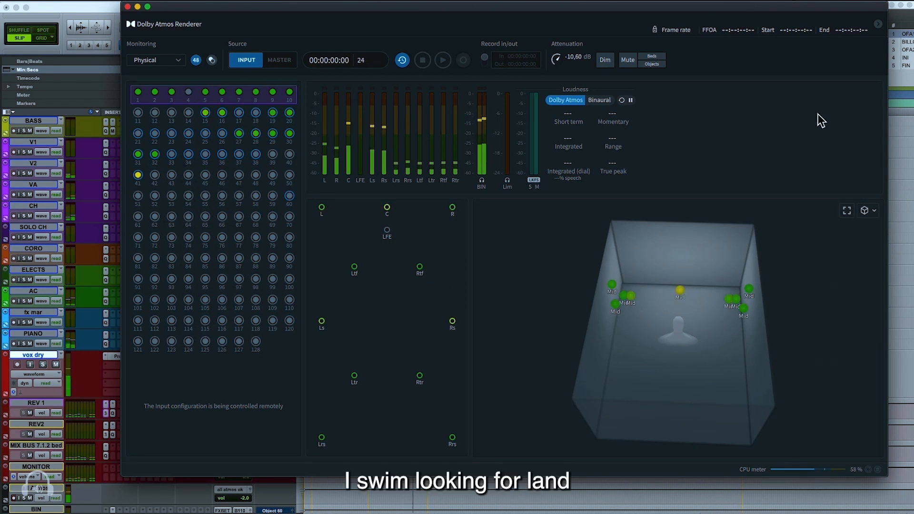
{"action": "left_click_drag", "start_coordinate": [609, 396], "coordinate": [722, 312]}
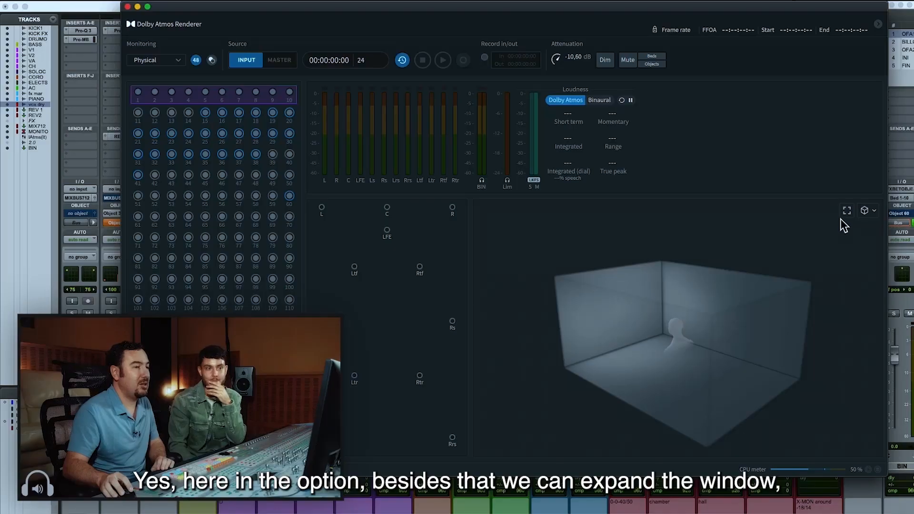
Preview the enlarged 3D room at normal size again and compare its Theater view with the Person view
{"action": "left_click", "coordinate": [842, 213]}
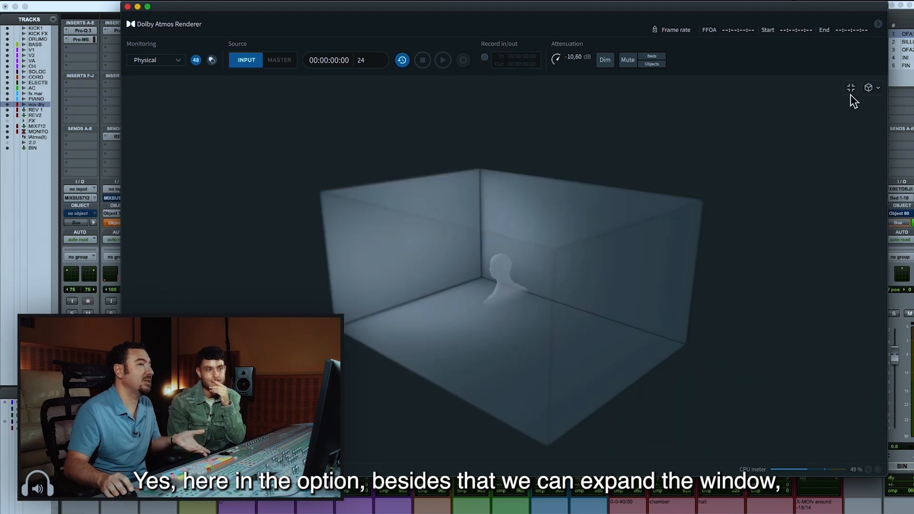
{"action": "left_click", "coordinate": [851, 89]}
{"action": "left_click", "coordinate": [870, 211]}
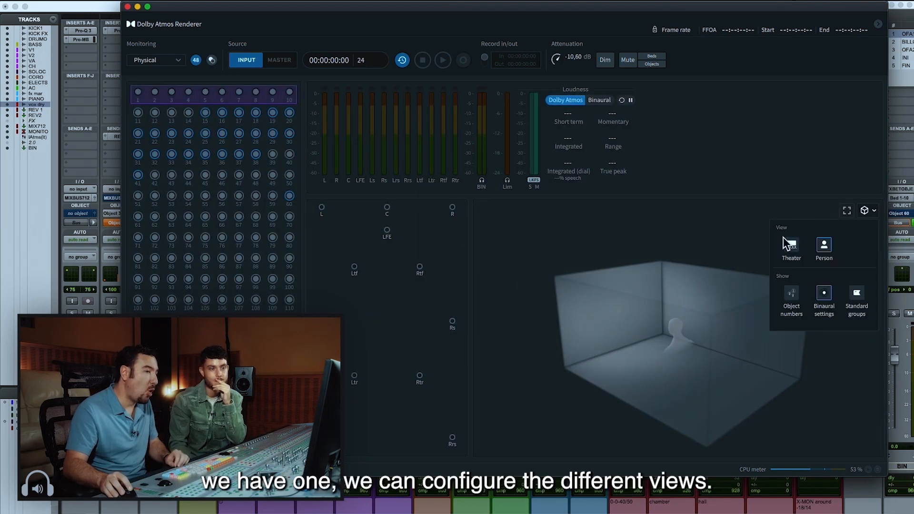
{"action": "left_click", "coordinate": [791, 246]}
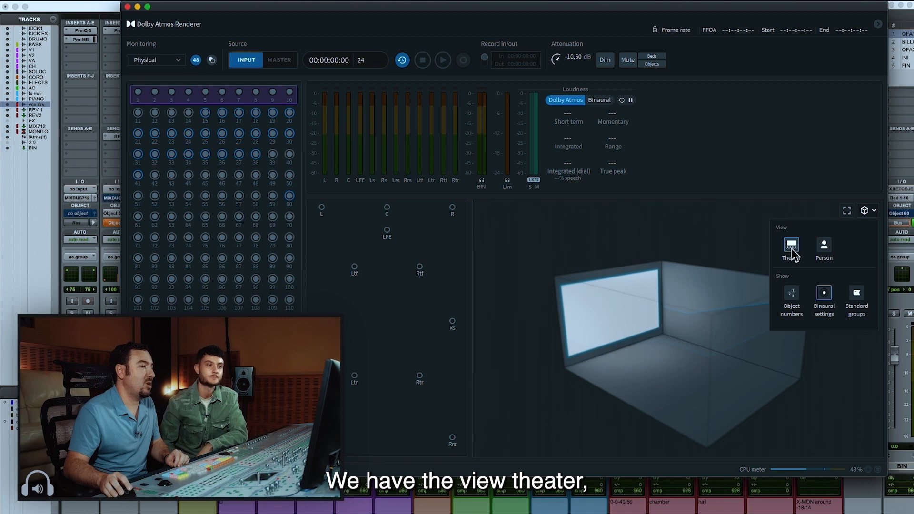
{"action": "left_click", "coordinate": [824, 246]}
{"action": "left_click_drag", "start_coordinate": [709, 309], "coordinate": [655, 290]}
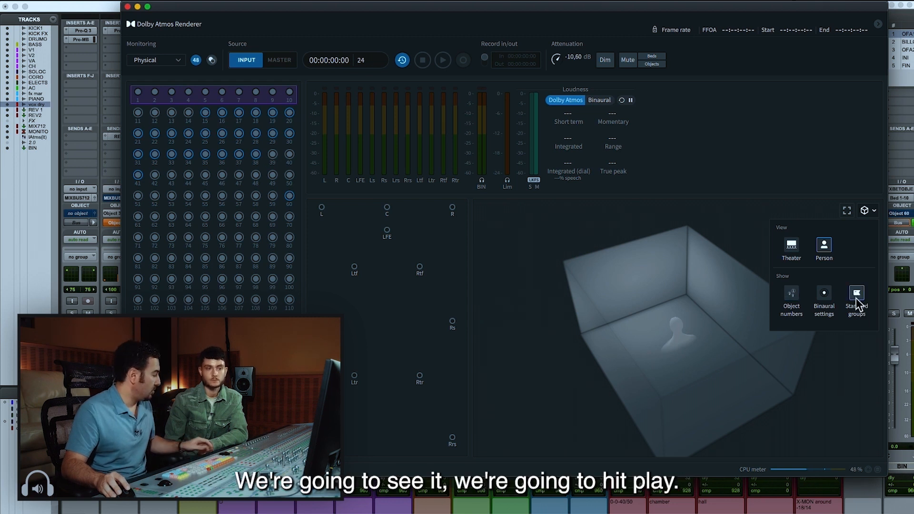
Play the session while switching the room view's object display from standard groups to binaural settings and on to object numbers
{"action": "key", "text": "space"}
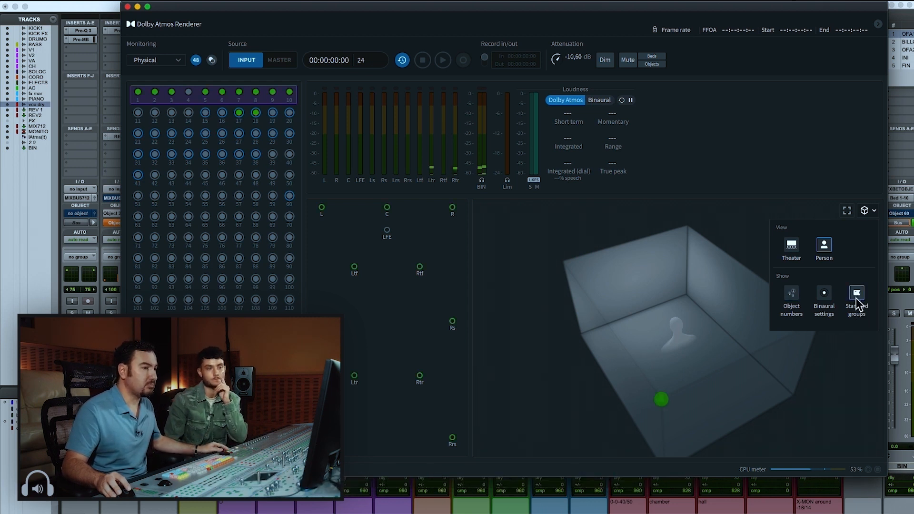
{"action": "left_click", "coordinate": [866, 211]}
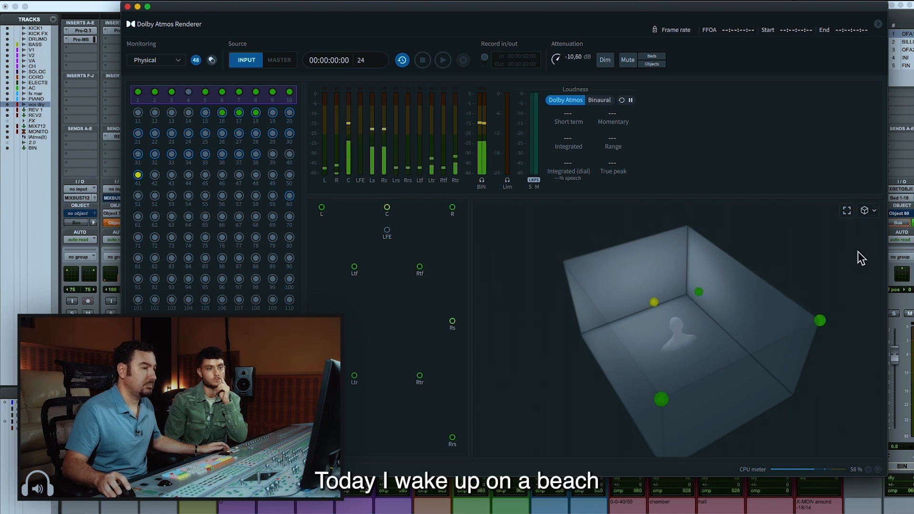
{"action": "left_click", "coordinate": [867, 211]}
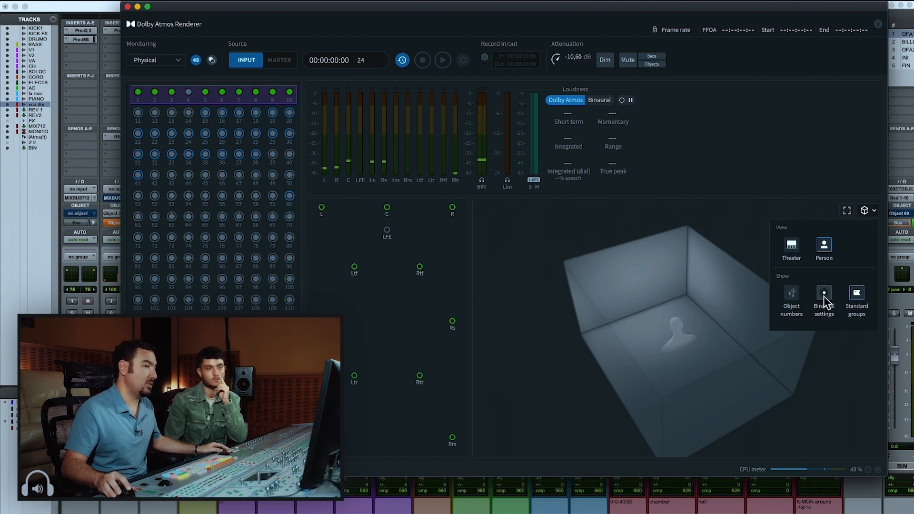
{"action": "left_click", "coordinate": [866, 212]}
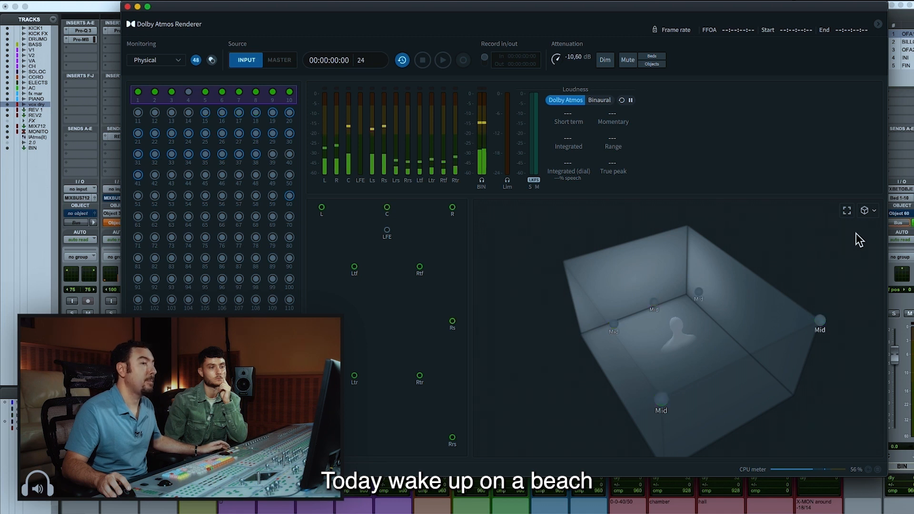
{"action": "left_click", "coordinate": [871, 212]}
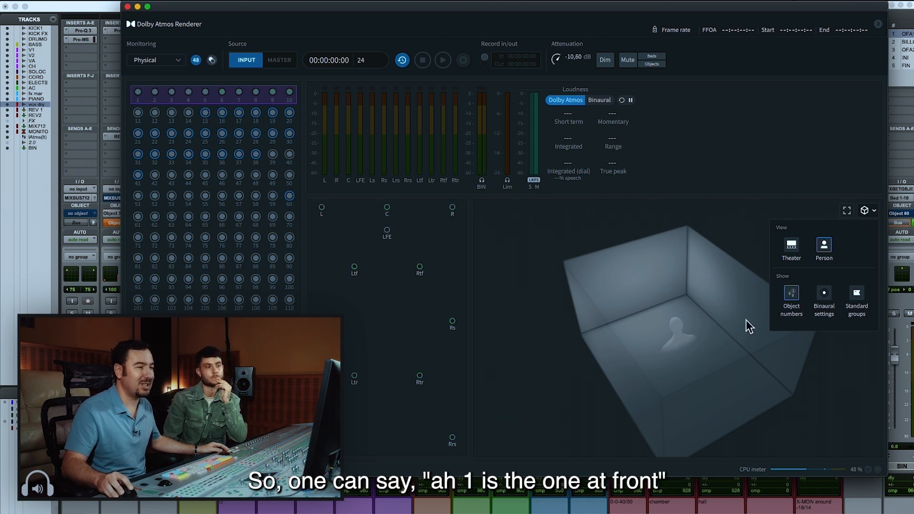
{"action": "left_click", "coordinate": [865, 217]}
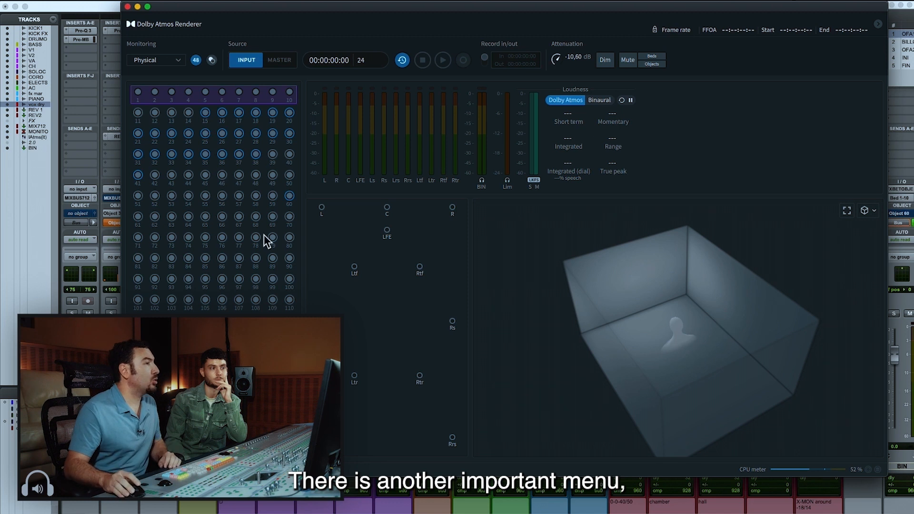
Review the bed and object assignments in the Renderer's Binaural Render Mode settings and close them
{"action": "left_click", "coordinate": [137, 2]}
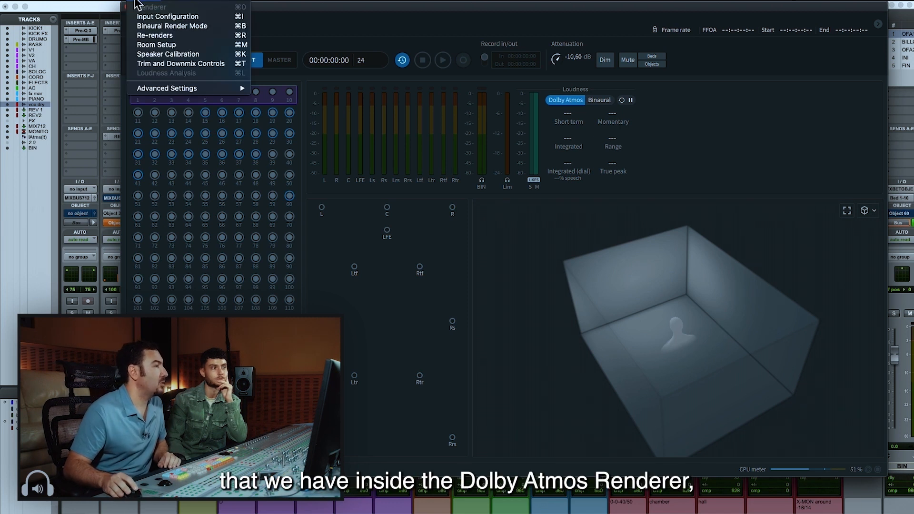
{"action": "left_click", "coordinate": [160, 28]}
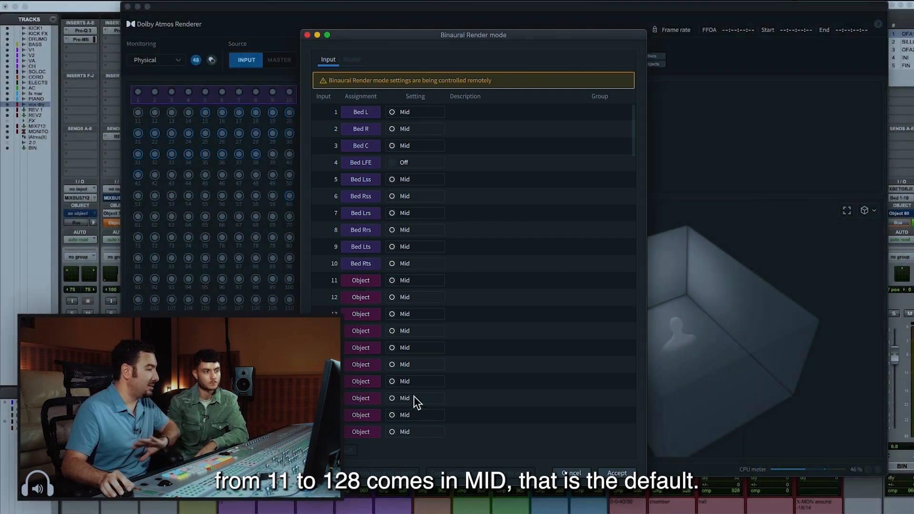
{"action": "left_click", "coordinate": [603, 473]}
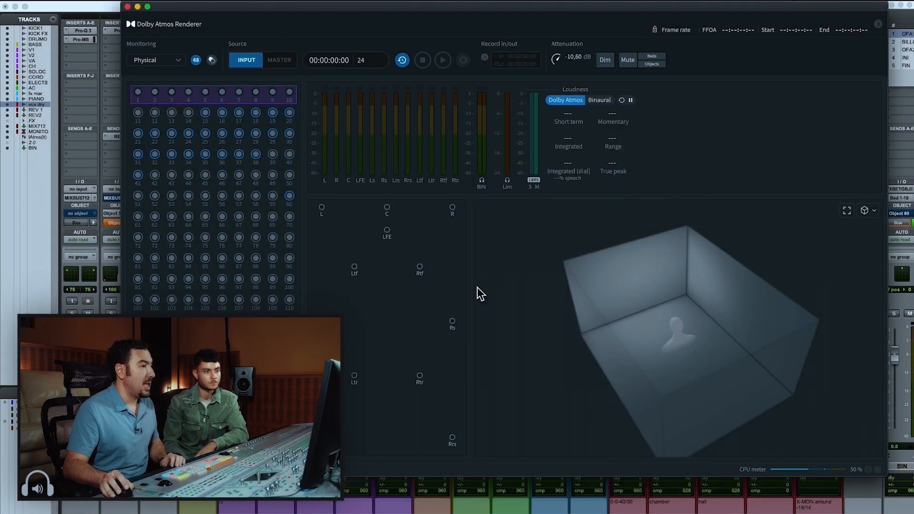
Switch to Pro Tools, open the Dolby Atmos Binaural Settings plug-in on the BIN track and move its window clear of that track
{"action": "key", "text": "super+Tab"}
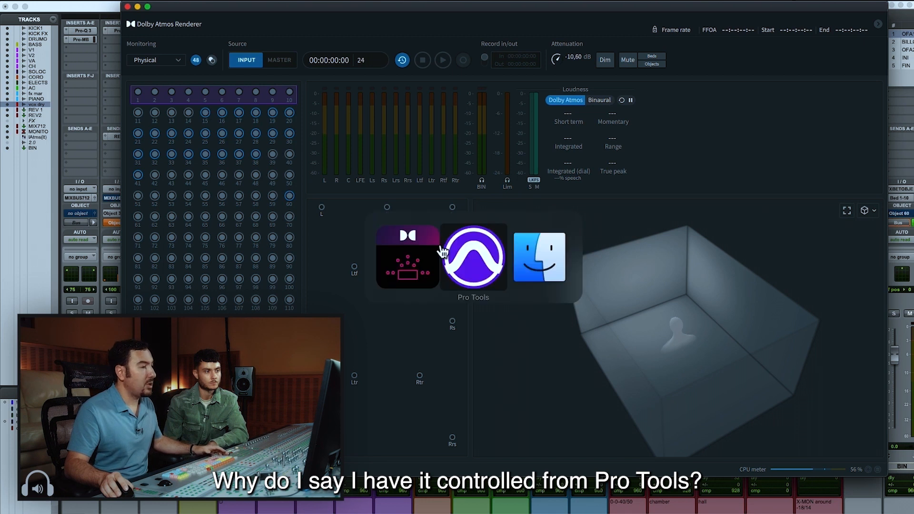
{"action": "scroll", "coordinate": [454, 40], "scroll_direction": "right", "scroll_amount": 1}
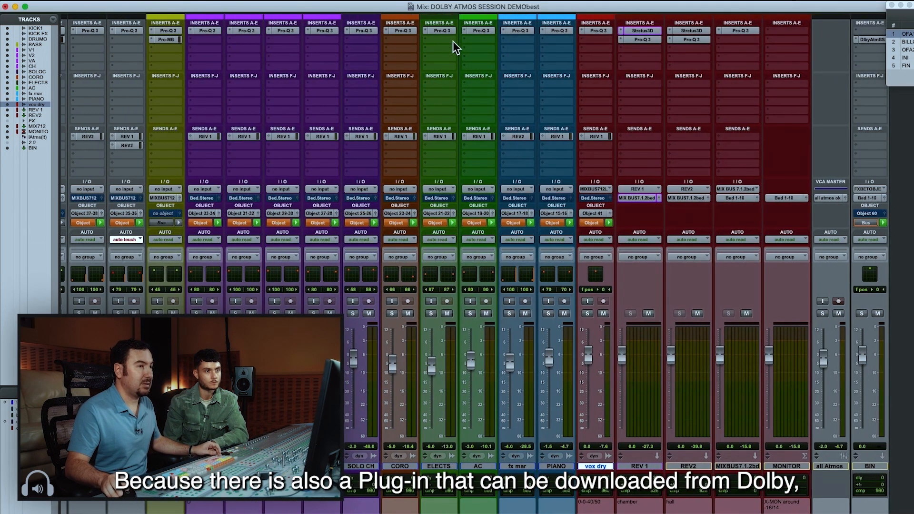
{"action": "left_click", "coordinate": [869, 40]}
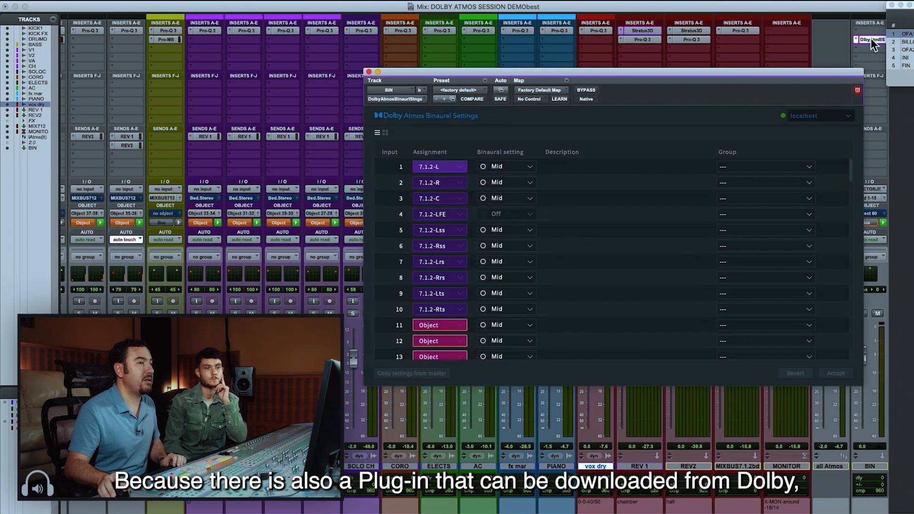
{"action": "left_click_drag", "start_coordinate": [595, 78], "coordinate": [353, 75]}
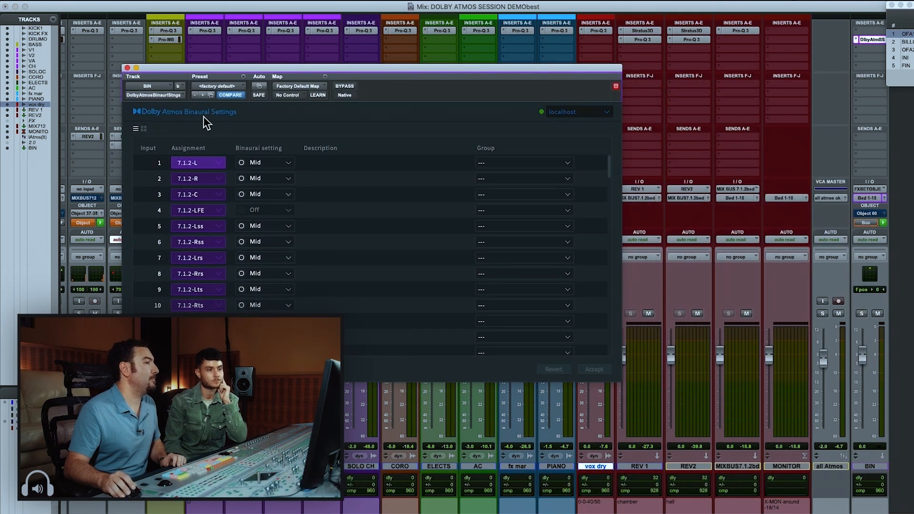
Go through the plug-in's input list to the objects and open the binaural setting choices for input 17
{"action": "scroll", "coordinate": [285, 200], "scroll_direction": "down", "scroll_amount": 3}
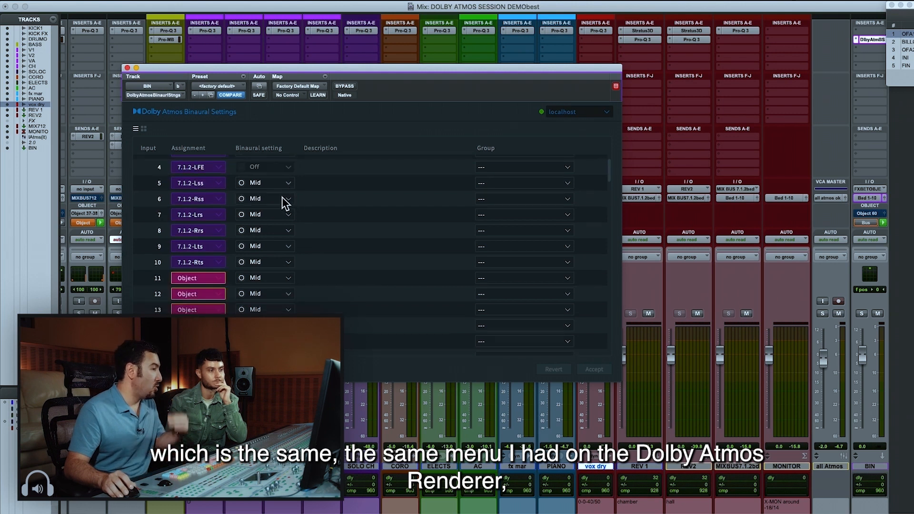
{"action": "scroll", "coordinate": [283, 202], "scroll_direction": "down", "scroll_amount": 5}
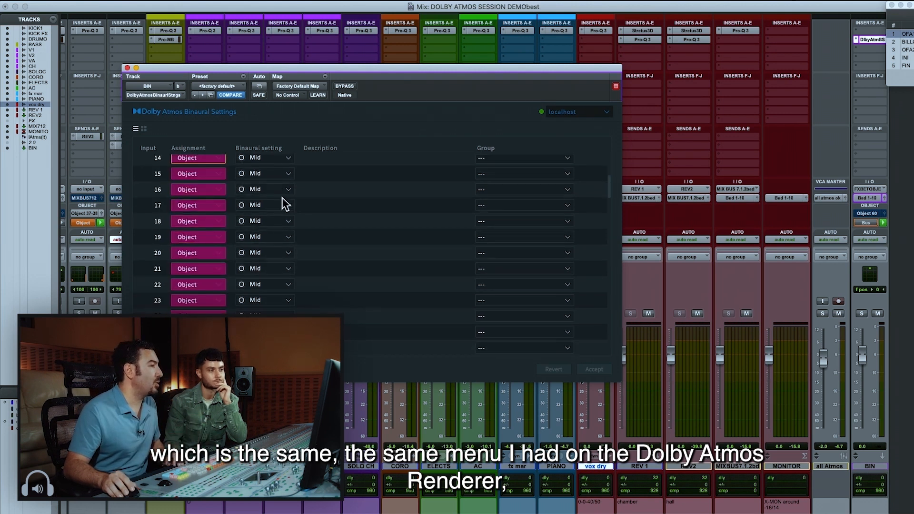
{"action": "scroll", "coordinate": [283, 199], "scroll_direction": "down", "scroll_amount": 1}
{"action": "left_click", "coordinate": [280, 198]}
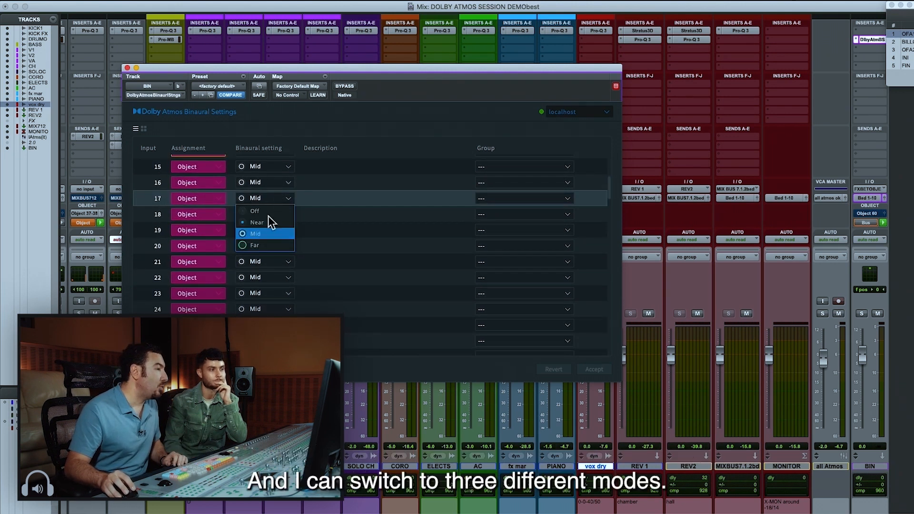
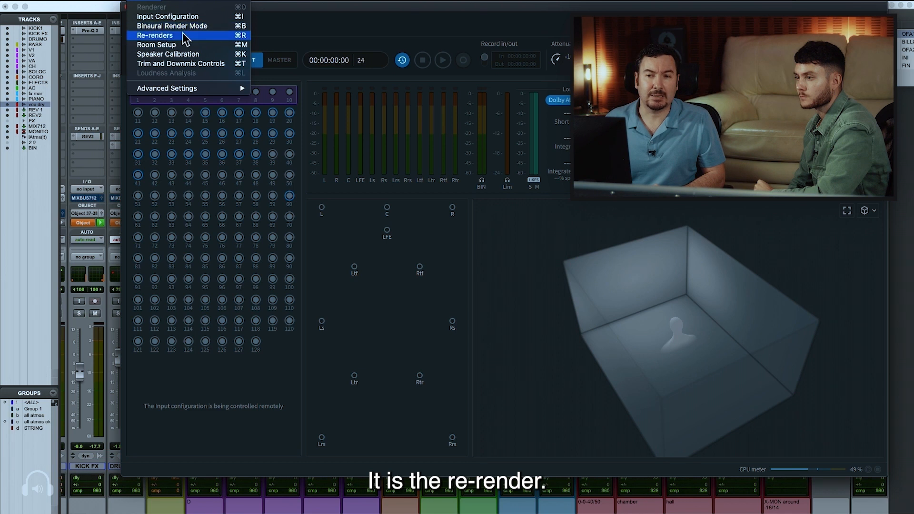
Open the Renderer's Re-renders settings and add a 5.1 and a 7.1.2 re-render beside the existing BIN one
{"action": "mouse_move", "coordinate": [389, 111]}
{"action": "left_mouse_down"}
{"action": "mouse_move", "coordinate": [367, 111]}
{"action": "mouse_move", "coordinate": [377, 110]}
{"action": "left_mouse_up"}
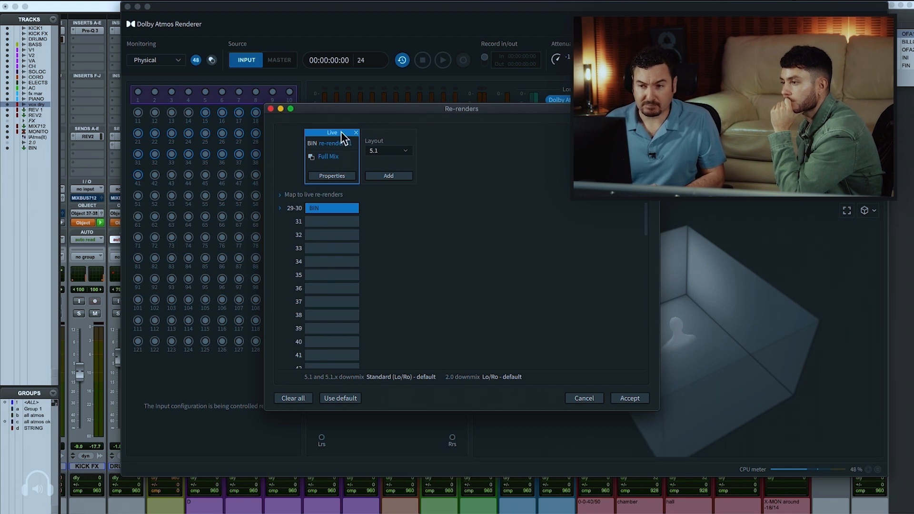
{"action": "left_click", "coordinate": [400, 176]}
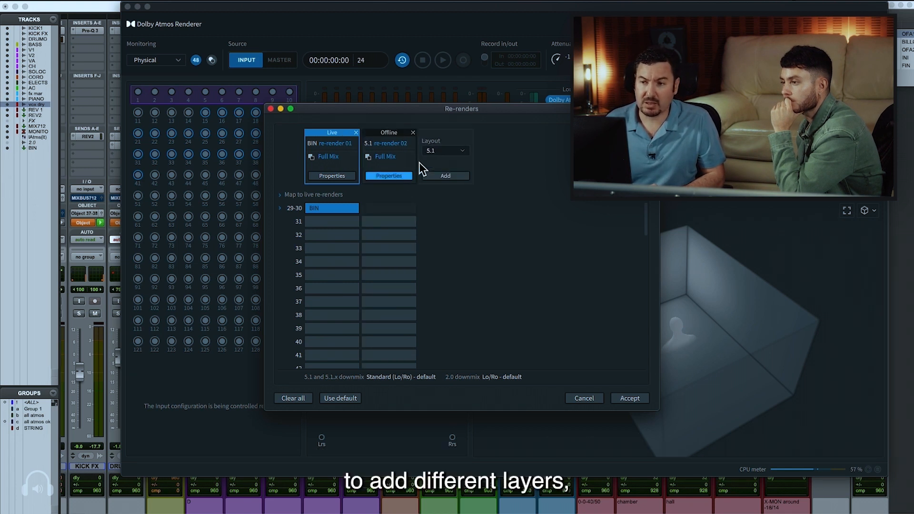
{"action": "left_click", "coordinate": [443, 151]}
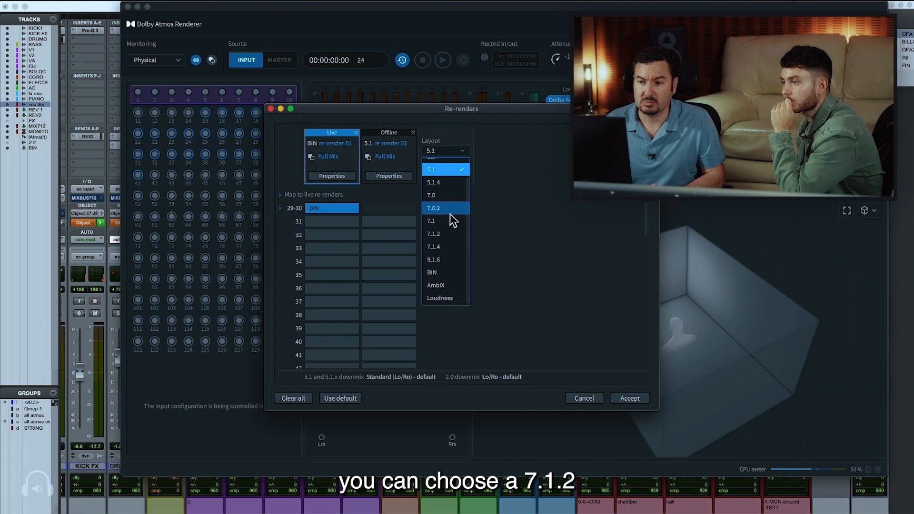
{"action": "left_click", "coordinate": [451, 234]}
{"action": "left_click", "coordinate": [451, 176]}
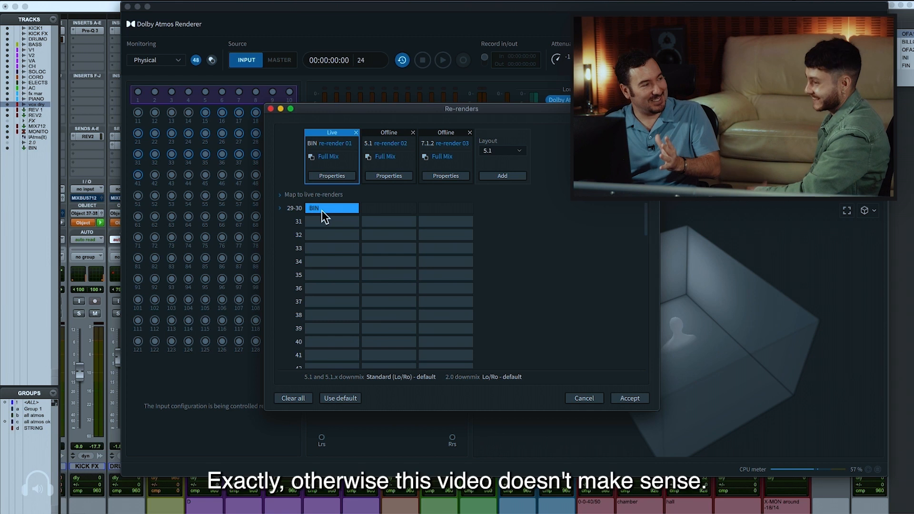
Remove the 5.1 and 7.1.2 re-renders and accept the Re-renders settings
{"action": "left_click", "coordinate": [413, 133]}
{"action": "left_click", "coordinate": [413, 132]}
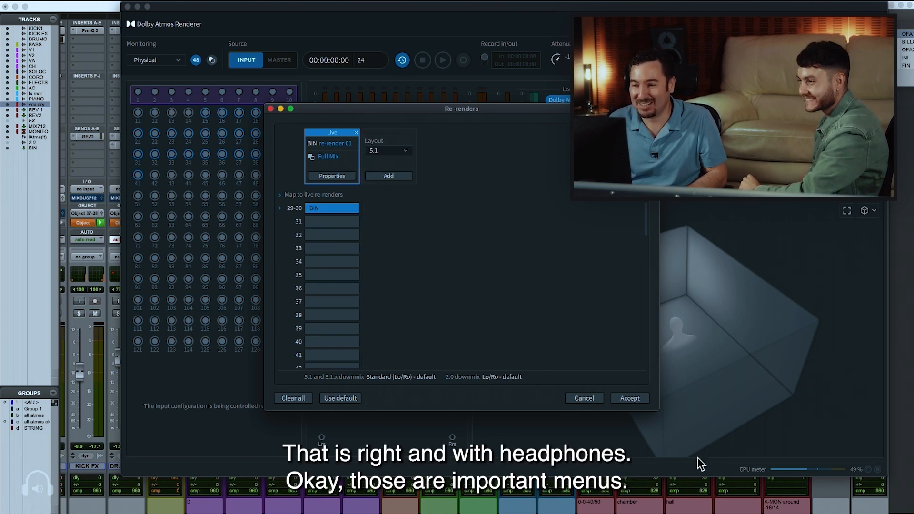
{"action": "left_click", "coordinate": [616, 398]}
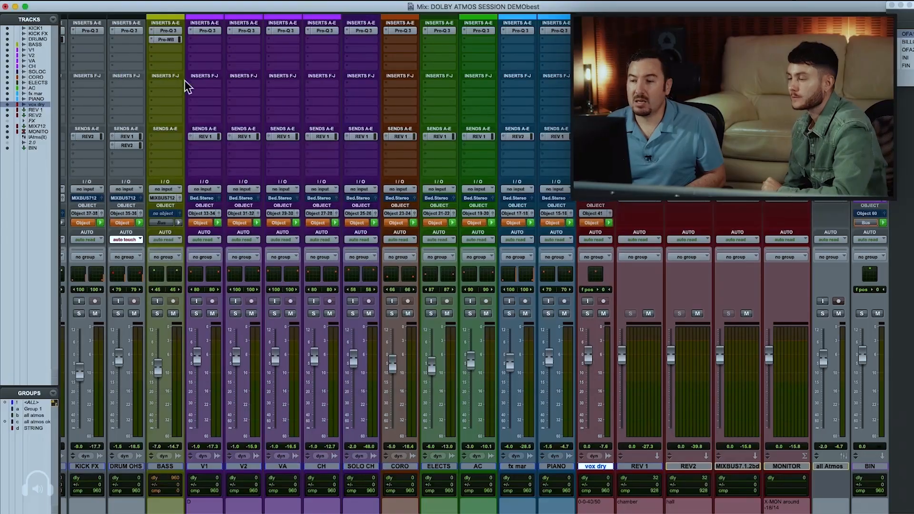
Look over the stem tracks in the Pro Tools Mix window and the Edit window, going from the drums to the AC track
{"action": "scroll", "coordinate": [332, 194], "scroll_direction": "left", "scroll_amount": 2}
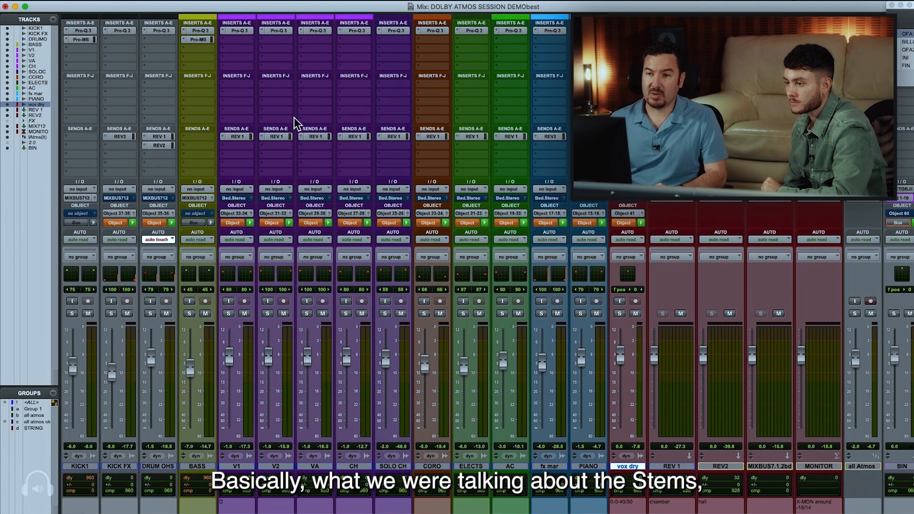
{"action": "key", "text": "super+equal"}
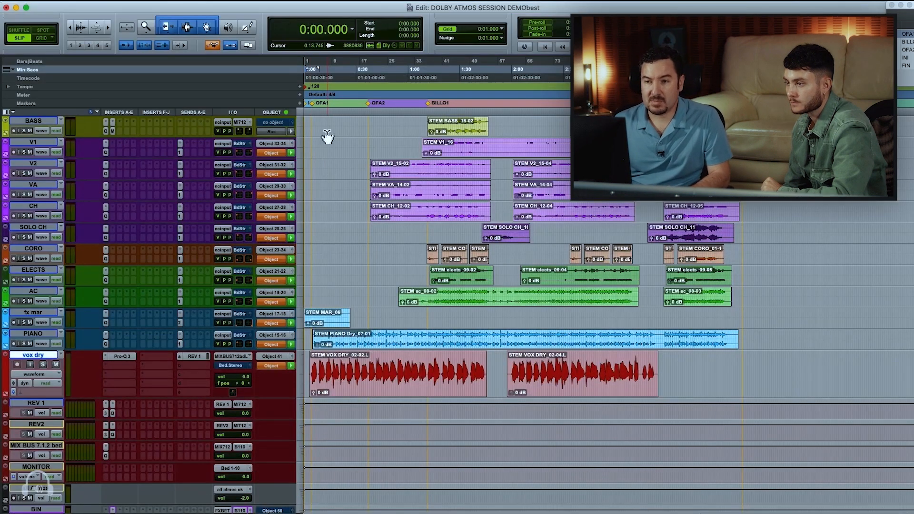
{"action": "scroll", "coordinate": [427, 255], "scroll_direction": "up", "scroll_amount": 5}
{"action": "scroll", "coordinate": [427, 252], "scroll_direction": "down", "scroll_amount": 2}
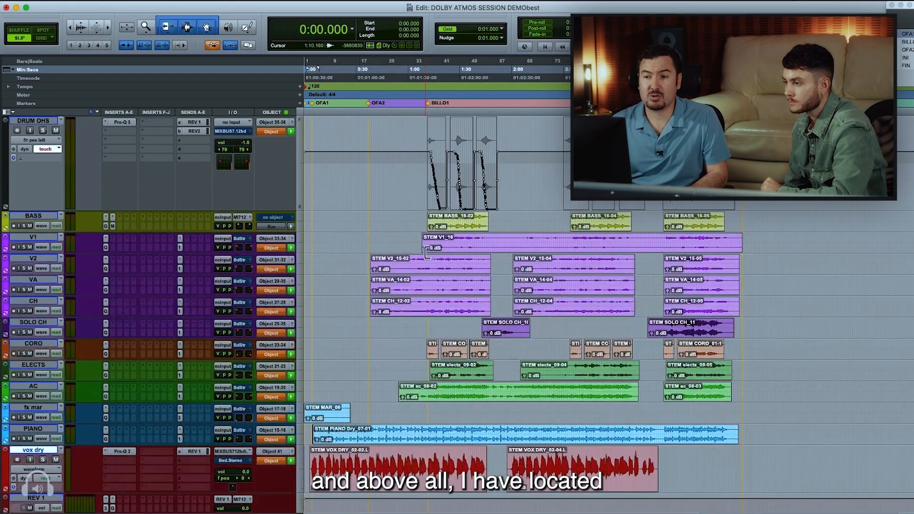
{"action": "left_click_drag", "start_coordinate": [434, 243], "coordinate": [496, 393]}
{"action": "left_click", "coordinate": [494, 392]}
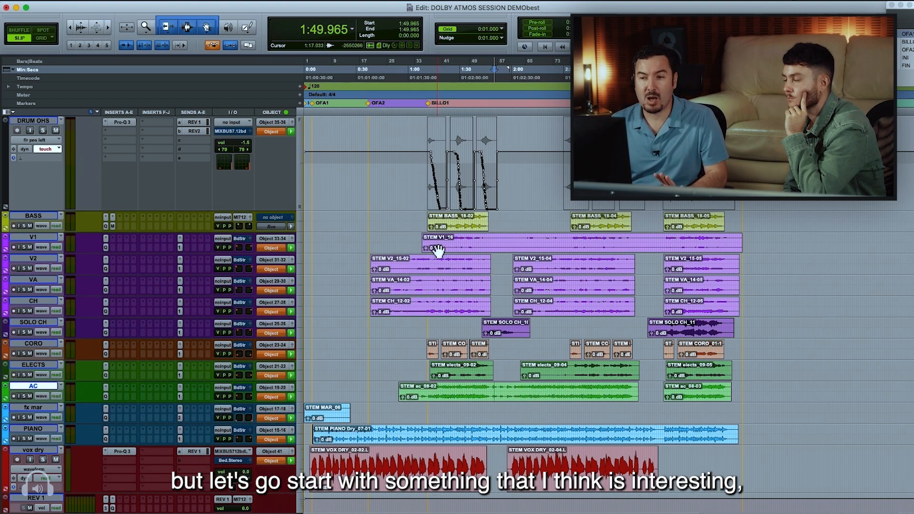
Enlarge the BASS track, zoom the timeline to show its first clip and open the track's output panner window
{"action": "left_click", "coordinate": [443, 222]}
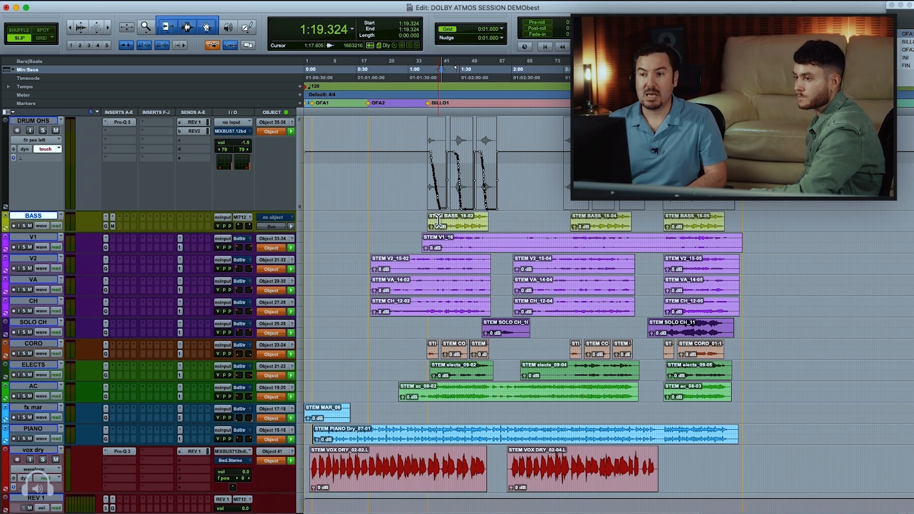
{"action": "key", "text": "ctrl+Up"}
{"action": "key", "text": "t"}
{"action": "key", "text": "t"}
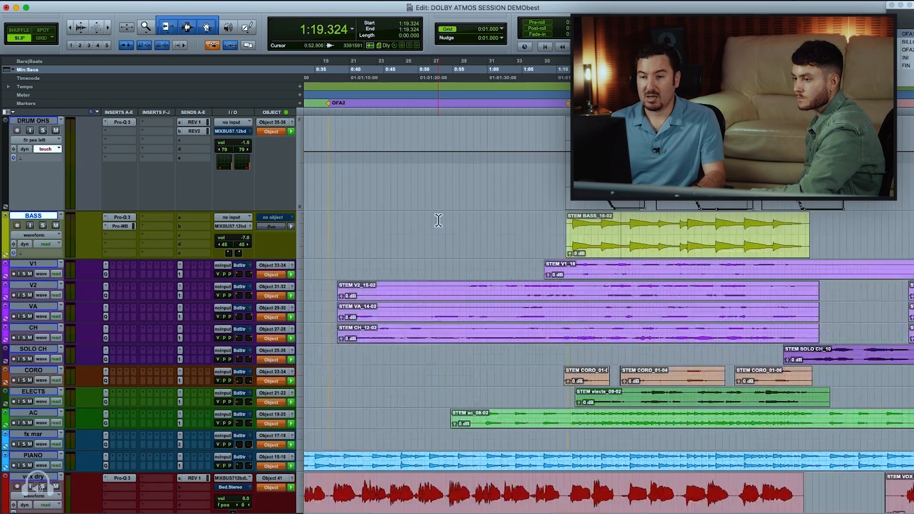
{"action": "key", "text": "r"}
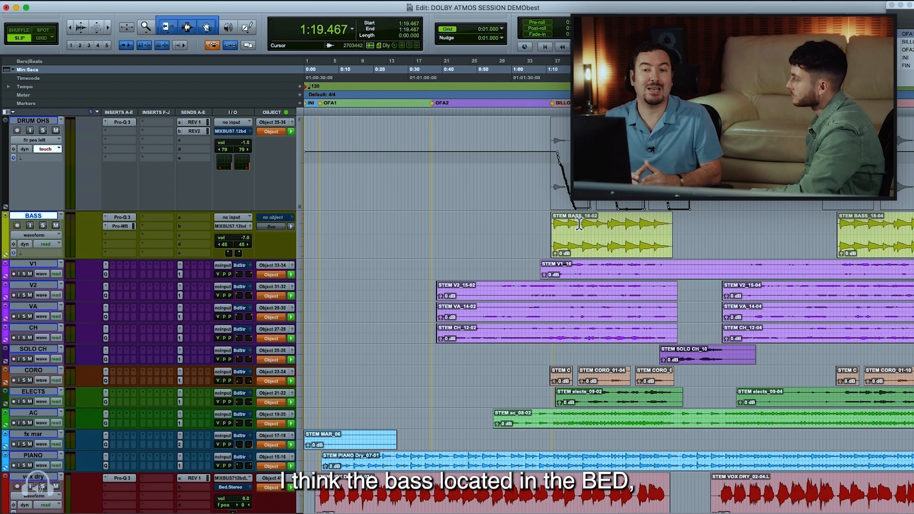
{"action": "left_click", "coordinate": [250, 227]}
{"action": "left_click_drag", "start_coordinate": [693, 233], "coordinate": [479, 215]}
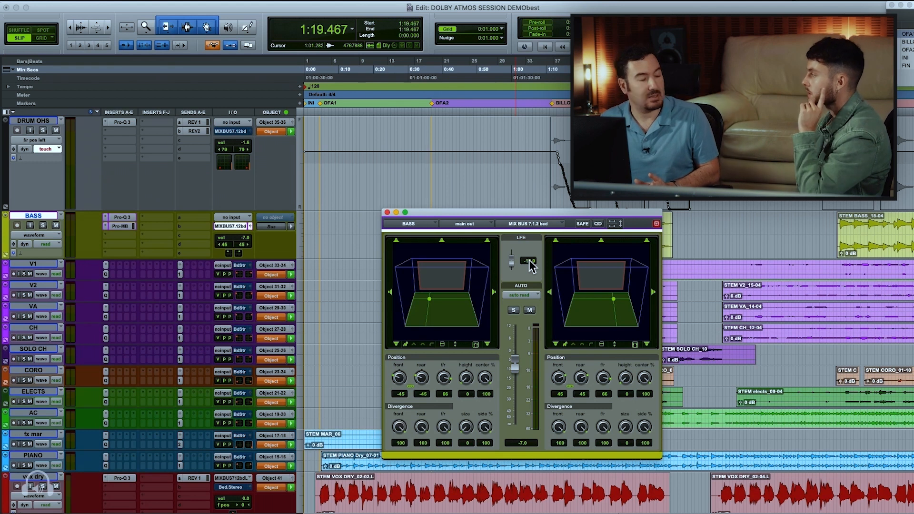
Solo the BASS track and play its clip from about 1:11.355, keeping the panner window clear of the clip
{"action": "left_click", "coordinate": [42, 226]}
{"action": "left_click_drag", "start_coordinate": [443, 213], "coordinate": [404, 260]}
{"action": "left_click", "coordinate": [542, 226]}
{"action": "key", "text": "Tab"}
{"action": "key", "text": "space"}
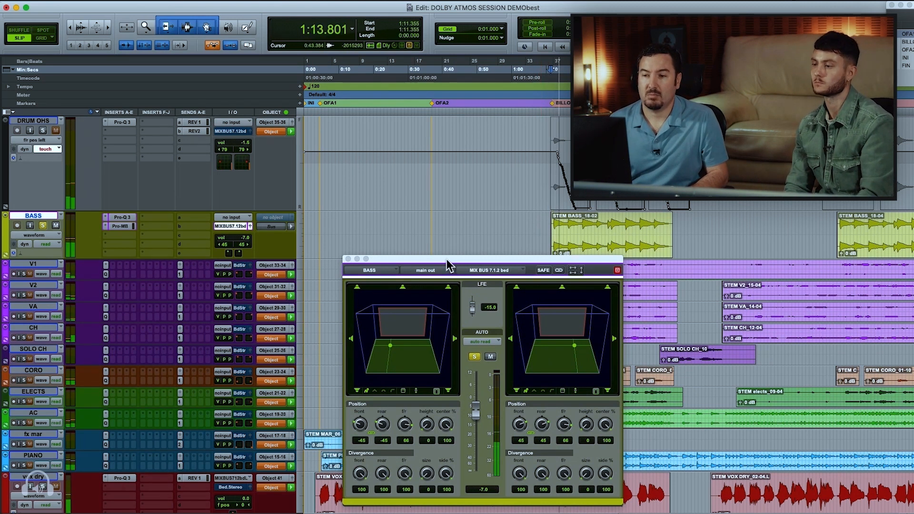
{"action": "left_click_drag", "start_coordinate": [446, 262], "coordinate": [407, 213]}
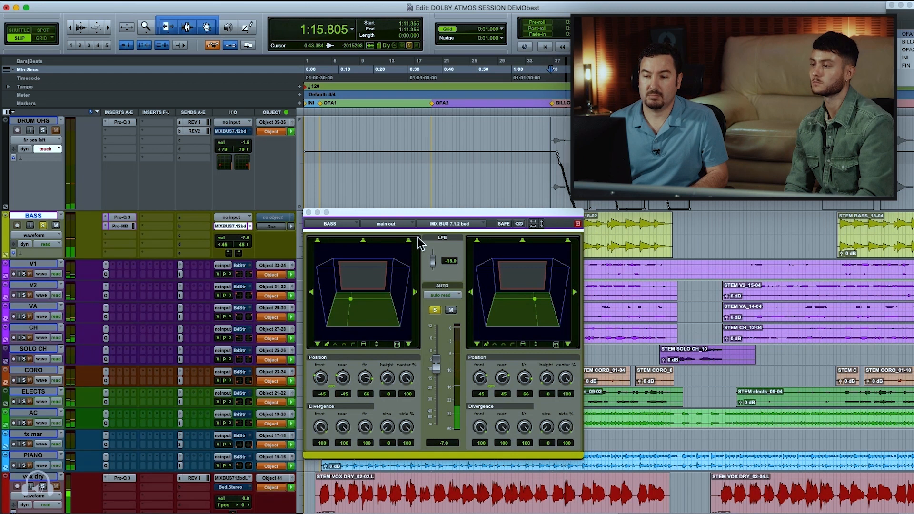
{"action": "key", "text": "space"}
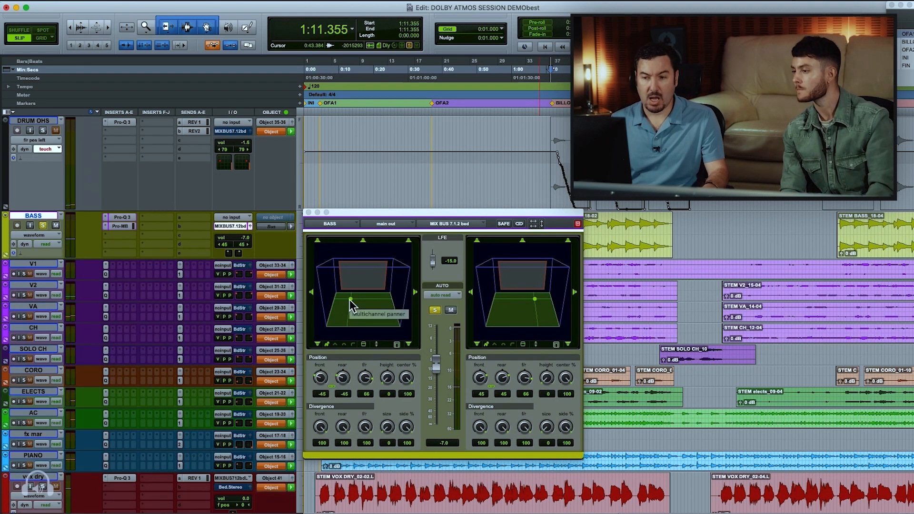
{"action": "key", "text": "super+Tab"}
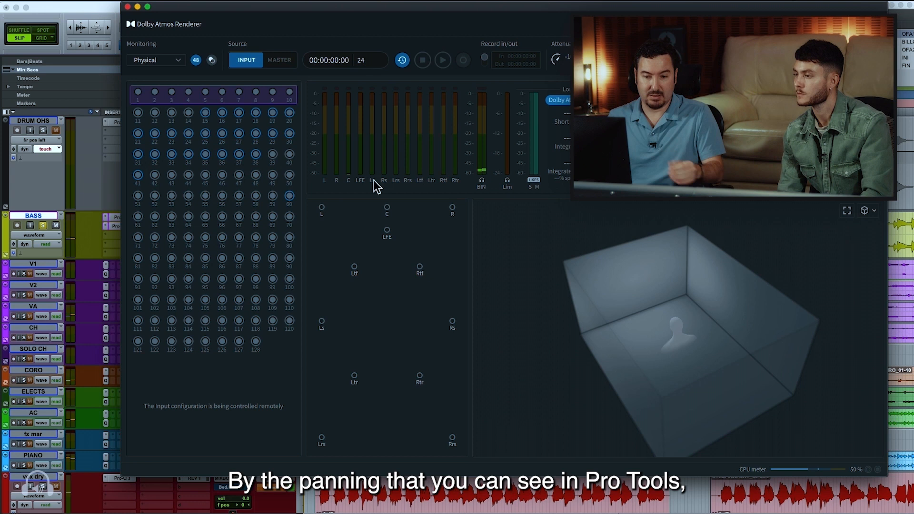
{"action": "key", "text": "super+Tab"}
{"action": "key", "text": "space"}
{"action": "left_click_drag", "start_coordinate": [358, 214], "coordinate": [356, 199]}
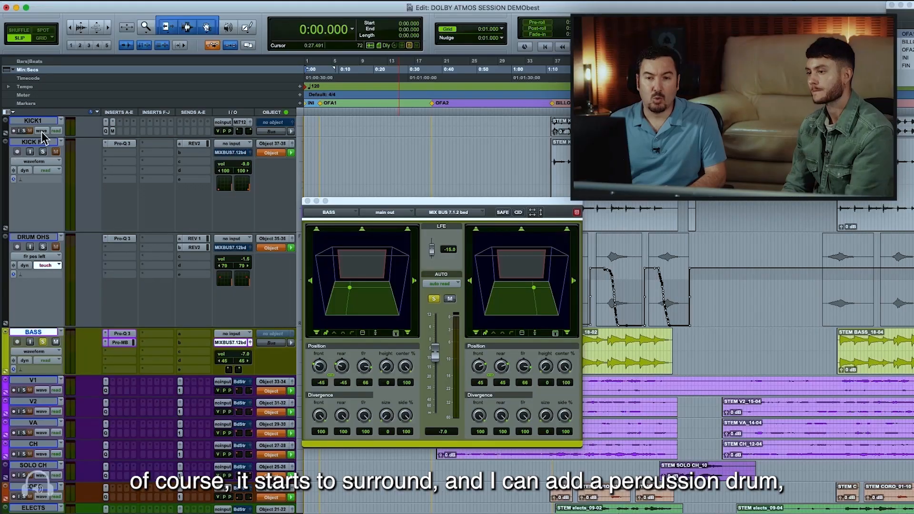
Solo the KICK1 track, play it from about 1:10.697 and review its bed output panner, closing the panner windows
{"action": "mouse_move", "coordinate": [29, 142]}
{"action": "left_mouse_down"}
{"action": "mouse_move", "coordinate": [28, 180]}
{"action": "mouse_move", "coordinate": [29, 135]}
{"action": "left_mouse_up"}
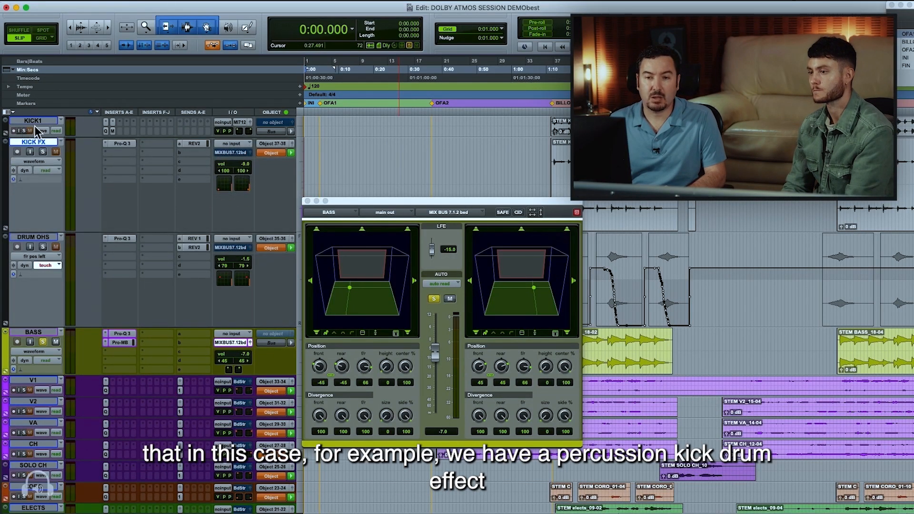
{"action": "left_click", "coordinate": [35, 125]}
{"action": "left_click", "coordinate": [307, 201]}
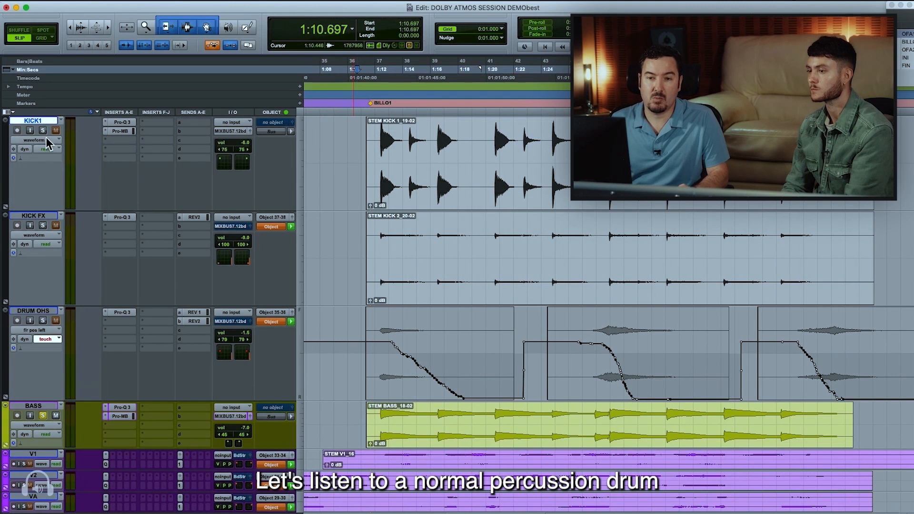
{"action": "left_click", "coordinate": [43, 131]}
{"action": "key", "text": "space"}
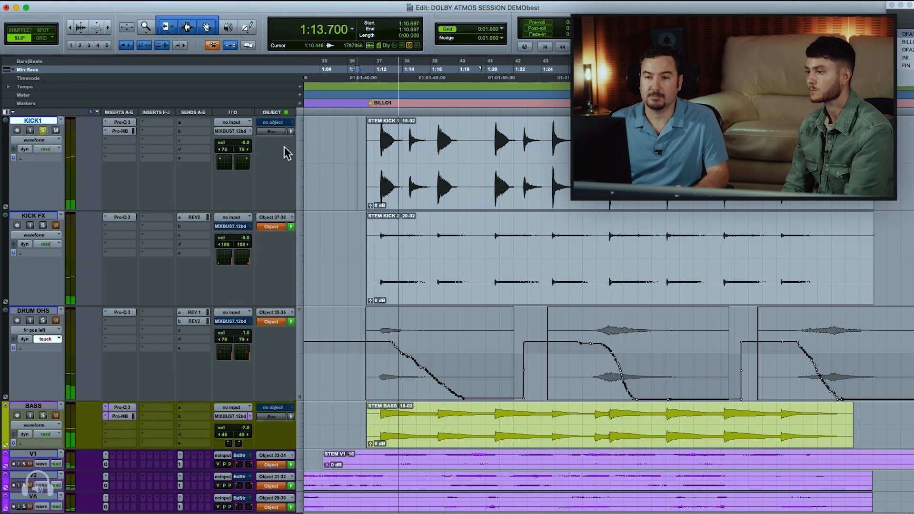
{"action": "key", "text": "space"}
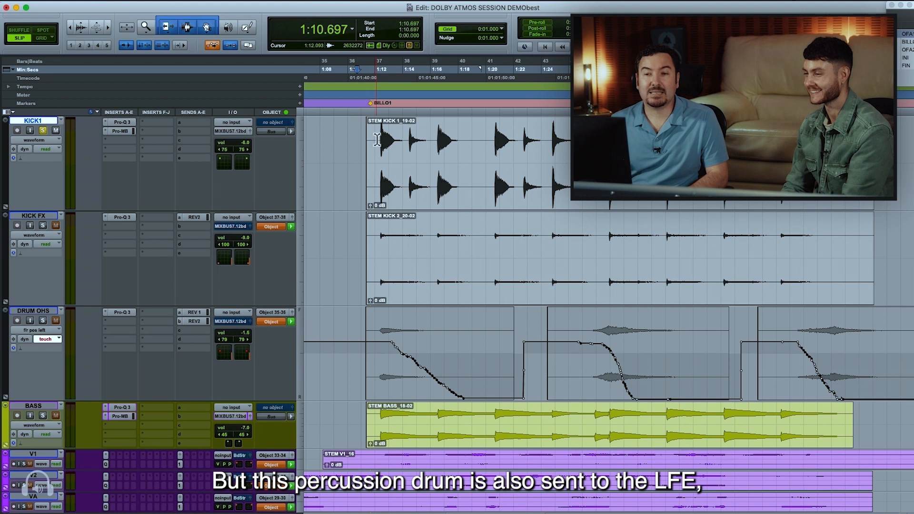
{"action": "left_click", "coordinate": [250, 132]}
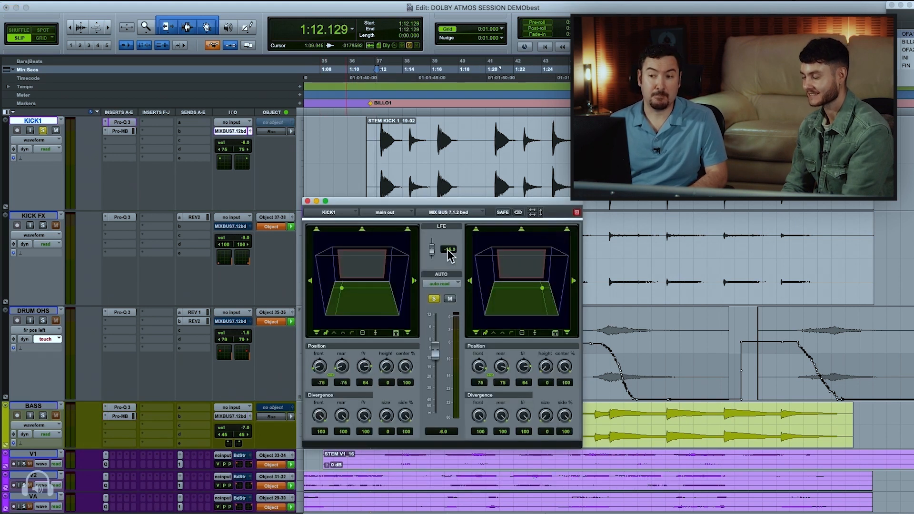
{"action": "left_click", "coordinate": [307, 201]}
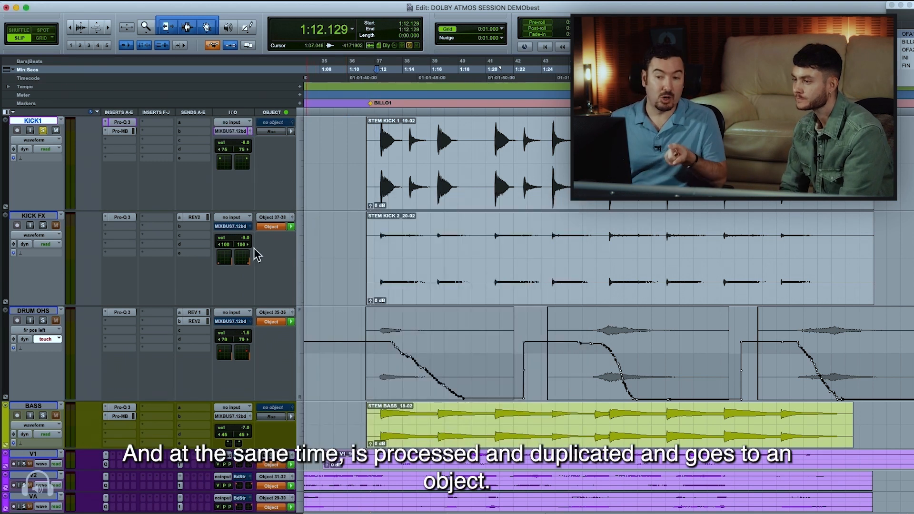
Solo the KICK FX track and inspect its Object 37-38 panner and its REV2 send
{"action": "left_click", "coordinate": [42, 225]}
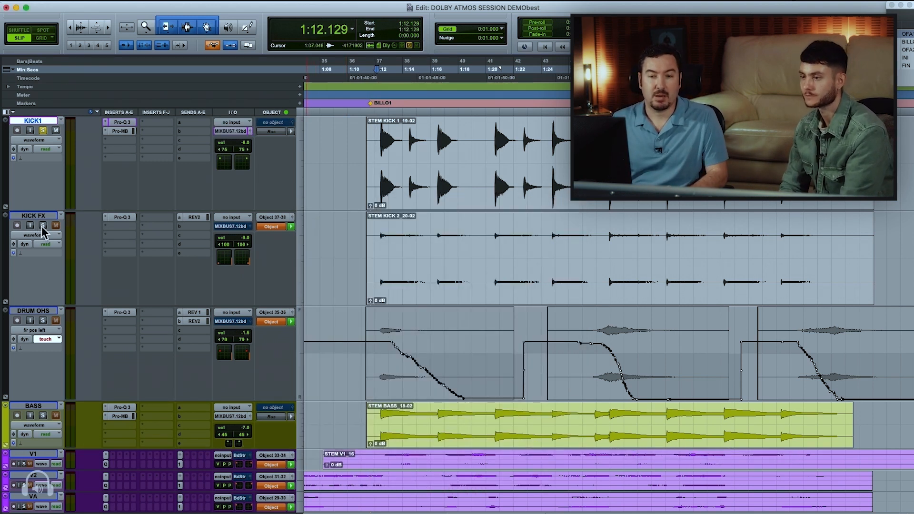
{"action": "left_click", "coordinate": [291, 218]}
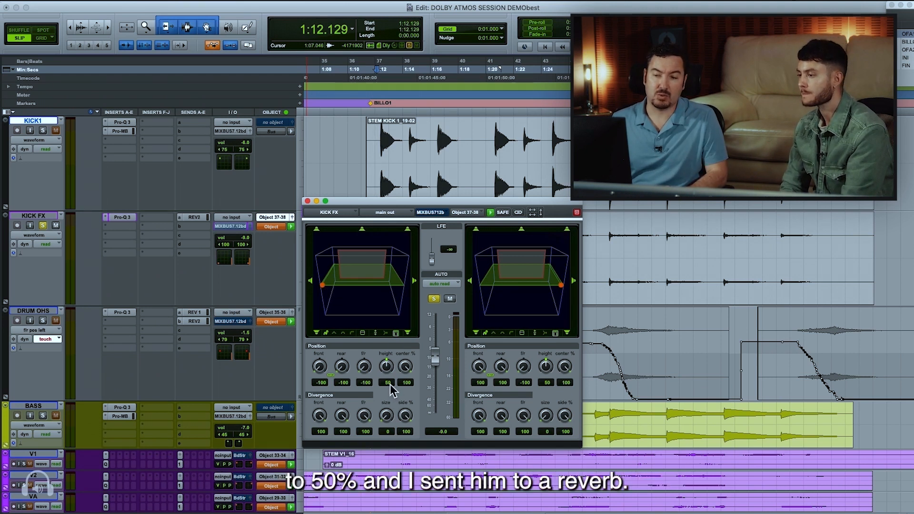
{"action": "left_click", "coordinate": [207, 217]}
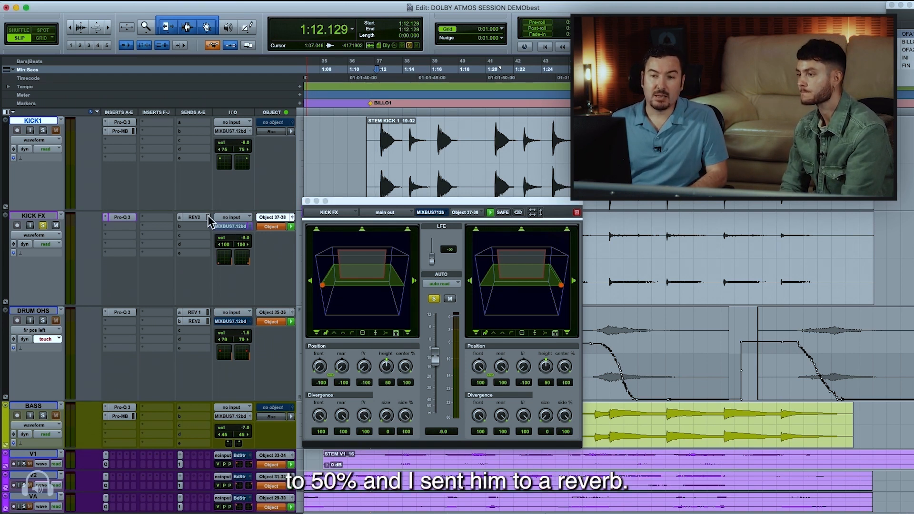
{"action": "left_click", "coordinate": [208, 217]}
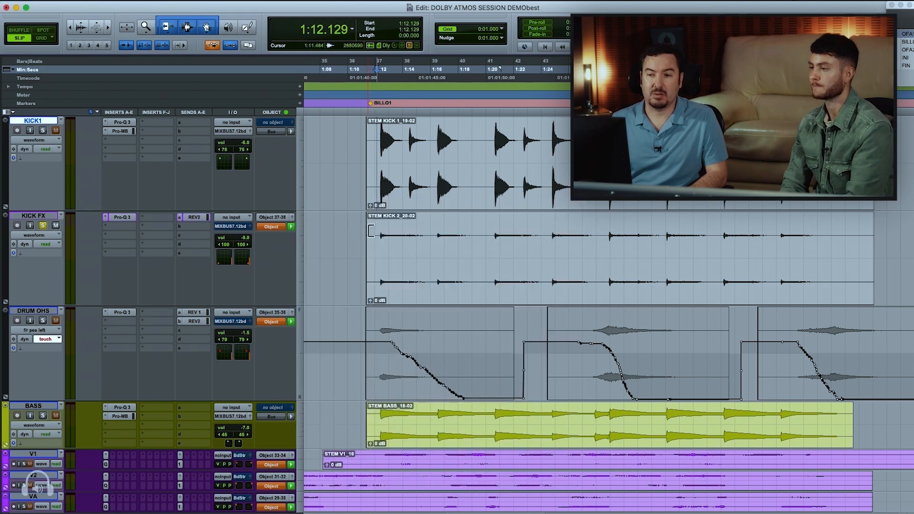
Play KICK FX from about 1:10.876, watch its objects in the Renderer's room view and return to Pro Tools
{"action": "left_click", "coordinate": [356, 229]}
{"action": "key", "text": "space"}
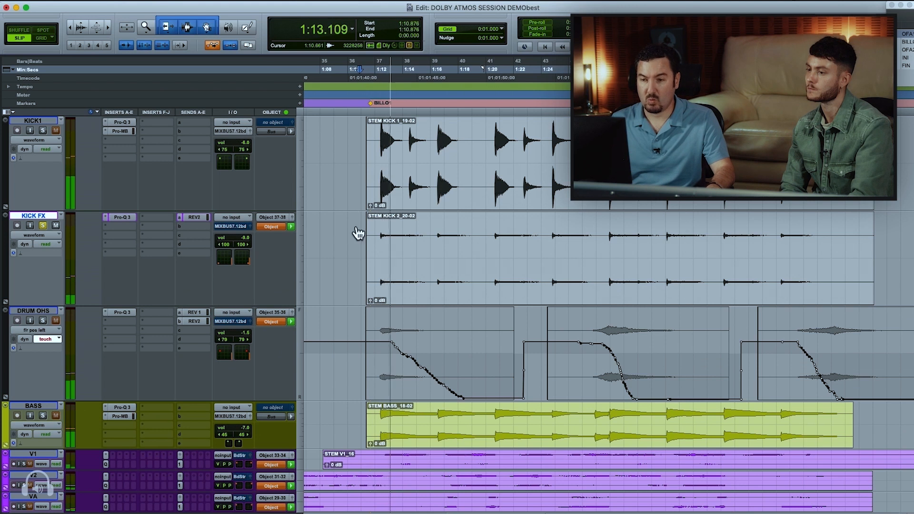
{"action": "key", "text": "super+Tab"}
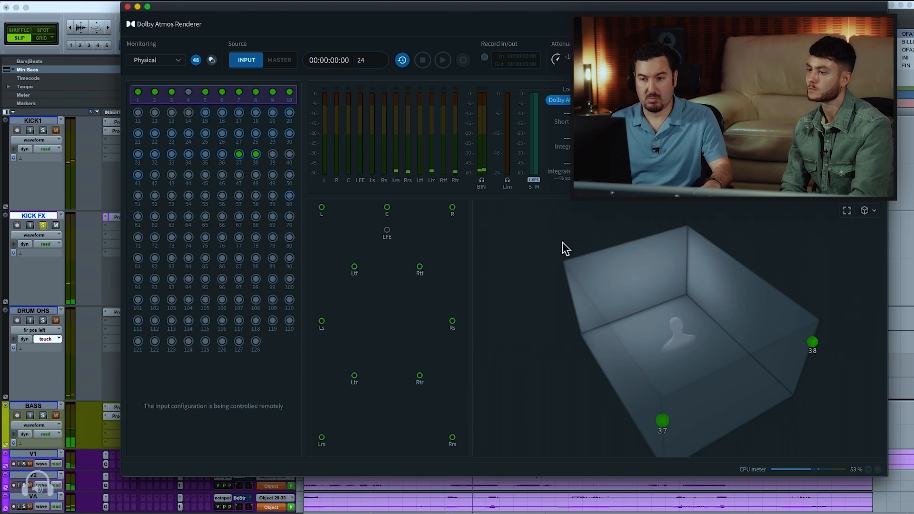
{"action": "key", "text": "super+Tab"}
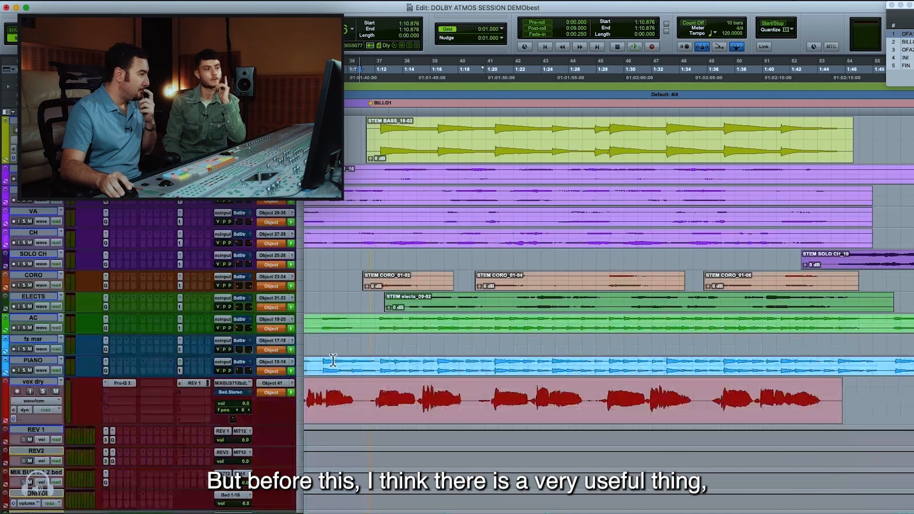
Go to the vox dry track, widen the timeline view and place the edit cursor near its first clip at about 0:04.938
{"action": "scroll", "coordinate": [332, 360], "scroll_direction": "down", "scroll_amount": 2}
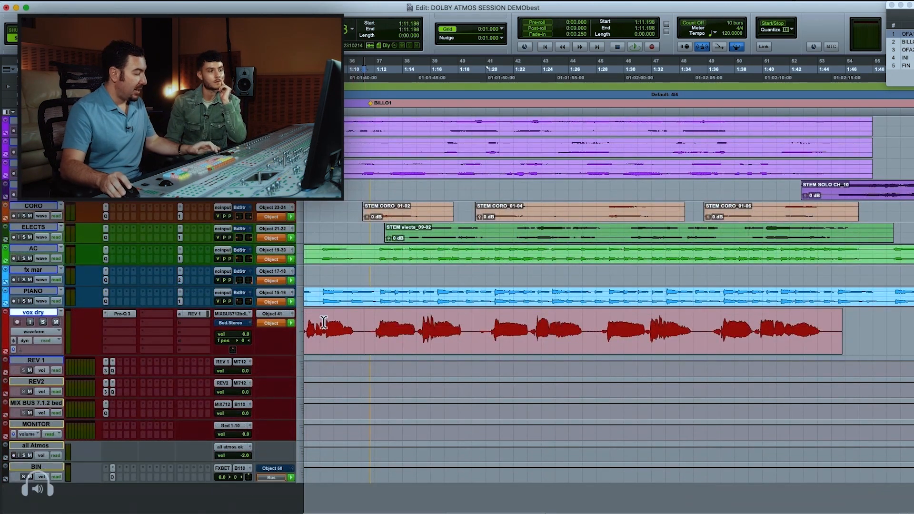
{"action": "key", "text": "r"}
{"action": "key", "text": "r"}
{"action": "left_click", "coordinate": [343, 317]}
{"action": "key", "text": "t"}
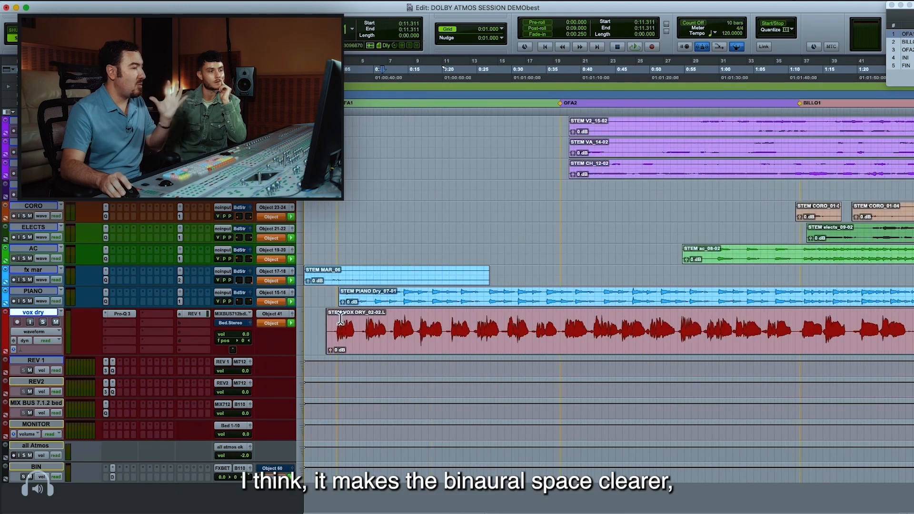
{"action": "left_click", "coordinate": [339, 318]}
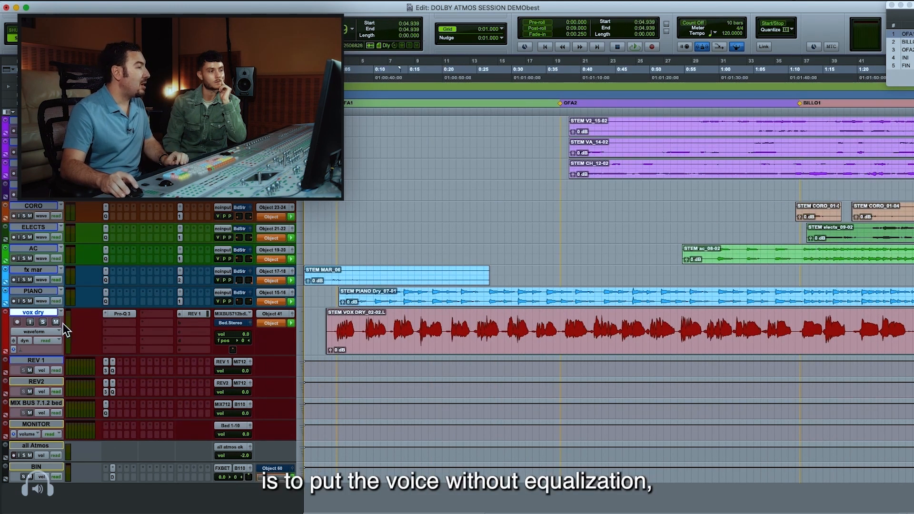
Solo the vox dry track, bypassing its Pro-Q 3 insert and muting its REV 1 send
{"action": "left_click", "coordinate": [121, 315], "text": "super"}
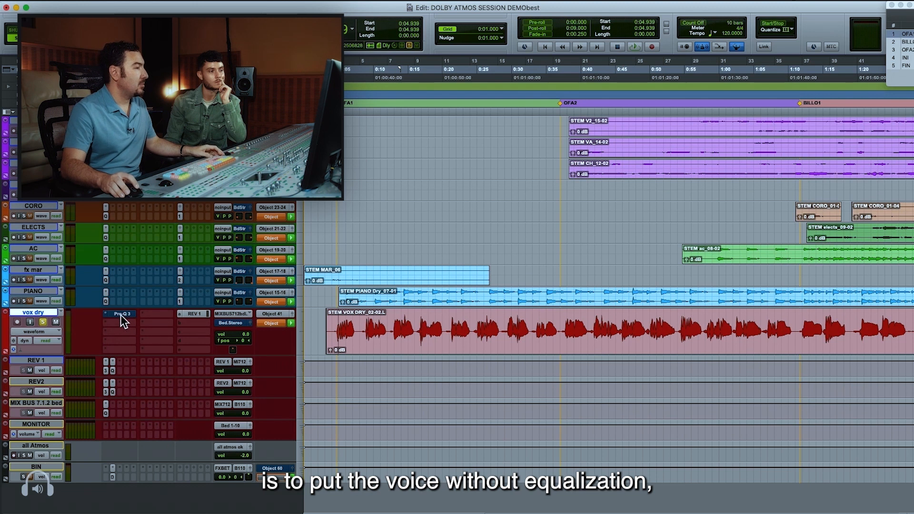
{"action": "left_click", "coordinate": [199, 315], "text": "super"}
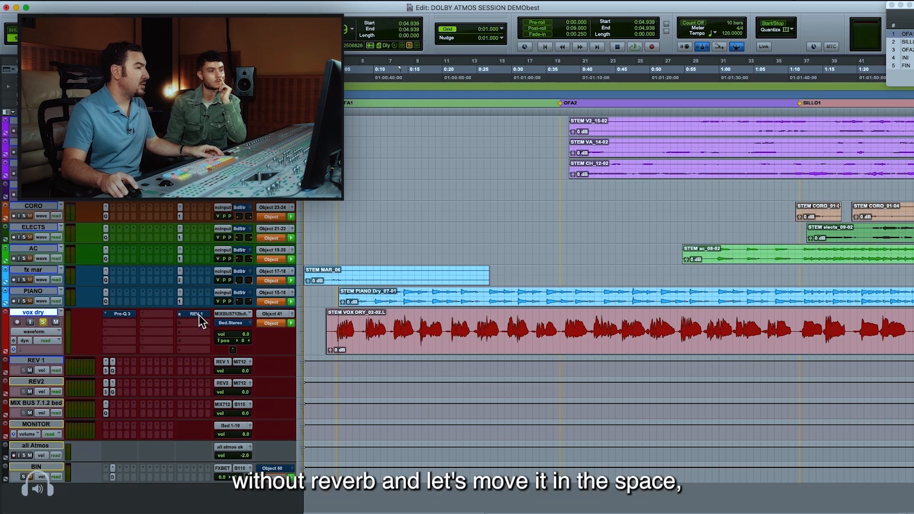
Open the vox dry track's Object 41 panner and arrange its window beside the Renderer's room view, checking the Renderer's input grid
{"action": "left_click", "coordinate": [292, 314]}
{"action": "left_click_drag", "start_coordinate": [362, 201], "coordinate": [291, 125]}
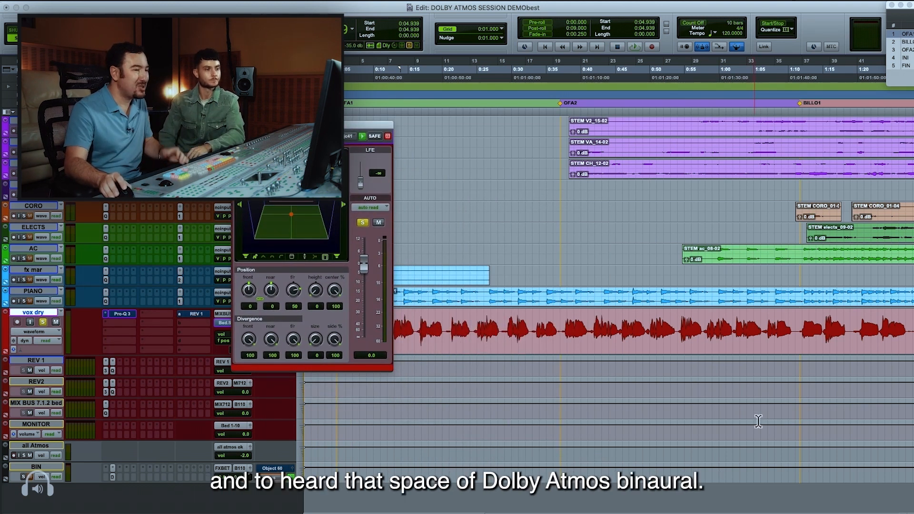
{"action": "key", "text": "super+equal"}
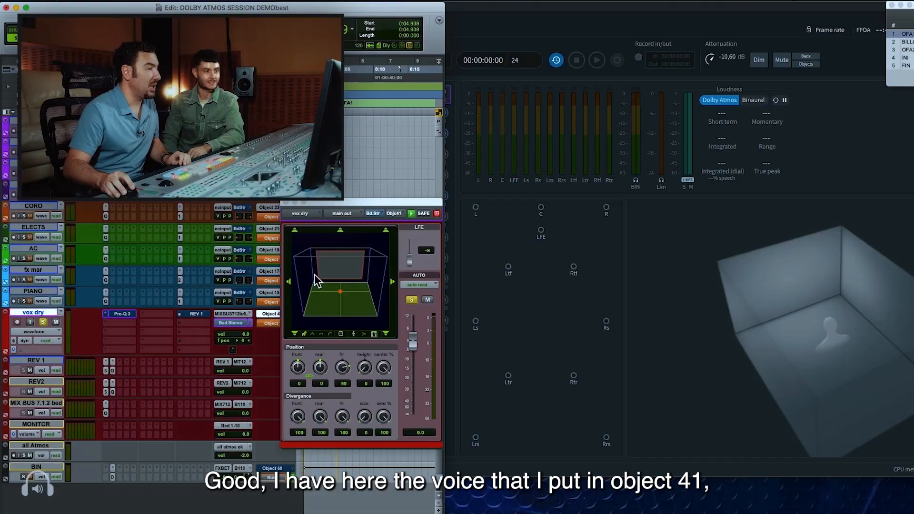
{"action": "left_click_drag", "start_coordinate": [332, 205], "coordinate": [318, 246]}
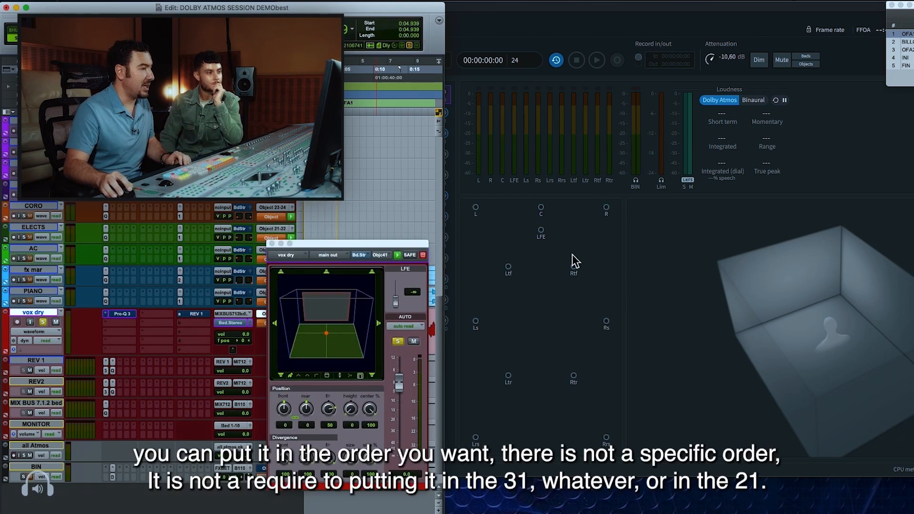
{"action": "left_click", "coordinate": [496, 246]}
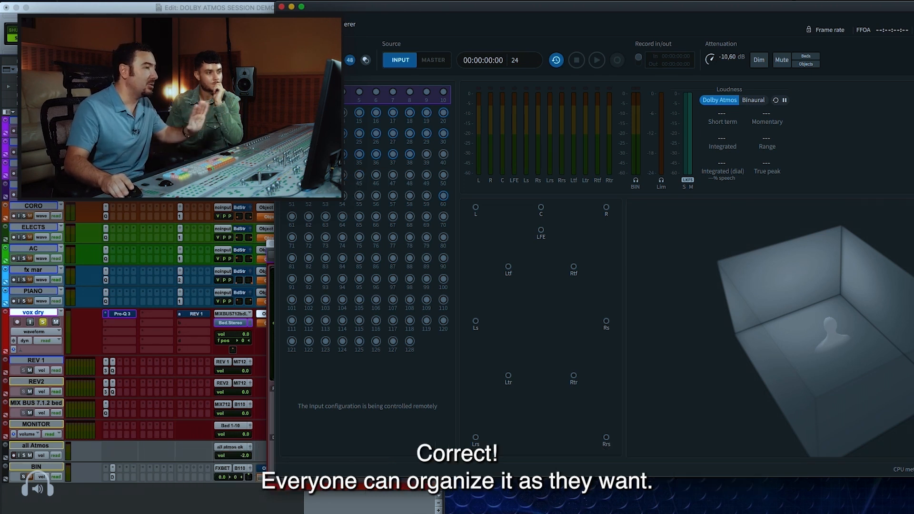
{"action": "left_click", "coordinate": [263, 9]}
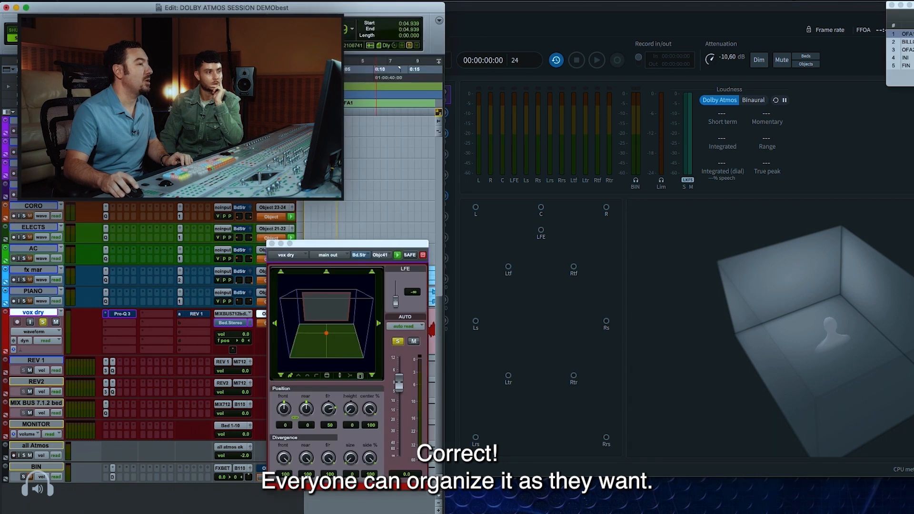
{"action": "left_click_drag", "start_coordinate": [330, 248], "coordinate": [280, 241]}
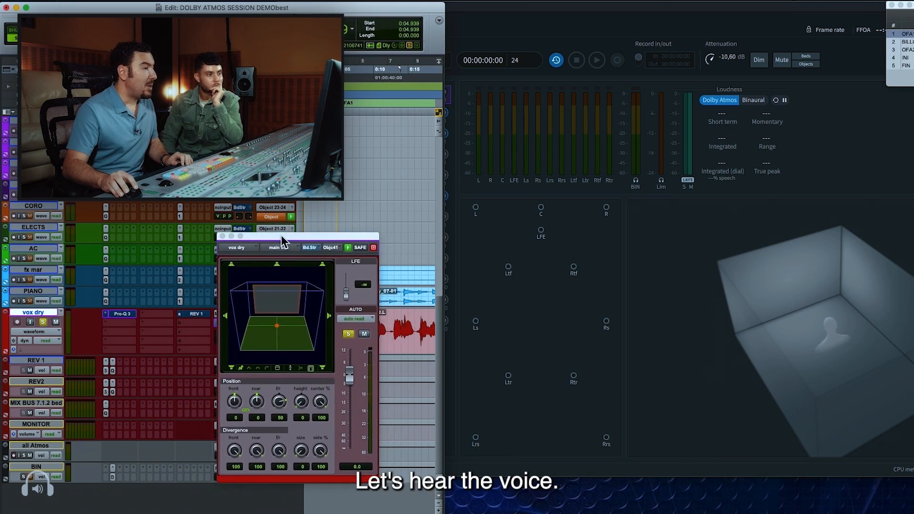
Move the vox dry object around the room during playback, passing through the left side and front centre to about F/R 25
{"action": "left_click", "coordinate": [277, 327]}
{"action": "left_click_drag", "start_coordinate": [276, 329], "coordinate": [290, 350]}
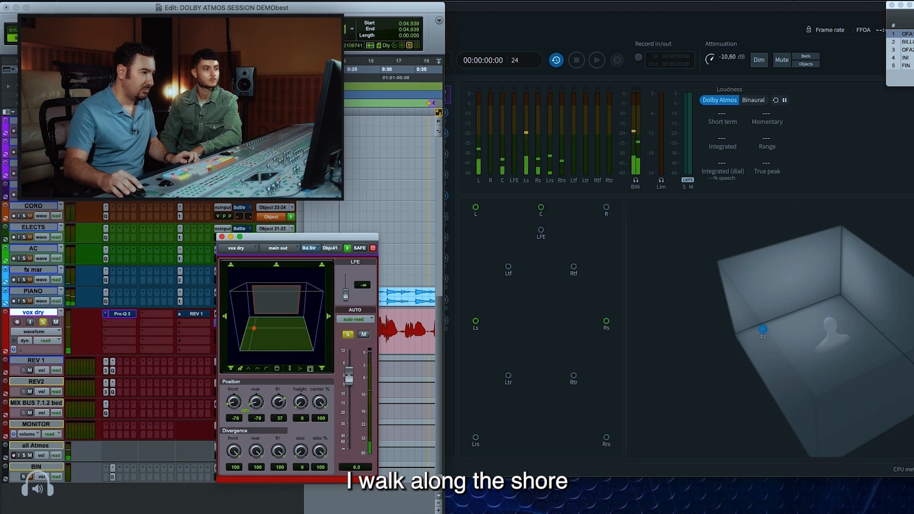
{"action": "left_click_drag", "start_coordinate": [254, 328], "coordinate": [257, 326]}
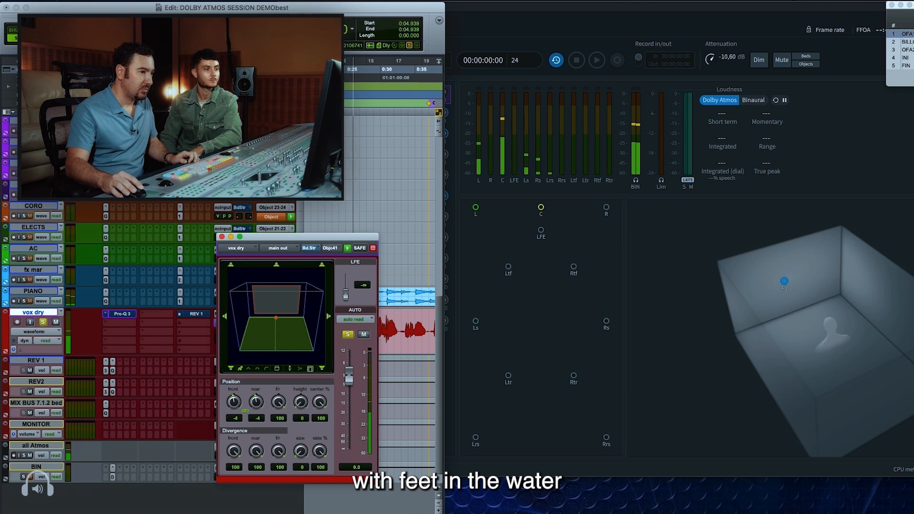
{"action": "left_click_drag", "start_coordinate": [276, 318], "coordinate": [276, 323]}
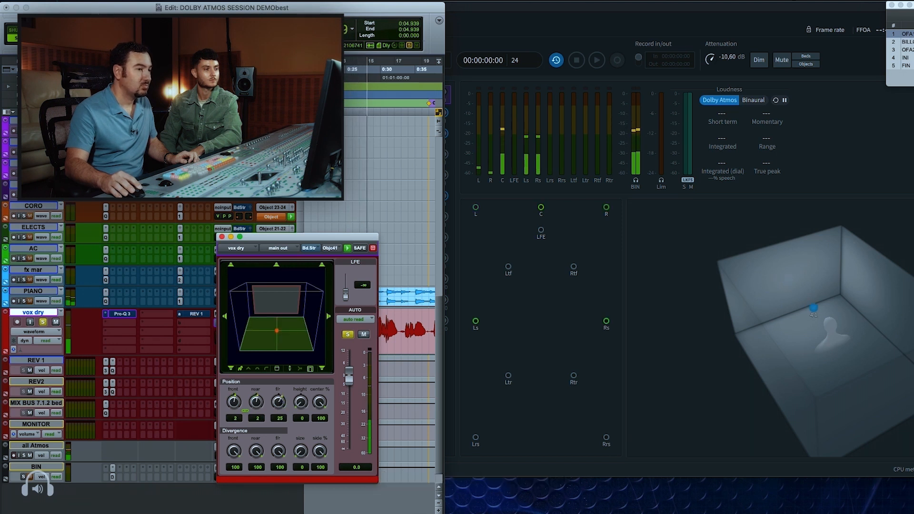
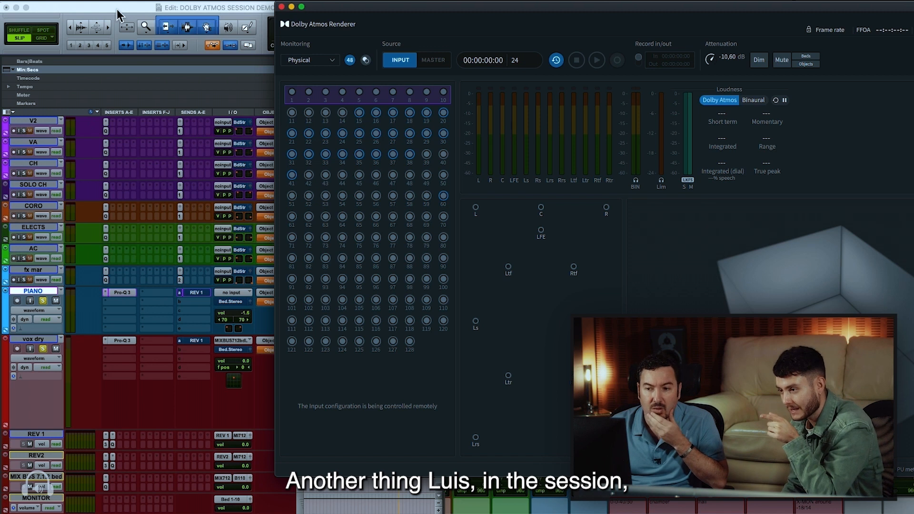
Bring the session's Edit window to the front, zoom the timeline out to show the stem clips, and switch to the Mix window
{"action": "left_click", "coordinate": [245, 13]}
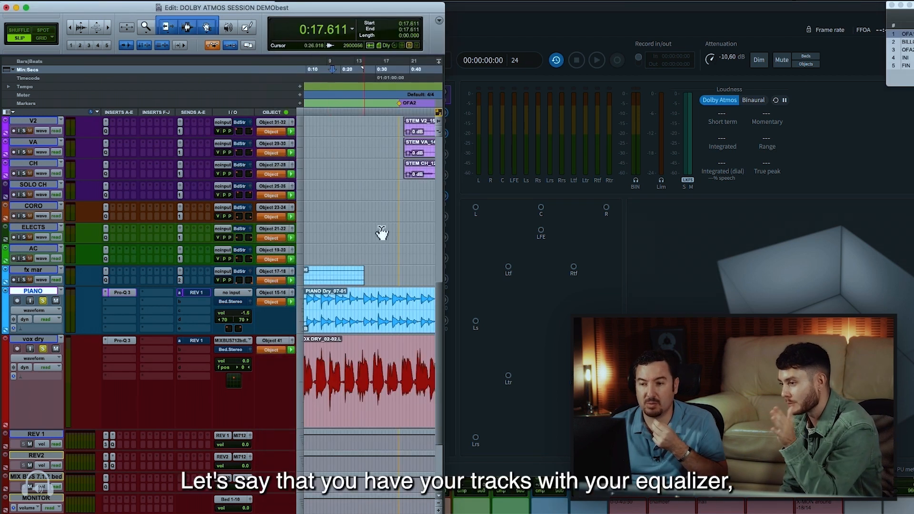
{"action": "scroll", "coordinate": [316, 324], "scroll_direction": "up", "scroll_amount": 3}
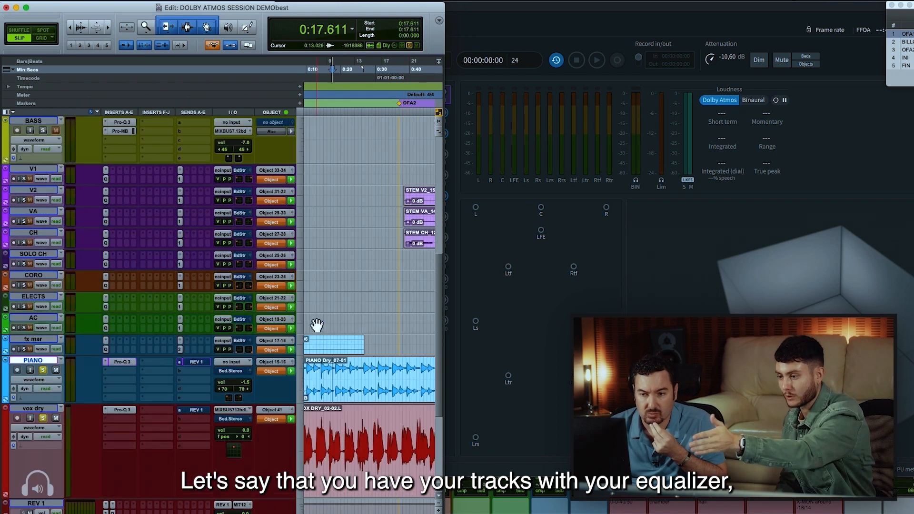
{"action": "key", "text": "r"}
{"action": "key", "text": "r"}
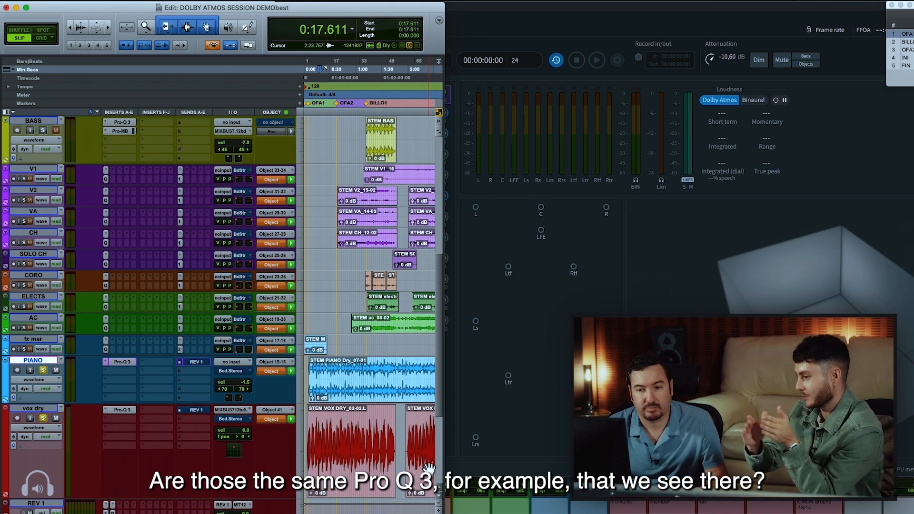
{"action": "key", "text": "super+equal"}
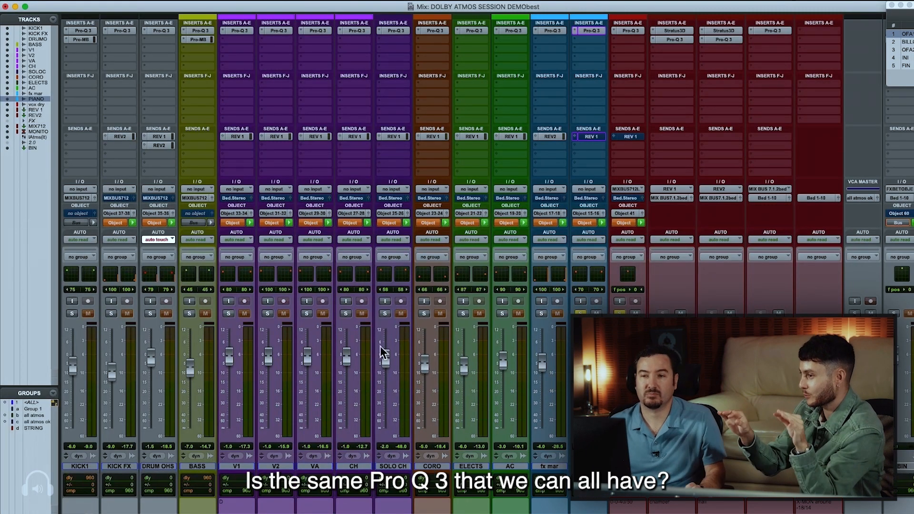
Inspect the Pro-Q 3 equalizer on the V1 track and close it
{"action": "left_click", "coordinate": [238, 31]}
{"action": "left_click_drag", "start_coordinate": [259, 73], "coordinate": [261, 69]}
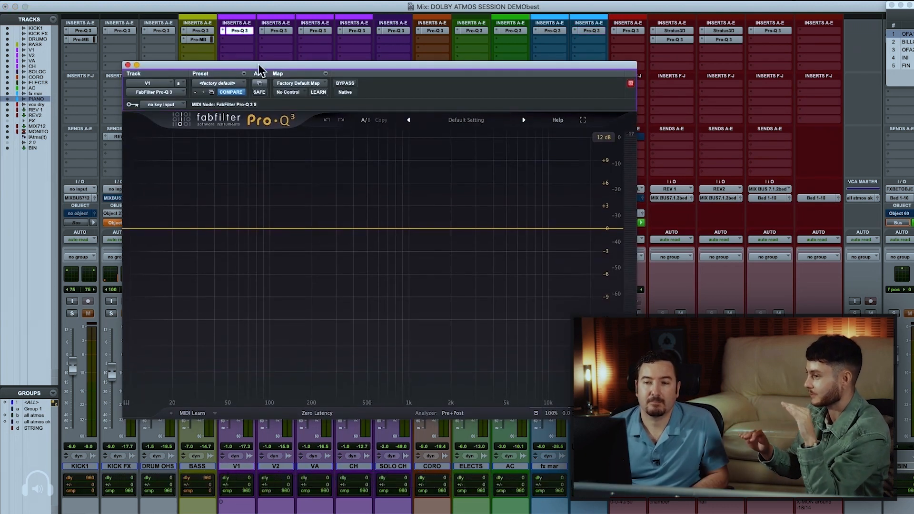
{"action": "left_click", "coordinate": [251, 31]}
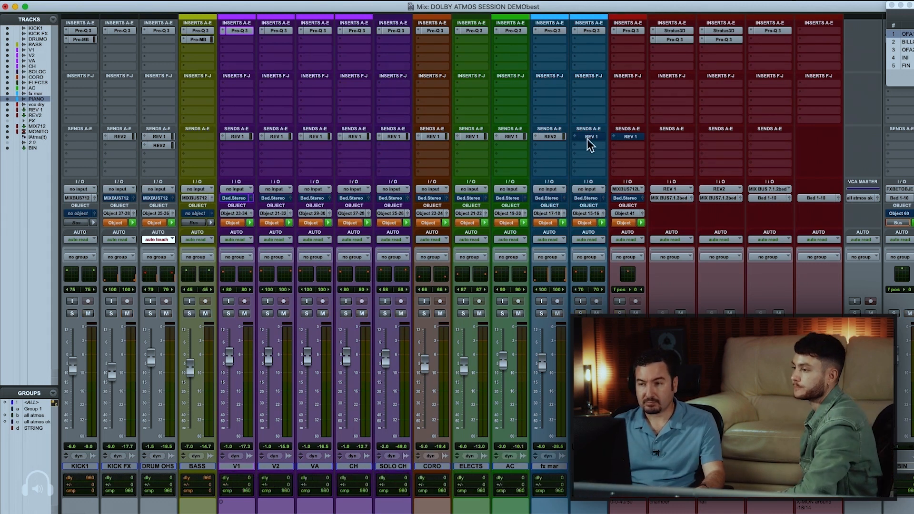
Check the vox dry track's REV 1 send panner, close it, and solo vox dry
{"action": "left_click", "coordinate": [627, 137]}
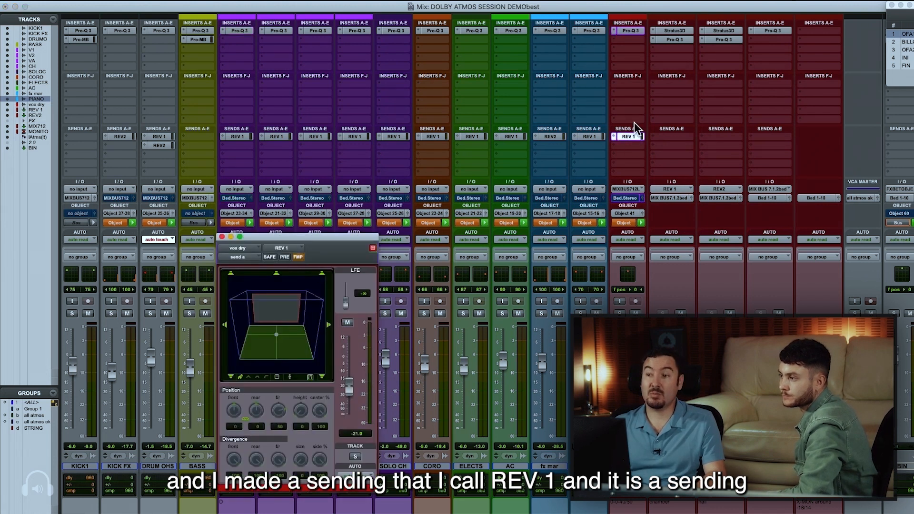
{"action": "left_click", "coordinate": [628, 136]}
{"action": "left_click", "coordinate": [620, 313]}
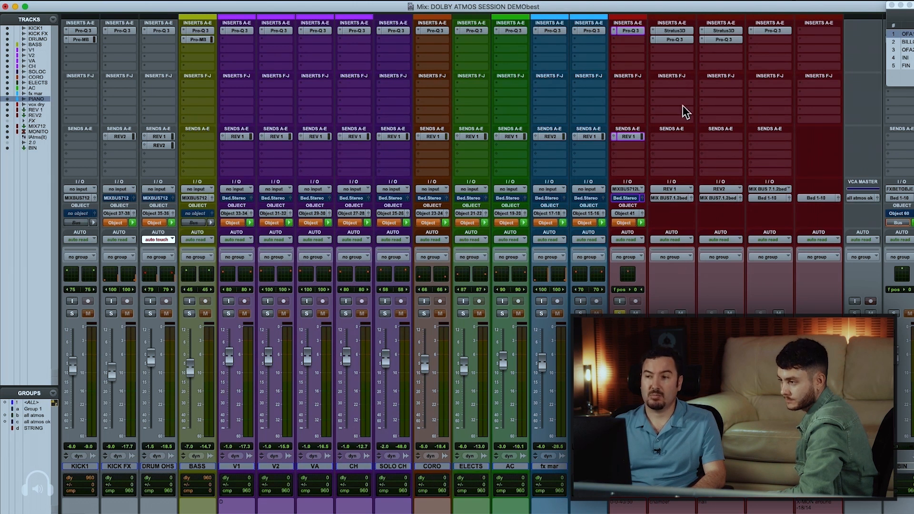
Inspect the REV 1 track's Stratus3D insert and the vox dry track's Pro-Q 3 equalizer, closing each one
{"action": "left_click", "coordinate": [674, 31]}
{"action": "left_click", "coordinate": [673, 32]}
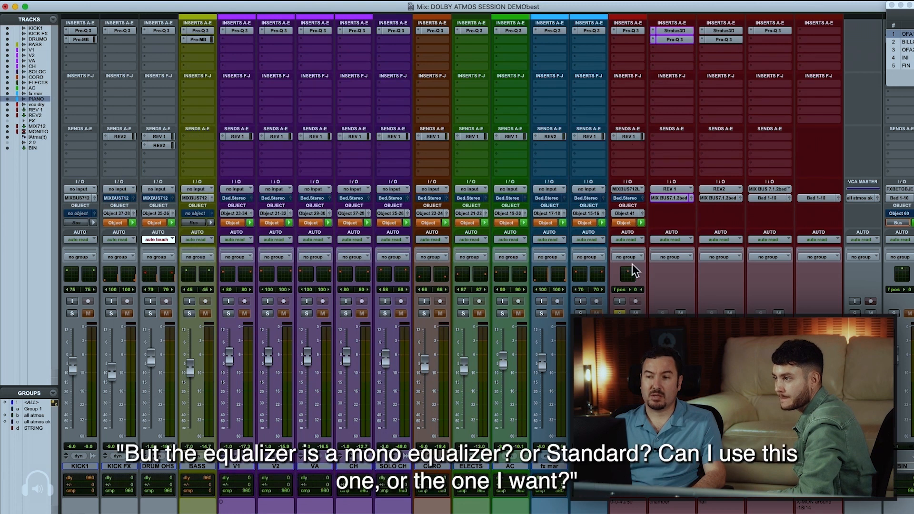
{"action": "left_click", "coordinate": [629, 32]}
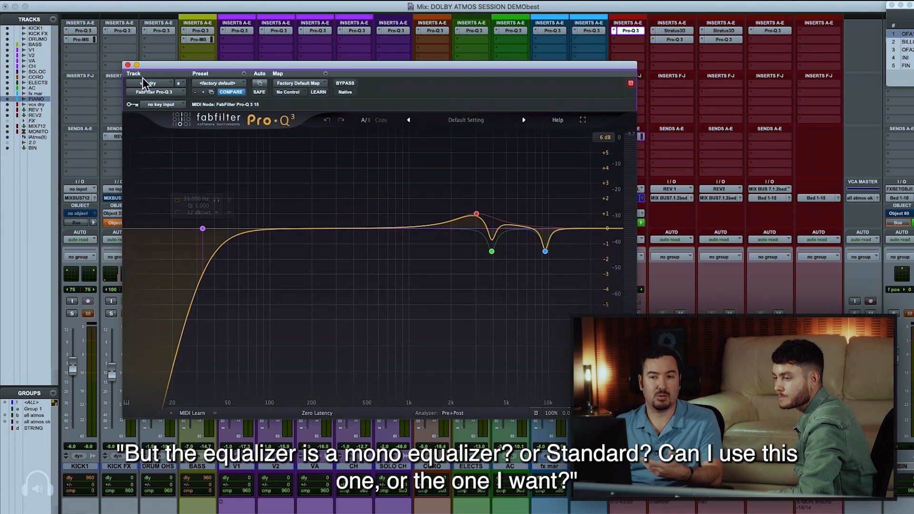
{"action": "left_click", "coordinate": [128, 65]}
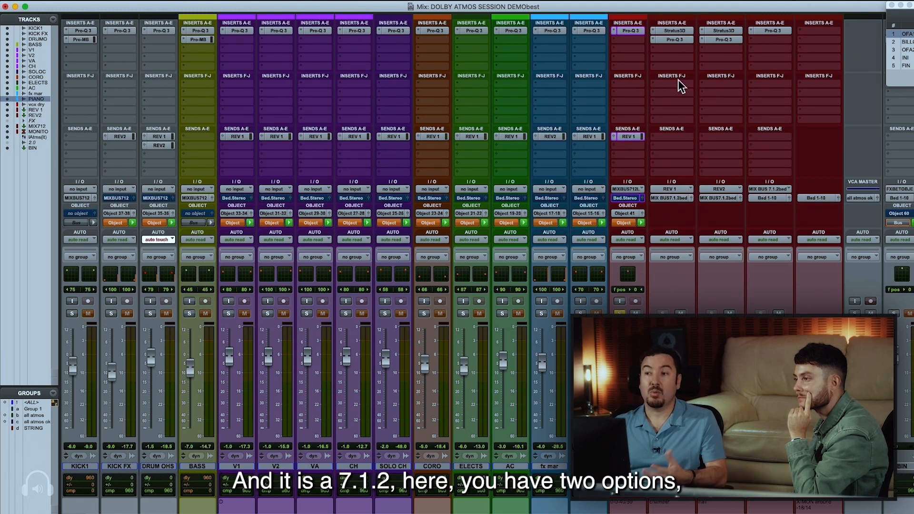
Check REV 1's Stratus3D reverb and add a multi-mono EQ3 7-Band to that track's third insert slot
{"action": "left_click", "coordinate": [672, 31]}
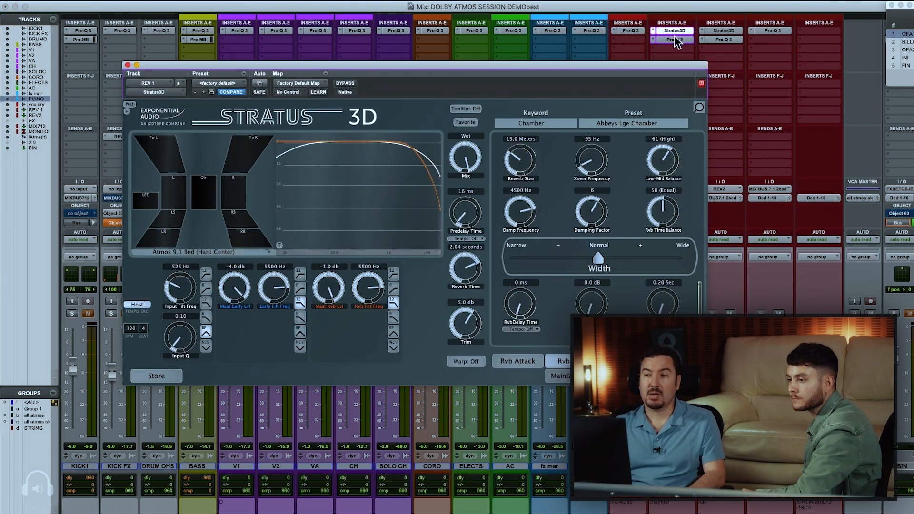
{"action": "left_click", "coordinate": [675, 49]}
{"action": "mouse_move", "coordinate": [695, 60]}
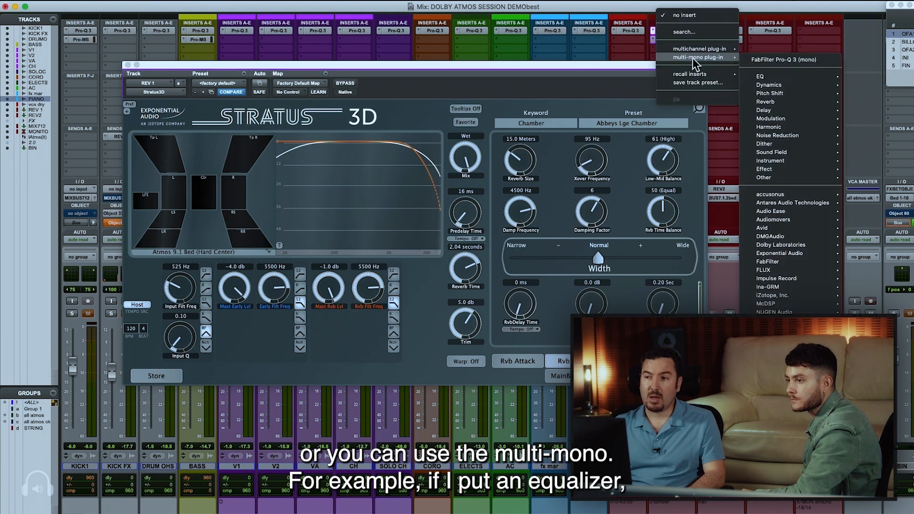
{"action": "mouse_move", "coordinate": [762, 76]}
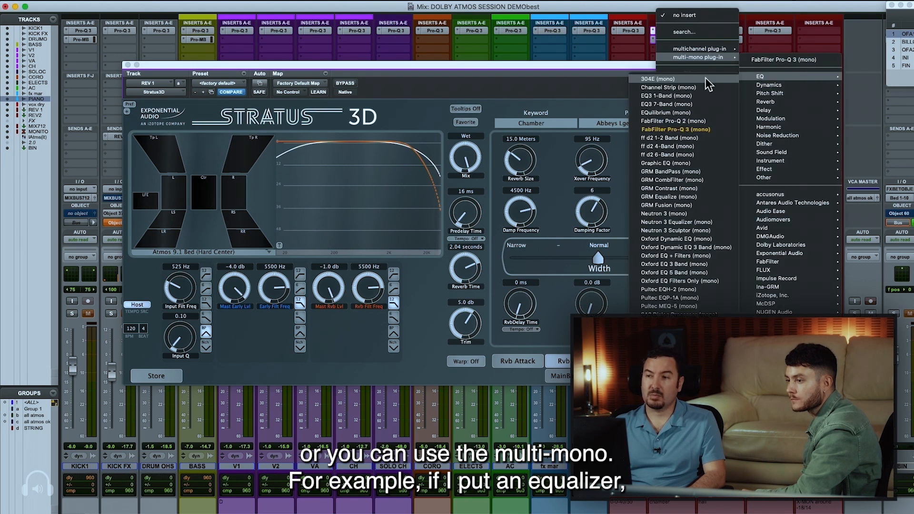
{"action": "left_click", "coordinate": [683, 103]}
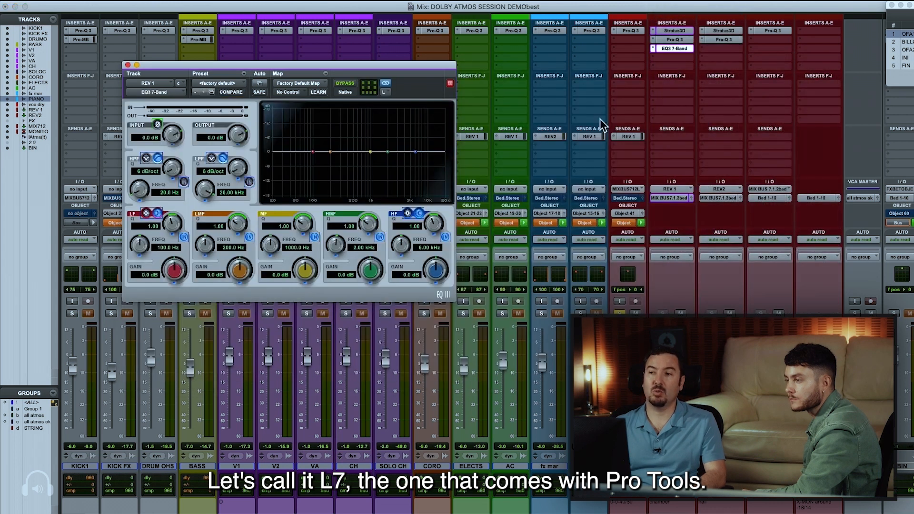
Reposition the EQ3 7-Band window, select its Right channel and unlink the multi-mono channel controls
{"action": "left_click_drag", "start_coordinate": [353, 75], "coordinate": [391, 195]}
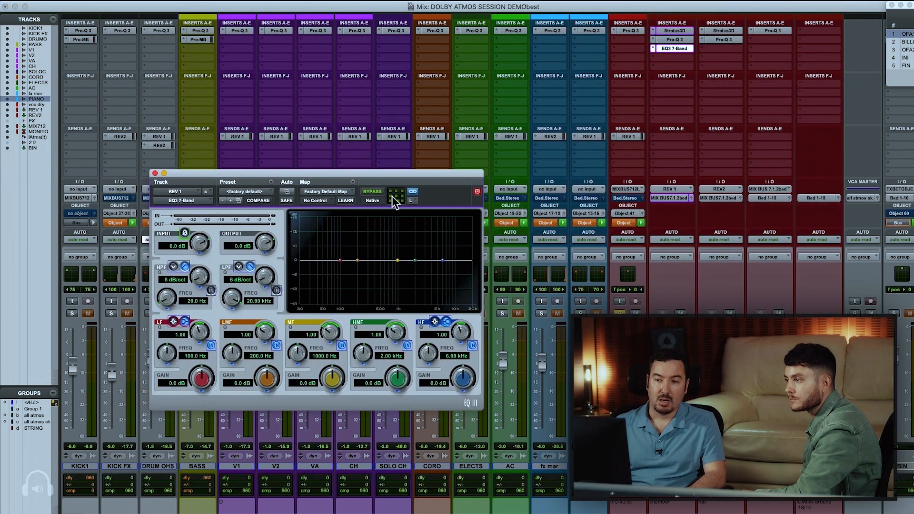
{"action": "left_click", "coordinate": [412, 202]}
{"action": "left_click", "coordinate": [416, 209]}
{"action": "left_click", "coordinate": [413, 202]}
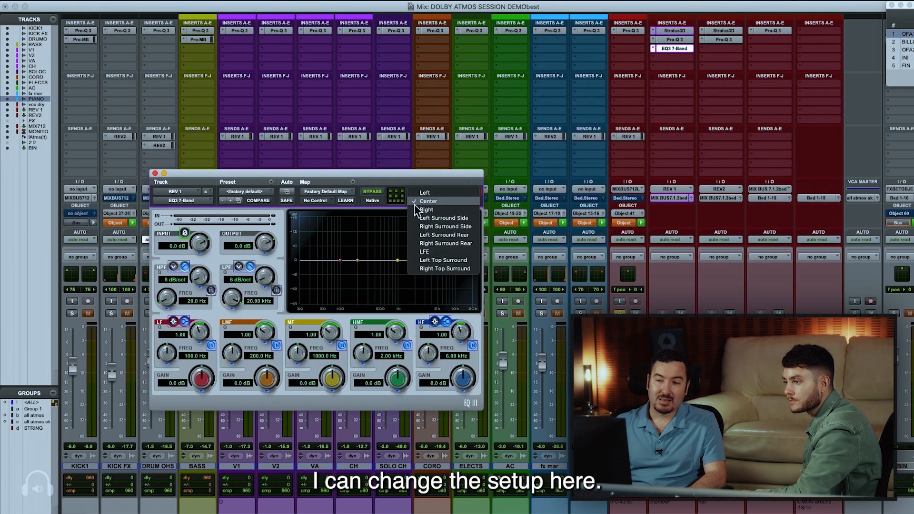
{"action": "left_click", "coordinate": [415, 209]}
{"action": "left_click", "coordinate": [413, 192]}
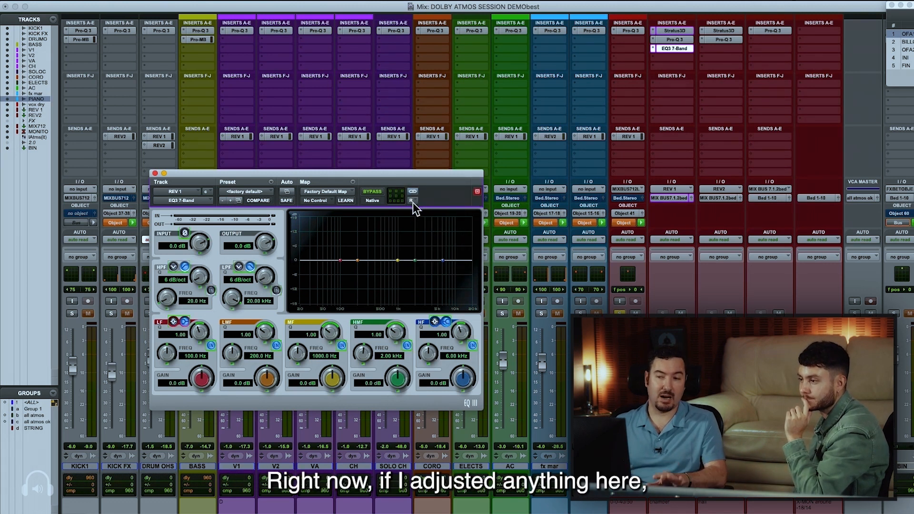
Enable a 12 dB/oct high-pass filter at 2.85 kHz on the unlinked Right channel, and switch to the Center channel for comparison
{"action": "left_click_drag", "start_coordinate": [206, 276], "coordinate": [195, 258]}
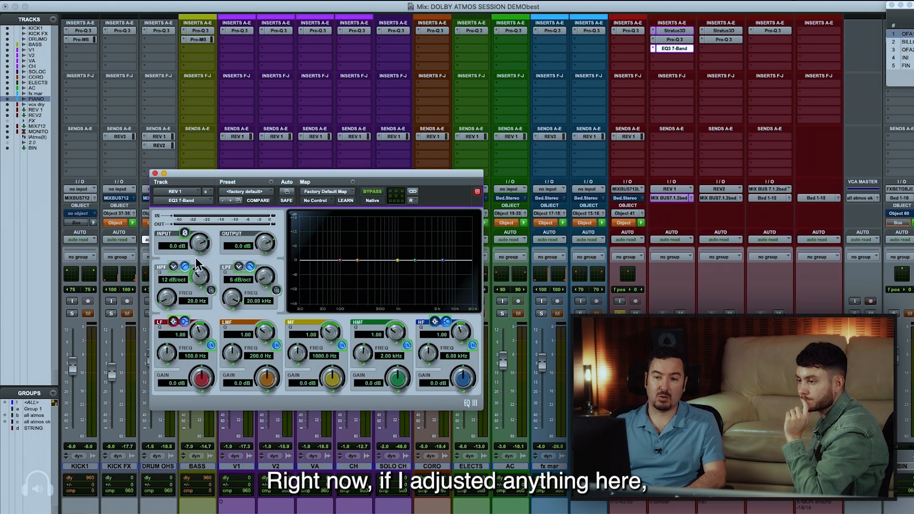
{"action": "left_click", "coordinate": [214, 292]}
{"action": "left_click_drag", "start_coordinate": [167, 292], "coordinate": [175, 244]}
{"action": "left_click", "coordinate": [411, 200]}
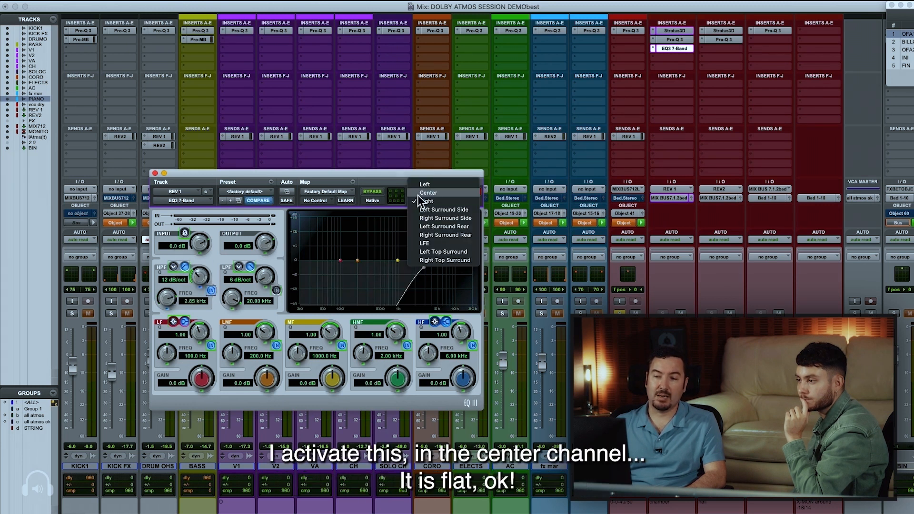
{"action": "left_click", "coordinate": [422, 196]}
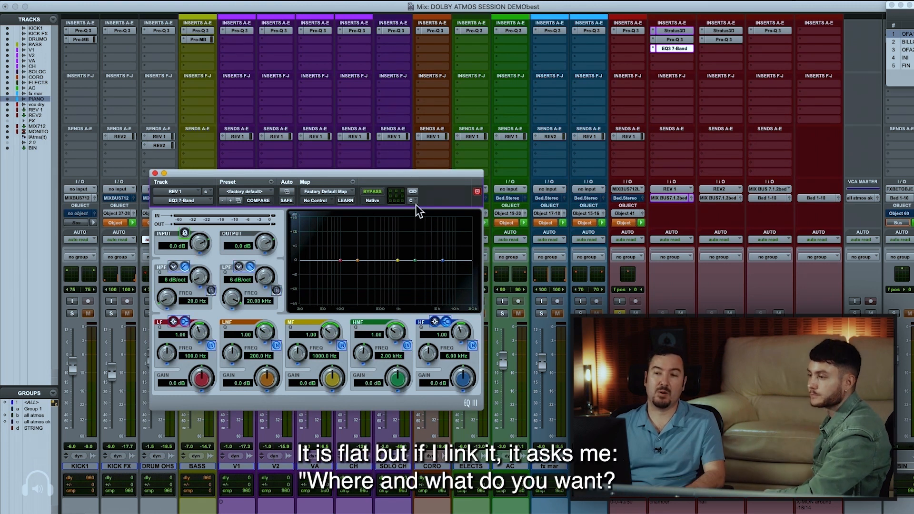
Relink the EQ3 7-Band channels, retaining the Left channel's settings, and display the Left channel
{"action": "left_click", "coordinate": [413, 192]}
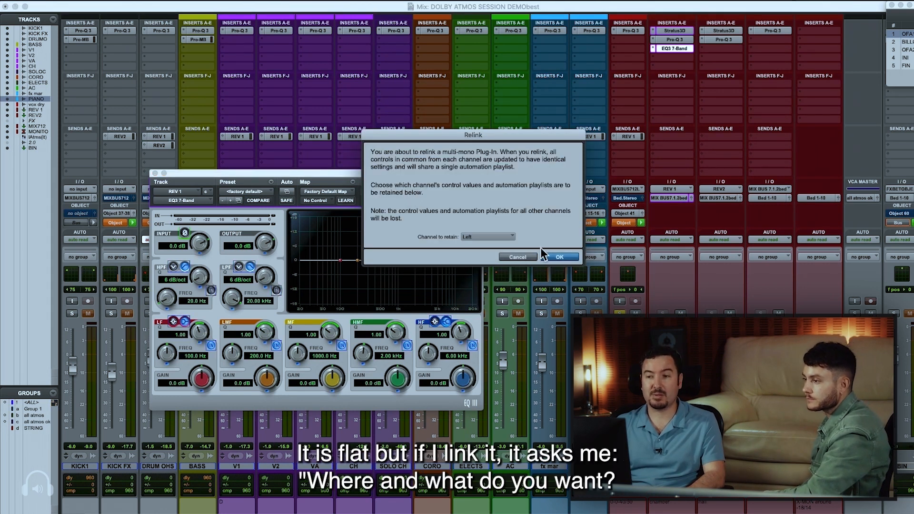
{"action": "left_click", "coordinate": [552, 258]}
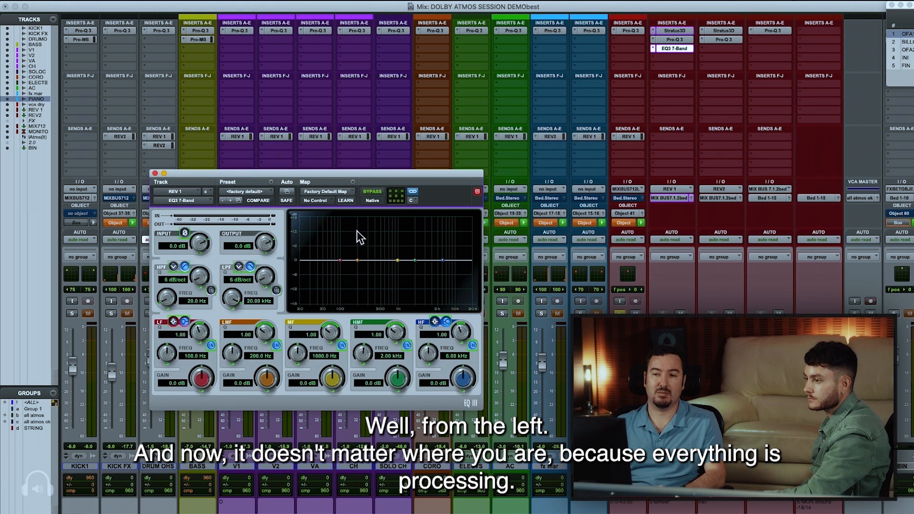
{"action": "left_click", "coordinate": [400, 195]}
{"action": "left_click", "coordinate": [395, 219]}
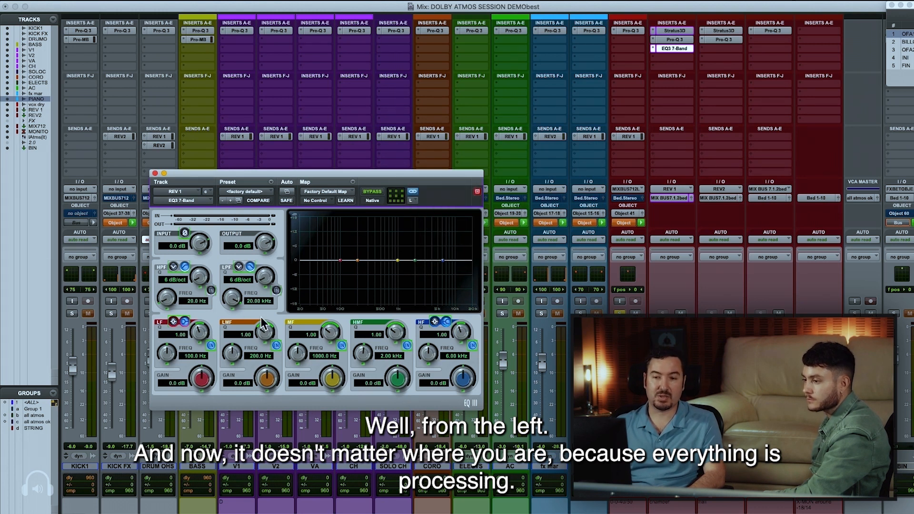
Enable the linked EQ's high-pass filter at 180.8 Hz, and make the EQ3 7-Band insert on REV 1 inactive
{"action": "left_click", "coordinate": [211, 290]}
{"action": "left_click_drag", "start_coordinate": [199, 299], "coordinate": [199, 281]}
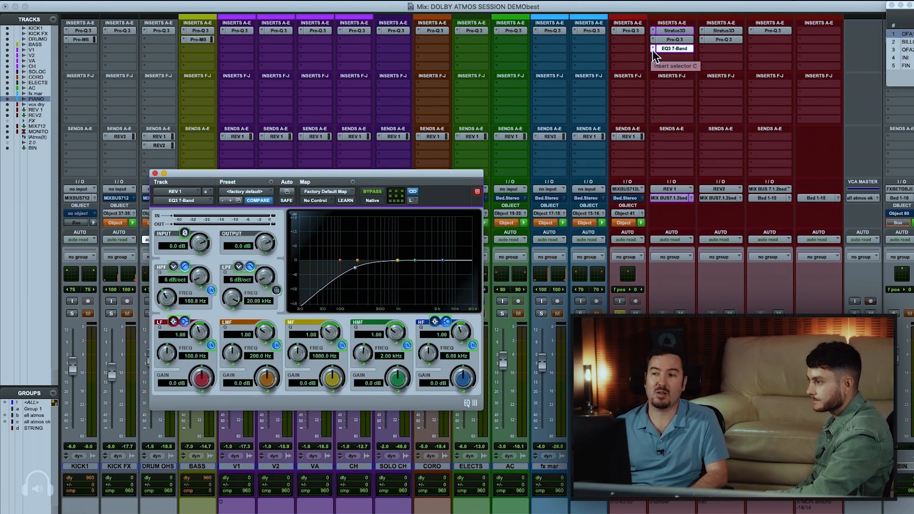
{"action": "left_click", "coordinate": [665, 48], "text": "ctrl+super"}
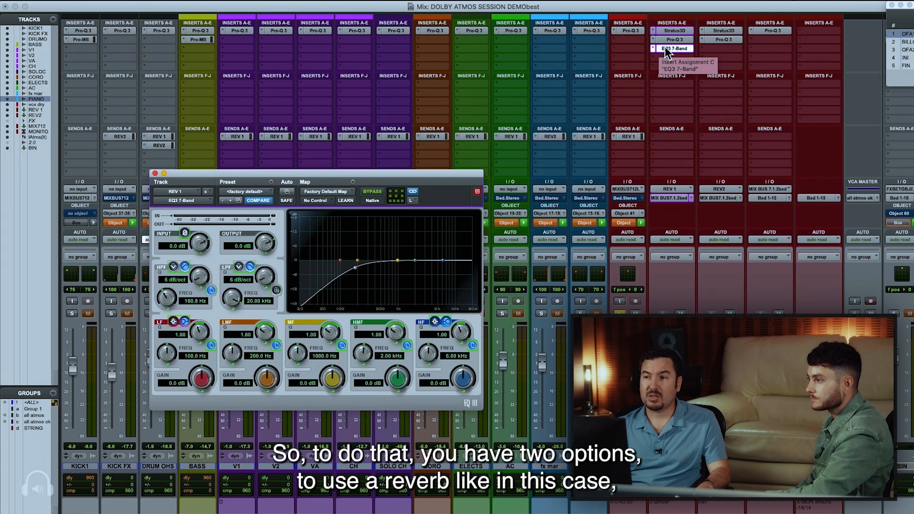
Review the Stratus 3D reverb settings on REV 1 with its window moved into full view, and close it
{"action": "left_click", "coordinate": [663, 31]}
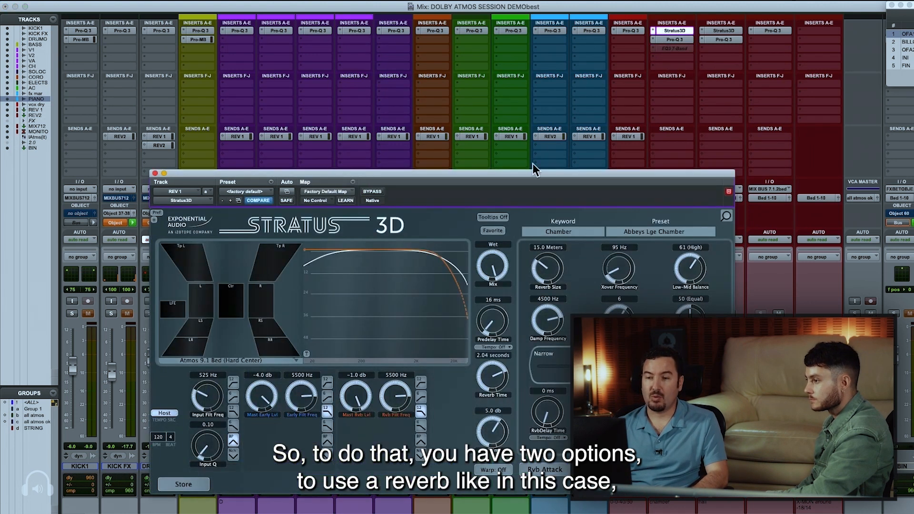
{"action": "left_click_drag", "start_coordinate": [473, 173], "coordinate": [462, 85]}
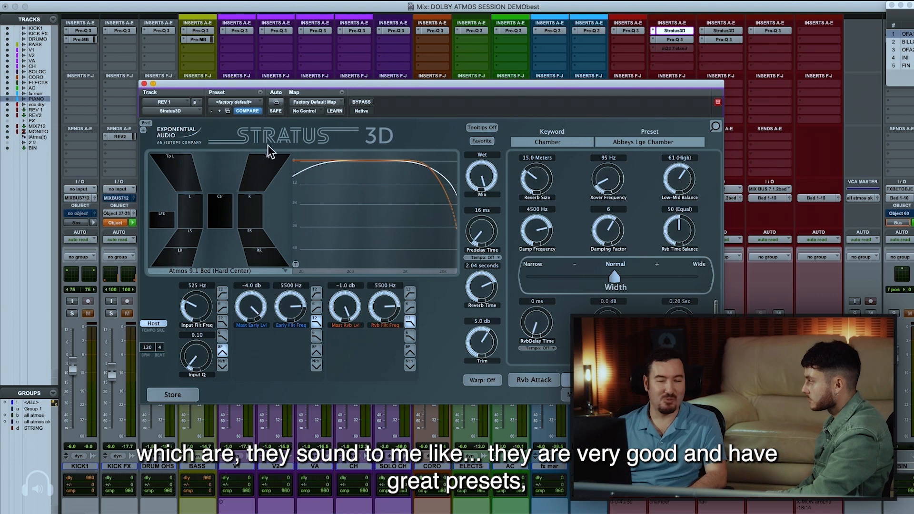
{"action": "left_click", "coordinate": [669, 32]}
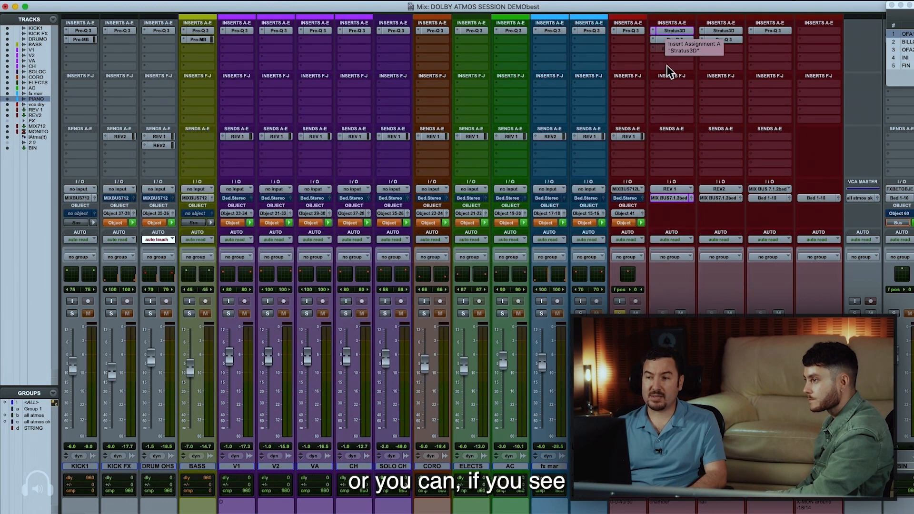
Look through the buses available as REV 1's input without changing the assignment
{"action": "left_click", "coordinate": [670, 197]}
{"action": "mouse_move", "coordinate": [703, 190]}
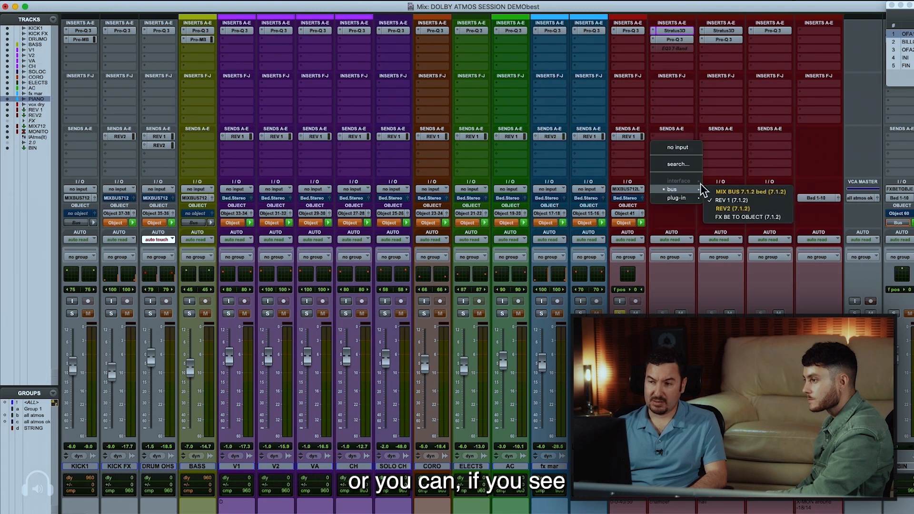
{"action": "left_click", "coordinate": [743, 192]}
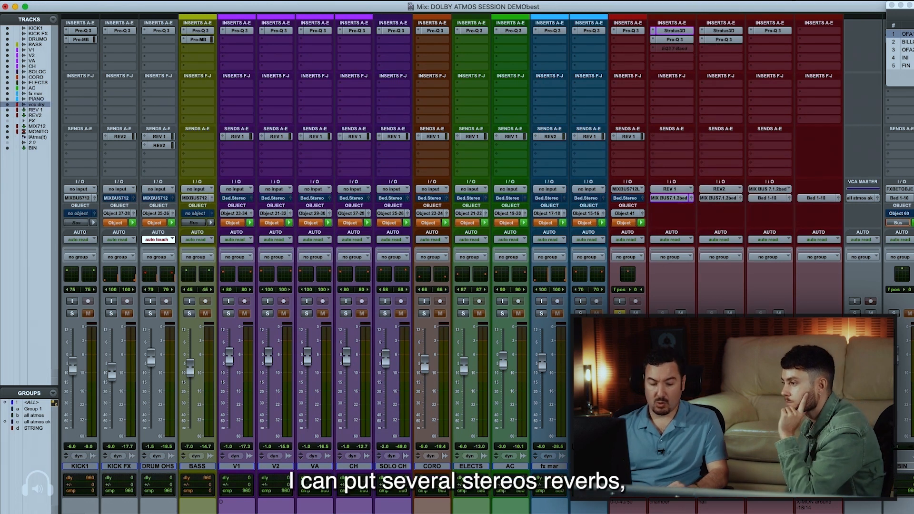
Create five stereo Aux Input tracks named Aux after vox dry, and check the first one's input choices
{"action": "key", "text": "super+shift+n"}
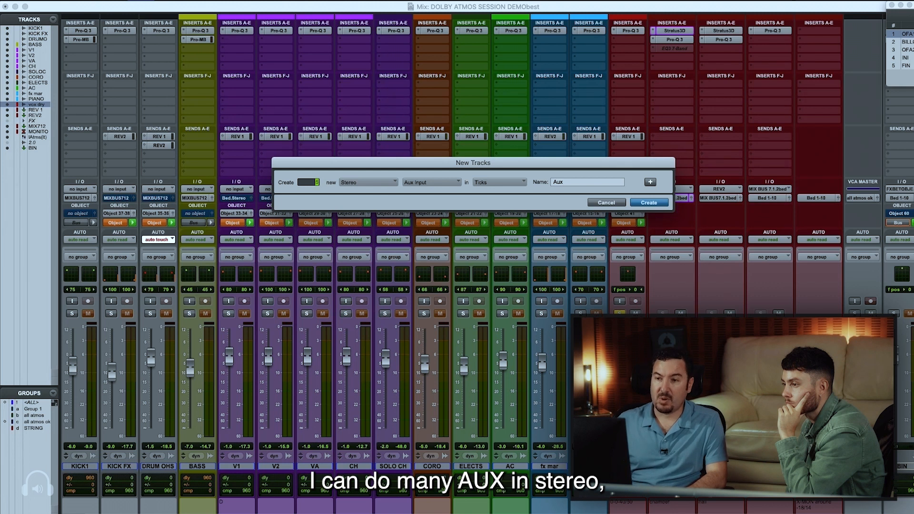
{"action": "key", "text": "Return"}
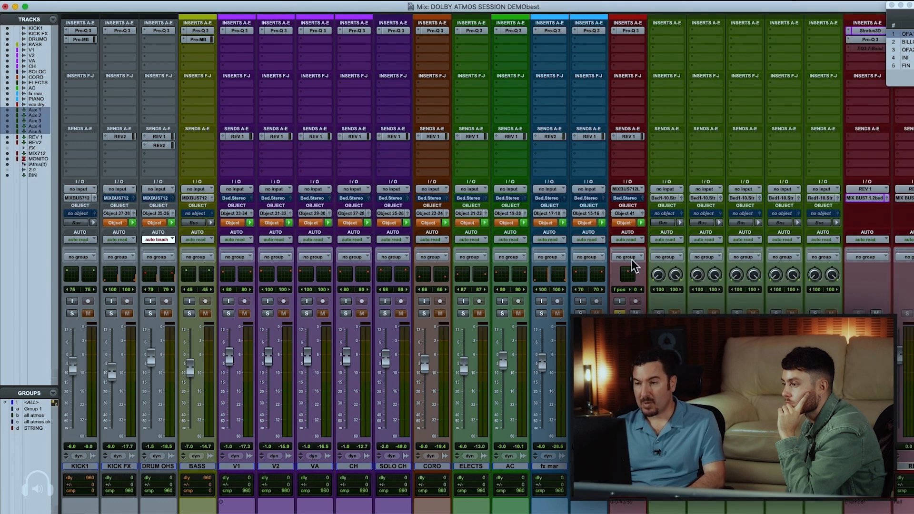
{"action": "left_click", "coordinate": [666, 189]}
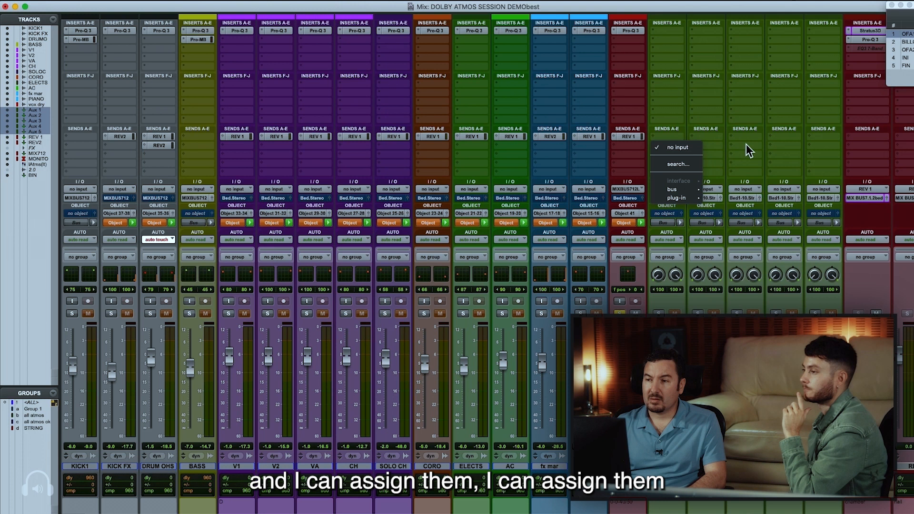
{"action": "left_click", "coordinate": [724, 185]}
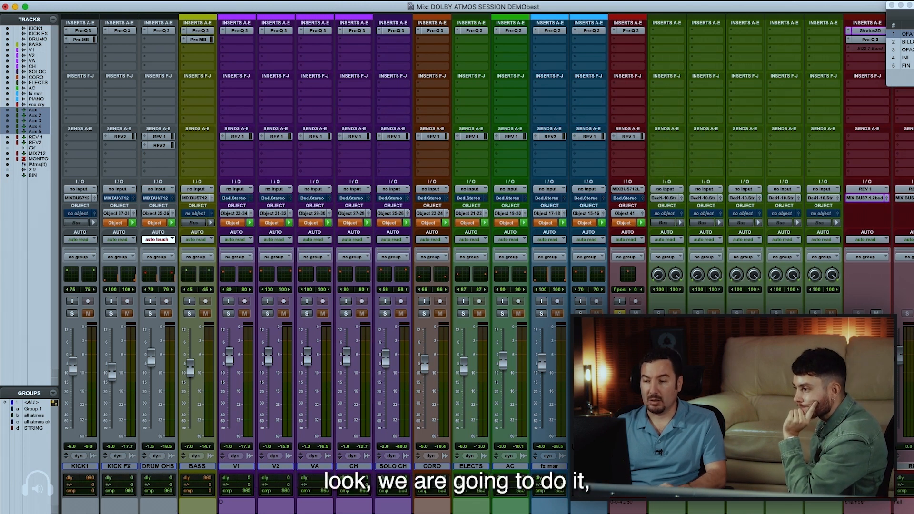
Look through the stereo and overhead buses available as the first Aux track's input without changing the assignment
{"action": "scroll", "coordinate": [683, 264], "scroll_direction": "right", "scroll_amount": 1}
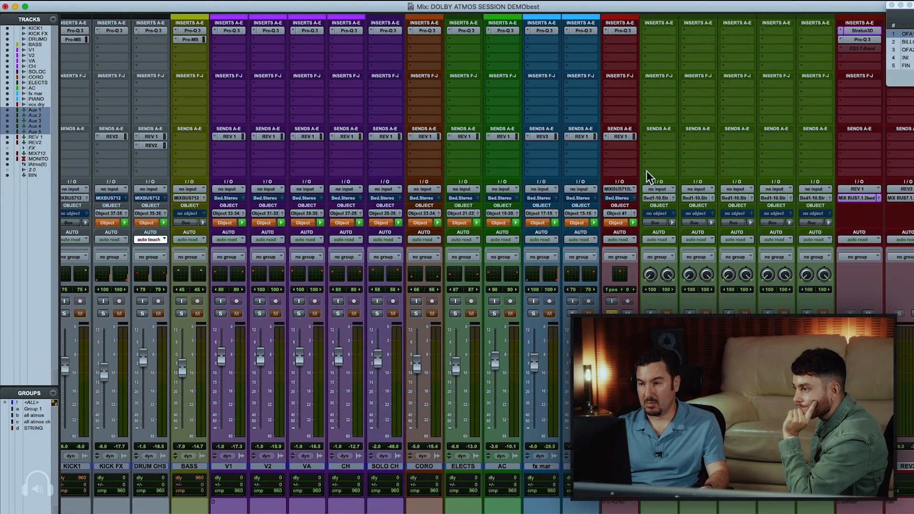
{"action": "left_click", "coordinate": [660, 189]}
{"action": "mouse_move", "coordinate": [665, 190]}
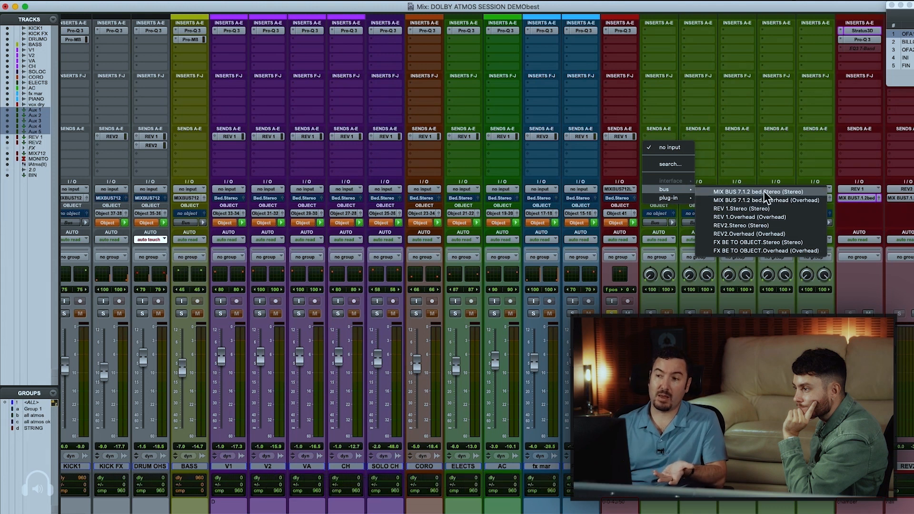
{"action": "left_click", "coordinate": [351, 10]}
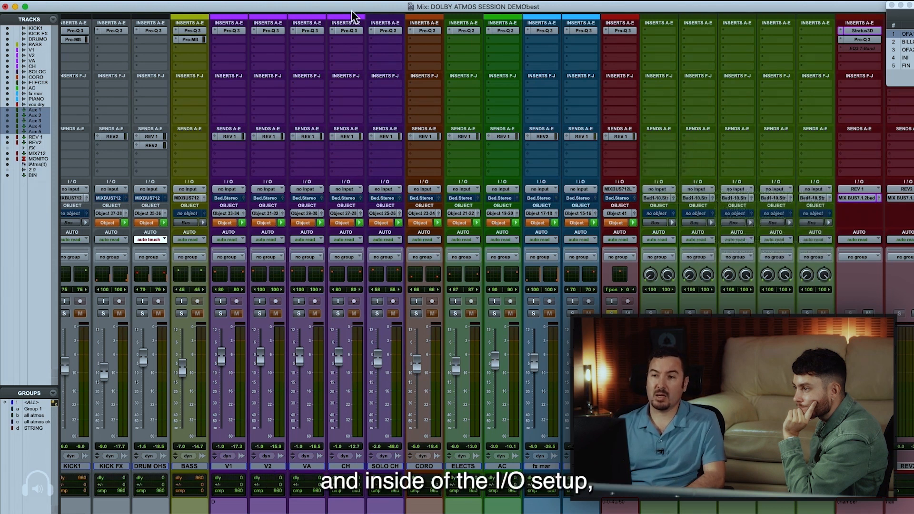
Examine the REV 1 bus's sub-paths and their channel assignments in the I/O Setup, and close the setup
{"action": "left_click", "coordinate": [294, 1]}
{"action": "left_click", "coordinate": [325, 49]}
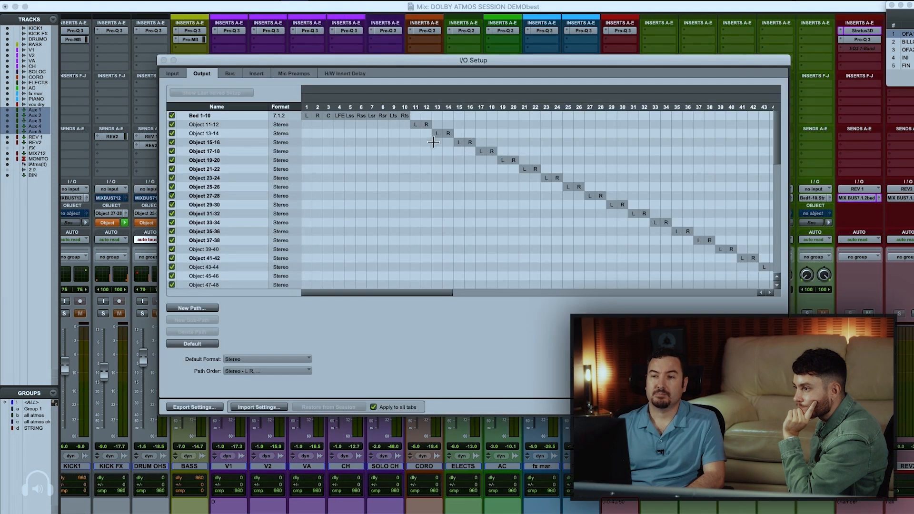
{"action": "scroll", "coordinate": [279, 230], "scroll_direction": "down", "scroll_amount": 5}
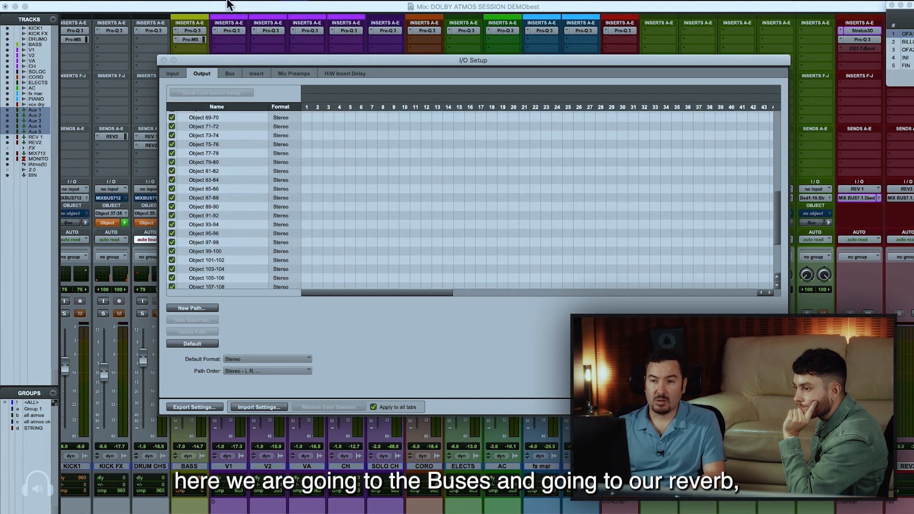
{"action": "left_click", "coordinate": [228, 73]}
{"action": "scroll", "coordinate": [257, 184], "scroll_direction": "down", "scroll_amount": 20}
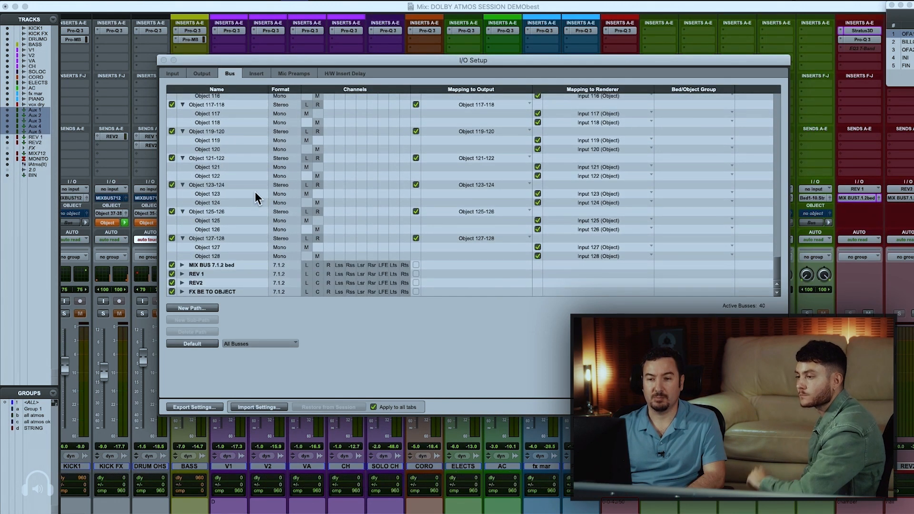
{"action": "left_click", "coordinate": [193, 275]}
{"action": "left_click", "coordinate": [182, 275]}
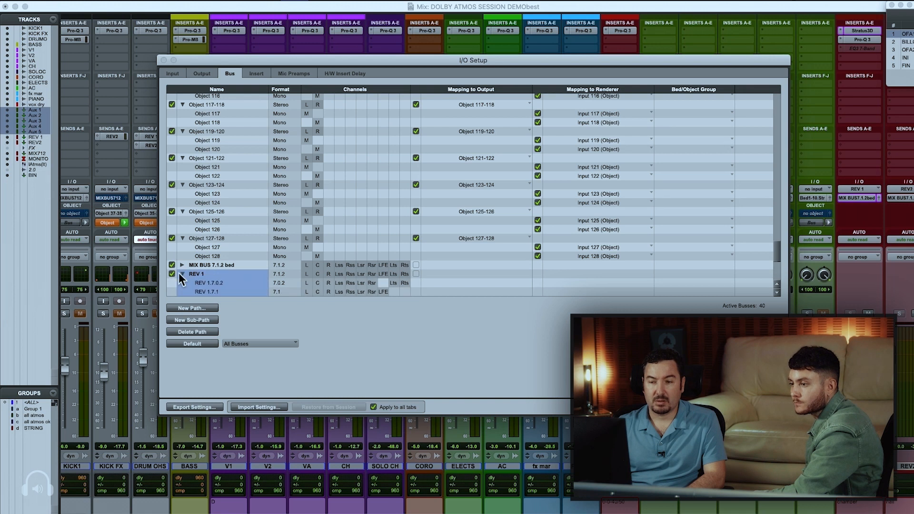
{"action": "scroll", "coordinate": [345, 273], "scroll_direction": "down", "scroll_amount": 6}
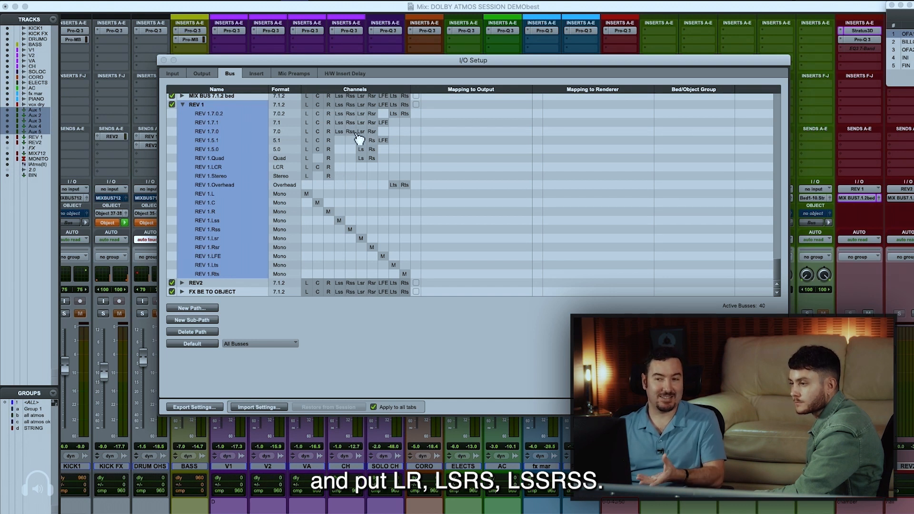
{"action": "left_click", "coordinate": [729, 408]}
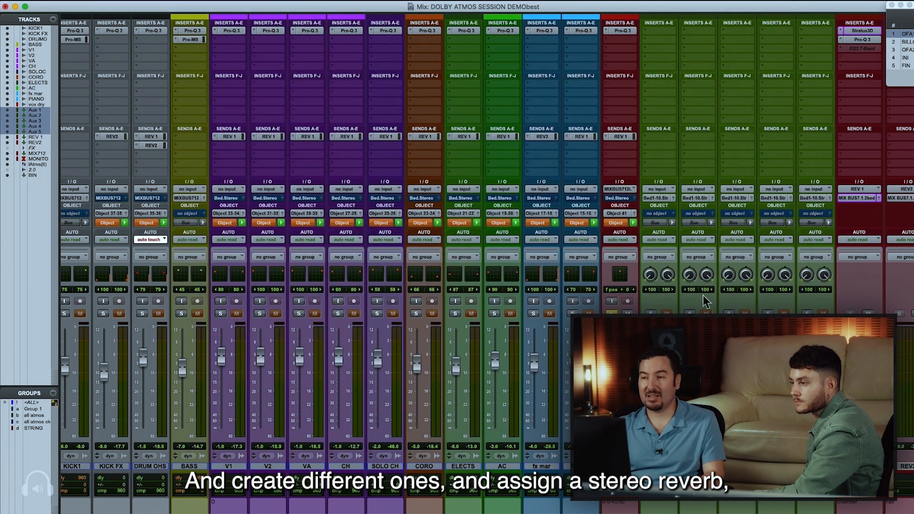
Insert the stereo multichannel AIR Reverb on Aux 1 and copy it to Aux 2, Aux 3 and Aux 4
{"action": "left_click", "coordinate": [659, 30]}
{"action": "mouse_move", "coordinate": [695, 31]}
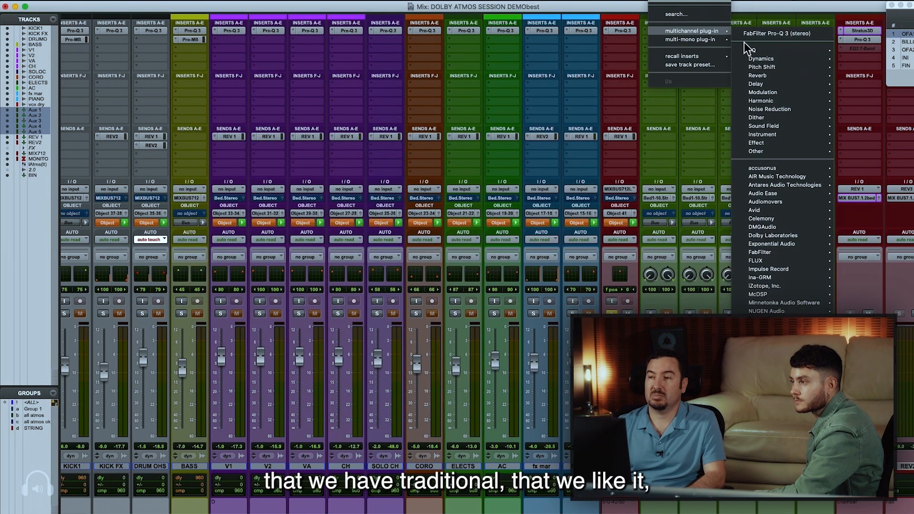
{"action": "mouse_move", "coordinate": [762, 75]}
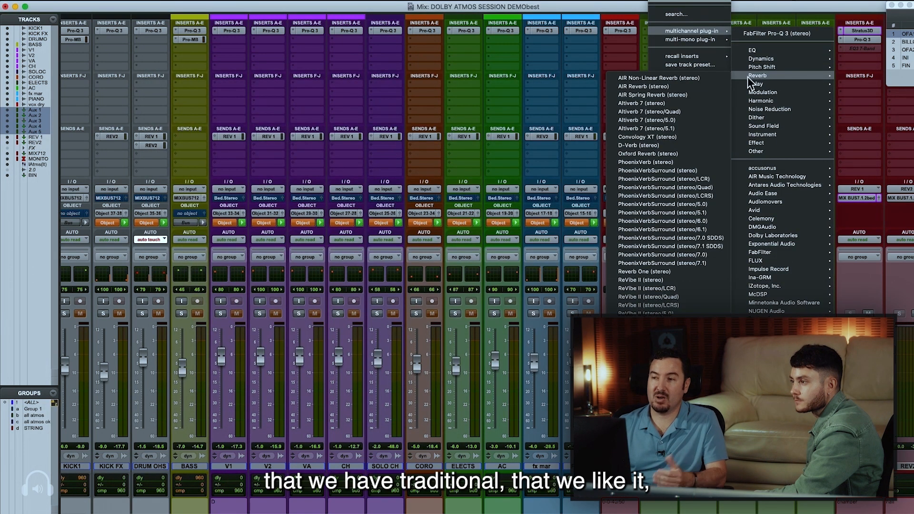
{"action": "left_click", "coordinate": [669, 87]}
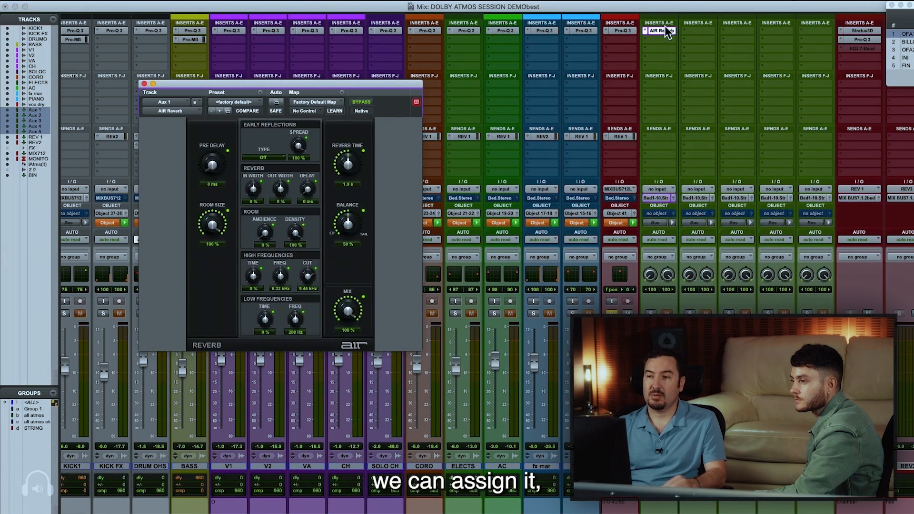
{"action": "left_click", "coordinate": [704, 31]}
{"action": "left_click_drag", "start_coordinate": [704, 29], "coordinate": [771, 31]}
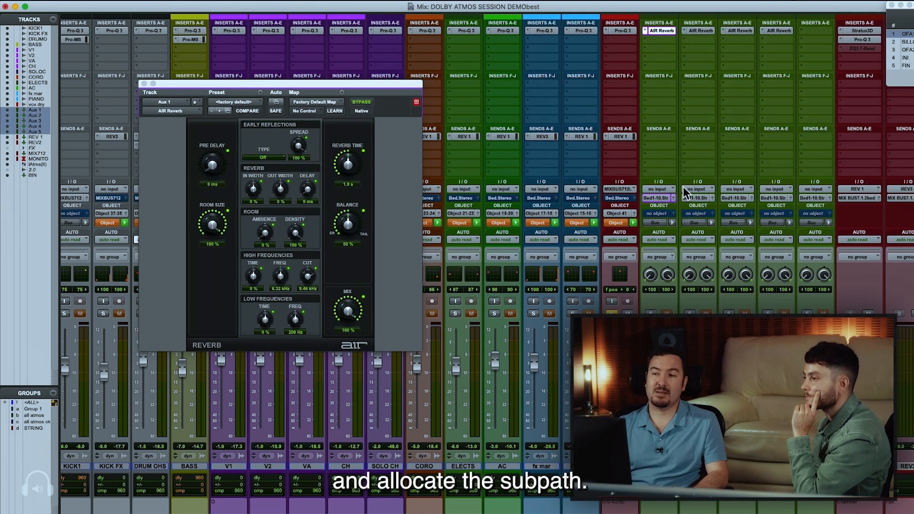
Delete the five Aux tracks from the session
{"action": "left_click", "coordinate": [653, 198]}
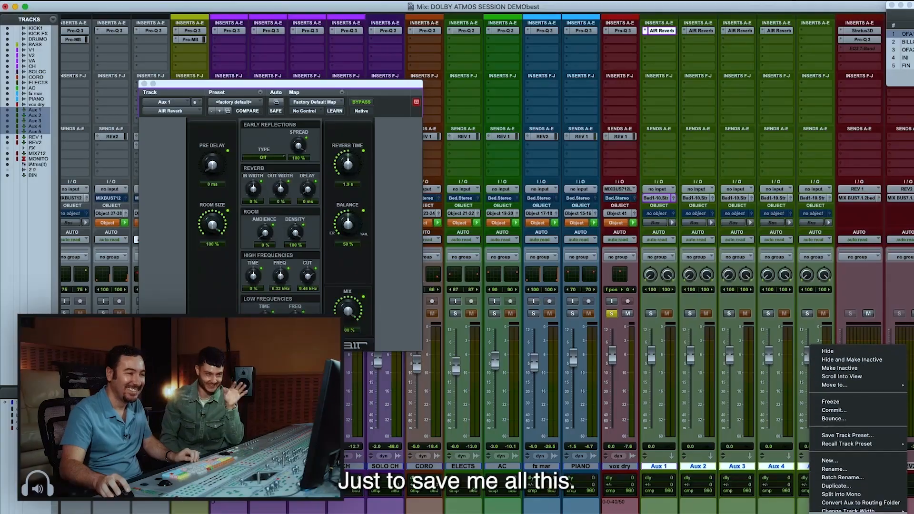
{"action": "left_click", "coordinate": [848, 511]}
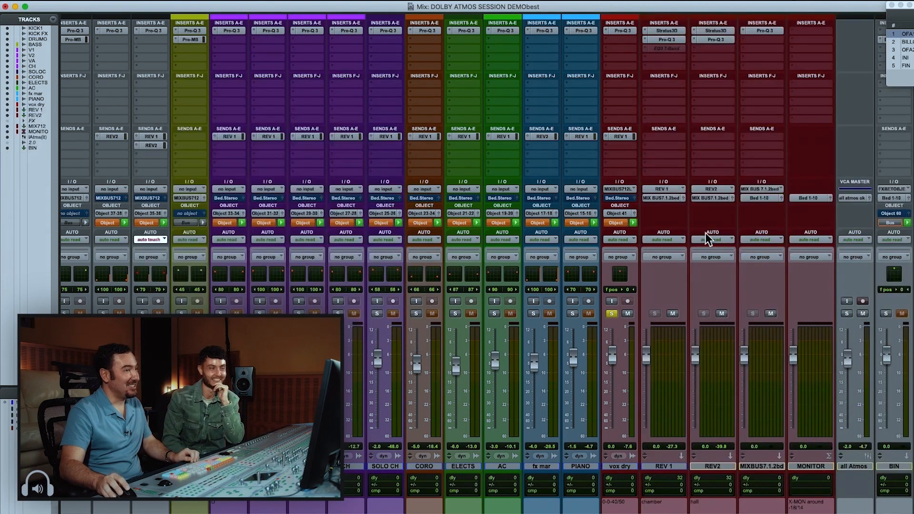
Review the Stratus 3D and Pro-Q 3 inserts on REV 1 and its available output buses without changing them
{"action": "left_click", "coordinate": [657, 30]}
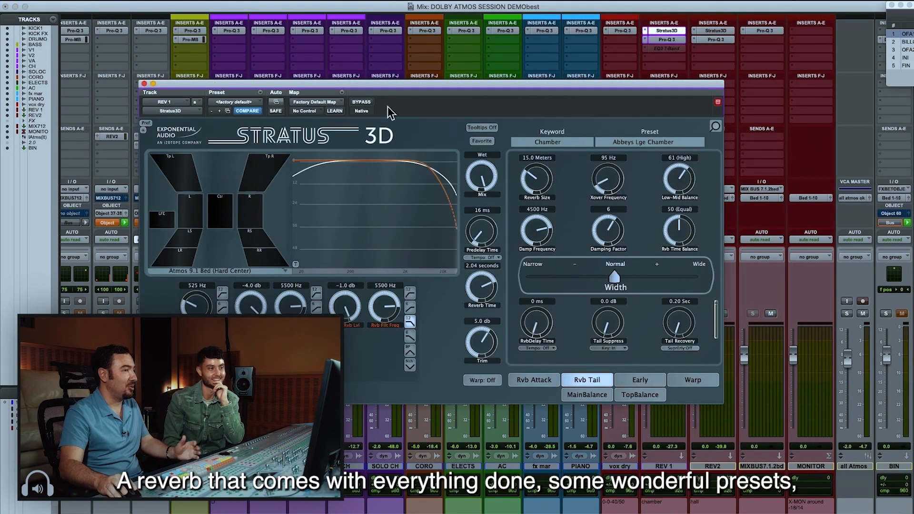
{"action": "left_click", "coordinate": [663, 39]}
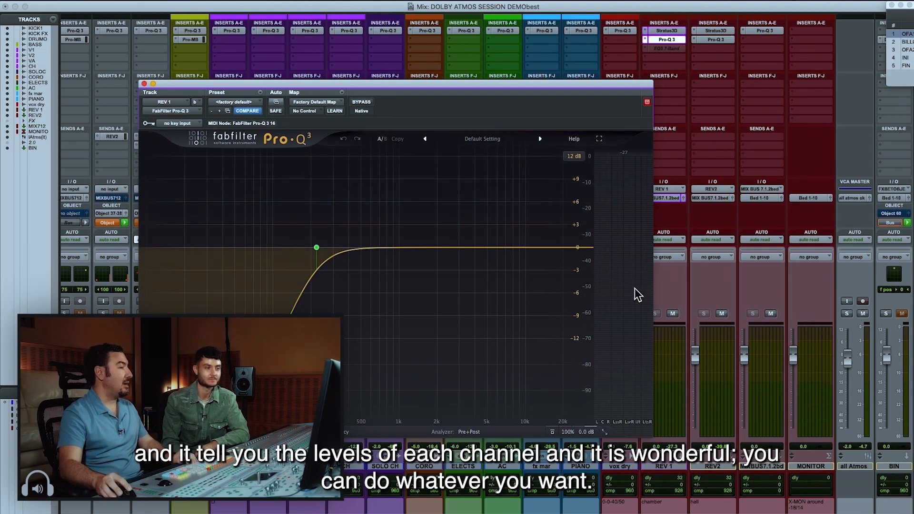
{"action": "mouse_move", "coordinate": [308, 262]}
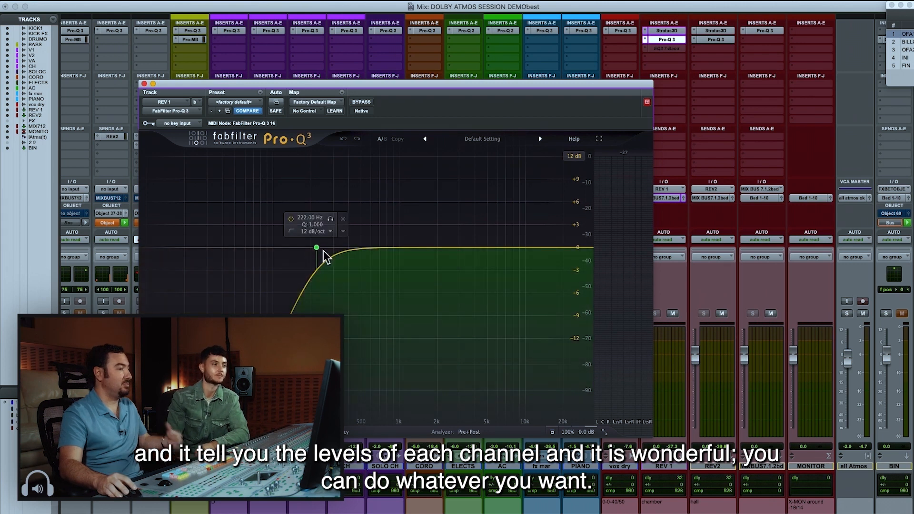
{"action": "left_click", "coordinate": [676, 39]}
{"action": "left_click", "coordinate": [681, 41]}
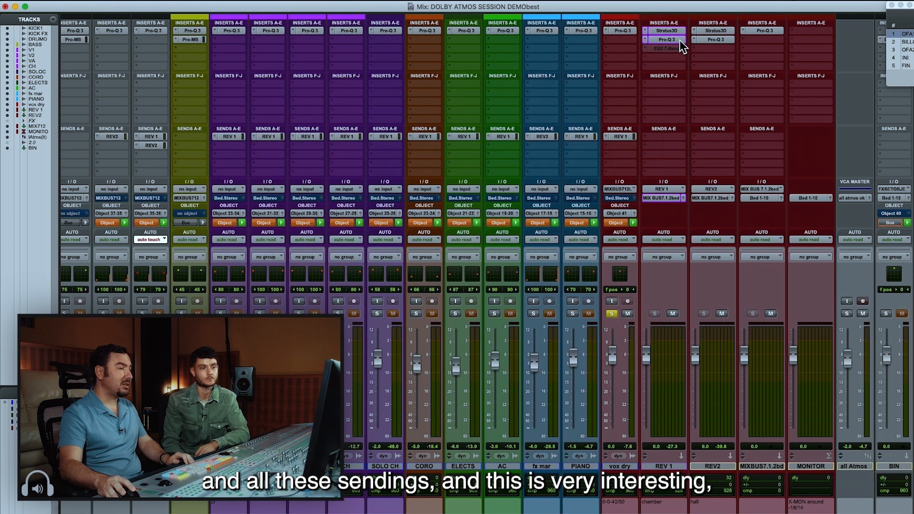
{"action": "left_click", "coordinate": [656, 199]}
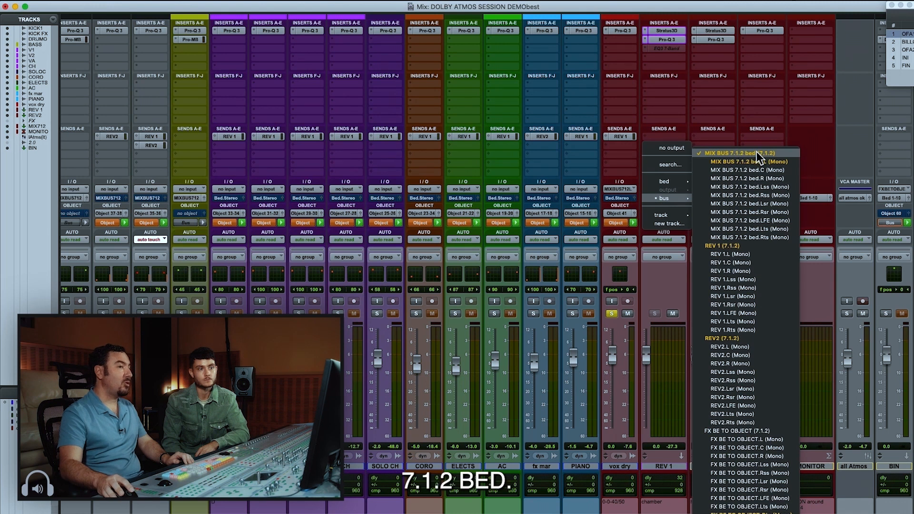
{"action": "left_click", "coordinate": [755, 111]}
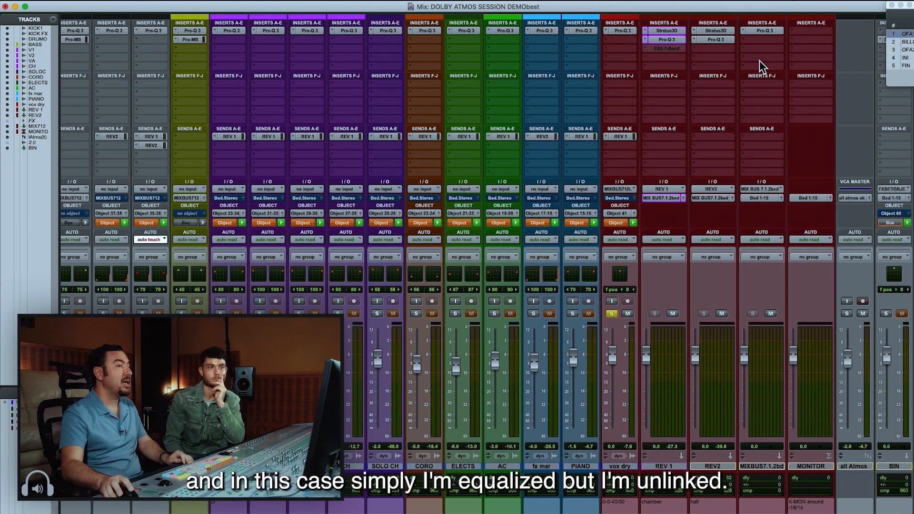
Compare the unlinked Pro-Q 3 curves of the LFE and other channels on the MIX BUS 7.1.2 bed, and close the EQ
{"action": "left_click", "coordinate": [774, 32]}
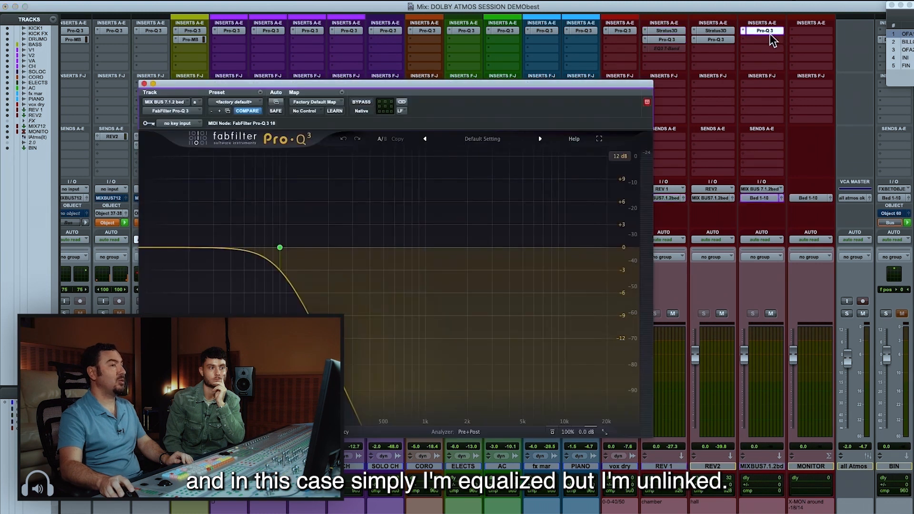
{"action": "left_click", "coordinate": [402, 111]}
{"action": "left_click", "coordinate": [419, 113]}
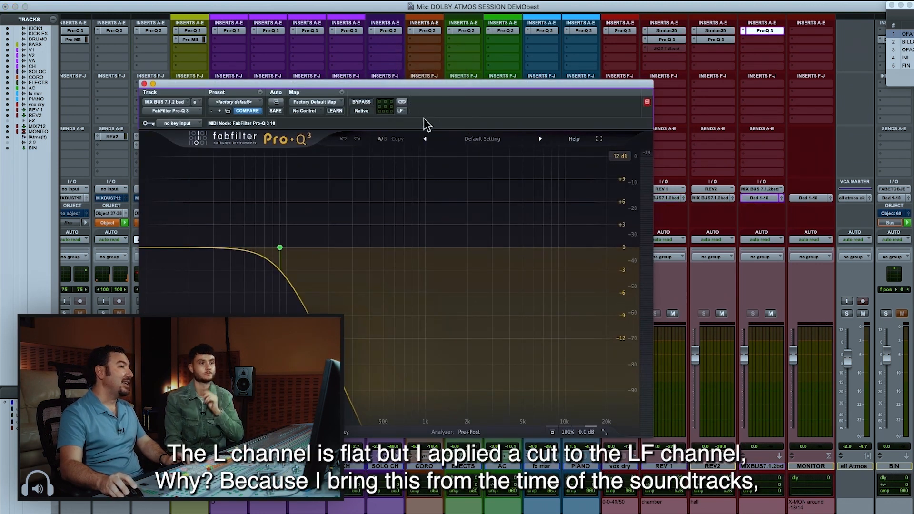
{"action": "left_click", "coordinate": [400, 113]}
{"action": "left_click", "coordinate": [403, 112]}
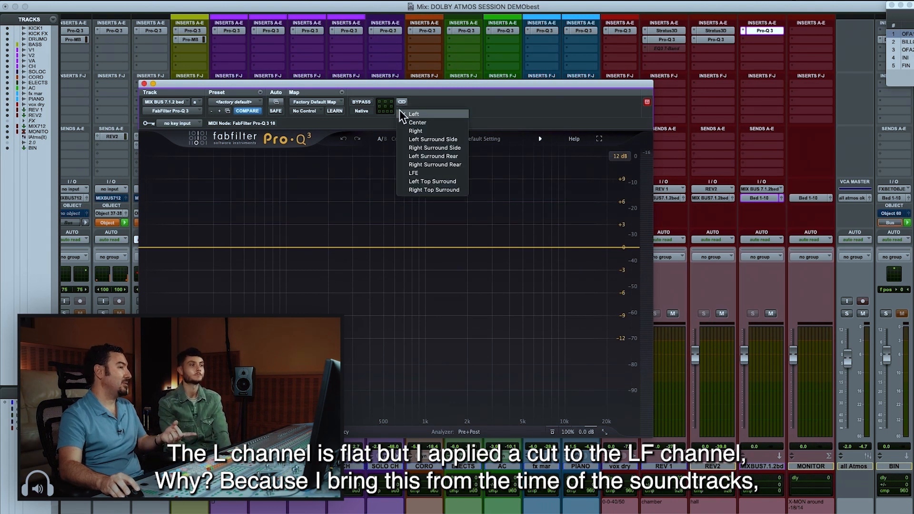
{"action": "left_click", "coordinate": [436, 173]}
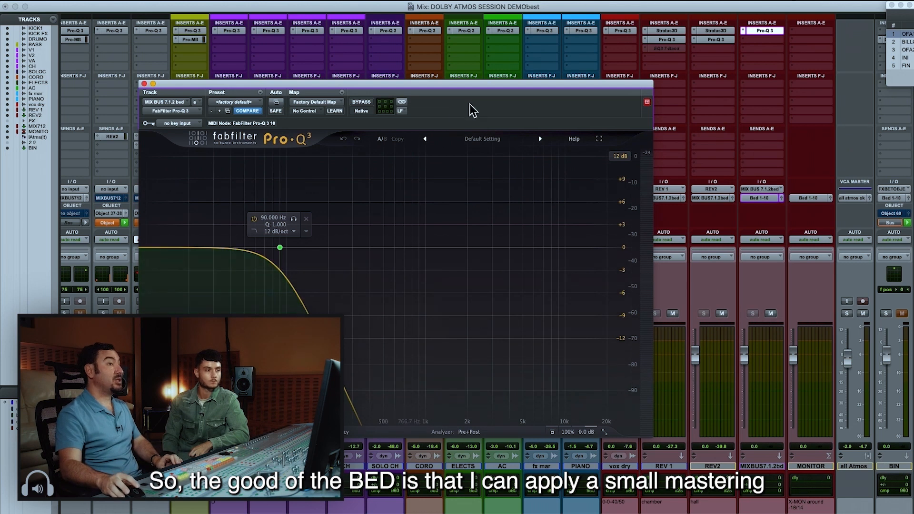
{"action": "left_click", "coordinate": [400, 112]}
{"action": "left_click", "coordinate": [410, 95]}
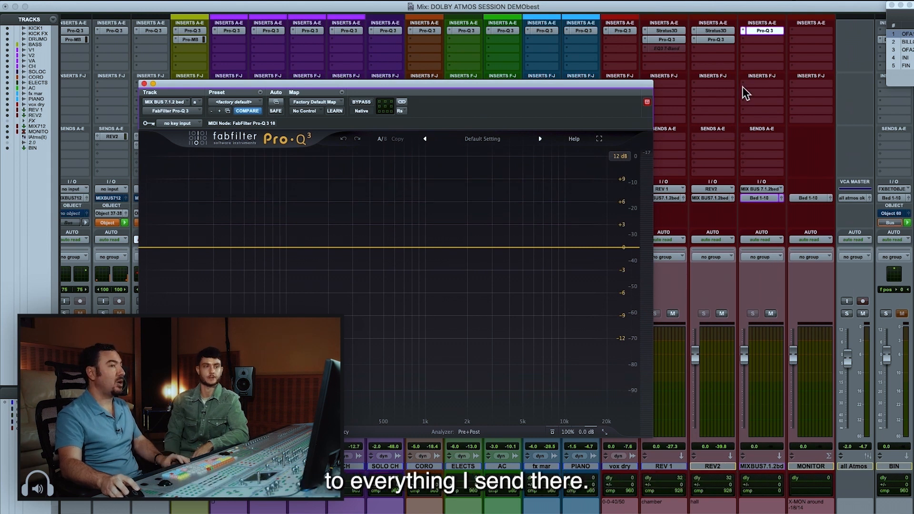
{"action": "left_click", "coordinate": [752, 30]}
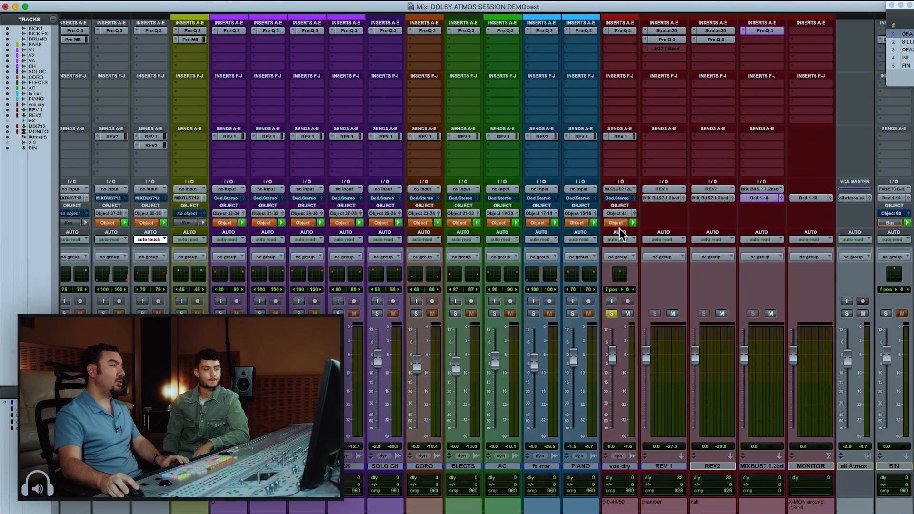
Check vox dry's send to REV 1 and the chamber preset in REV 1's Stratus 3D, and close the plug-in
{"action": "left_click", "coordinate": [624, 138]}
{"action": "left_click", "coordinate": [626, 134]}
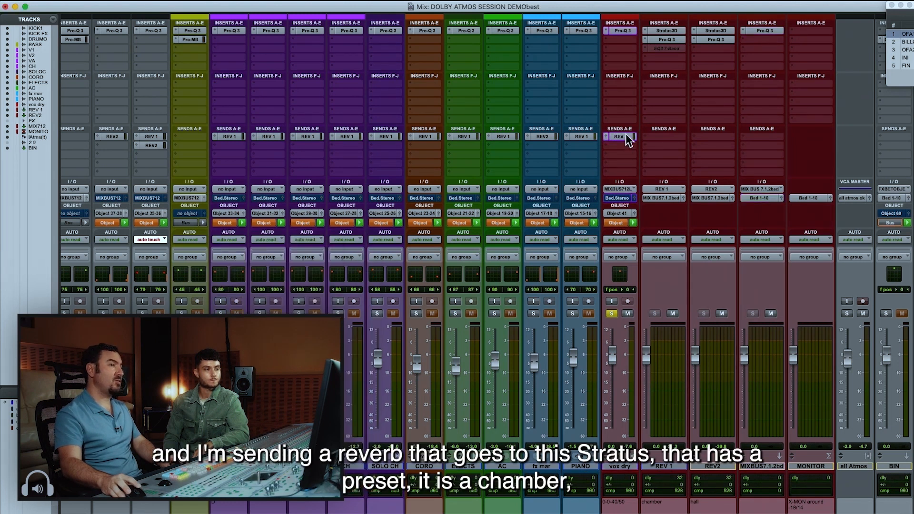
{"action": "left_click", "coordinate": [668, 30]}
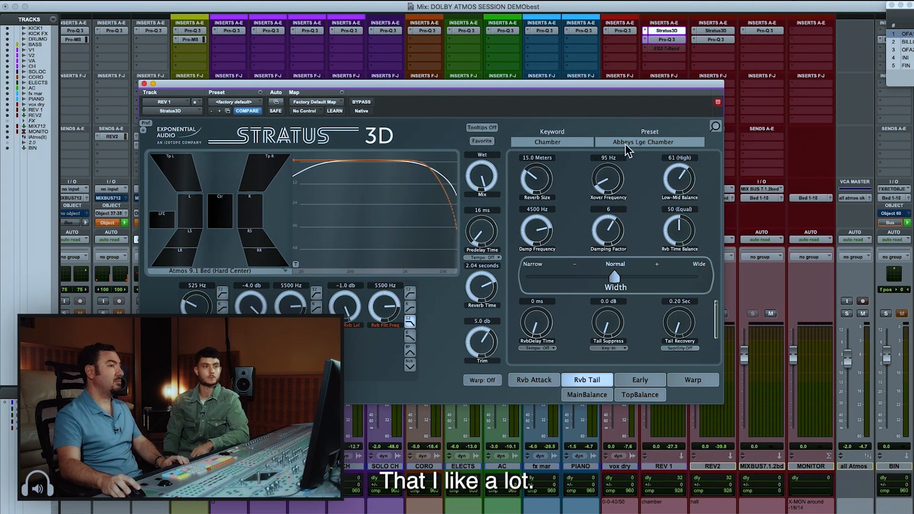
{"action": "left_click", "coordinate": [671, 31]}
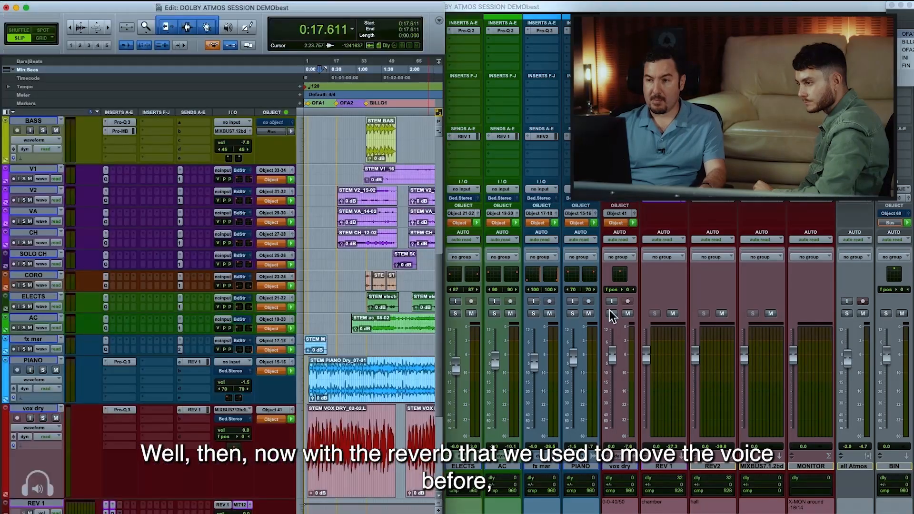
Solo the vox dry track and show its clip enlarged in the Edit window with the cursor placed in it
{"action": "left_click", "coordinate": [611, 313]}
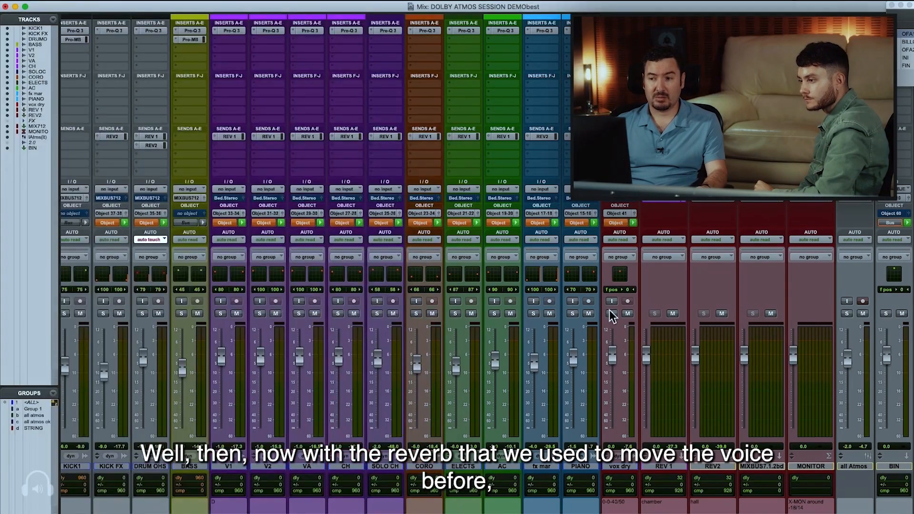
{"action": "key", "text": "super+equal"}
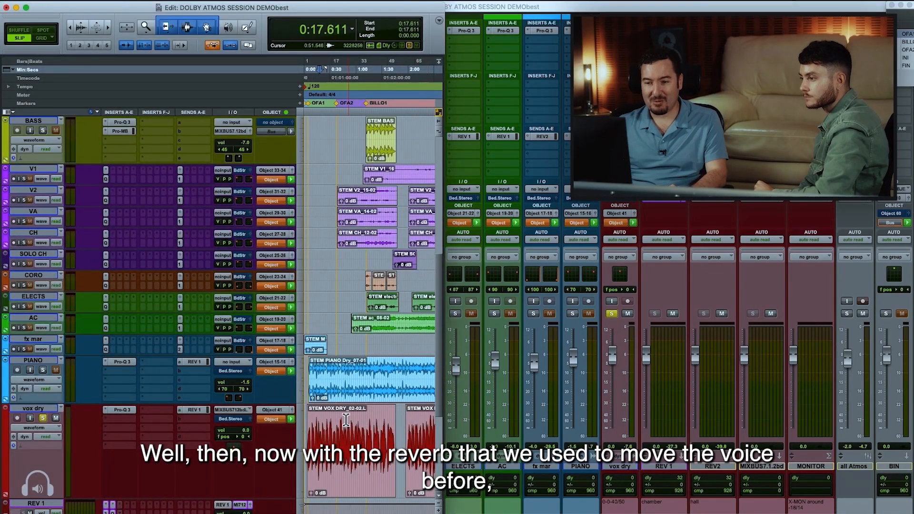
{"action": "left_click", "coordinate": [323, 417]}
{"action": "key", "text": "t"}
{"action": "key", "text": "t"}
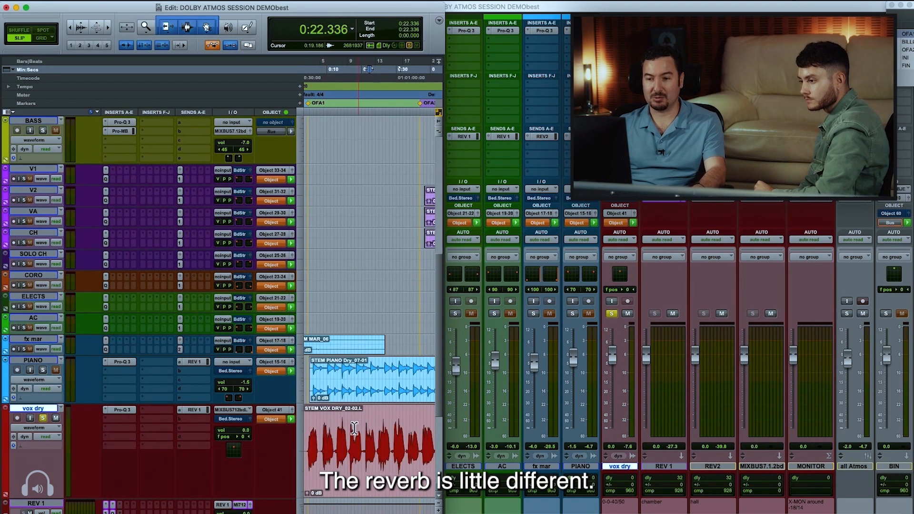
Play the soloed vocal from the OFA1 marker and switch to the Dolby Atmos Renderer to watch its signal
{"action": "key", "text": "r"}
{"action": "left_click", "coordinate": [323, 423]}
{"action": "key", "text": "period"}
{"action": "key", "text": "1"}
{"action": "key", "text": "period"}
{"action": "key", "text": "space"}
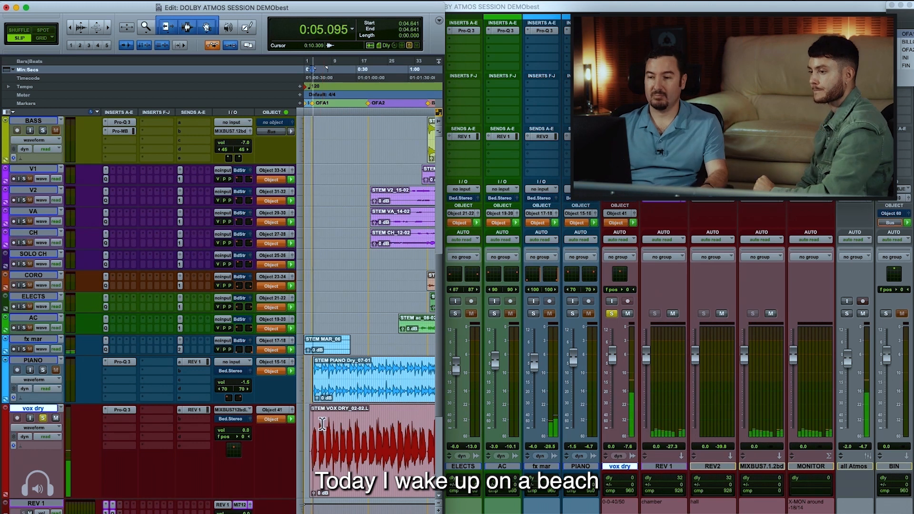
{"action": "key", "text": "super+Tab"}
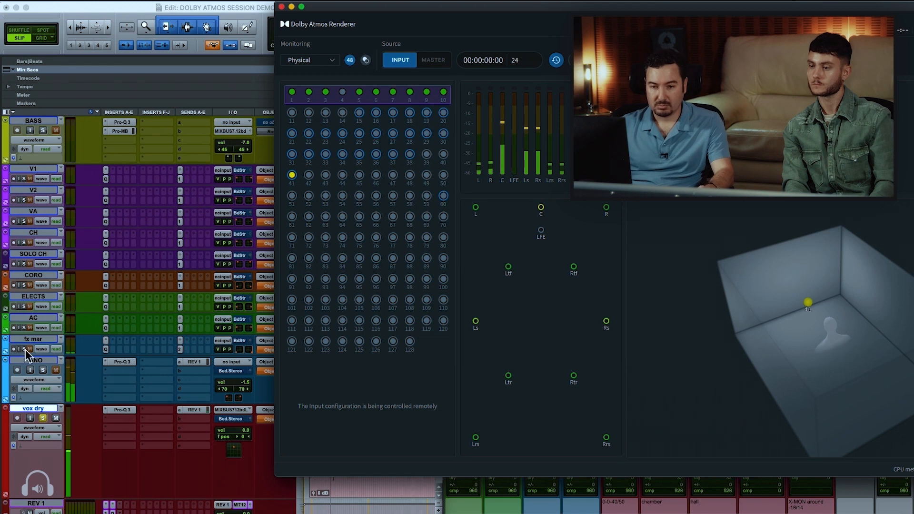
Solo the PIANO track along with vox dry and shift the Dolby Atmos Renderer window to reveal more of its meters
{"action": "left_click", "coordinate": [34, 362]}
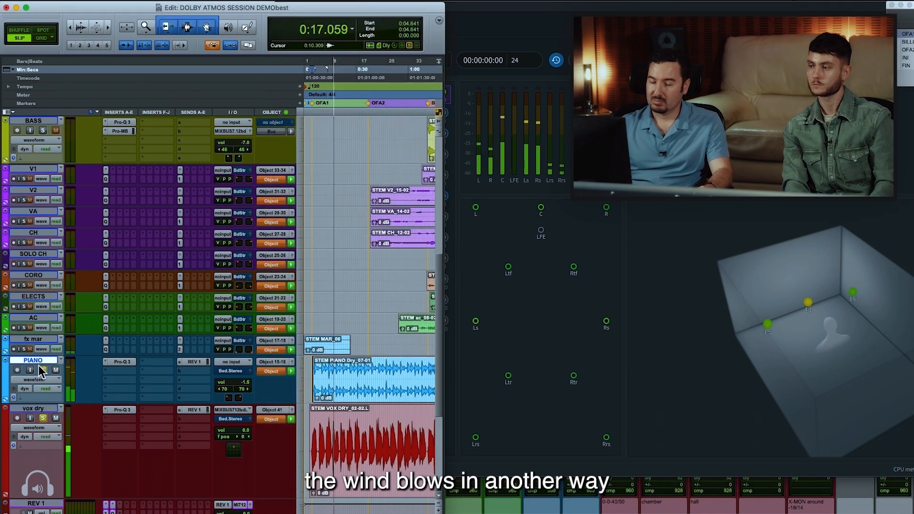
{"action": "left_click", "coordinate": [43, 370]}
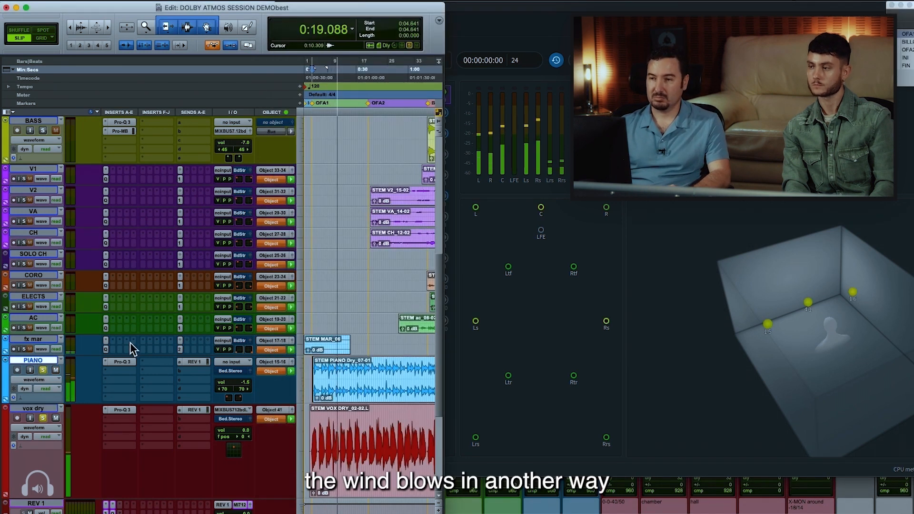
{"action": "left_click", "coordinate": [502, 21]}
{"action": "left_click_drag", "start_coordinate": [509, 10], "coordinate": [464, 6]}
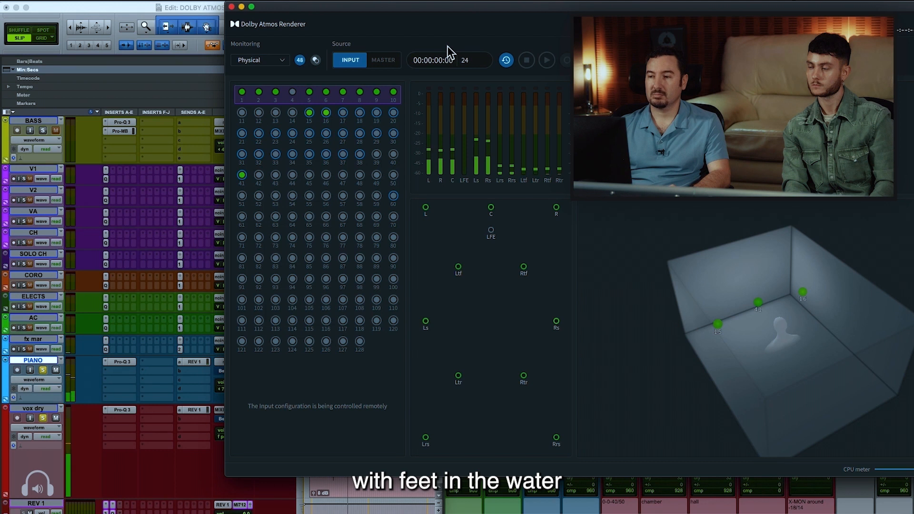
Return to the Pro Tools Edit window and add the V1, V2, VA and CH string tracks to the solo
{"action": "left_click", "coordinate": [211, 13]}
{"action": "scroll", "coordinate": [354, 358], "scroll_direction": "up", "scroll_amount": 5}
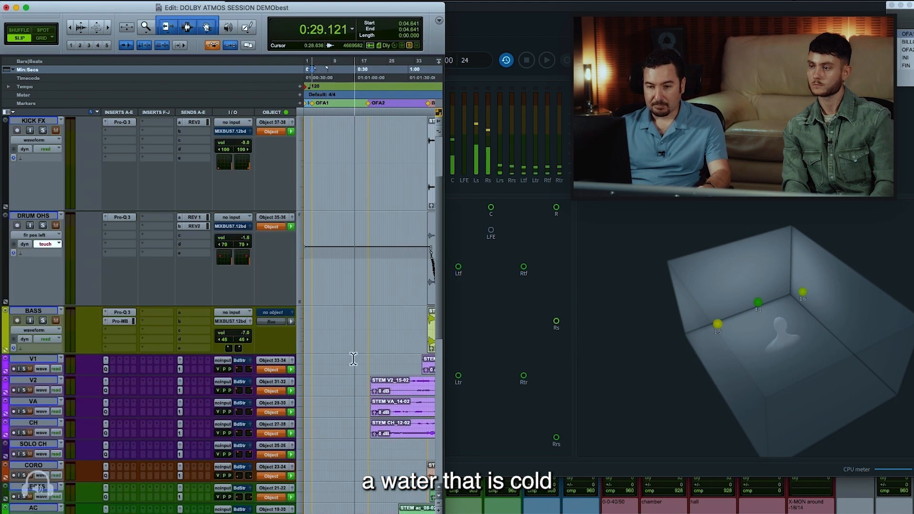
{"action": "left_click", "coordinate": [24, 390]}
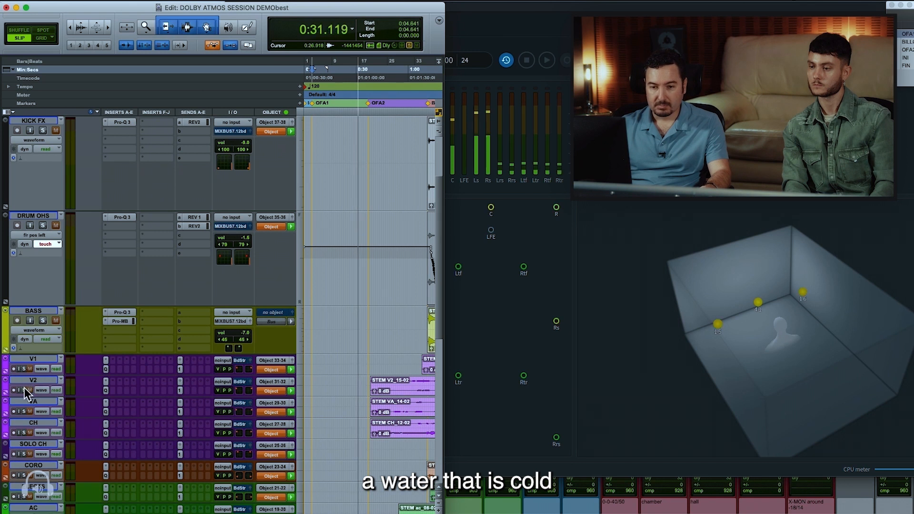
{"action": "left_click", "coordinate": [23, 412]}
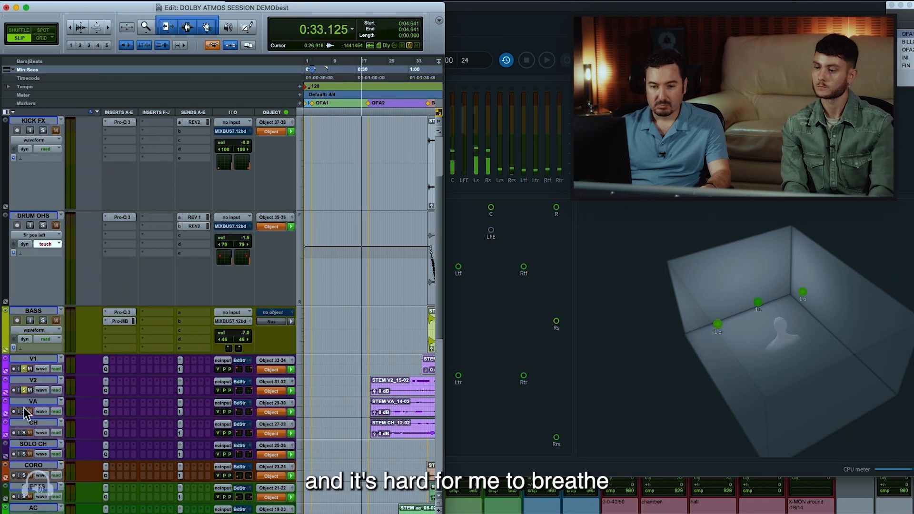
{"action": "left_click", "coordinate": [24, 433]}
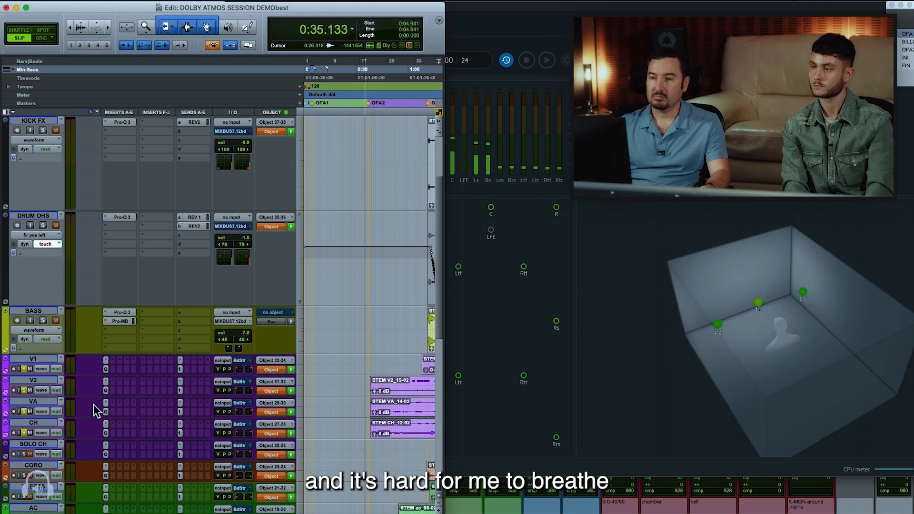
{"action": "scroll", "coordinate": [363, 408], "scroll_direction": "down", "scroll_amount": 5}
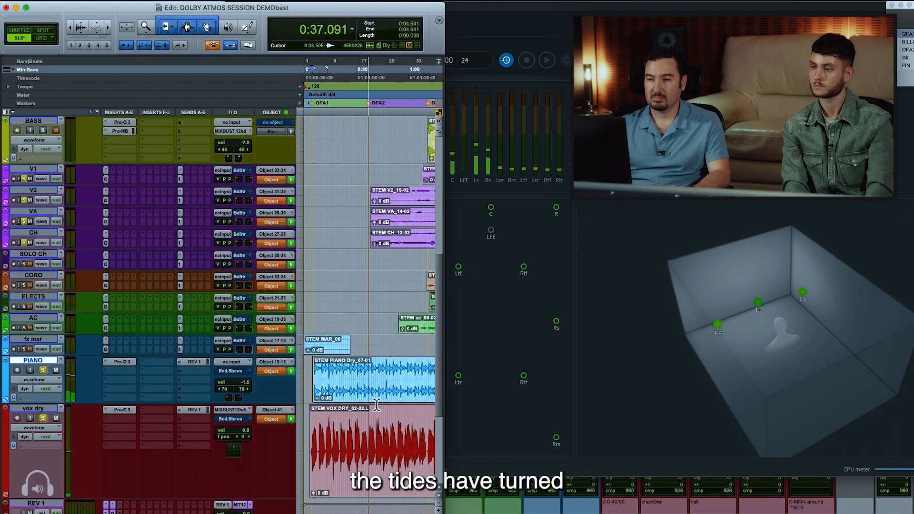
Solo the AC track too, and watch the active objects in the Renderer with its 3D room view rotated to different angles
{"action": "left_click", "coordinate": [558, 17]}
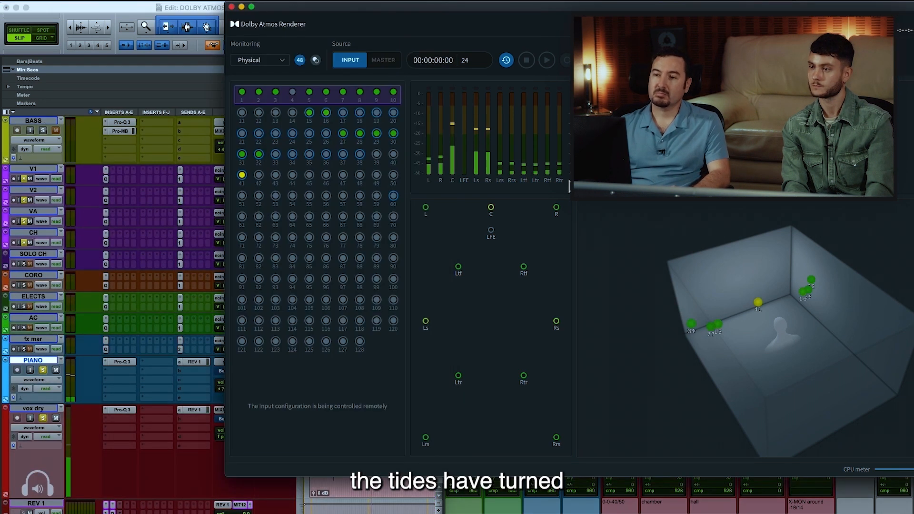
{"action": "left_click_drag", "start_coordinate": [723, 349], "coordinate": [685, 401]}
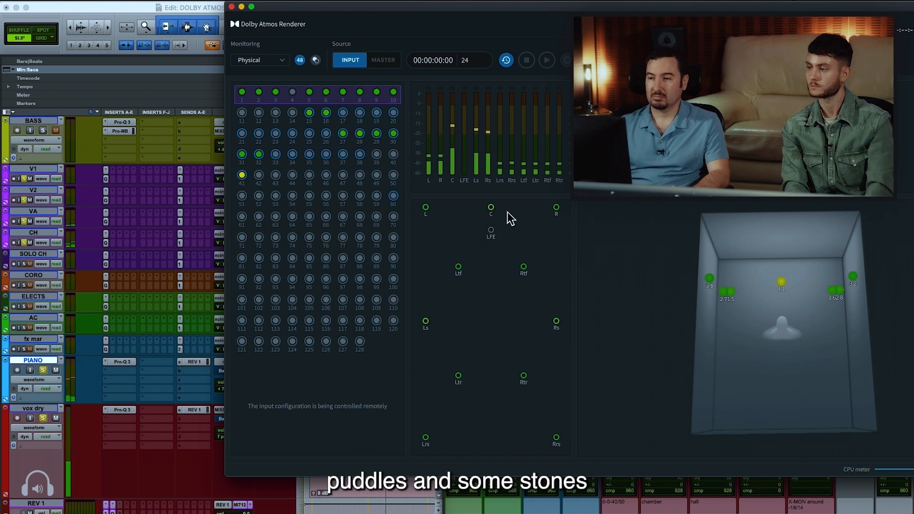
{"action": "left_click", "coordinate": [202, 8]}
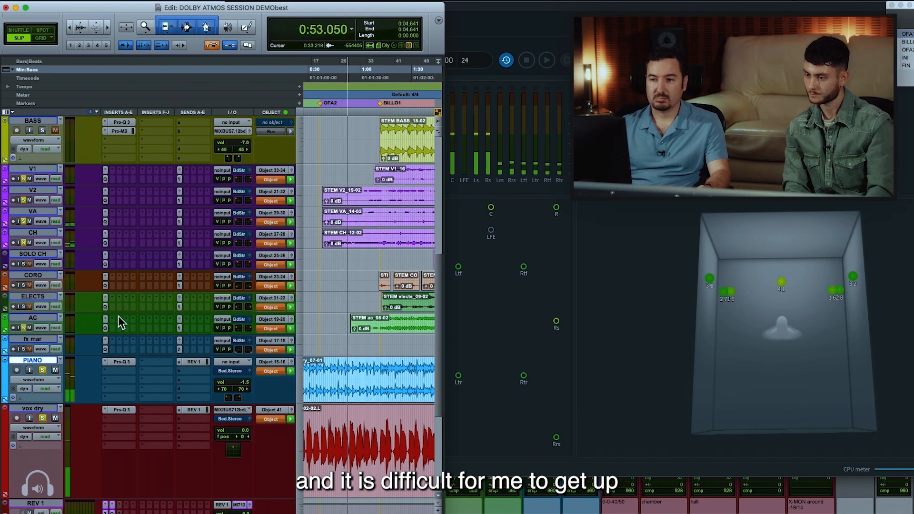
{"action": "left_click", "coordinate": [672, 394]}
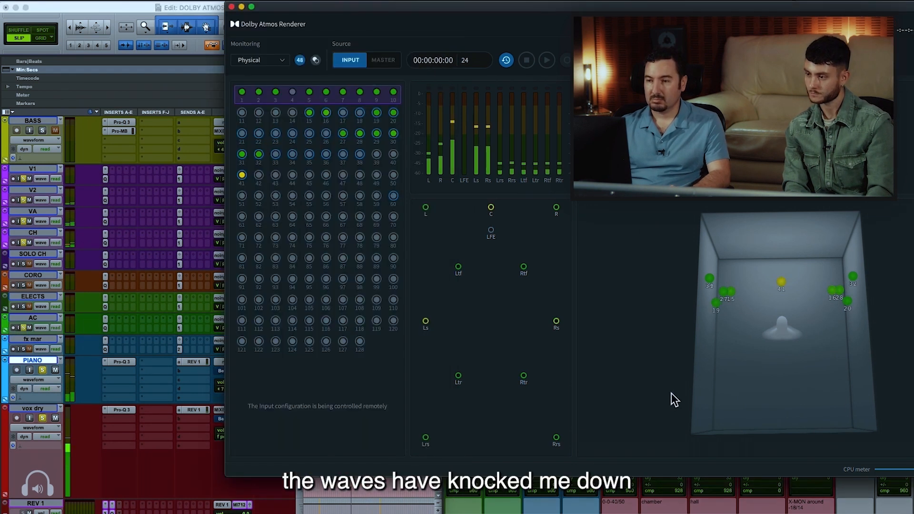
{"action": "left_click_drag", "start_coordinate": [712, 400], "coordinate": [818, 270]}
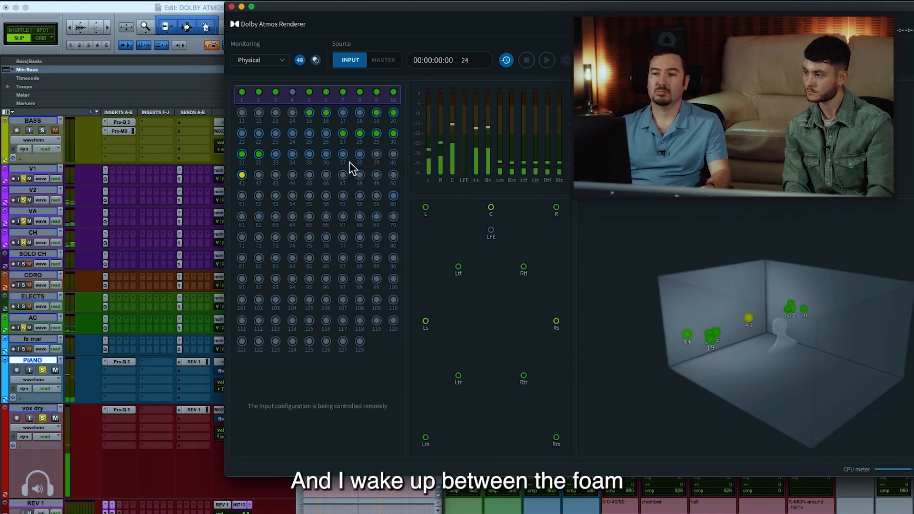
Add the BASS, DRUM OHS, KICK FX and KICK1 tracks to the solo and follow their signal in the Renderer
{"action": "left_click", "coordinate": [220, 12]}
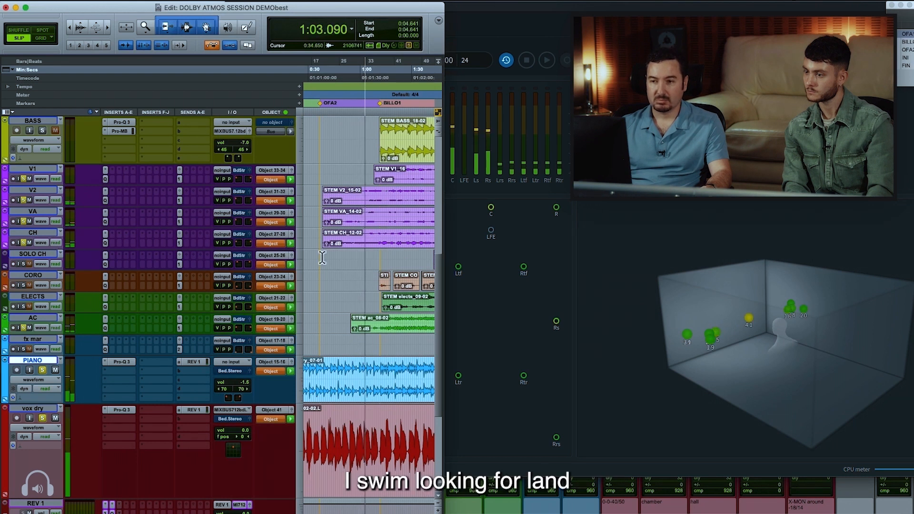
{"action": "scroll", "coordinate": [323, 257], "scroll_direction": "up", "scroll_amount": 3}
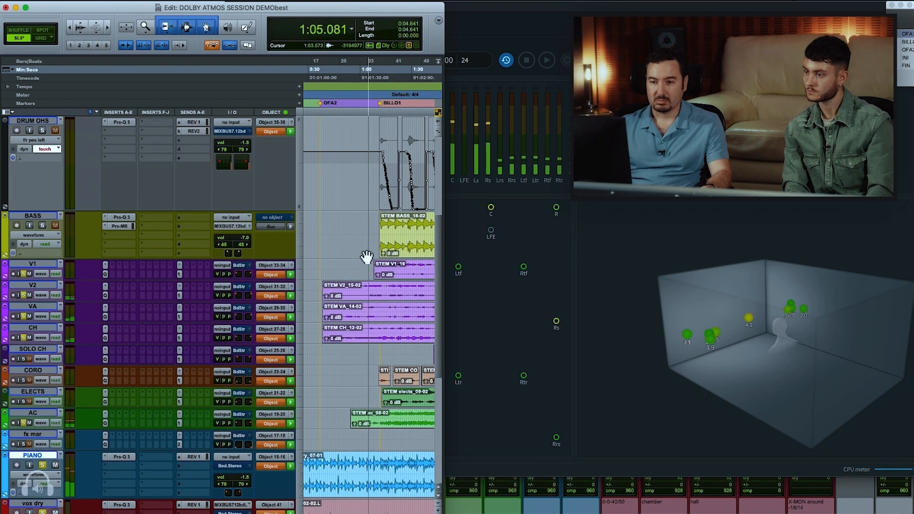
{"action": "left_click", "coordinate": [42, 226]}
{"action": "scroll", "coordinate": [53, 228], "scroll_direction": "up", "scroll_amount": 4}
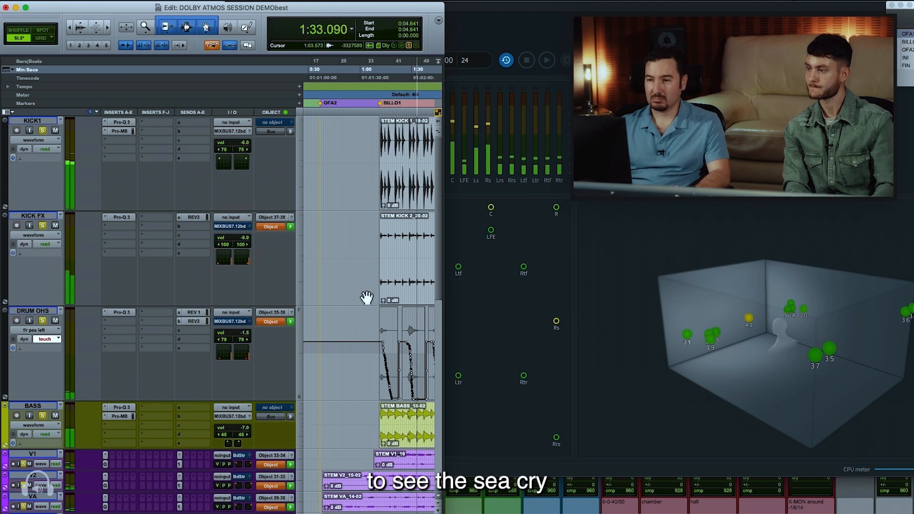
{"action": "left_click", "coordinate": [524, 304]}
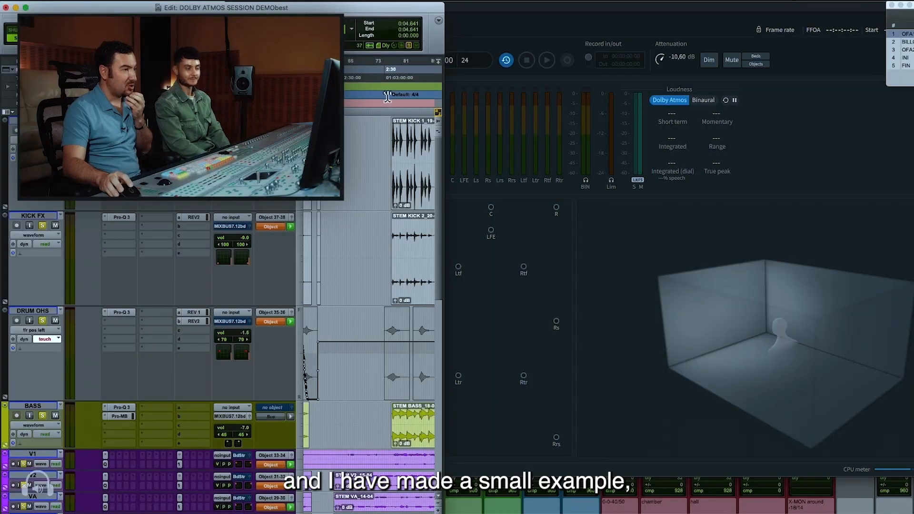
Examine the front/rear position automation on the DRUM OHS track enlarged around 1:17 to 1:20
{"action": "key", "text": "r"}
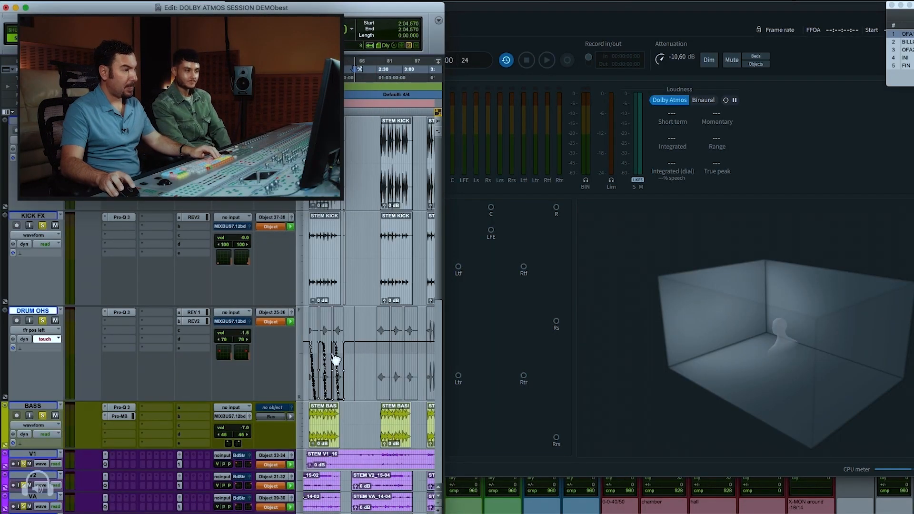
{"action": "left_click", "coordinate": [325, 358]}
{"action": "key", "text": "t"}
{"action": "key", "text": "t"}
{"action": "key", "text": "t"}
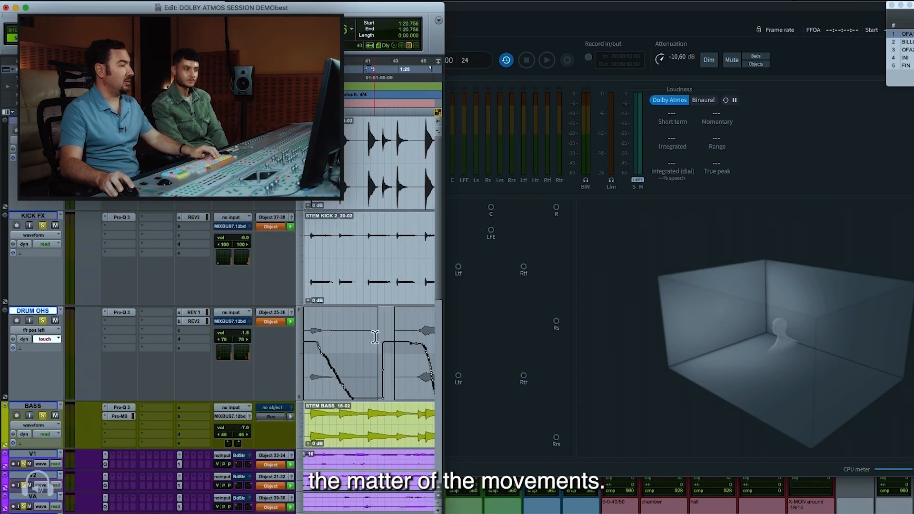
{"action": "left_click", "coordinate": [367, 335]}
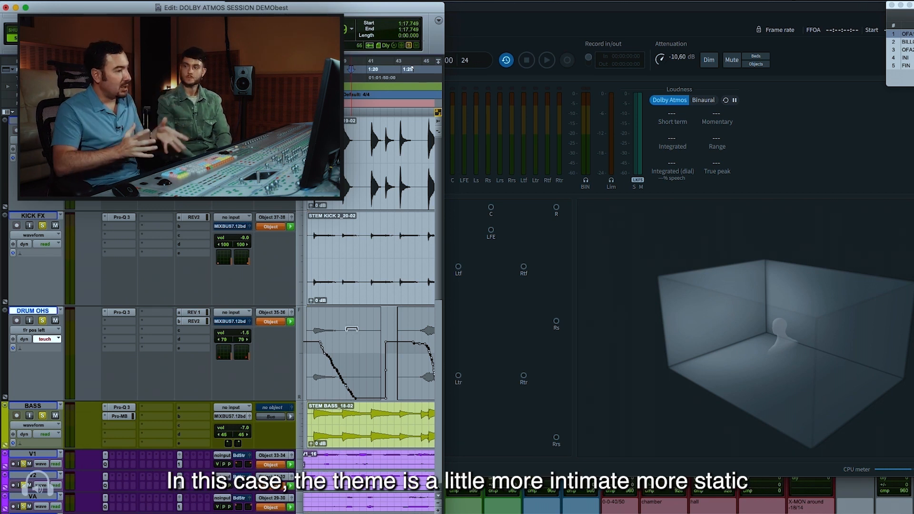
Solo only DRUM OHS, play it from 1:10.231 to watch its objects in the Renderer, and show more of its position automation
{"action": "scroll", "coordinate": [362, 333], "scroll_direction": "left", "scroll_amount": 2}
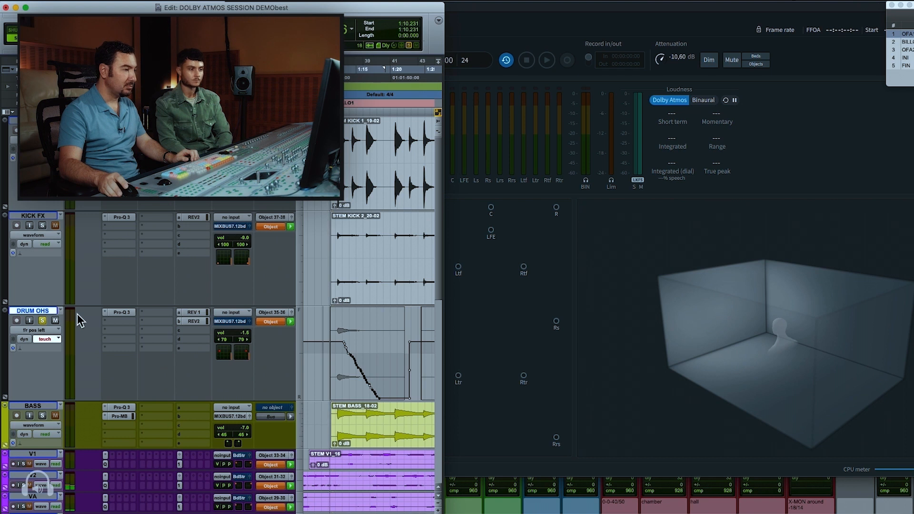
{"action": "key", "text": "space"}
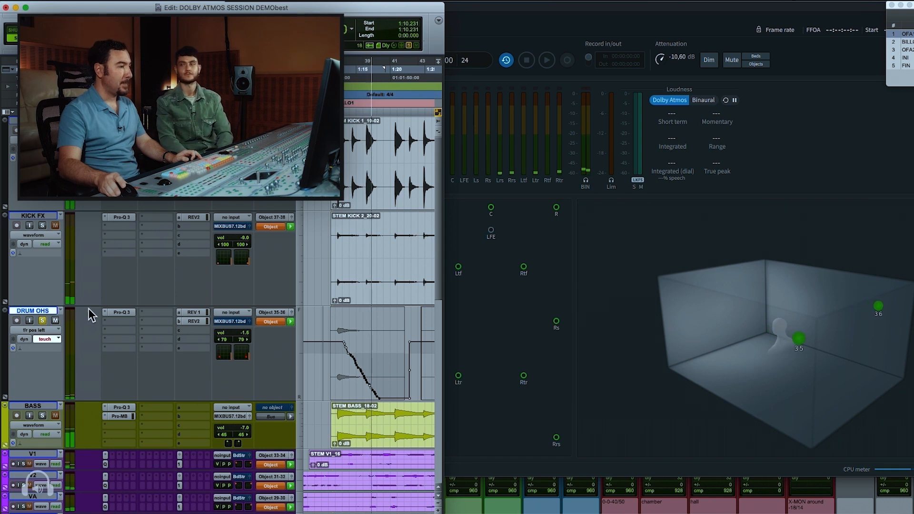
{"action": "key", "text": "space"}
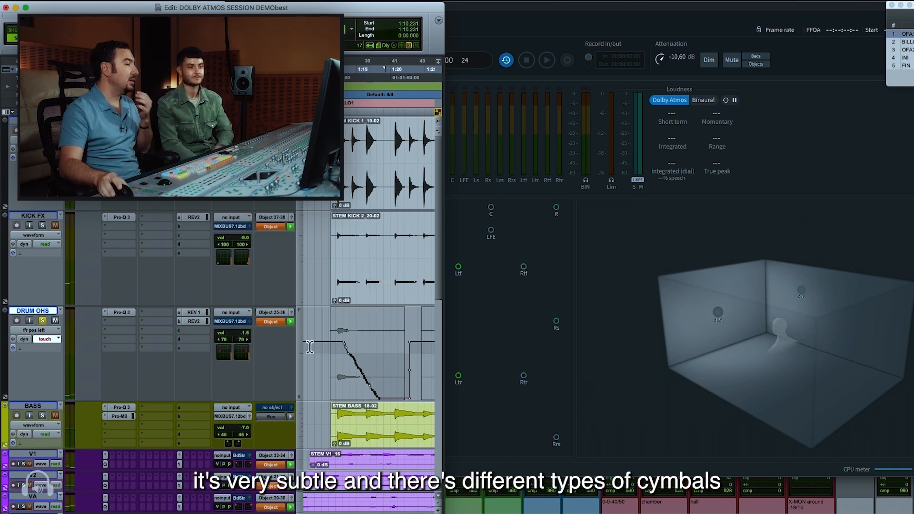
{"action": "key", "text": "r"}
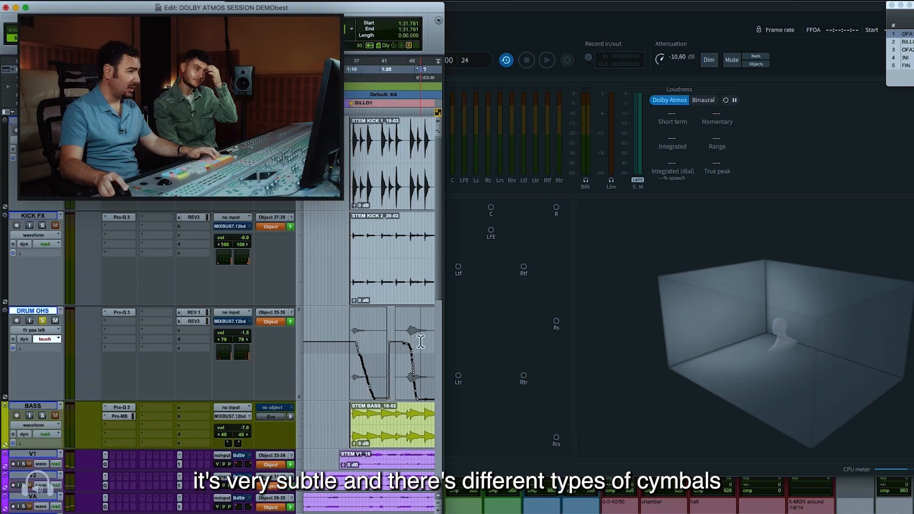
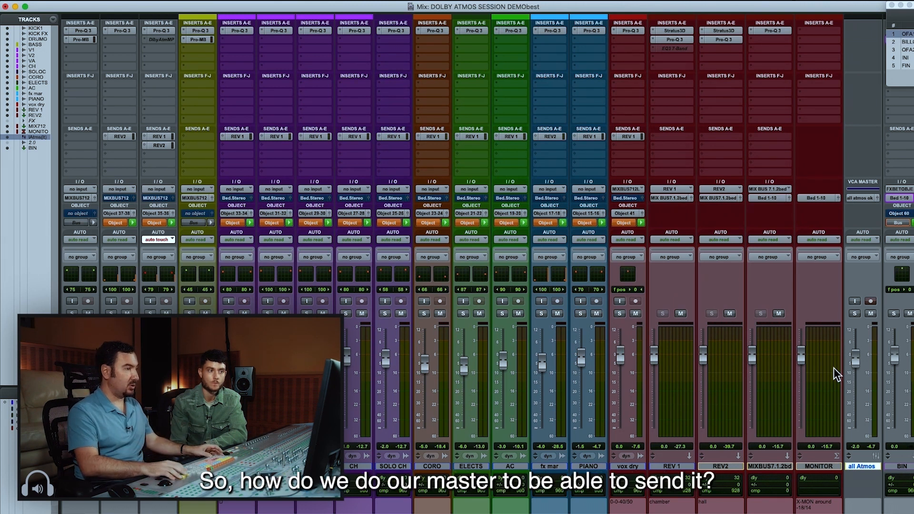
Open the Bounce Mix settings from the session and choose WAV (Dolby Atmos ADM BWF) as the file type
{"action": "key", "text": "super+equal"}
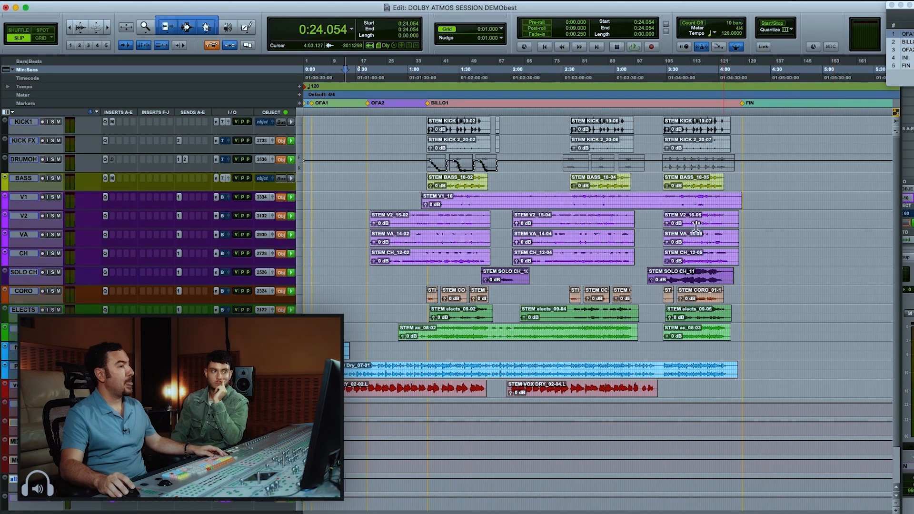
{"action": "key", "text": "super+Tab"}
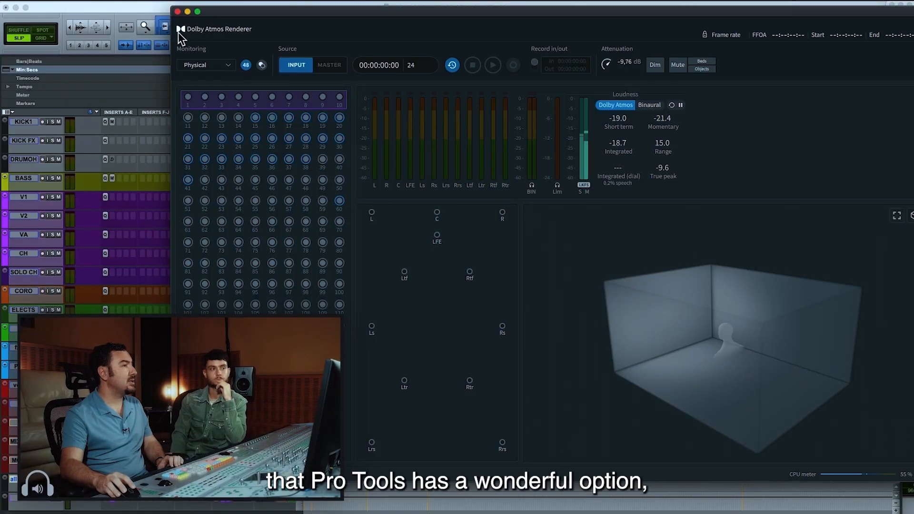
{"action": "left_click", "coordinate": [155, 10]}
{"action": "left_click", "coordinate": [72, 4]}
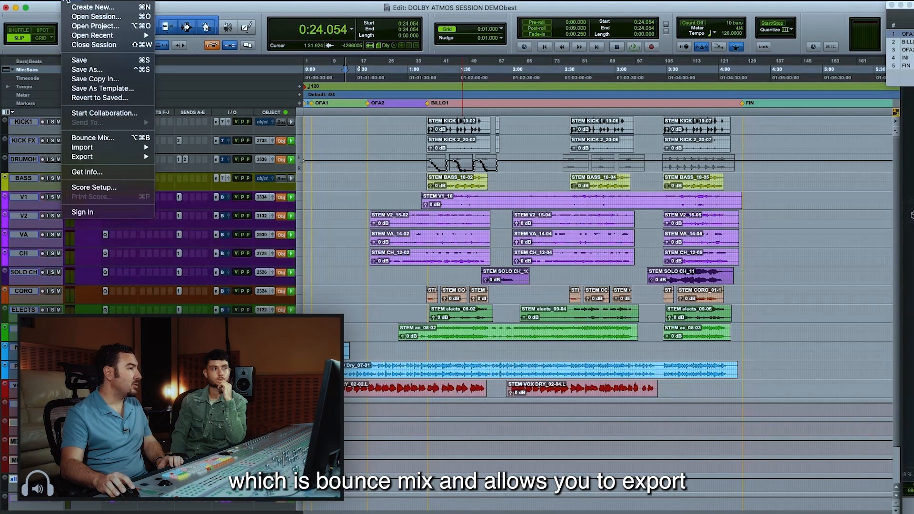
{"action": "left_click", "coordinate": [90, 138]}
{"action": "left_click", "coordinate": [450, 142]}
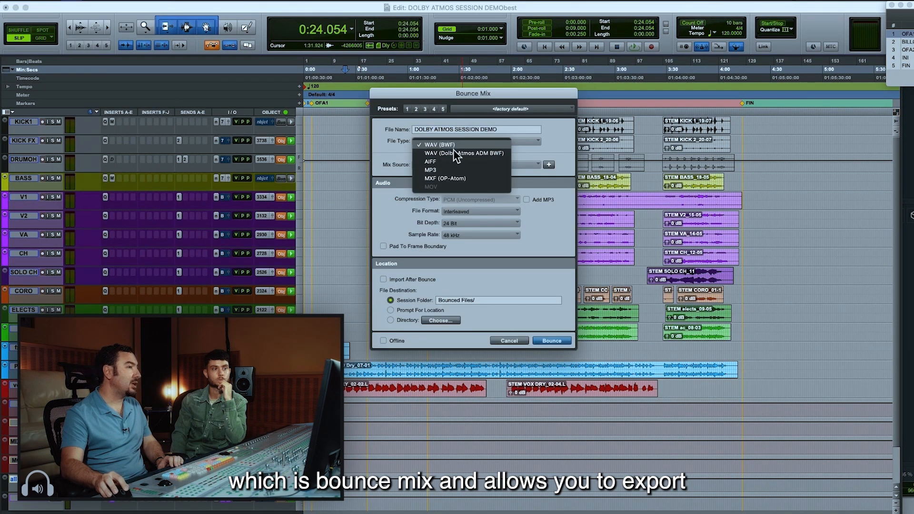
{"action": "left_click", "coordinate": [503, 154]}
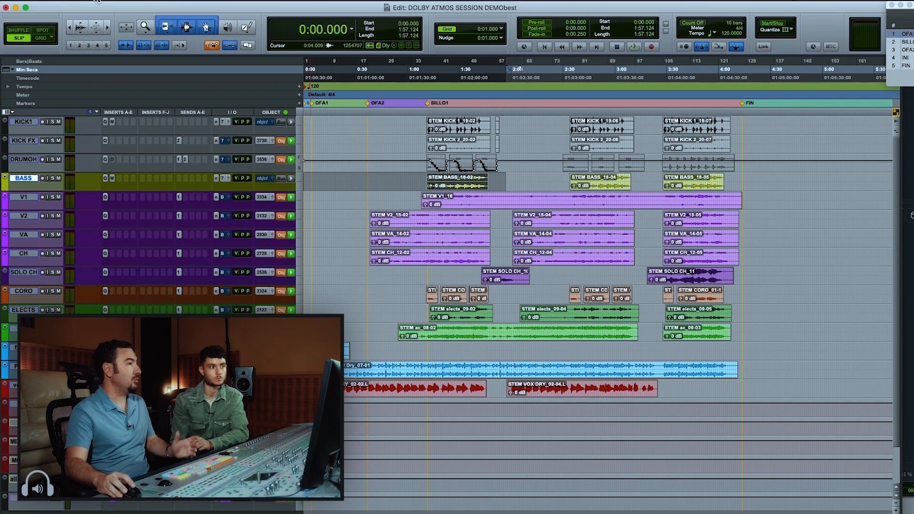
Reopen the Bounce Mix settings for the 0:00.000 to 1:57.124 selection and confirm WAV (Dolby Atmos ADM BWF) as the file type
{"action": "left_click", "coordinate": [69, 5]}
{"action": "mouse_move", "coordinate": [109, 143]}
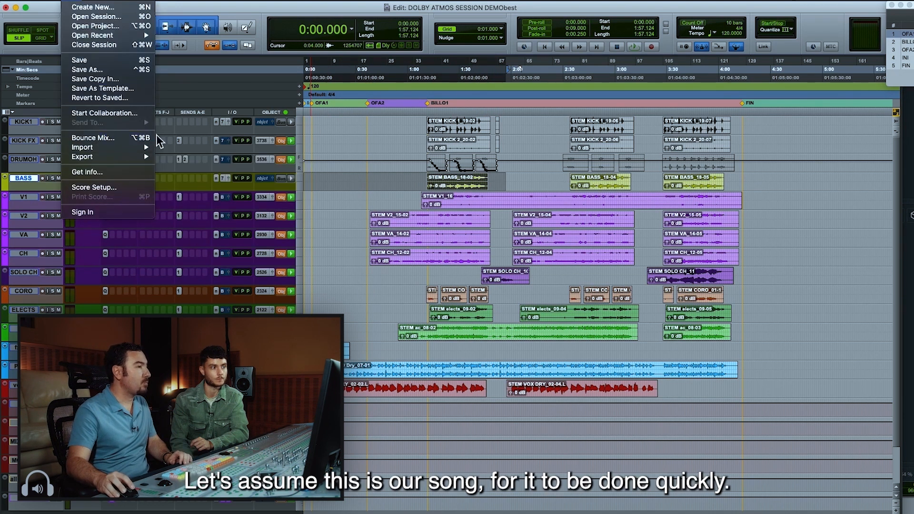
{"action": "left_click", "coordinate": [140, 138]}
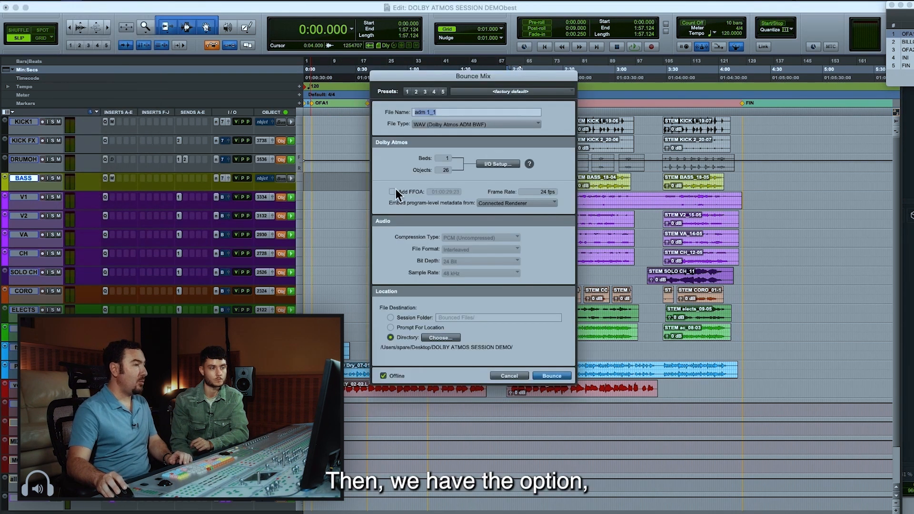
{"action": "left_click", "coordinate": [448, 125]}
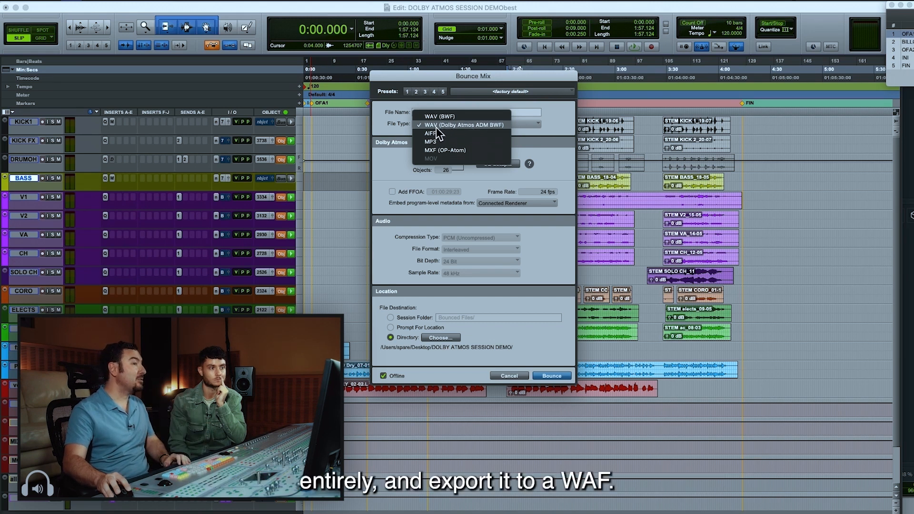
{"action": "left_click", "coordinate": [491, 128]}
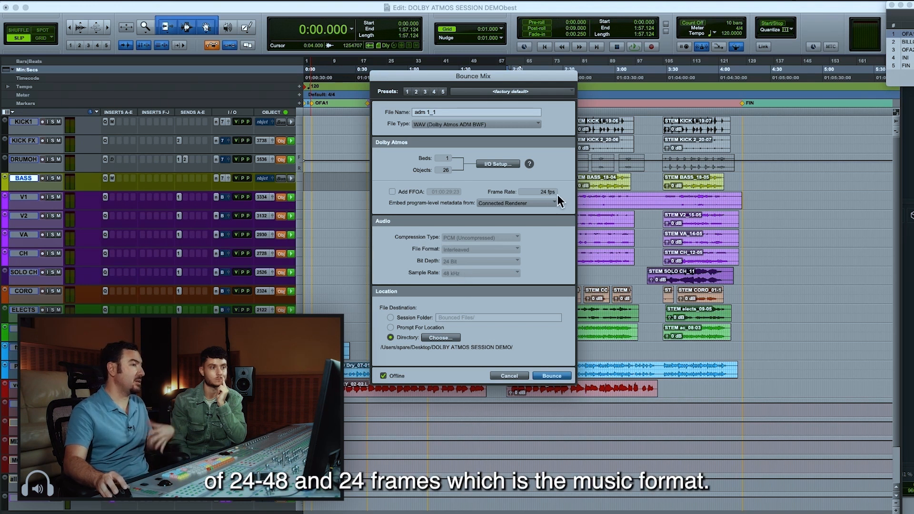
Choose the DOLBY ATMOS SESSION DEMO folder as destination, name the file "adm dolby 1" and bounce it
{"action": "left_click", "coordinate": [428, 338]}
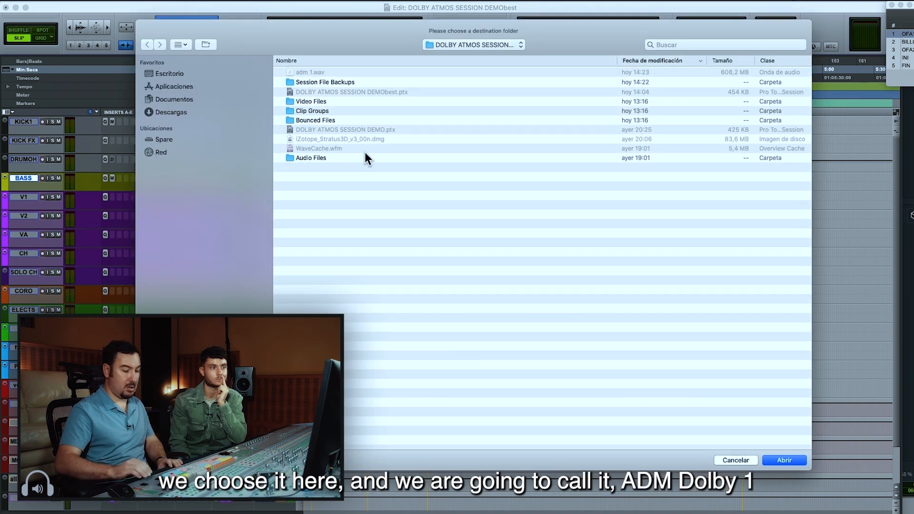
{"action": "key", "text": "Return"}
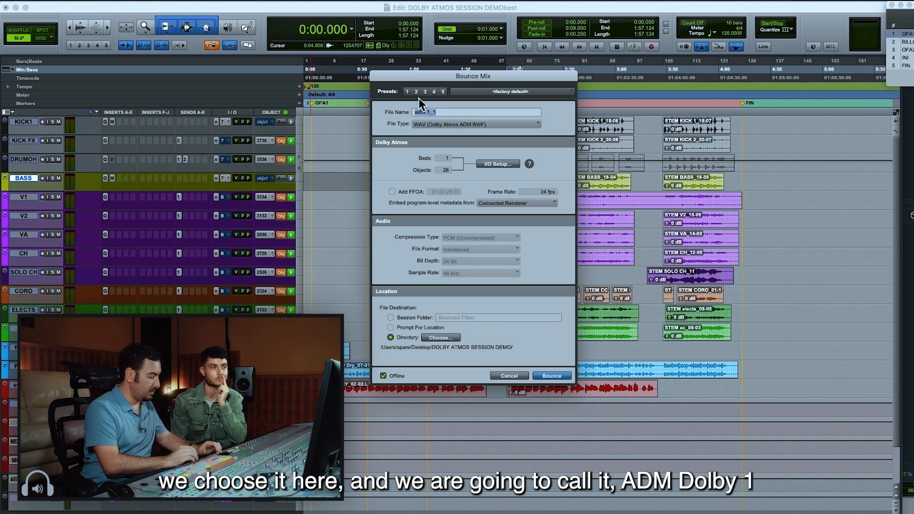
{"action": "type", "text": "adm dolby 1"}
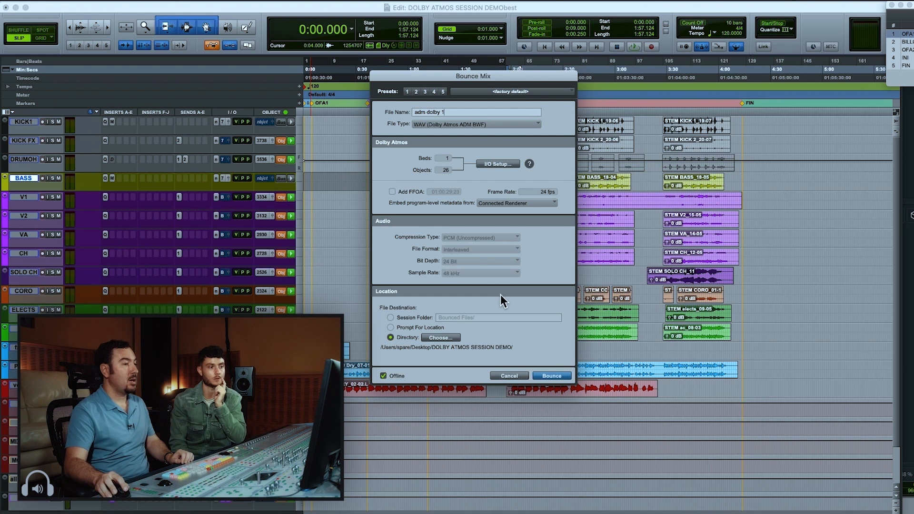
{"action": "left_click", "coordinate": [550, 376]}
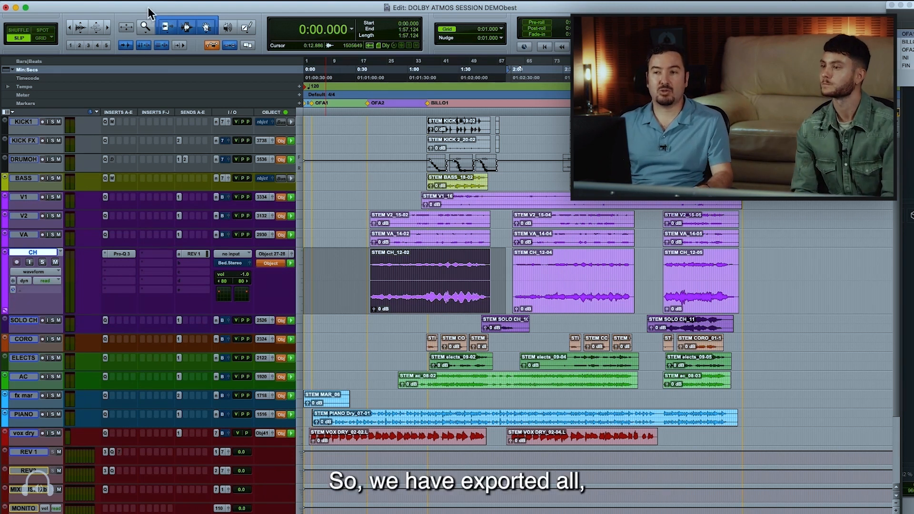
Save the session under the new name "DOLBY ATMOS SESSION DEMObest adm"
{"action": "left_click", "coordinate": [65, 2]}
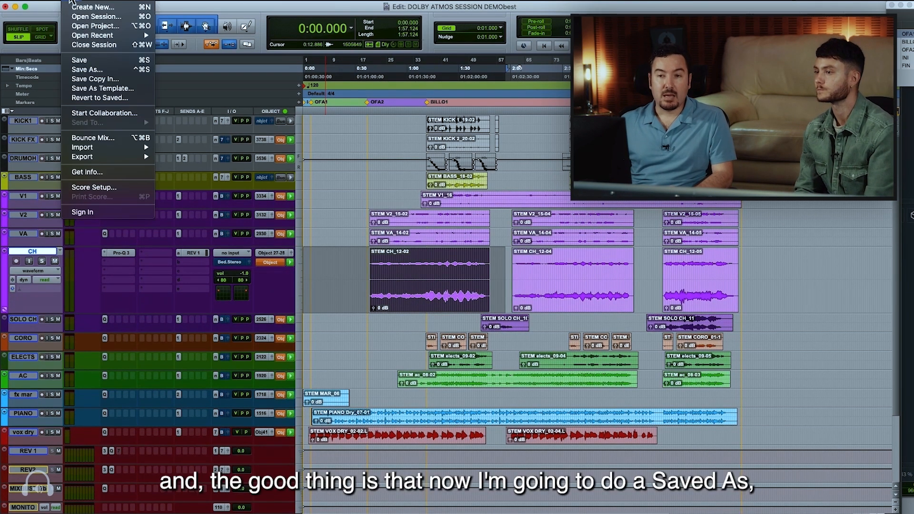
{"action": "left_click", "coordinate": [111, 72]}
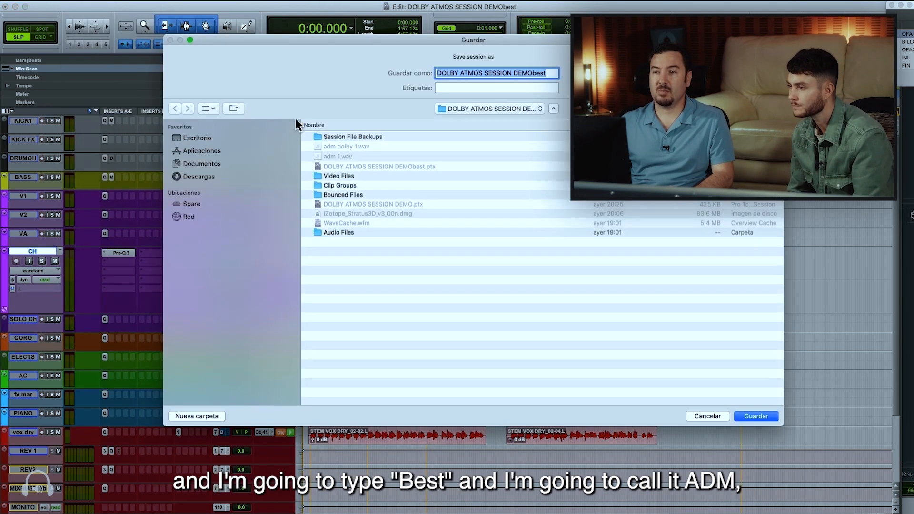
{"action": "left_click", "coordinate": [549, 72]}
{"action": "type", "text": "adm"}
{"action": "key", "text": "Return"}
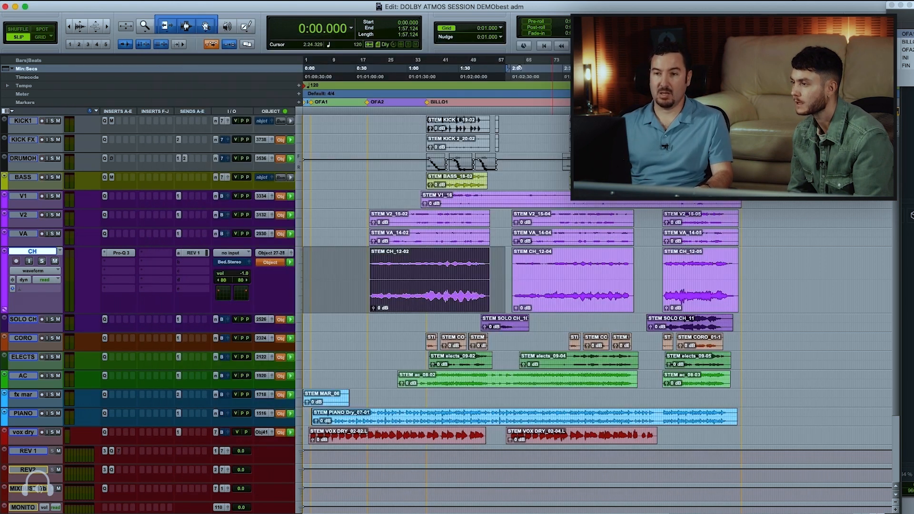
Delete all tracks from KICK1 through all Atmos together with their clips, keeping only the BIN track
{"action": "left_click", "coordinate": [41, 121]}
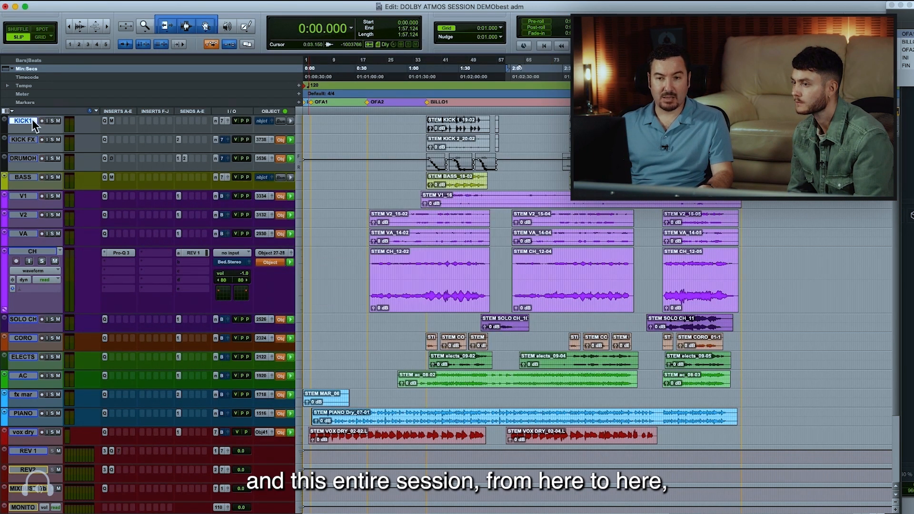
{"action": "scroll", "coordinate": [47, 310], "scroll_direction": "down", "scroll_amount": 5}
{"action": "left_click", "coordinate": [25, 451], "text": "shift"}
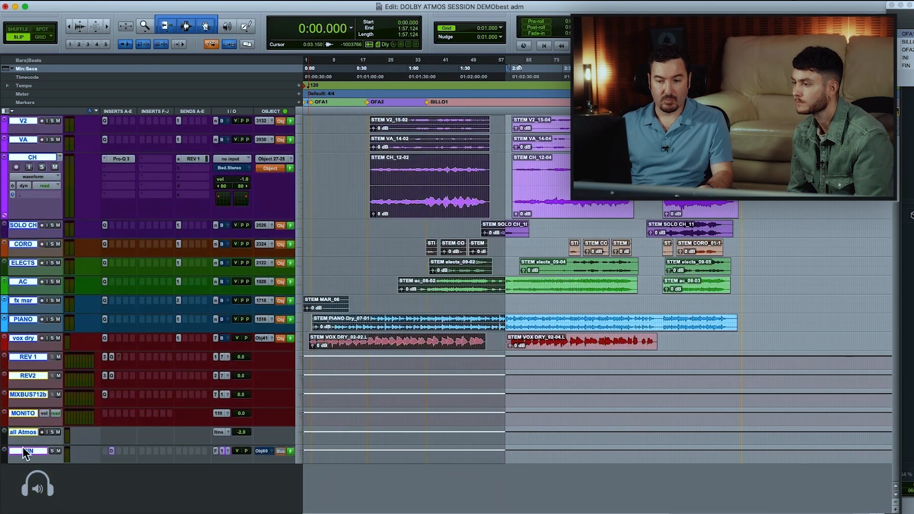
{"action": "left_click", "coordinate": [22, 434]}
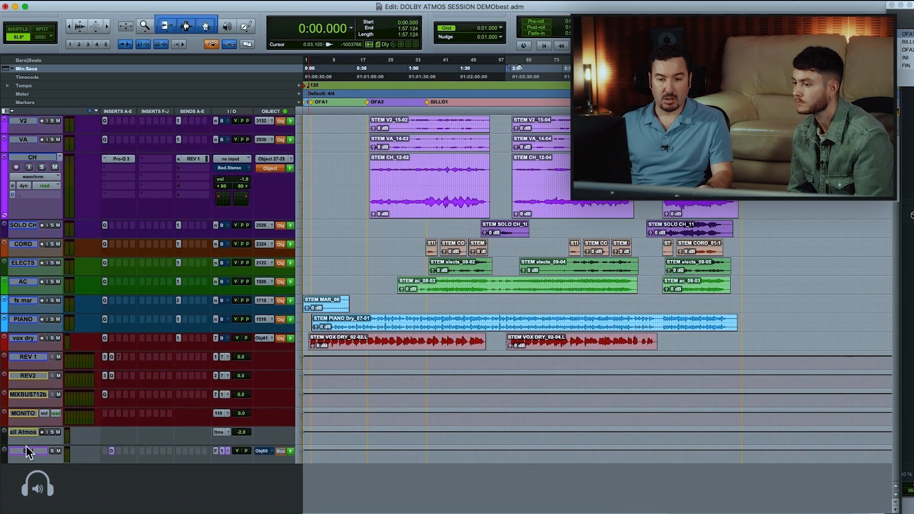
{"action": "left_click", "coordinate": [23, 434]}
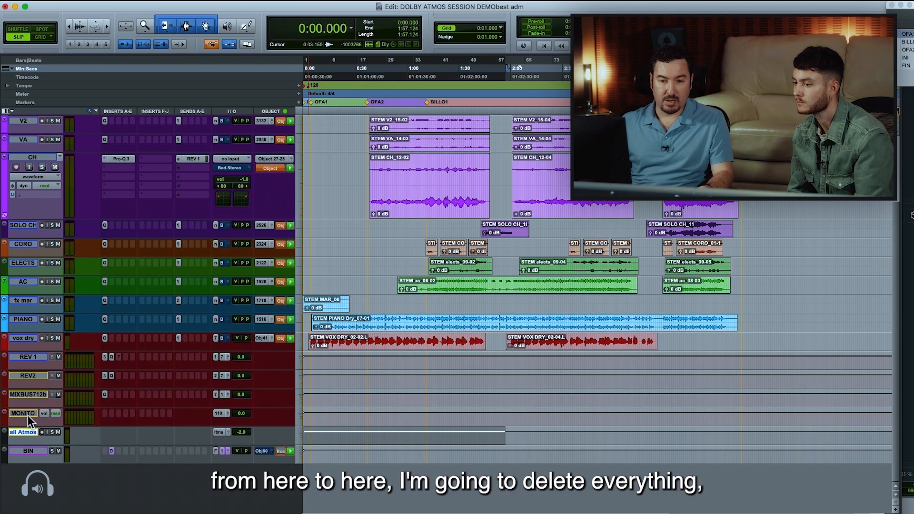
{"action": "scroll", "coordinate": [30, 405], "scroll_direction": "up", "scroll_amount": 5}
{"action": "left_click", "coordinate": [20, 121], "text": "shift"}
{"action": "right_click", "coordinate": [20, 121]}
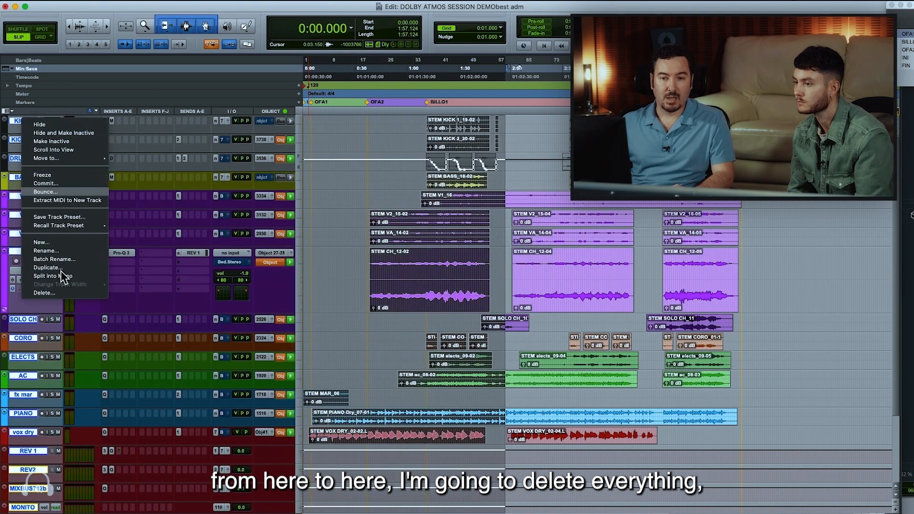
{"action": "left_click", "coordinate": [69, 294]}
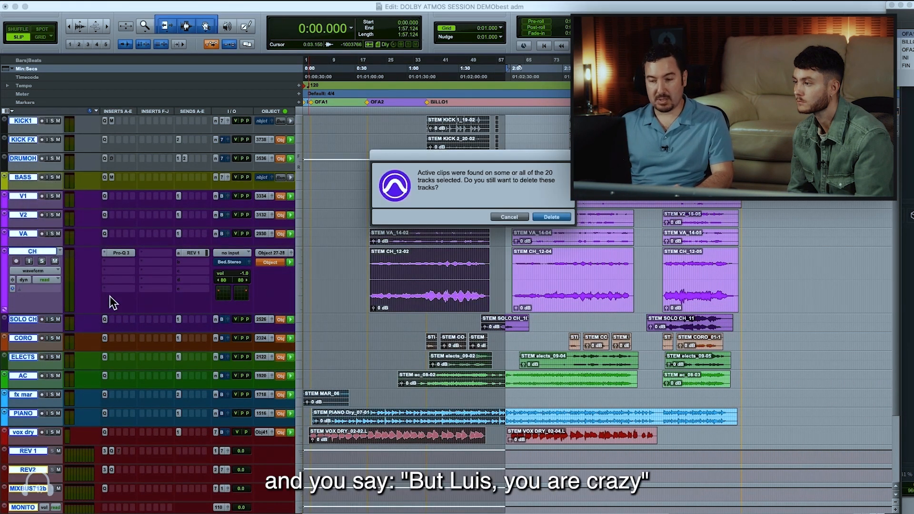
{"action": "key", "text": "Return"}
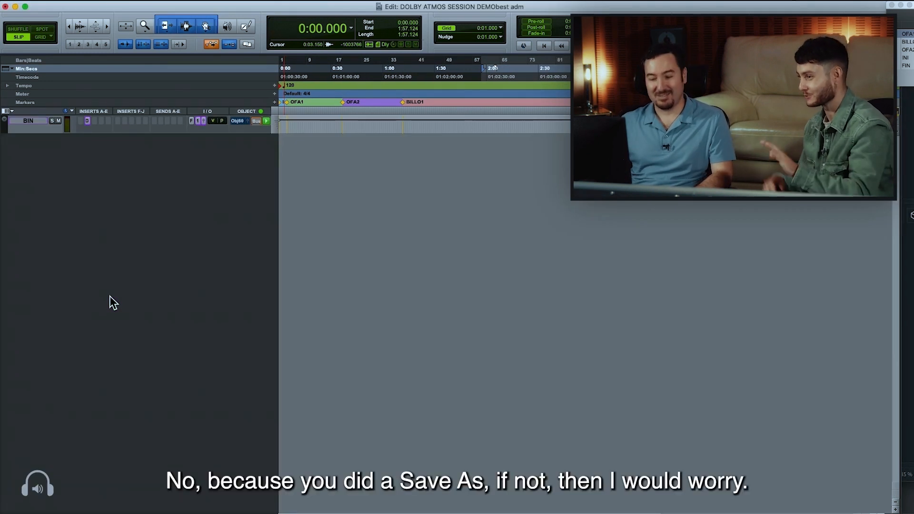
{"action": "key", "text": "Return"}
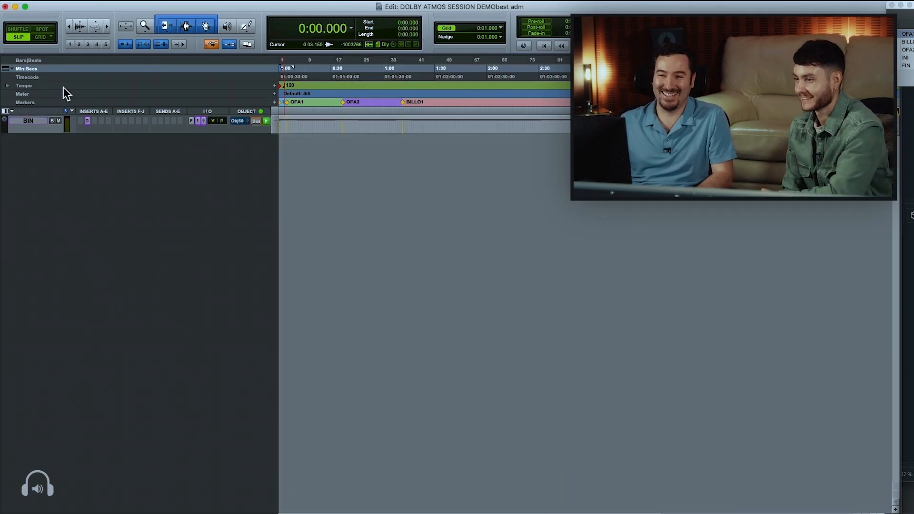
Import the session data of "adm dolby 1.wav" with every source track as a new track, and reduce the heights of all tracks
{"action": "left_click", "coordinate": [72, 1]}
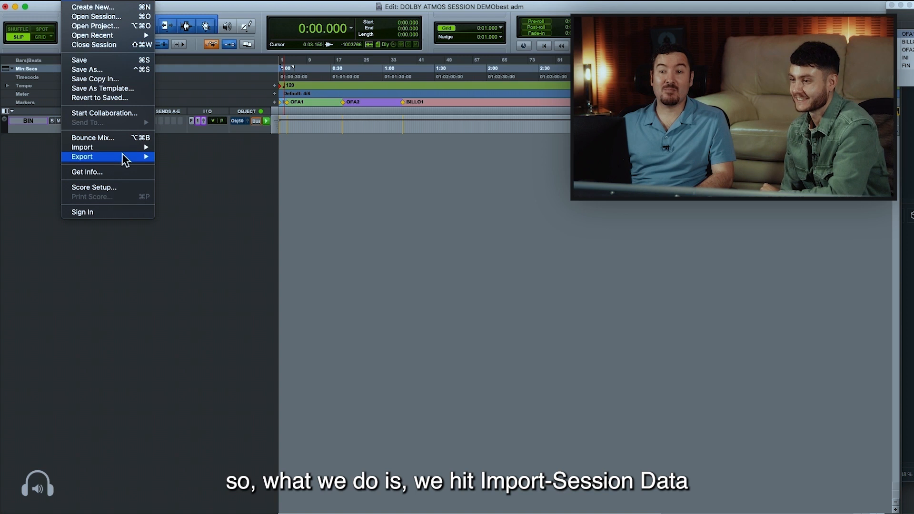
{"action": "mouse_move", "coordinate": [125, 147]}
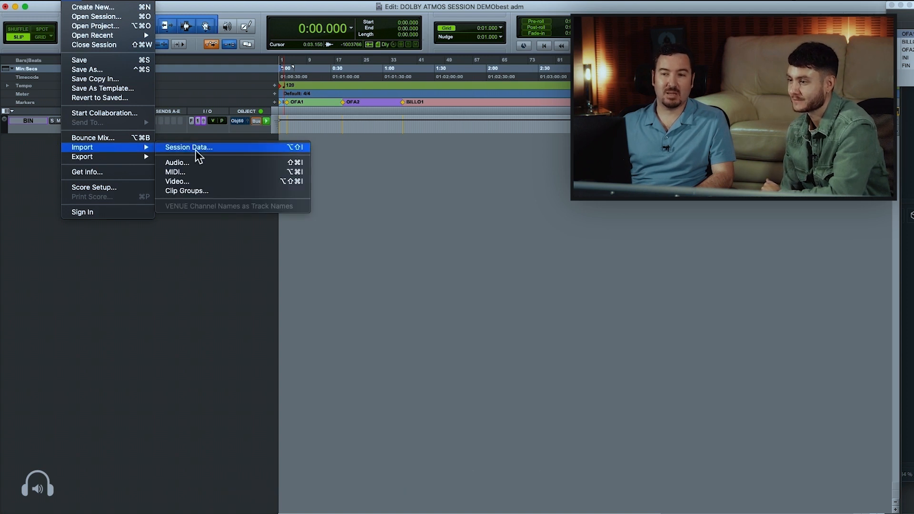
{"action": "left_click", "coordinate": [198, 153]}
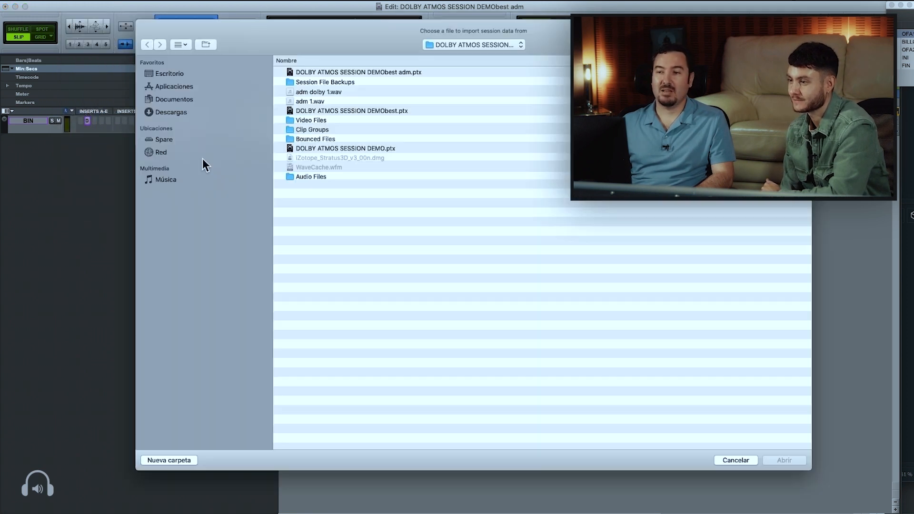
{"action": "left_click", "coordinate": [323, 93]}
{"action": "left_click", "coordinate": [785, 461]}
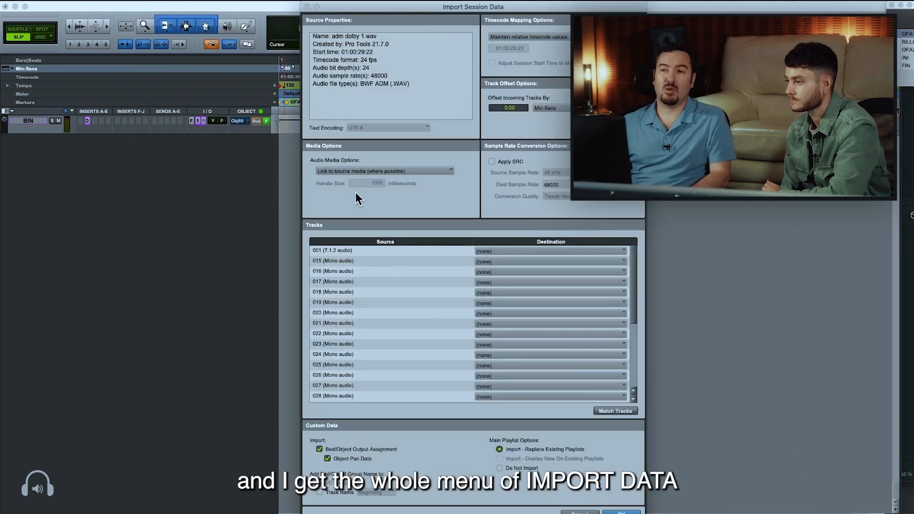
{"action": "key", "text": "super+a"}
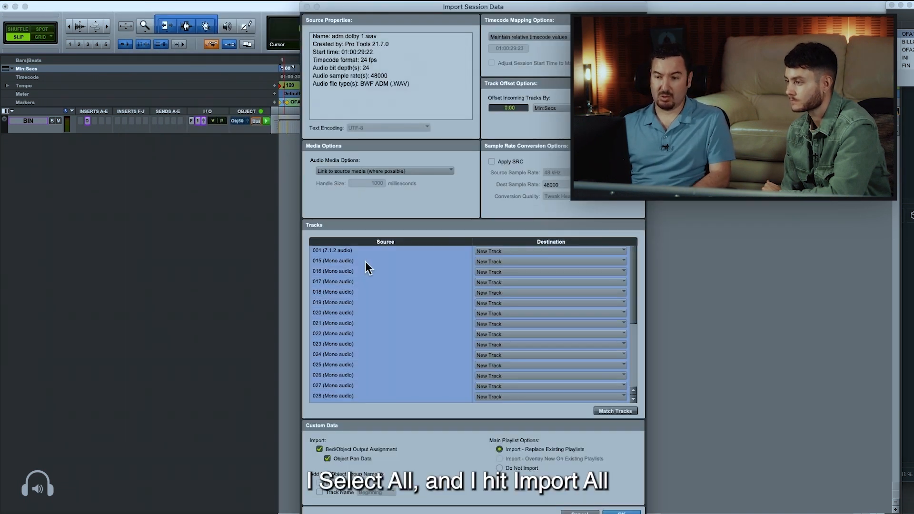
{"action": "left_click", "coordinate": [621, 512]}
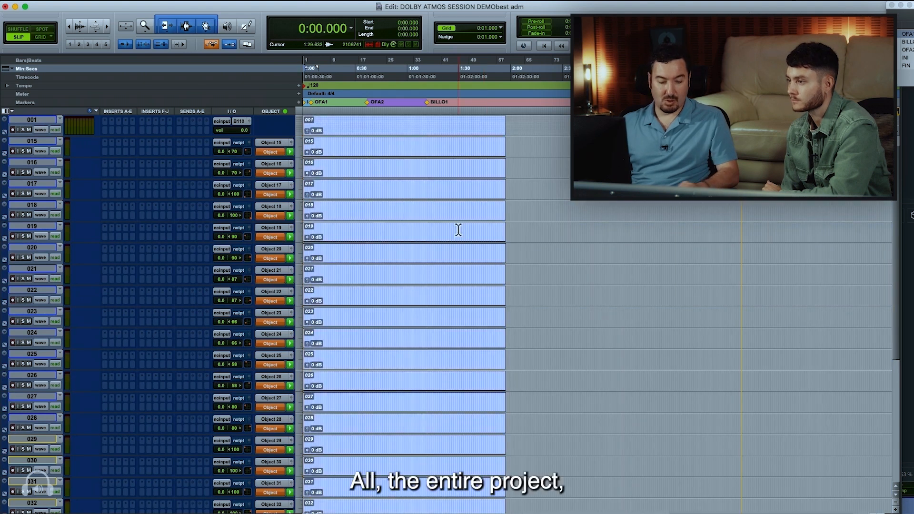
{"action": "key", "text": "ctrl+Down"}
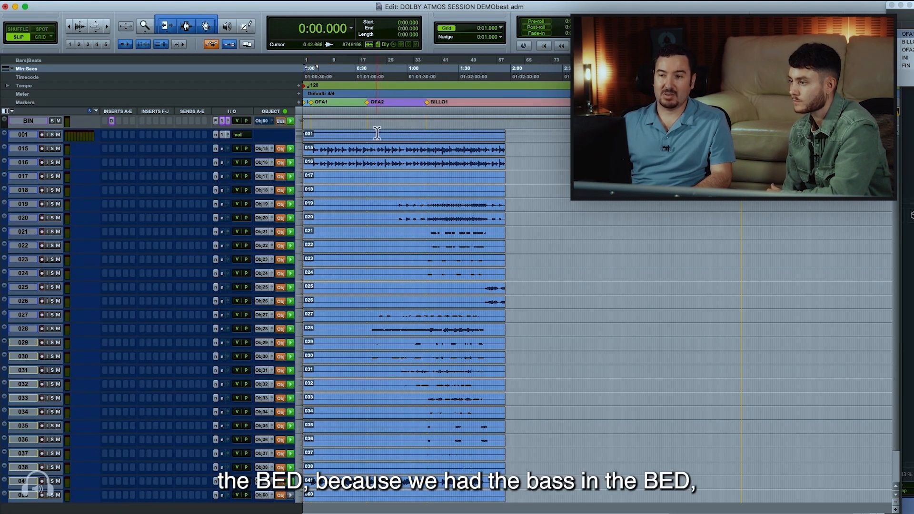
Examine the waveforms of bed track 001 at an enlarged height, return it to its compact height and place the cursor at 1:01.282
{"action": "key", "text": "ctrl+Up"}
{"action": "key", "text": "ctrl+Up"}
{"action": "key", "text": "ctrl+Up"}
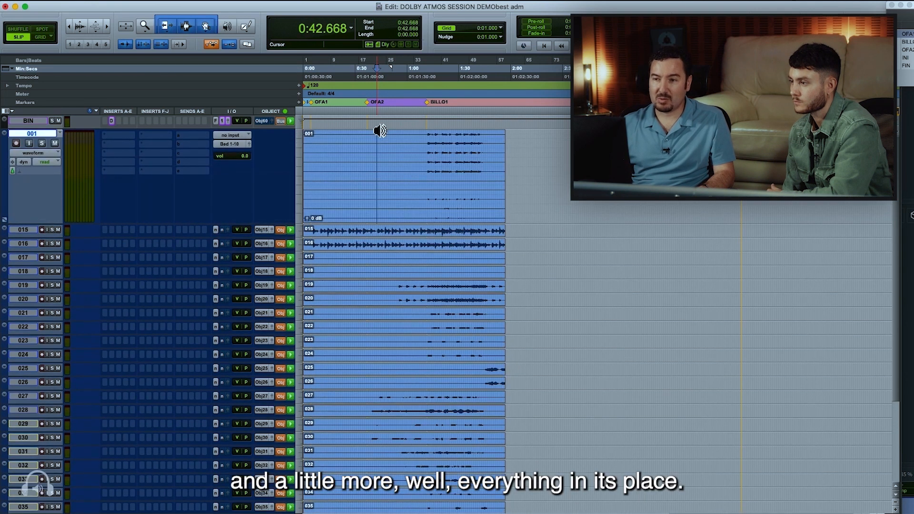
{"action": "double_click", "coordinate": [425, 146]}
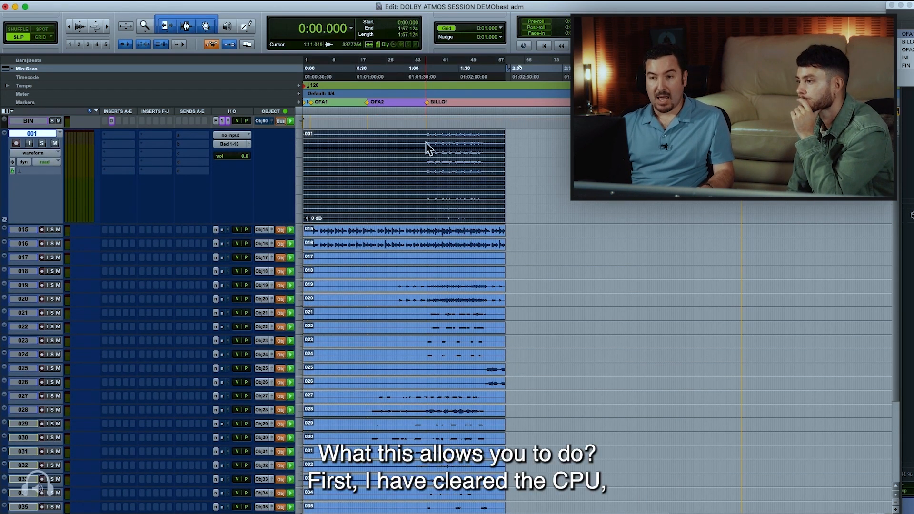
{"action": "key", "text": "ctrl+Down"}
{"action": "key", "text": "ctrl+Down"}
{"action": "key", "text": "ctrl+Down"}
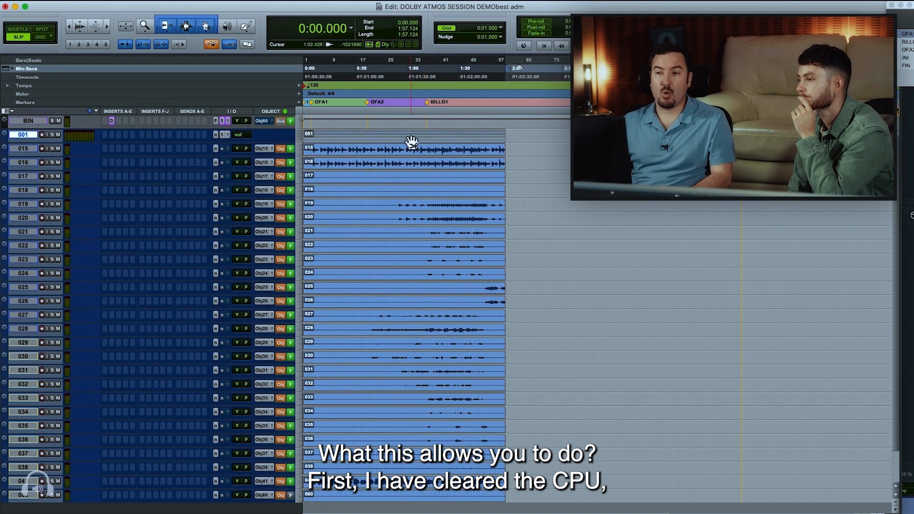
{"action": "left_click", "coordinate": [409, 135]}
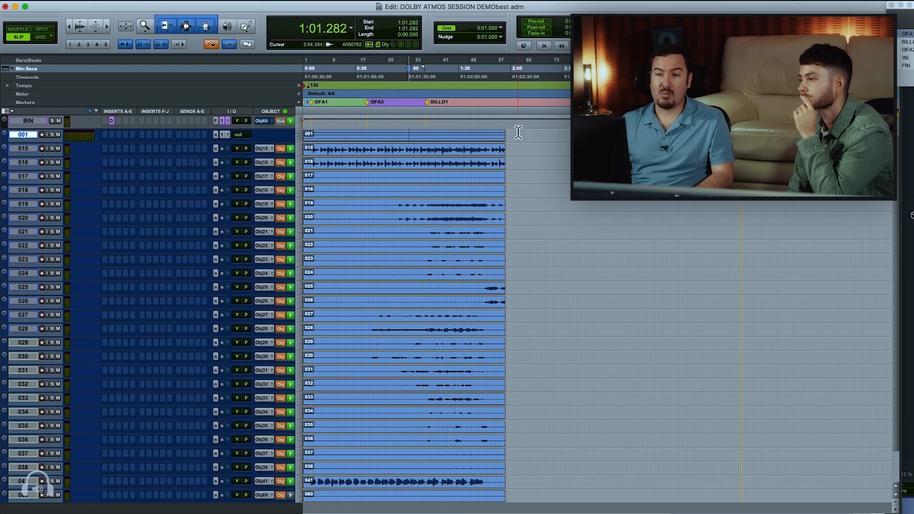
Show the track list and duplicate the imported clips on all tracks twice, so three copies of the song follow one another
{"action": "left_click", "coordinate": [5, 510]}
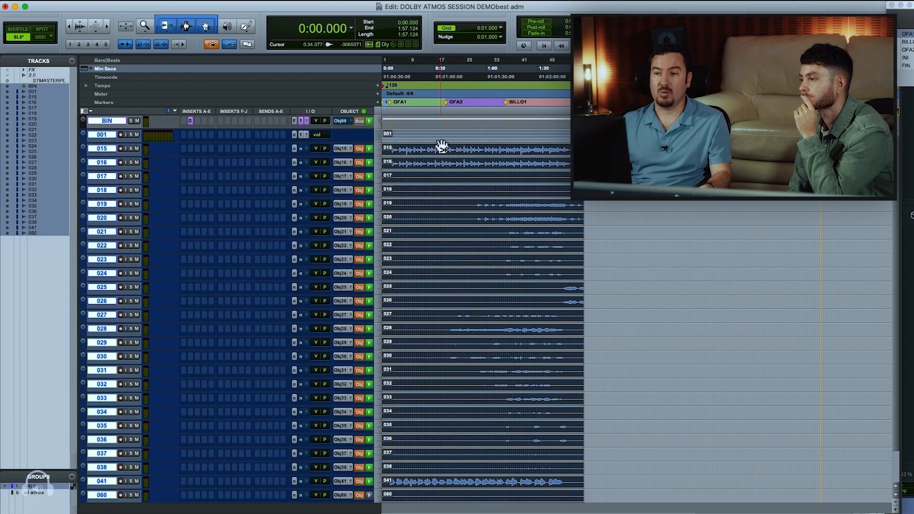
{"action": "key", "text": "super+d"}
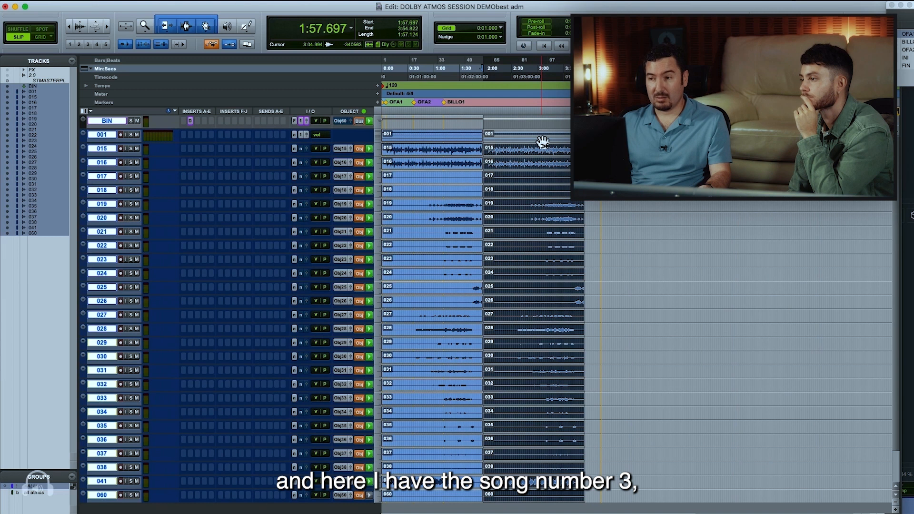
{"action": "key", "text": "super+d"}
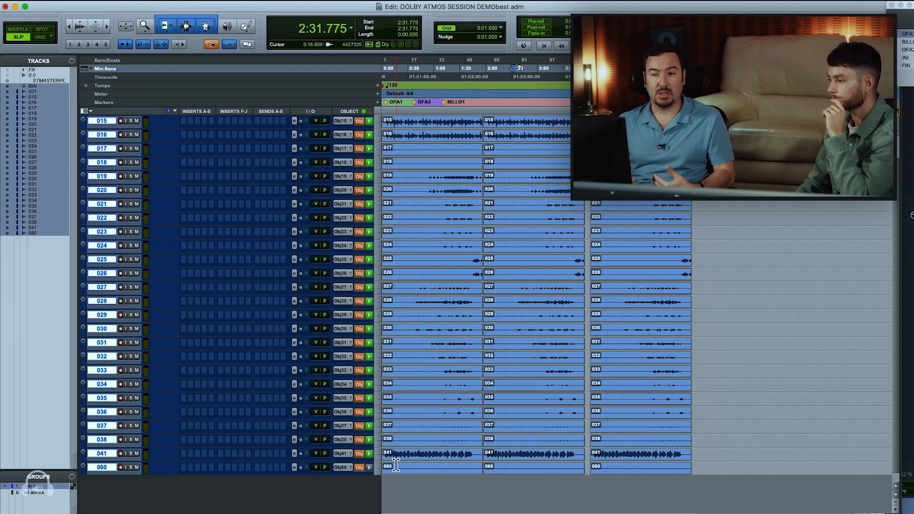
Audition the first song from 0:10.882, and select its clips on all tracks from 0:00.000 to 1:57.124
{"action": "scroll", "coordinate": [405, 187], "scroll_direction": "up", "scroll_amount": 2}
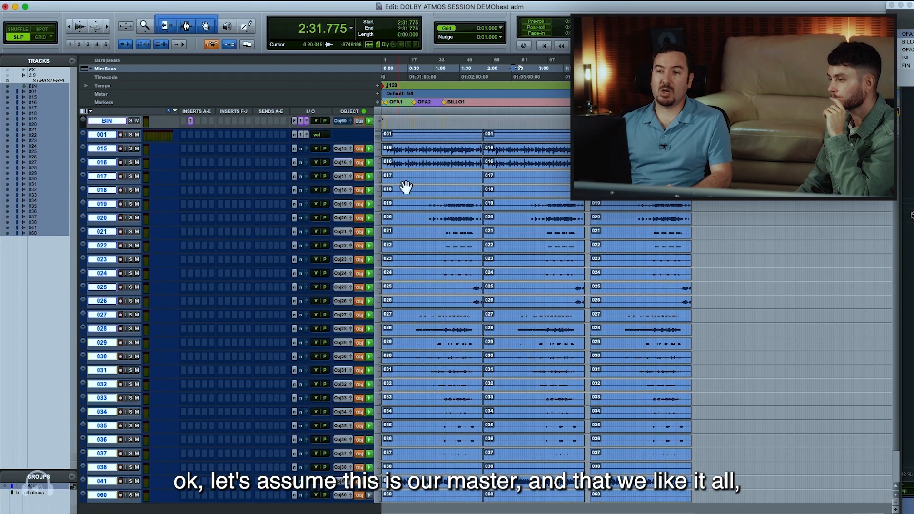
{"action": "left_click", "coordinate": [431, 144]}
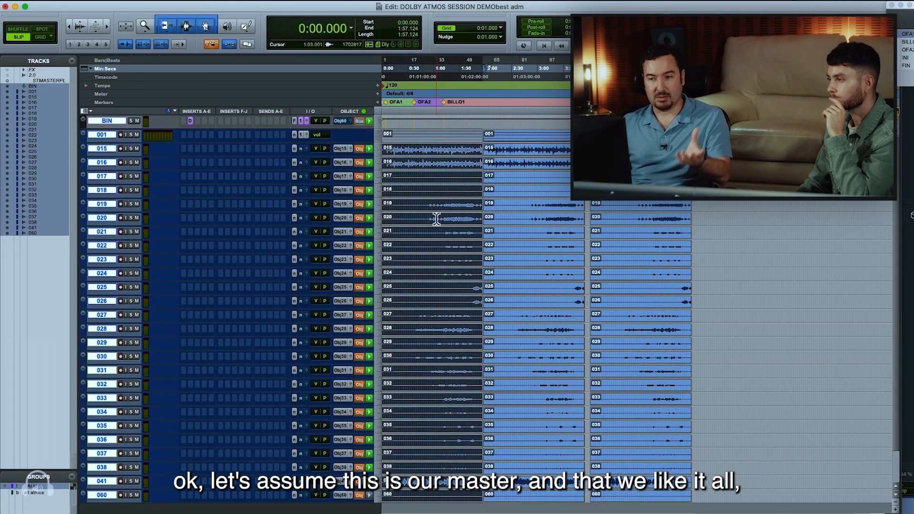
{"action": "scroll", "coordinate": [439, 282], "scroll_direction": "down", "scroll_amount": 3}
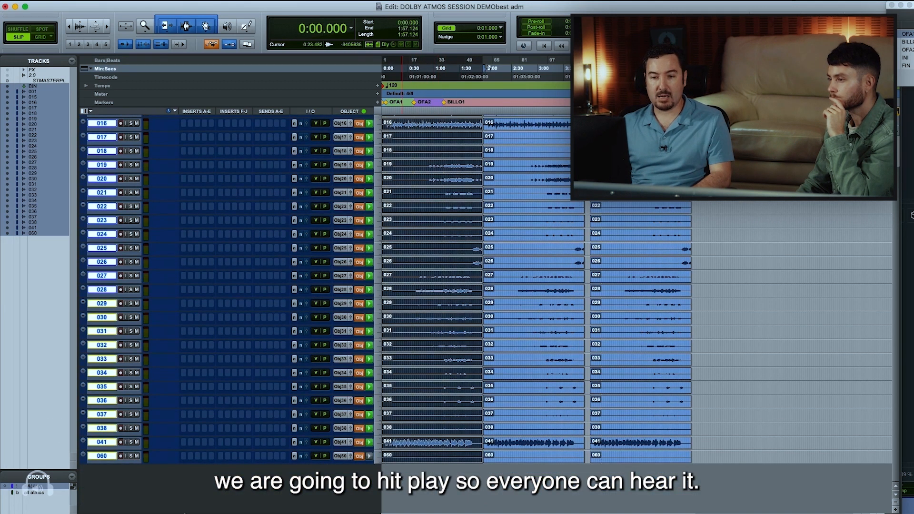
{"action": "left_click", "coordinate": [390, 444]}
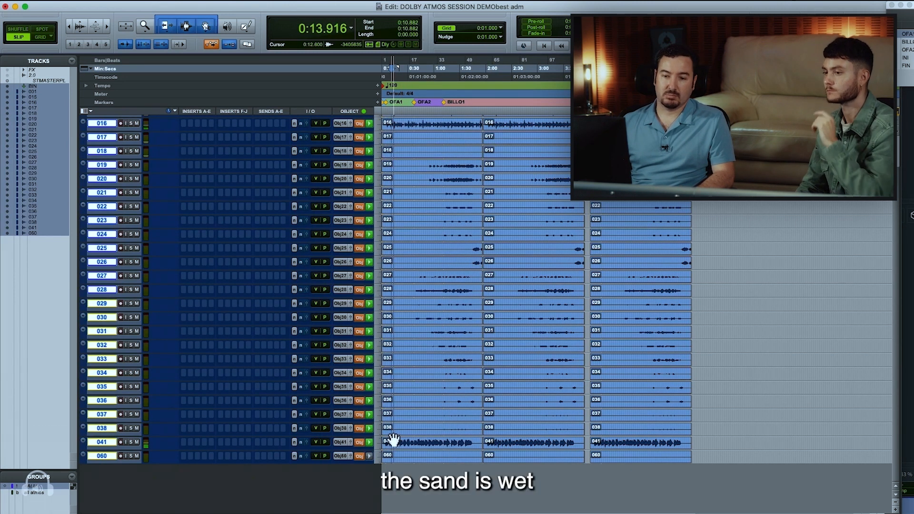
{"action": "key", "text": "space"}
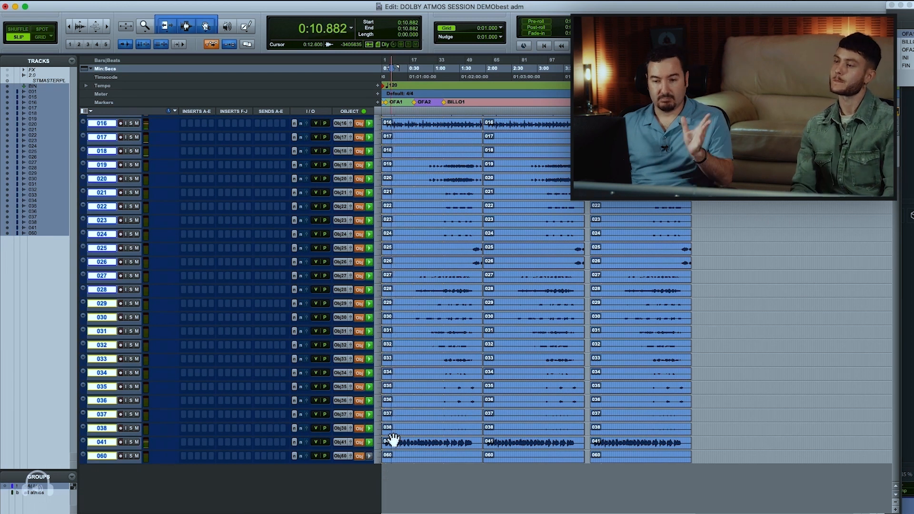
{"action": "left_click", "coordinate": [106, 454]}
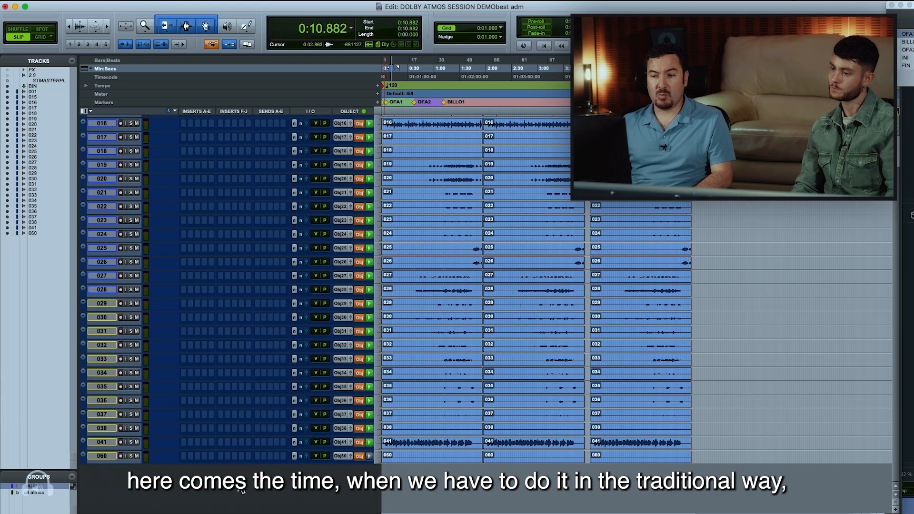
{"action": "left_click", "coordinate": [421, 461]}
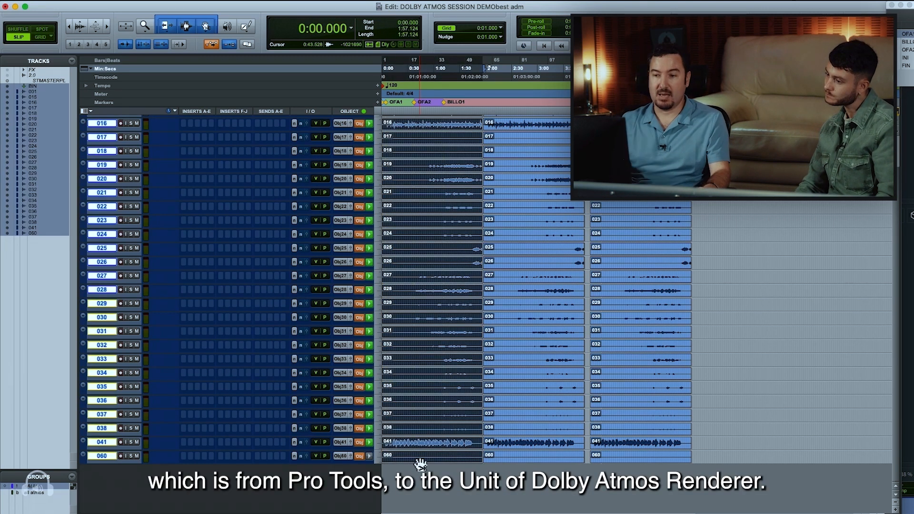
Switch to Dolby Atmos Renderer and set a new Desktop folder "master dolby demo 1" as the directory for a new master file
{"action": "key", "text": "super+Tab"}
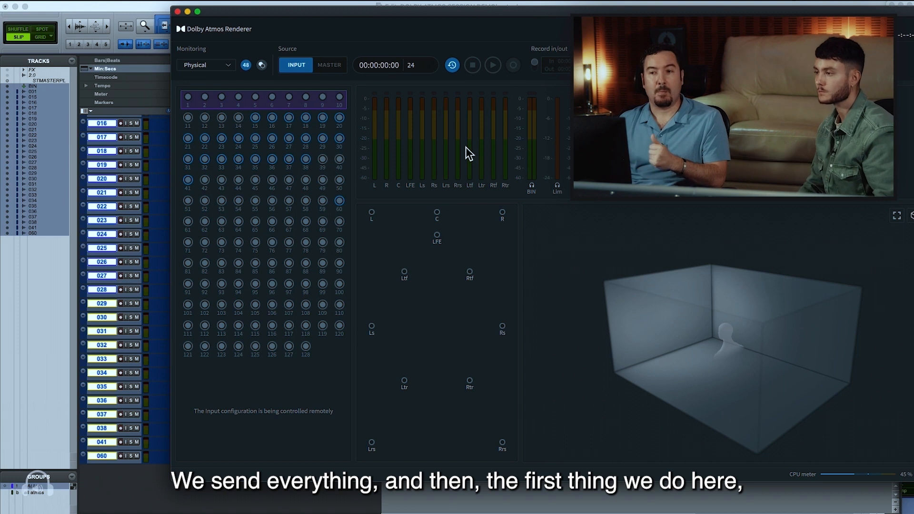
{"action": "left_click", "coordinate": [117, 0]}
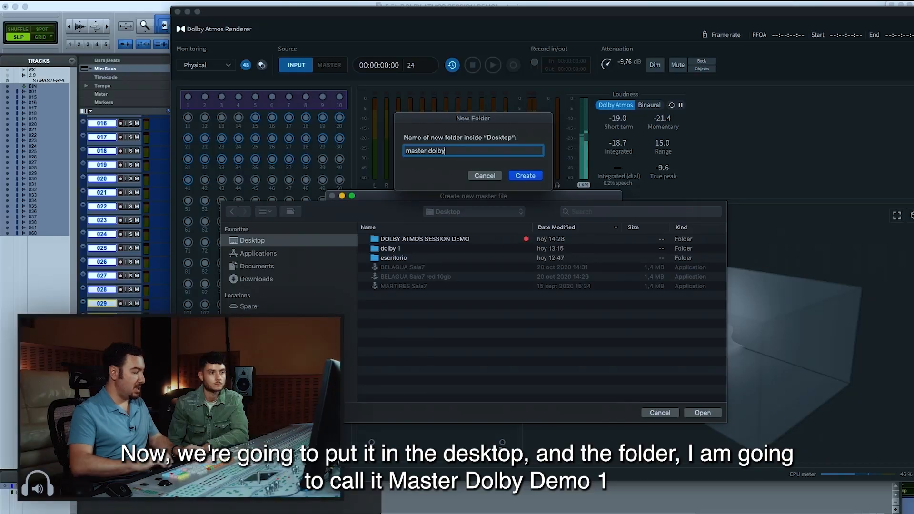
{"action": "type", "text": "demo 1"}
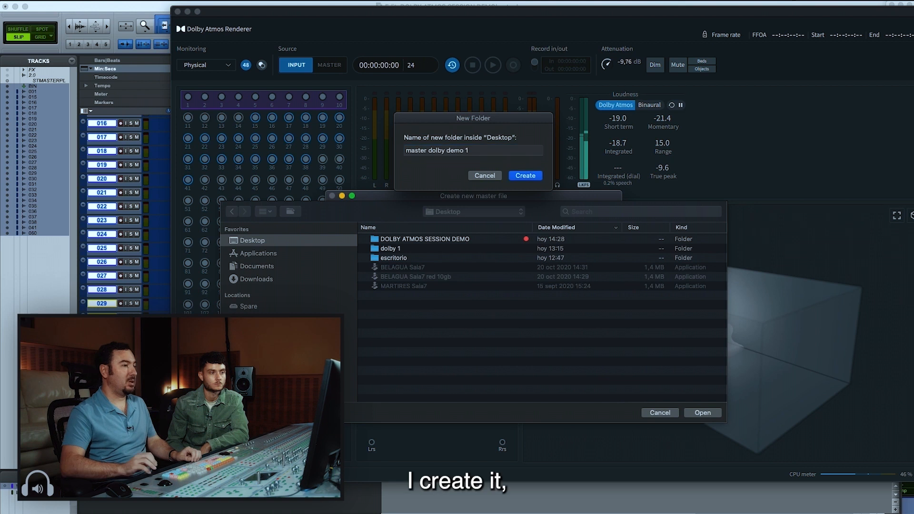
{"action": "key", "text": "Return"}
{"action": "left_click", "coordinate": [699, 412]}
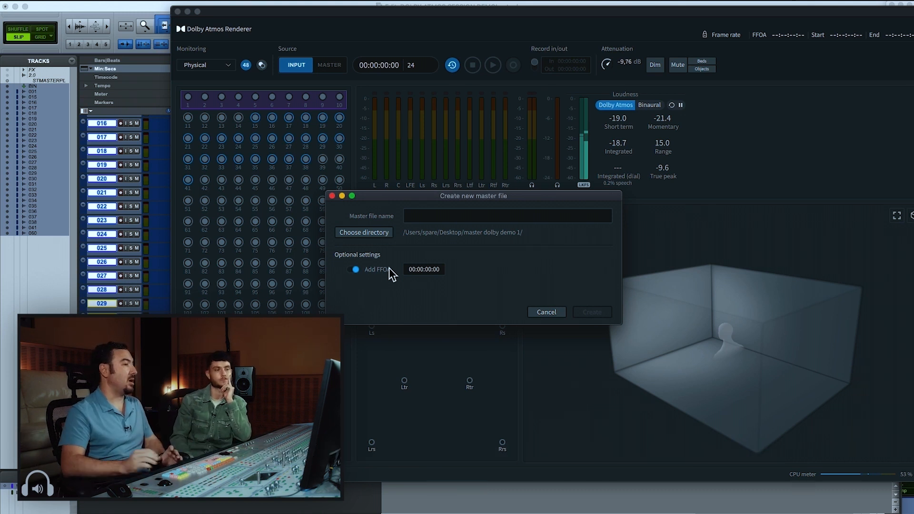
Disable the FFOA option, name the master file "dooooolby demo 1" and create it
{"action": "left_click", "coordinate": [359, 271]}
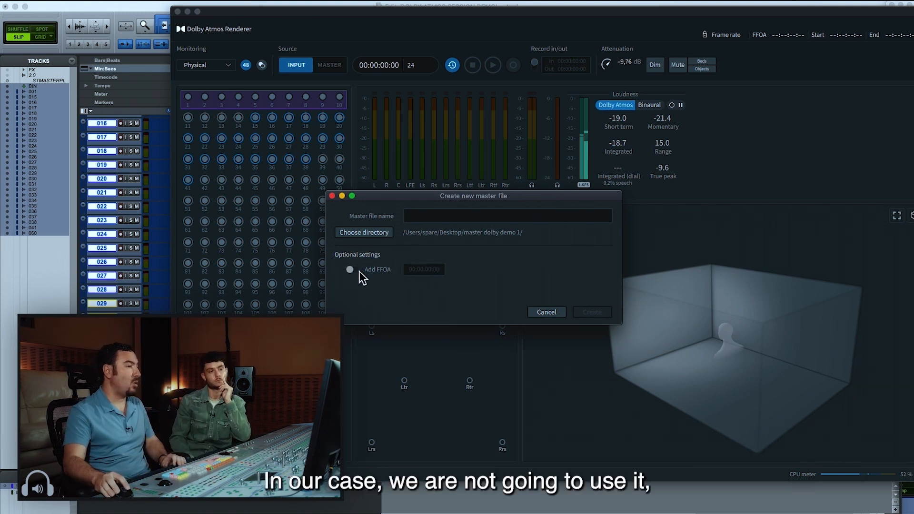
{"action": "left_click", "coordinate": [414, 211]}
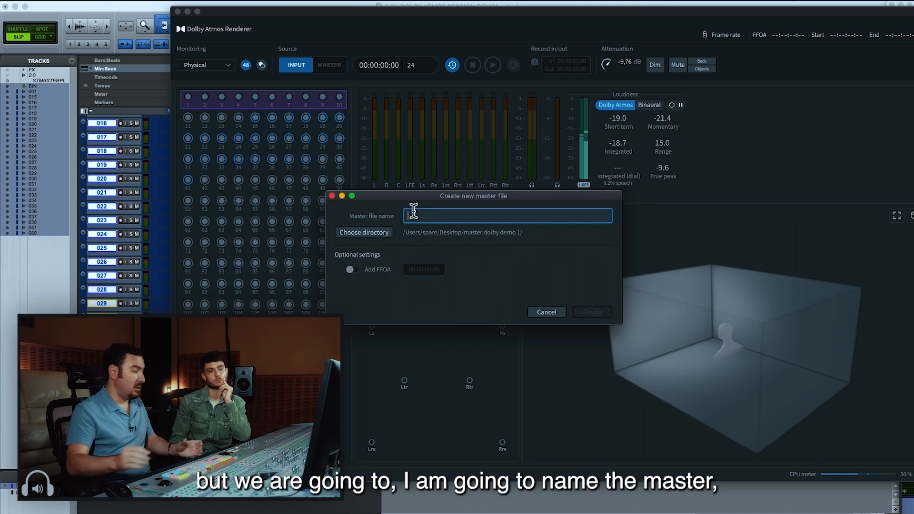
{"action": "type", "text": "dolb"}
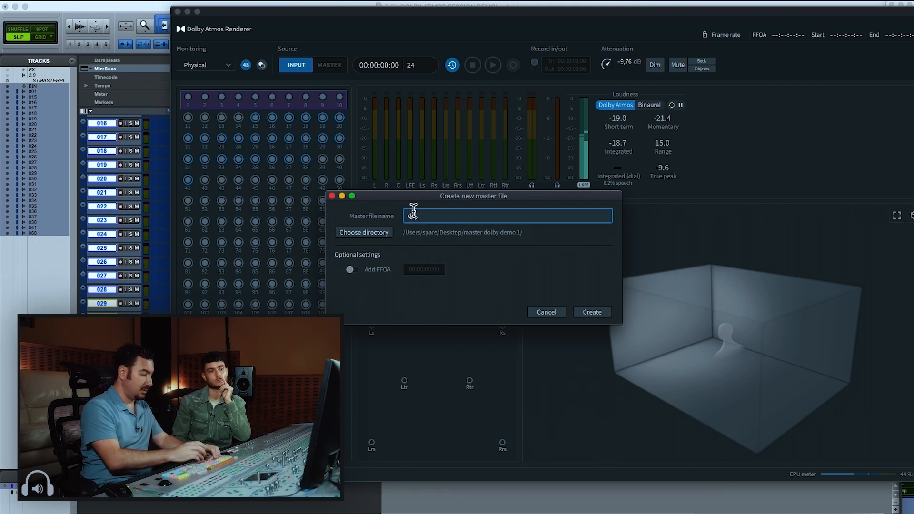
{"action": "type", "text": "y demo 1"}
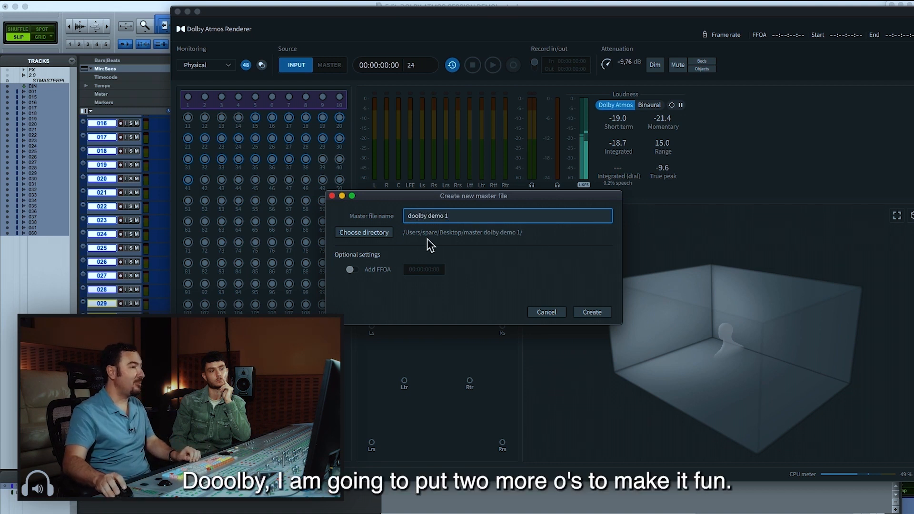
{"action": "type", "text": "ooo"}
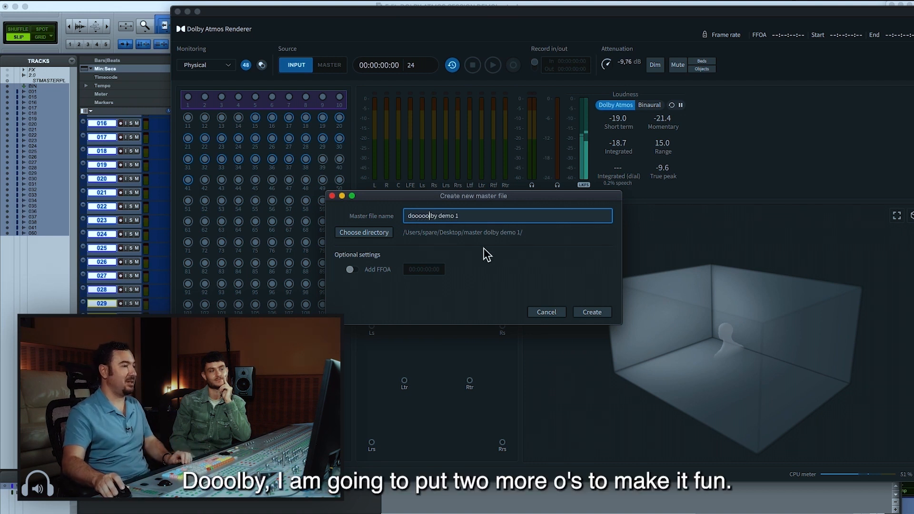
{"action": "left_click", "coordinate": [591, 313]}
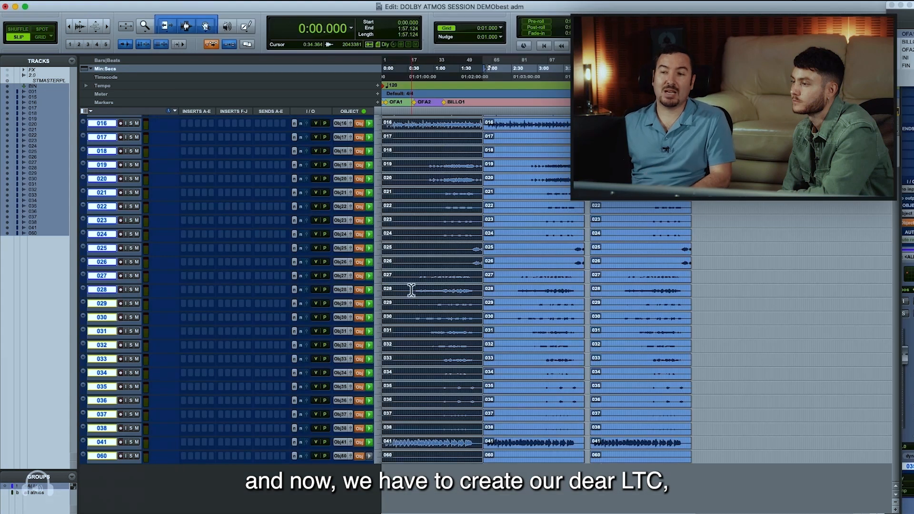
Return to the Pro Tools session and create a new mono audio track below track 060
{"action": "left_click", "coordinate": [102, 455]}
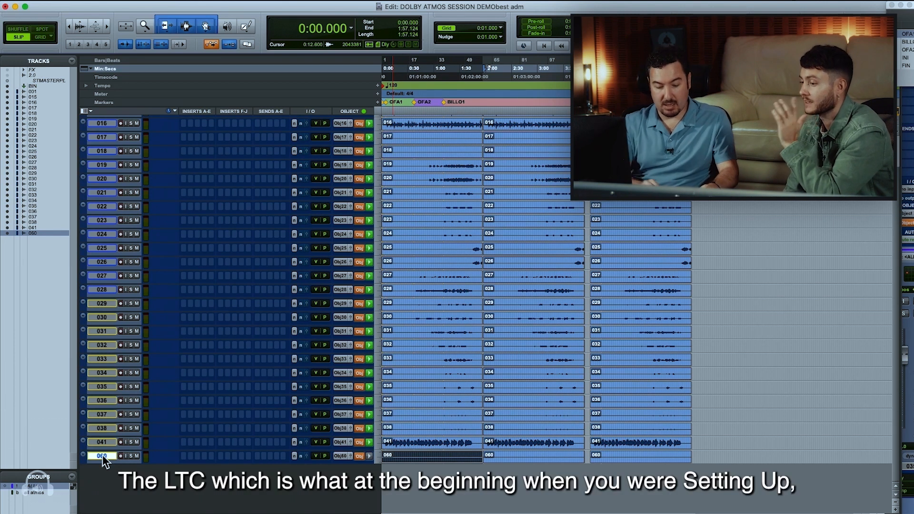
{"action": "key", "text": "shift+super+n"}
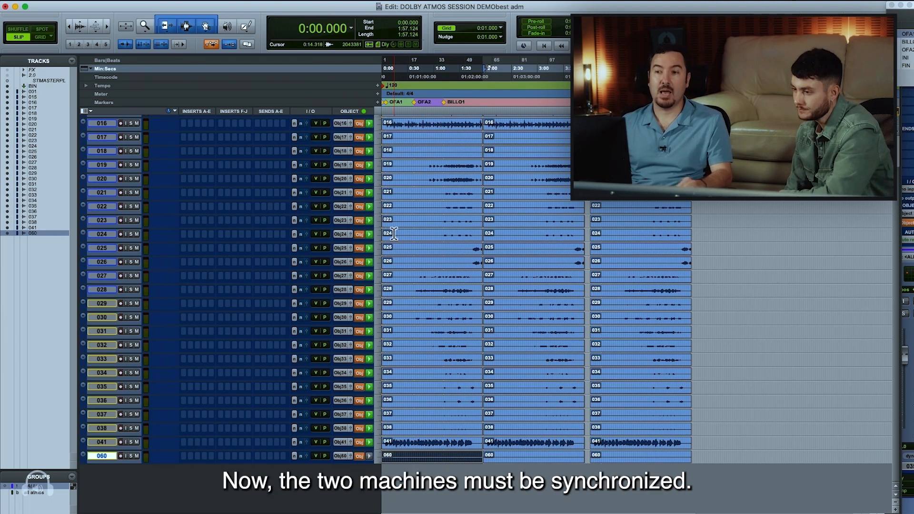
{"action": "key", "text": "super+Tab"}
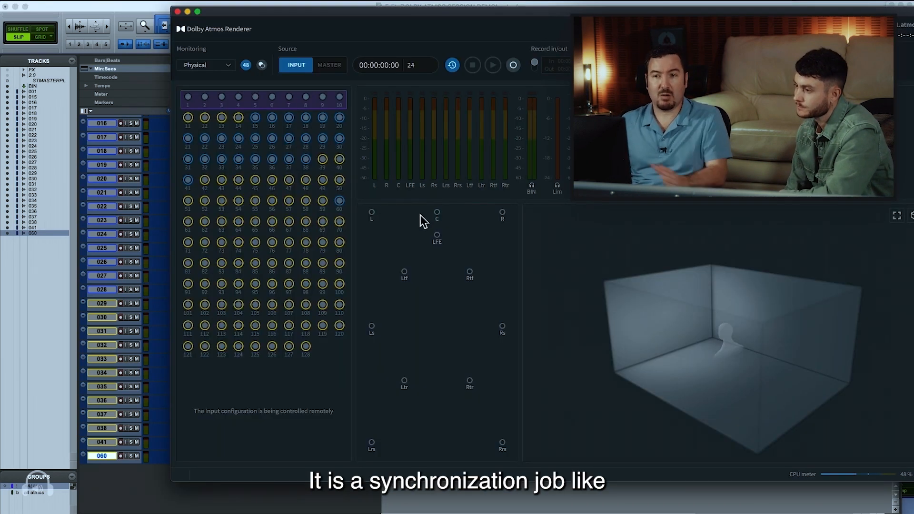
{"action": "key", "text": "super+Tab"}
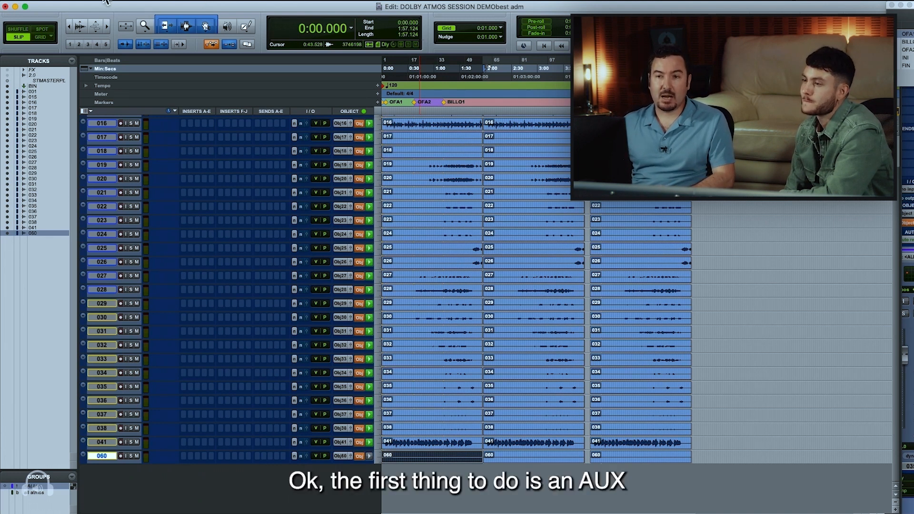
{"action": "left_click", "coordinate": [78, 4]}
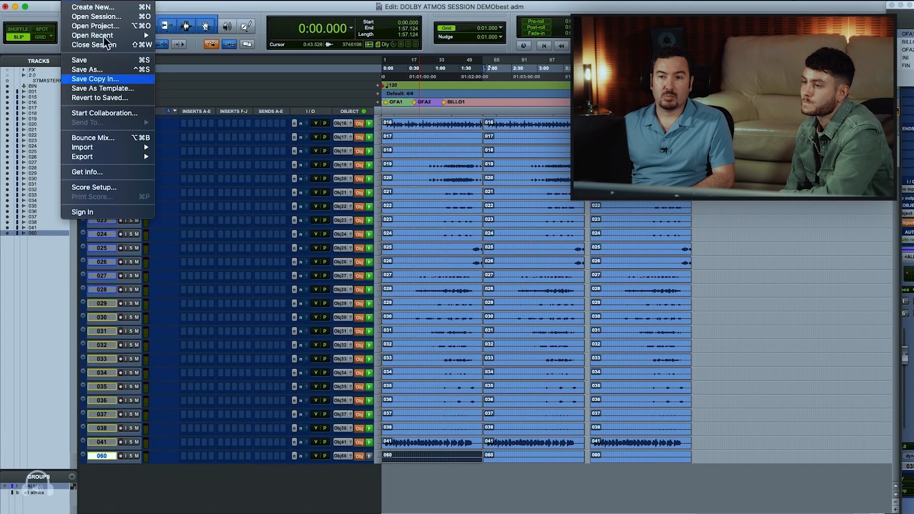
{"action": "left_click", "coordinate": [145, 7]}
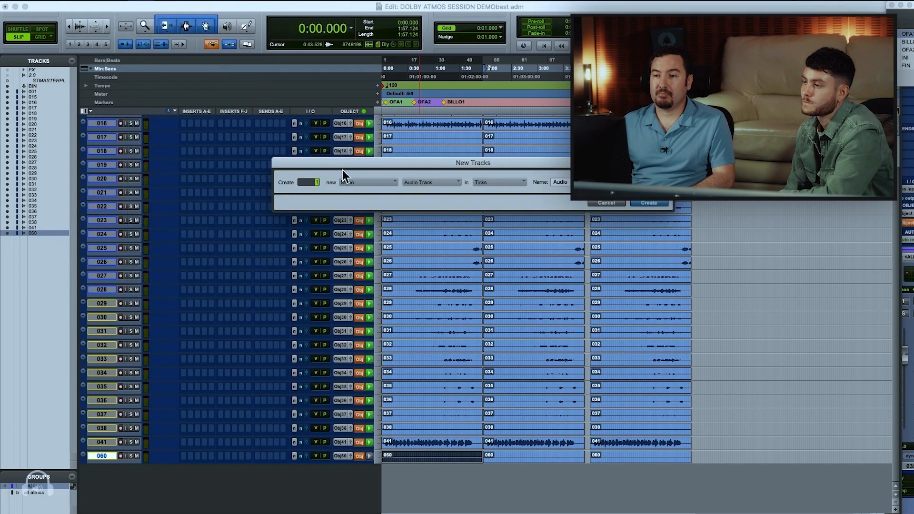
{"action": "left_click", "coordinate": [646, 202]}
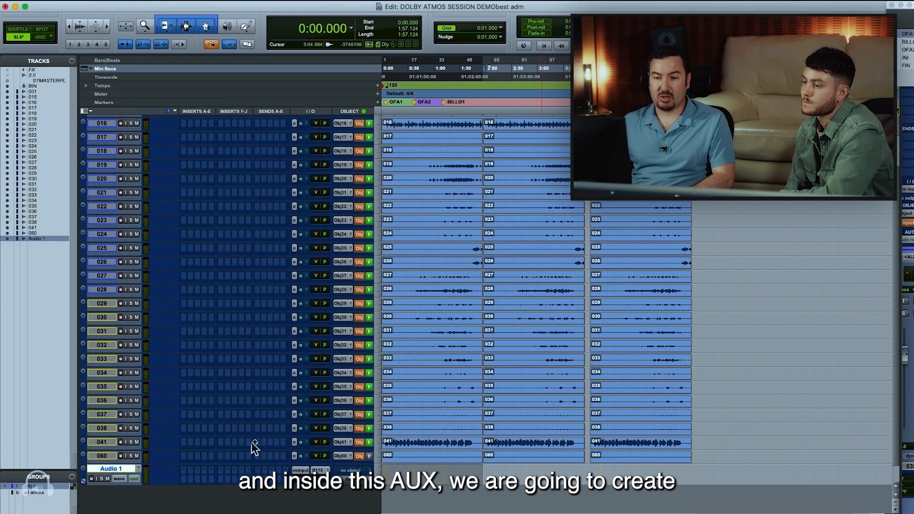
Search the plug-ins for "dolb" and insert Dolby LTC Generator (mono) in the first insert slot of the Audio 1 track
{"action": "left_click", "coordinate": [183, 471]}
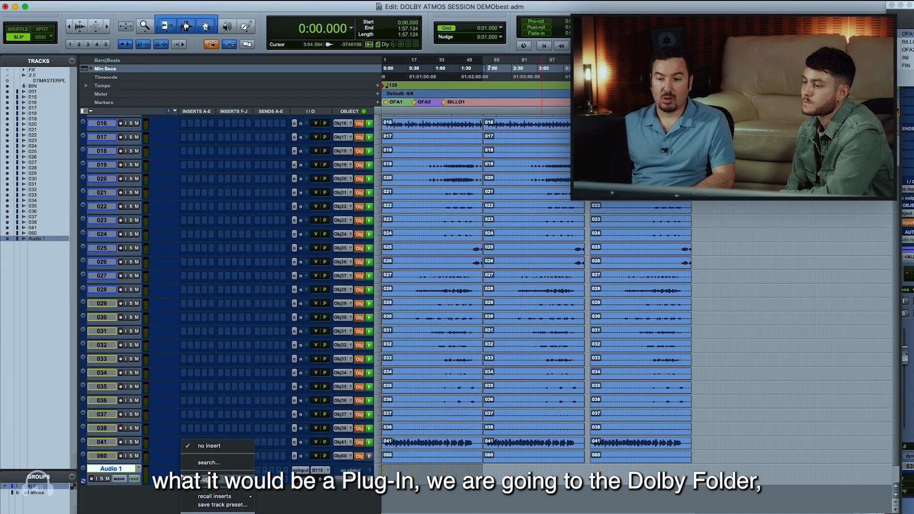
{"action": "mouse_move", "coordinate": [209, 480]}
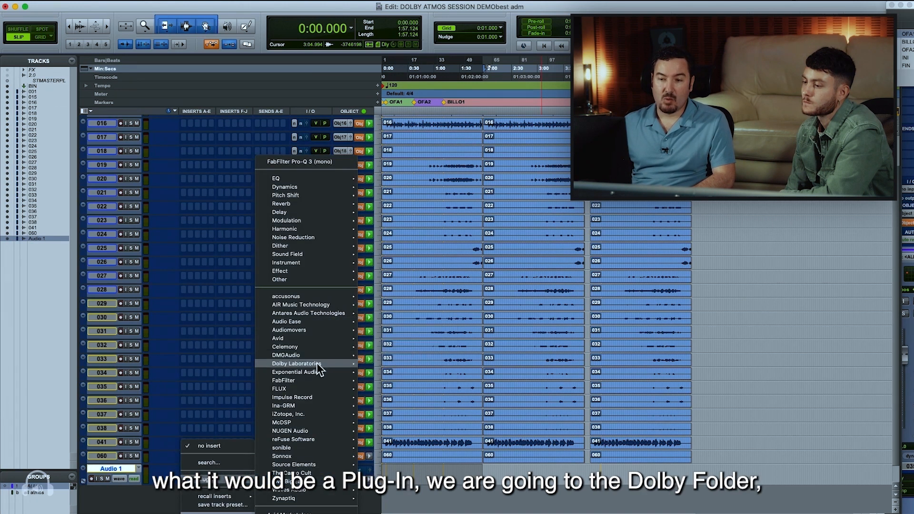
{"action": "mouse_move", "coordinate": [316, 414]}
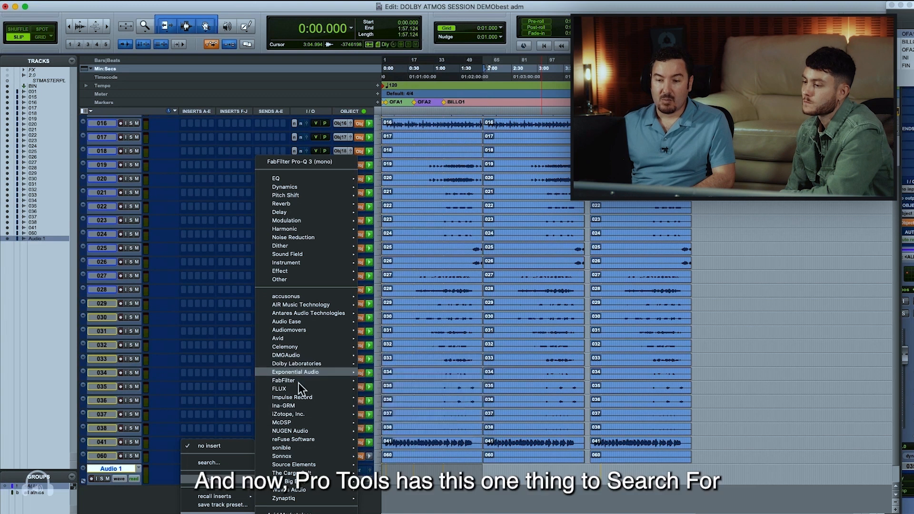
{"action": "left_click", "coordinate": [222, 461]}
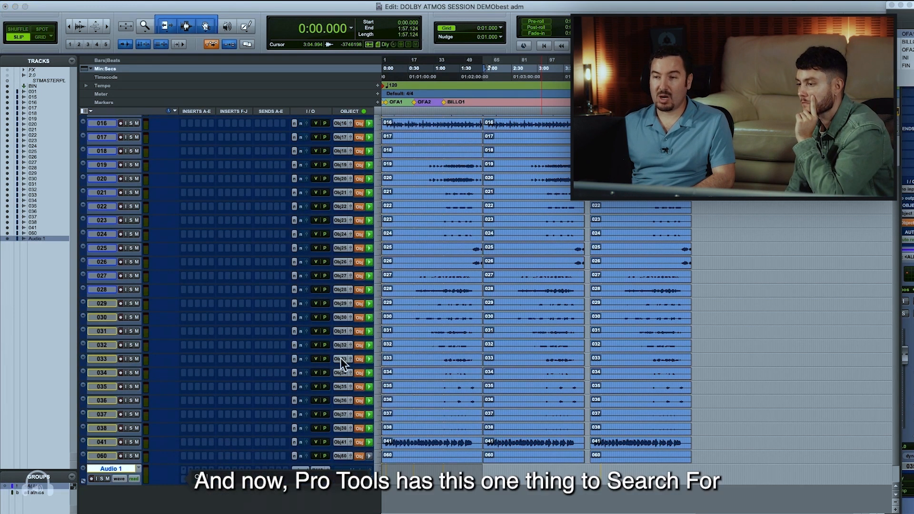
{"action": "type", "text": "dolb"}
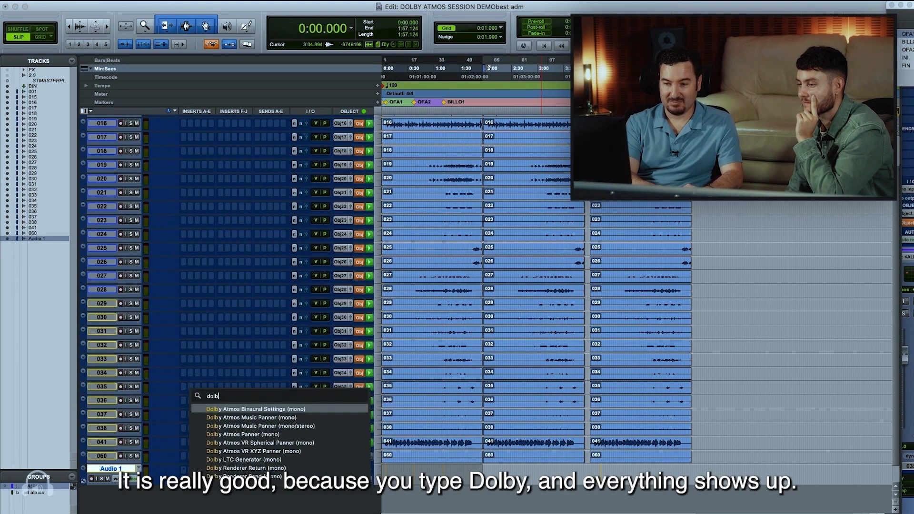
{"action": "left_click", "coordinate": [280, 460]}
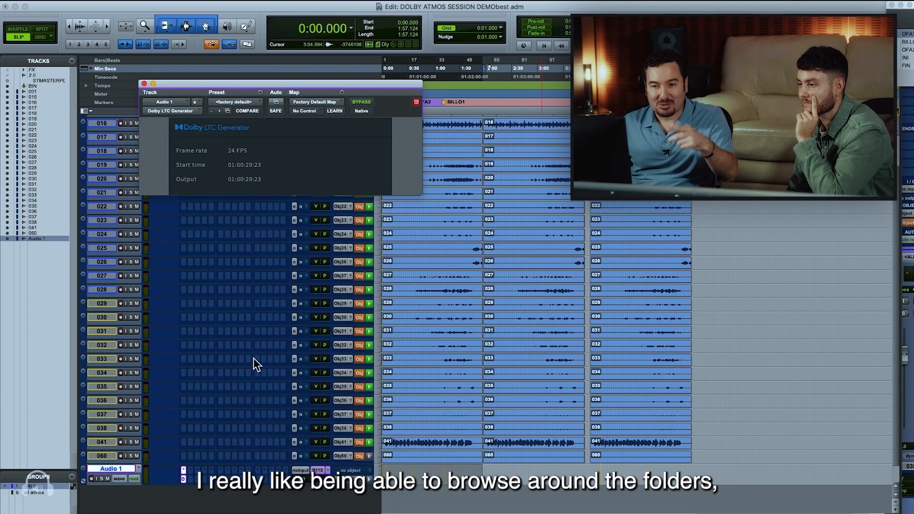
Increase the track heights, bring Audio 1 into view and show the output paths in I/O Setup
{"action": "left_click_drag", "start_coordinate": [106, 484], "coordinate": [108, 498]}
{"action": "scroll", "coordinate": [113, 489], "scroll_direction": "down", "scroll_amount": 2}
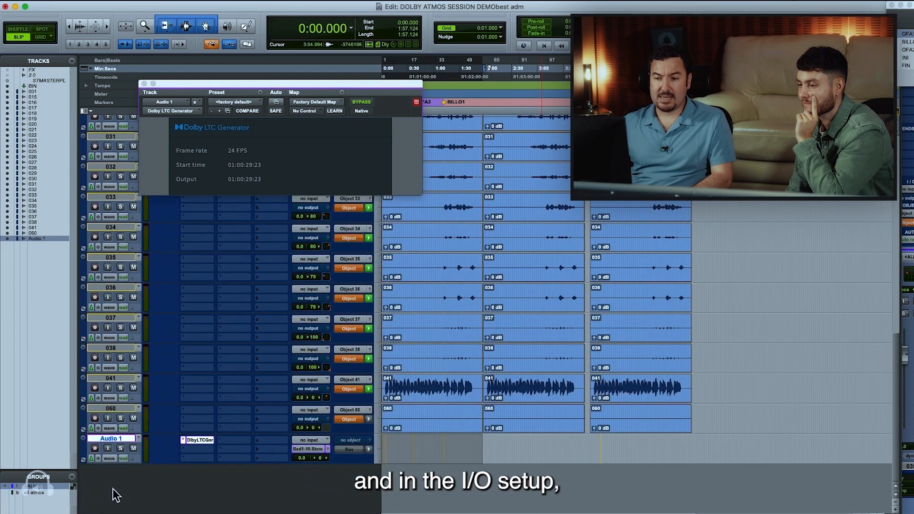
{"action": "left_click", "coordinate": [292, 1]}
{"action": "left_click", "coordinate": [294, 52]}
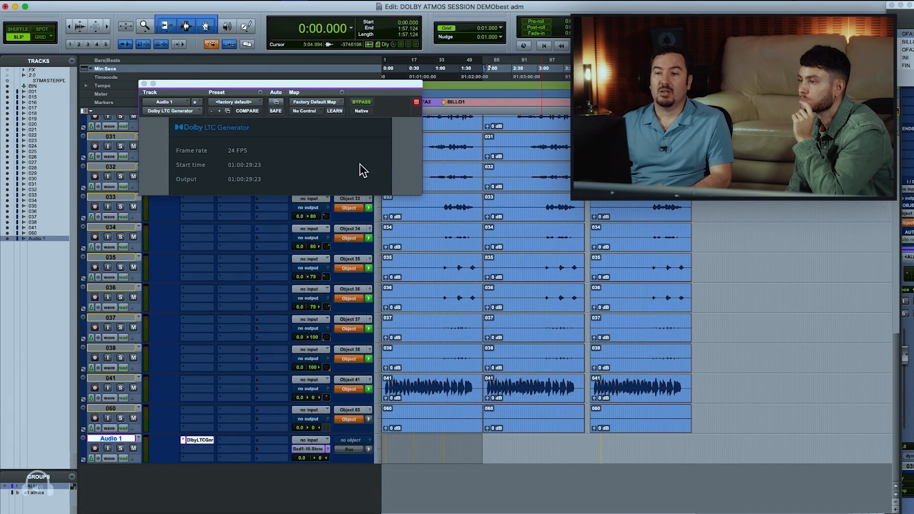
{"action": "left_click", "coordinate": [202, 73]}
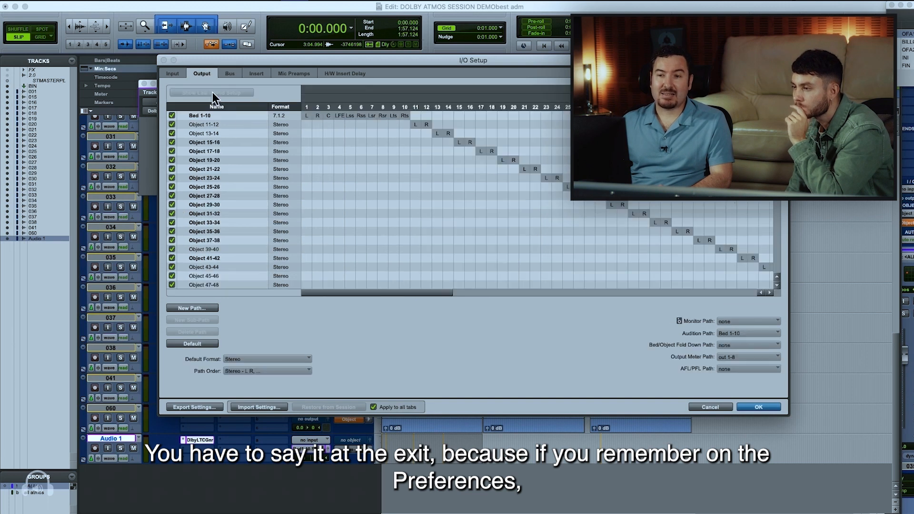
Switch to Dolby Atmos Renderer, check the LTC input channel in the driver preferences and return to Pro Tools
{"action": "key", "text": "super+Tab"}
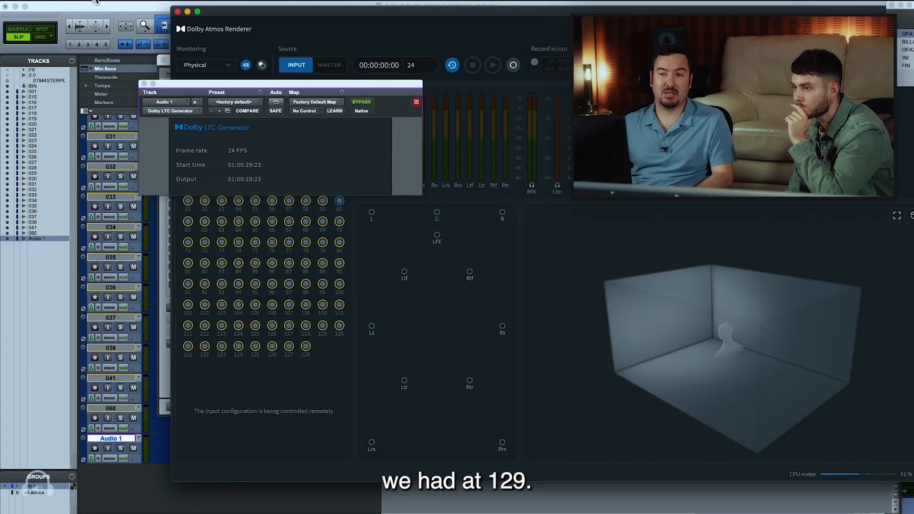
{"action": "left_click", "coordinate": [95, 2]}
{"action": "left_click", "coordinate": [62, 23]}
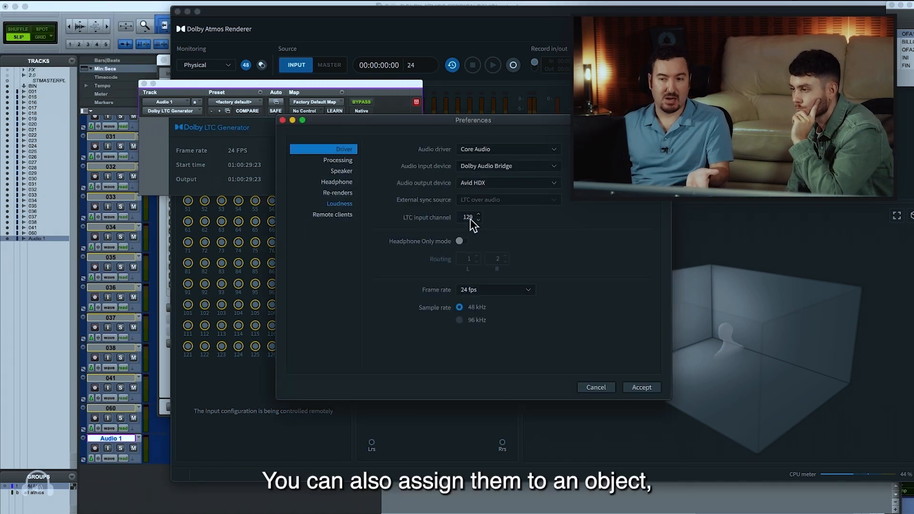
{"action": "left_click", "coordinate": [641, 388]}
{"action": "key", "text": "super+Tab"}
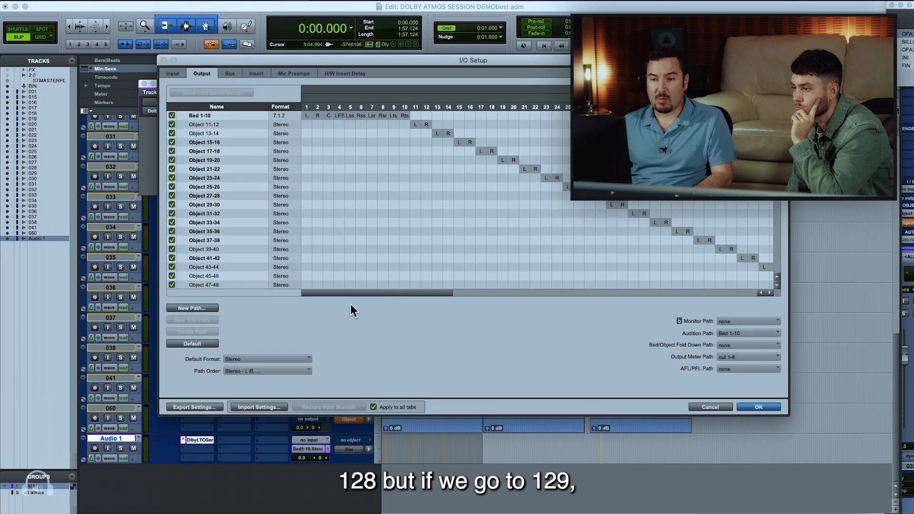
Create a new mono output path named "ltc" with default channel assignments, following the Object 127-128 path
{"action": "scroll", "coordinate": [533, 224], "scroll_direction": "down", "scroll_amount": 13}
{"action": "left_click_drag", "start_coordinate": [403, 295], "coordinate": [755, 278]}
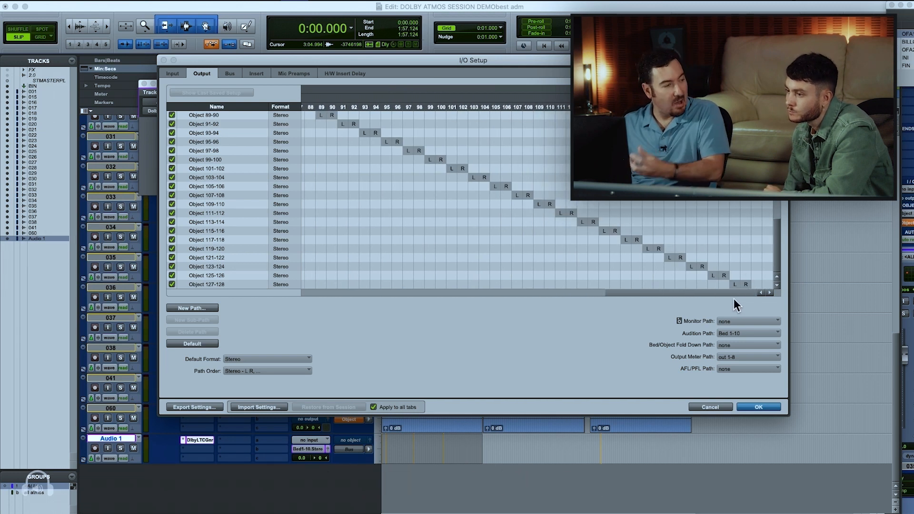
{"action": "left_click", "coordinate": [205, 310]}
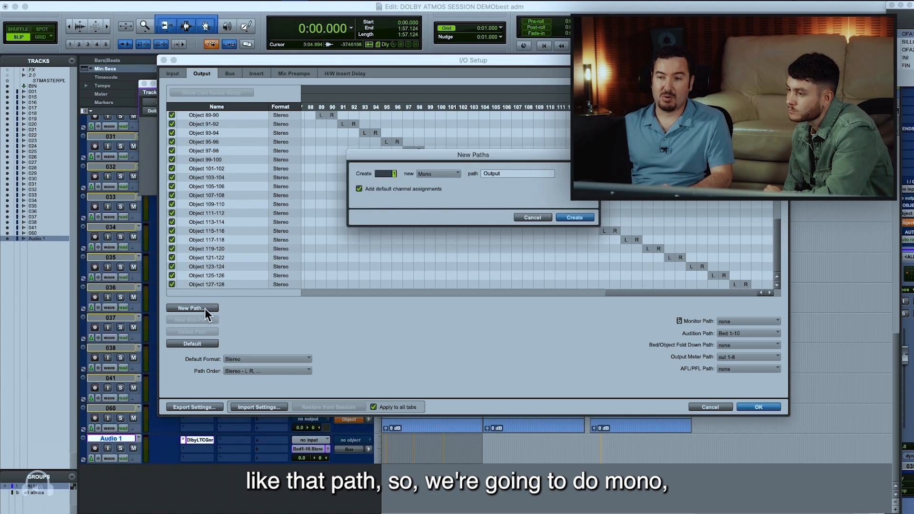
{"action": "key", "text": "BackSpace"}
{"action": "type", "text": "ltc"}
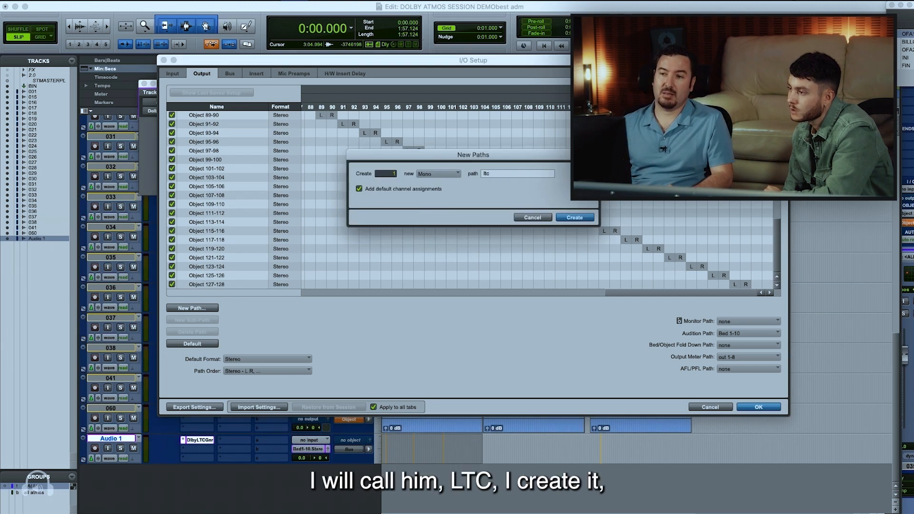
{"action": "key", "text": "Return"}
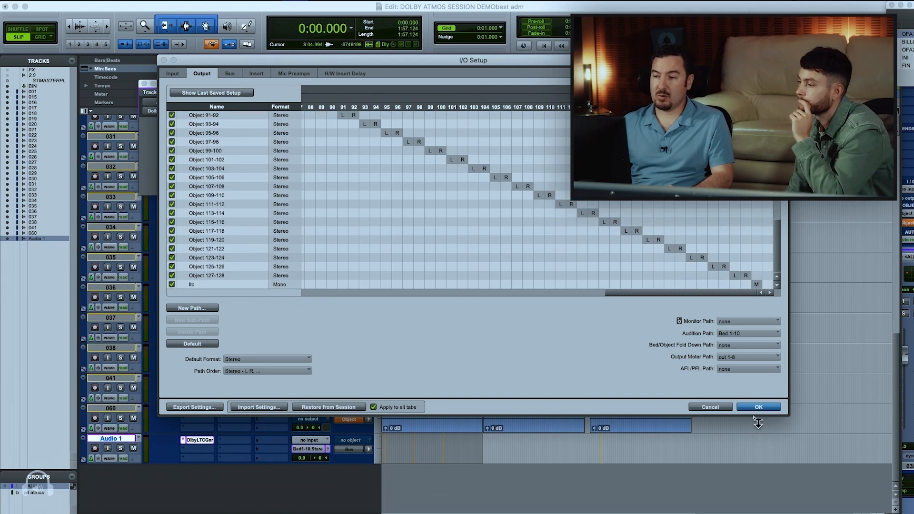
Check the ltc bus's mapping to output at the end of the bus list and accept the I/O Setup changes
{"action": "left_click", "coordinate": [231, 71]}
{"action": "scroll", "coordinate": [387, 187], "scroll_direction": "down", "scroll_amount": 10}
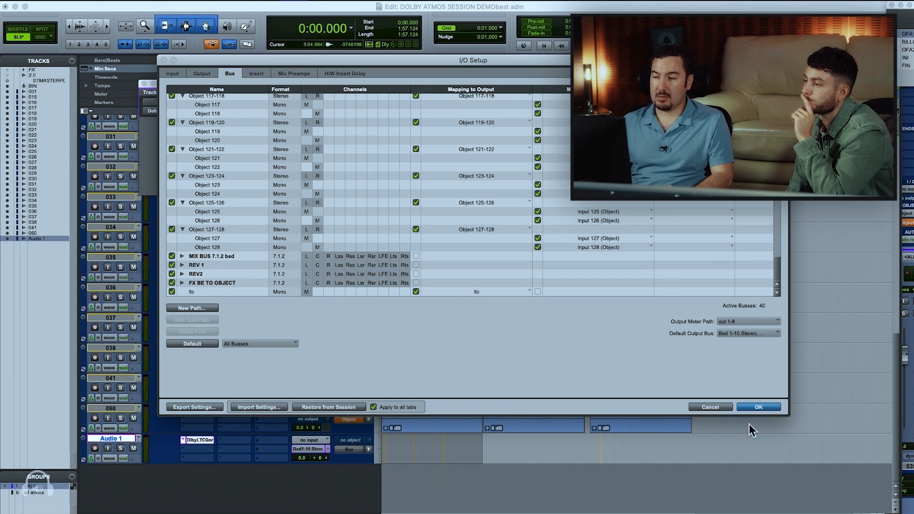
{"action": "left_click", "coordinate": [754, 408]}
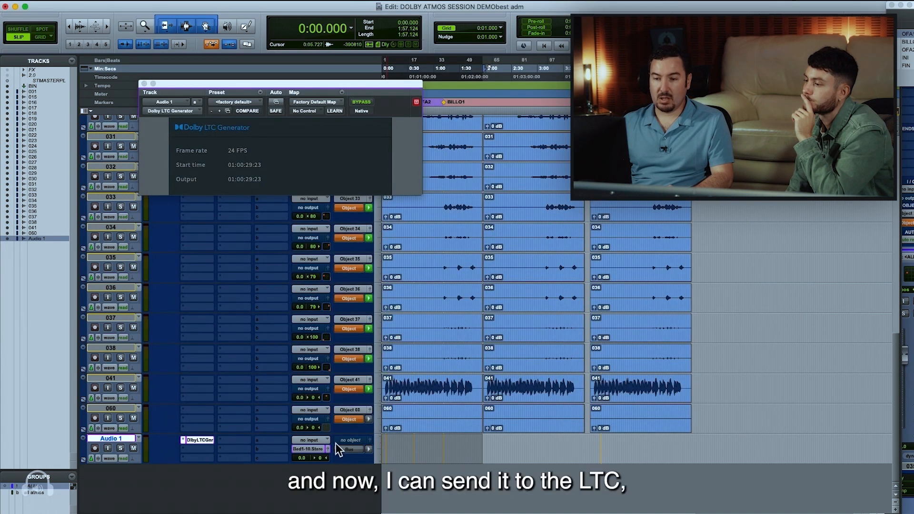
Route the Audio 1 track's output to ltc and close the Dolby LTC Generator plug-in window
{"action": "left_click", "coordinate": [321, 449]}
{"action": "mouse_move", "coordinate": [321, 449]}
{"action": "left_click", "coordinate": [375, 450]}
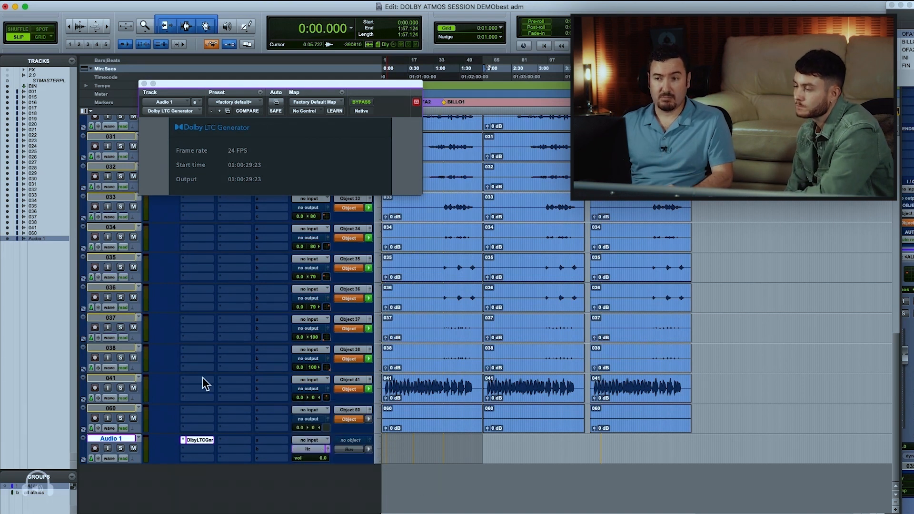
{"action": "left_click", "coordinate": [145, 84]}
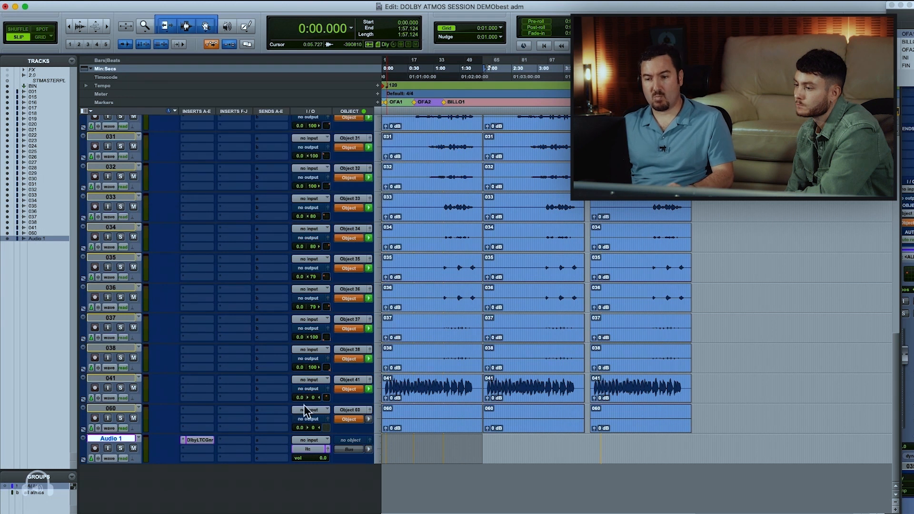
Review the session's sample rate, bit depth and timecode rate in Session Setup
{"action": "key", "text": "super+2"}
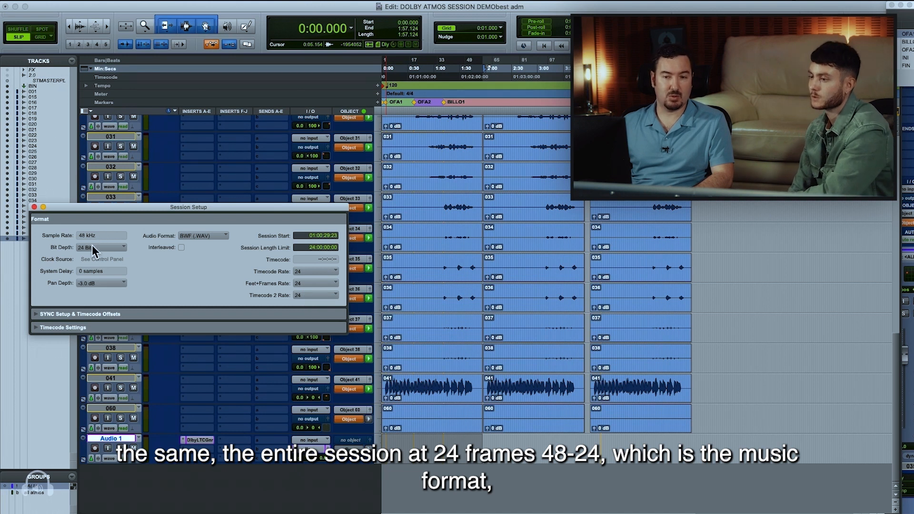
{"action": "left_click", "coordinate": [34, 207]}
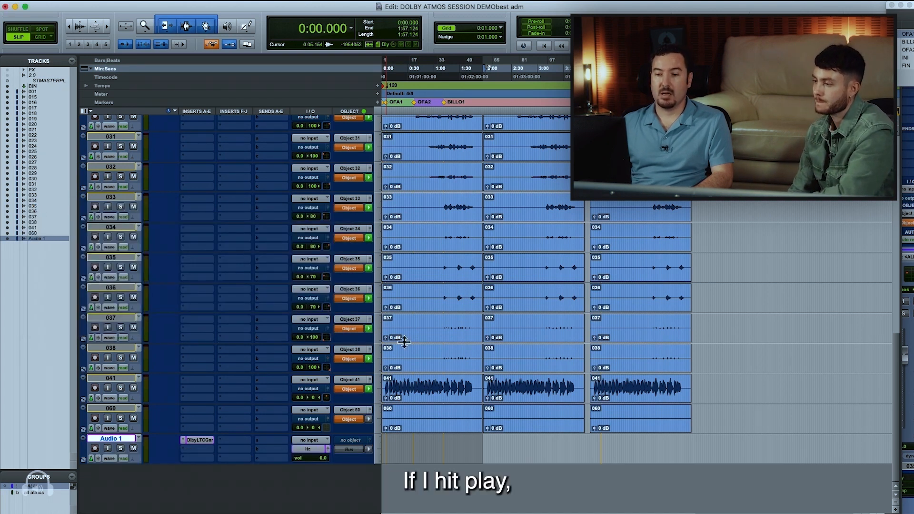
Play the session, check the incoming timecode in Dolby Atmos Renderer and stop playback
{"action": "key", "text": "space"}
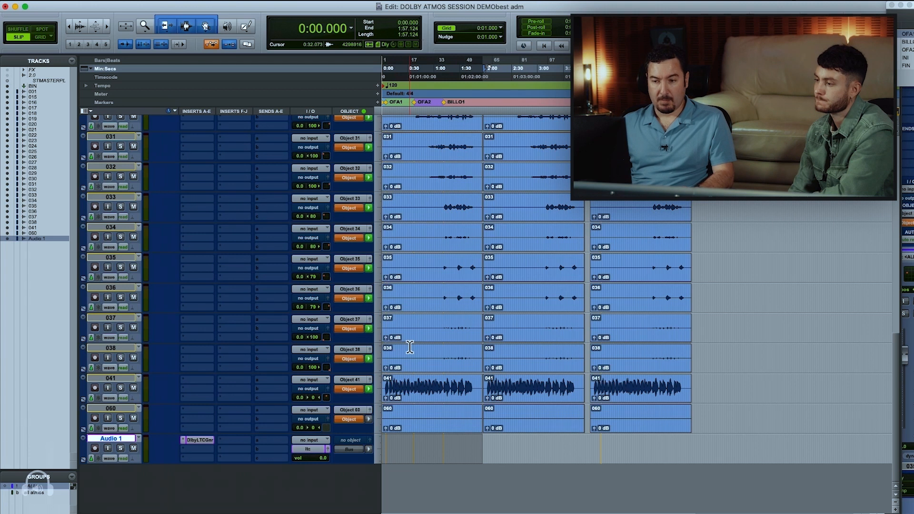
{"action": "key", "text": "super+Tab"}
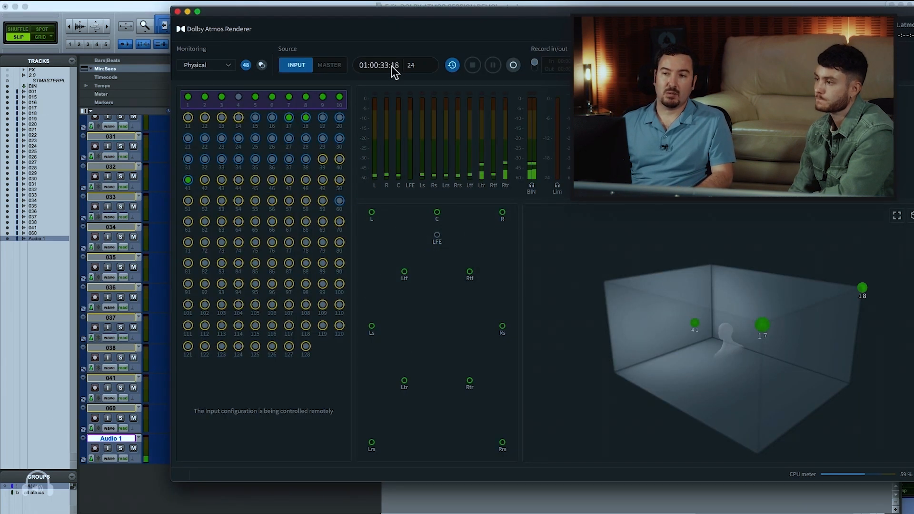
{"action": "key", "text": "space"}
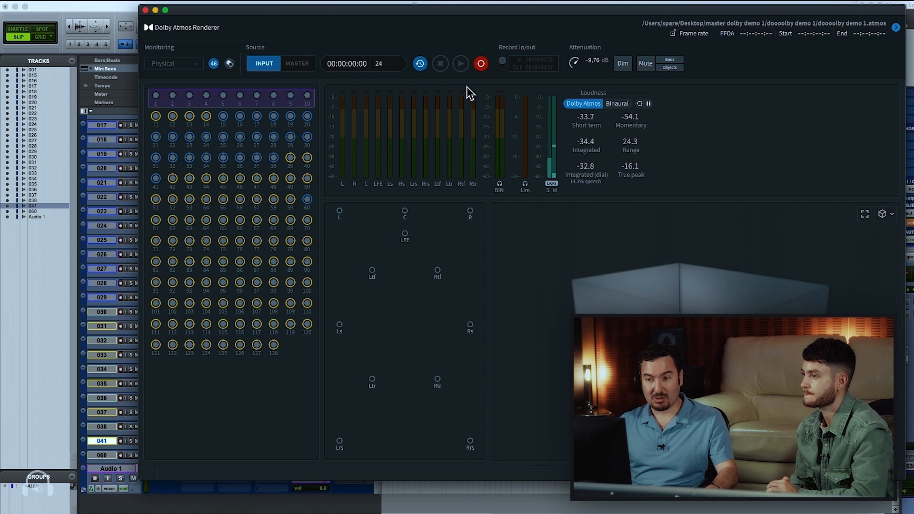
Switch back to Pro Tools, select the first clip on track 019 and show the mix window
{"action": "key", "text": "super+Tab"}
{"action": "key", "text": "super+bracketleft"}
{"action": "key", "text": "super+bracketleft"}
{"action": "left_click", "coordinate": [447, 161]}
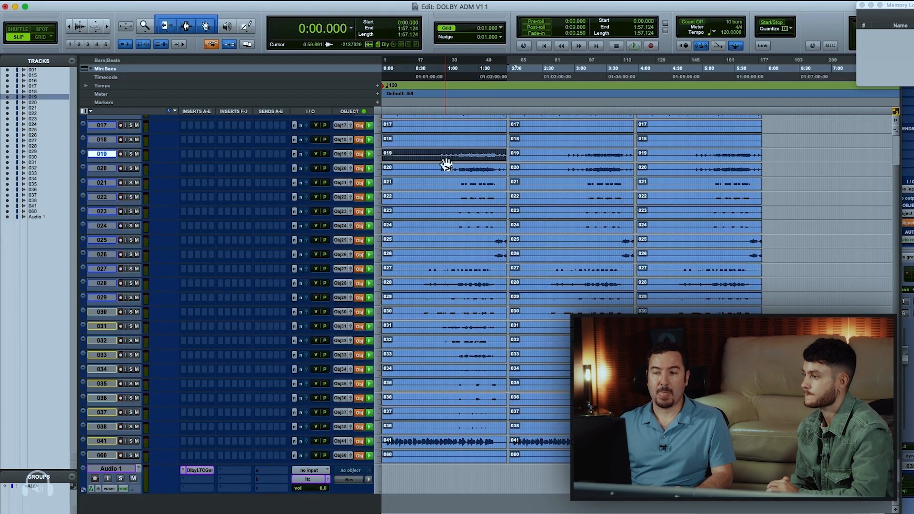
{"action": "key", "text": "super+equal"}
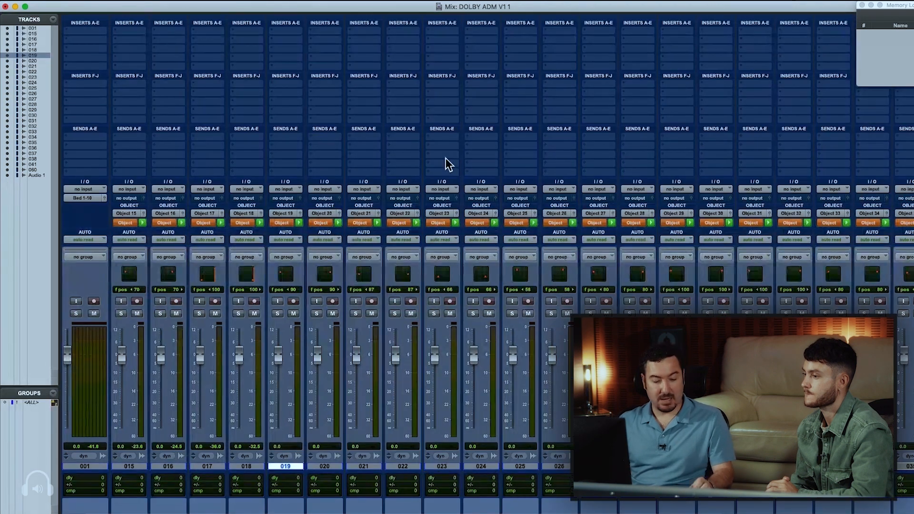
Switch to Finder and inspect the recorded master's files in the Desktop folder "master dolby demo 1", subfolder "doooolby demo 1"
{"action": "key", "text": "super+Tab"}
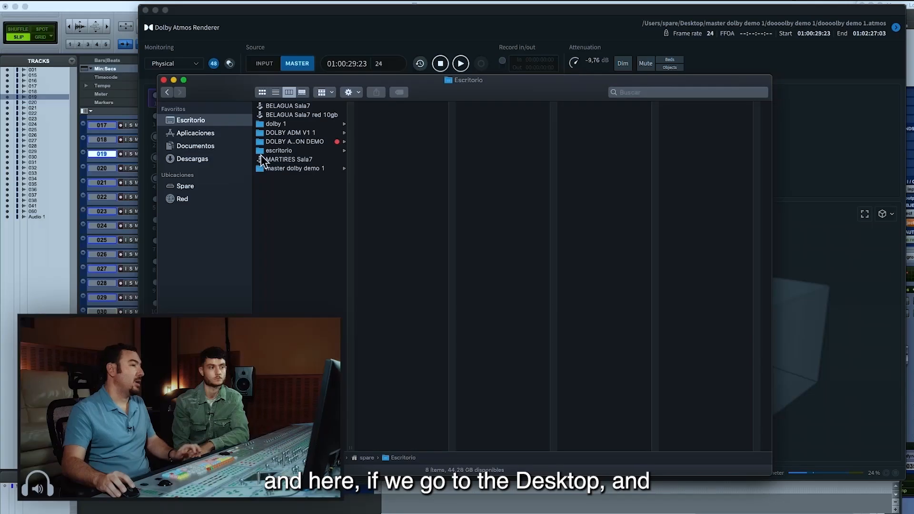
{"action": "left_click", "coordinate": [305, 168]}
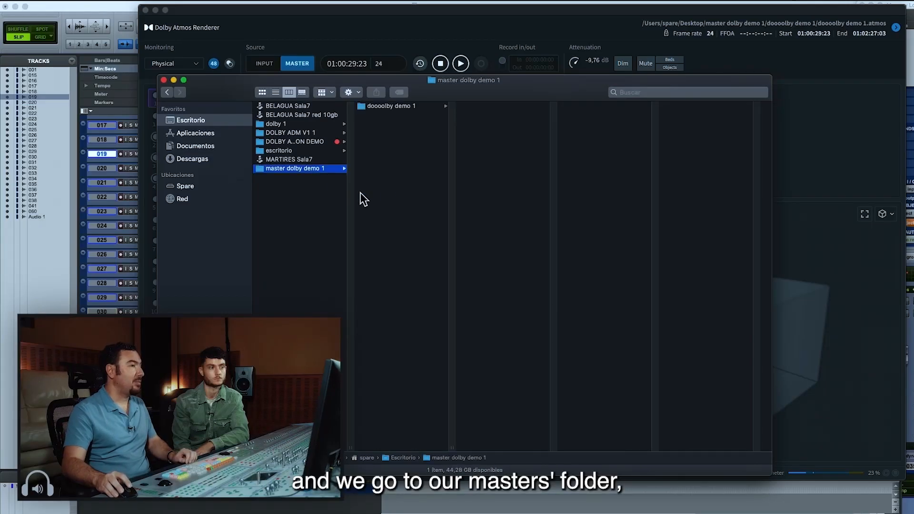
{"action": "left_click", "coordinate": [400, 107]}
{"action": "left_click_drag", "start_coordinate": [556, 444], "coordinate": [611, 424]}
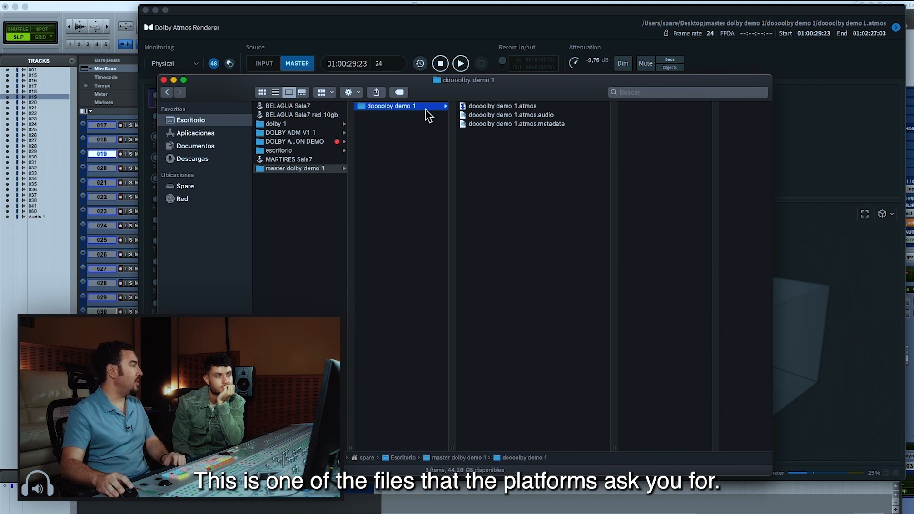
Return to Dolby Atmos Renderer and export the entire master as an ADM BWF file into the "master dolby demo 1" folder
{"action": "left_click", "coordinate": [374, 19]}
{"action": "left_click", "coordinate": [118, 1]}
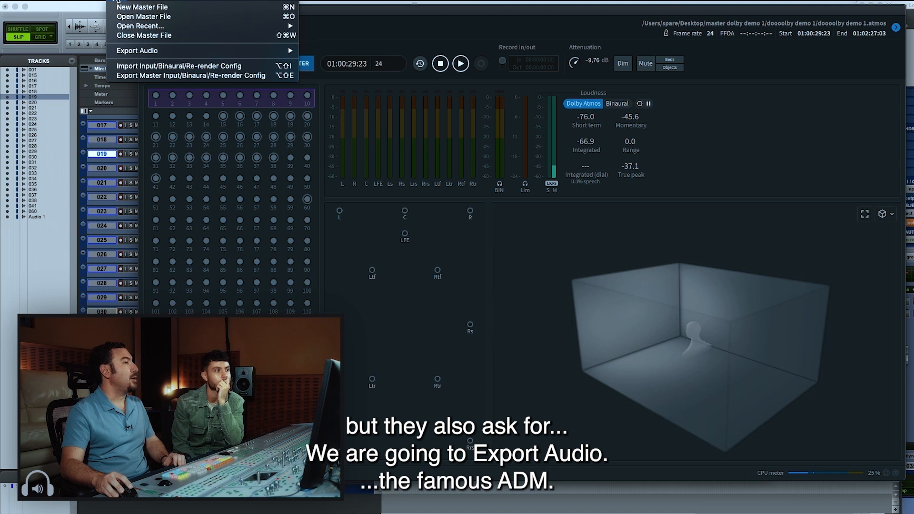
{"action": "mouse_move", "coordinate": [277, 50]}
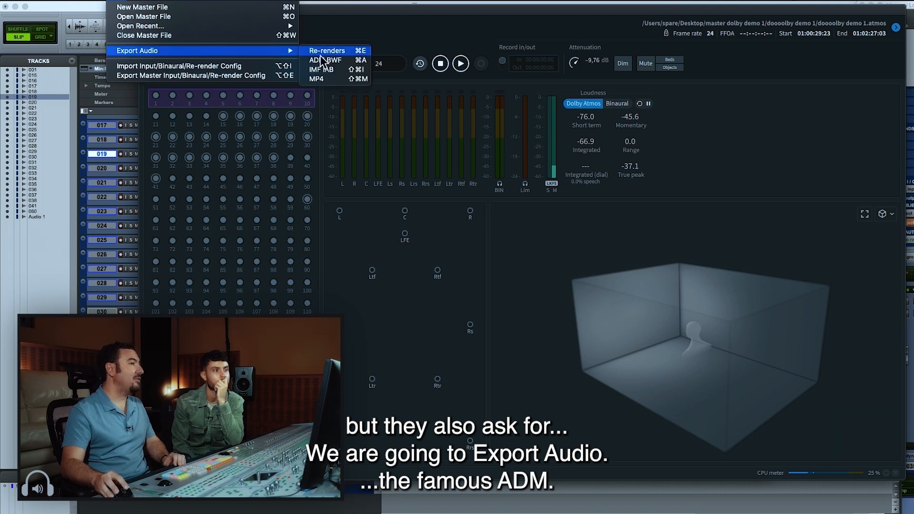
{"action": "left_click", "coordinate": [323, 62]}
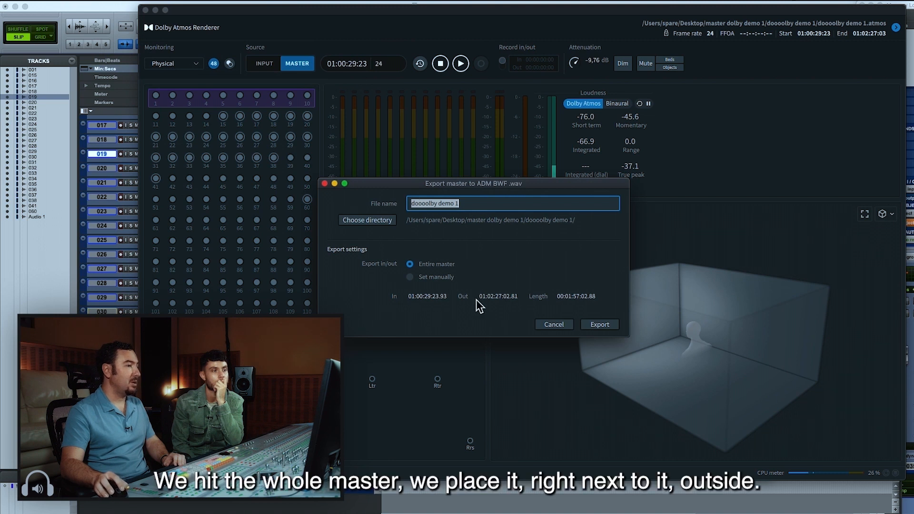
{"action": "left_click", "coordinate": [381, 221]}
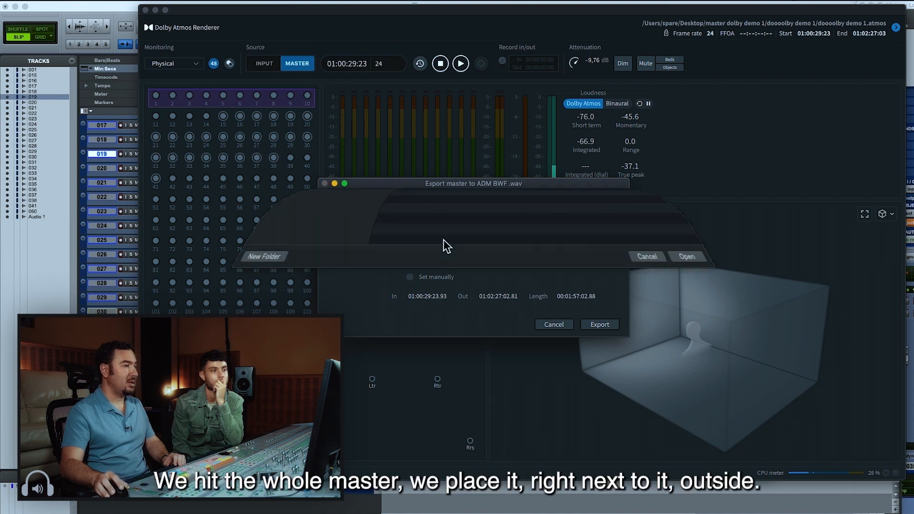
{"action": "left_click", "coordinate": [462, 201]}
{"action": "left_click", "coordinate": [464, 208]}
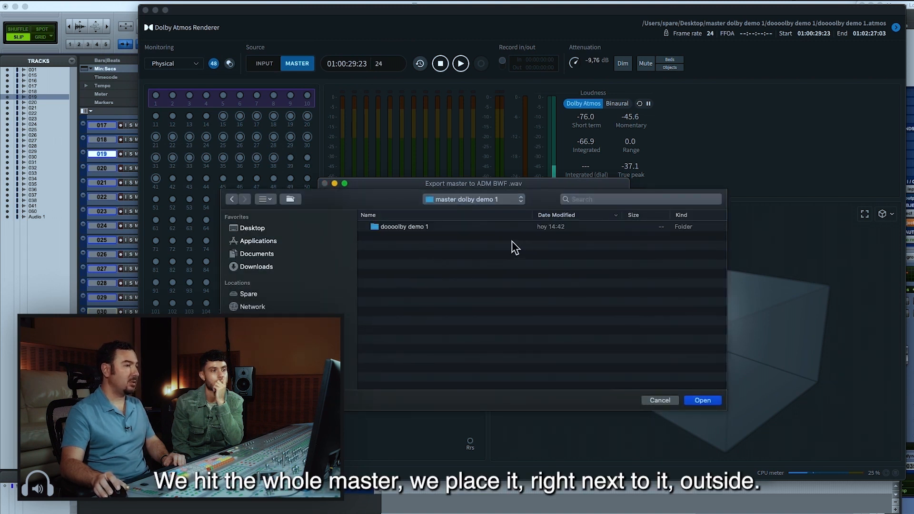
{"action": "left_click", "coordinate": [709, 401]}
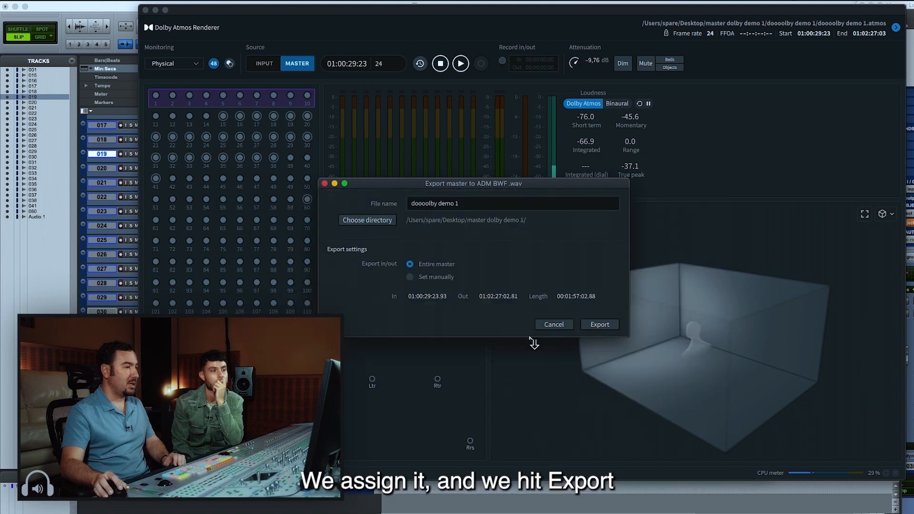
{"action": "left_click", "coordinate": [608, 326]}
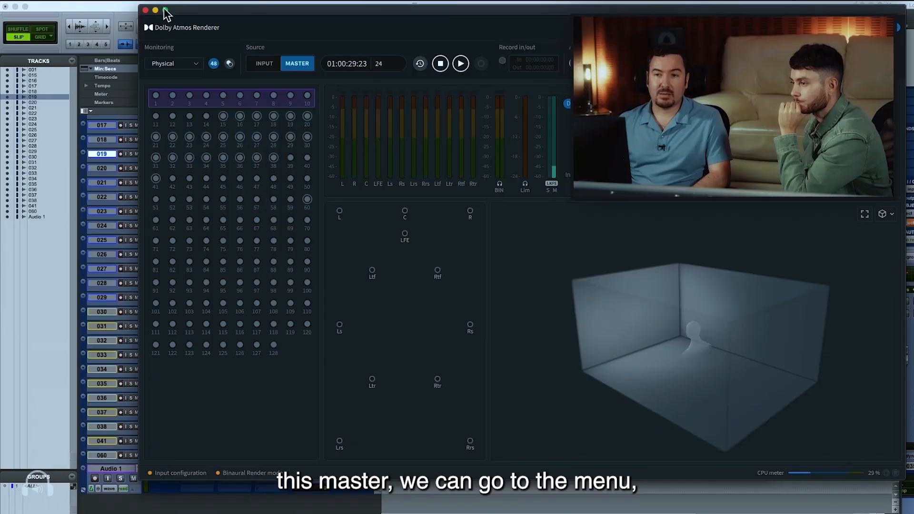
Run a loudness analysis on the entire master, review the Dolby Atmos results and close the analysis
{"action": "left_click", "coordinate": [136, 2]}
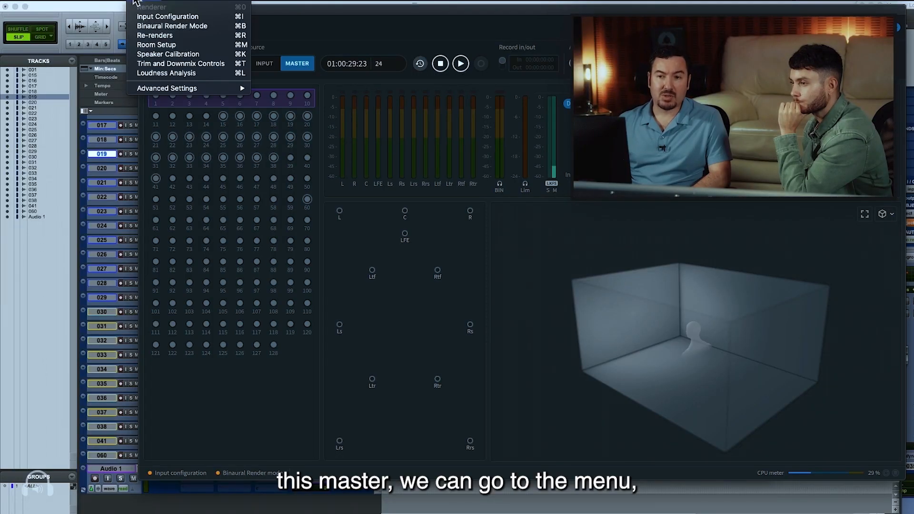
{"action": "left_click", "coordinate": [173, 74]}
{"action": "left_click", "coordinate": [424, 178]}
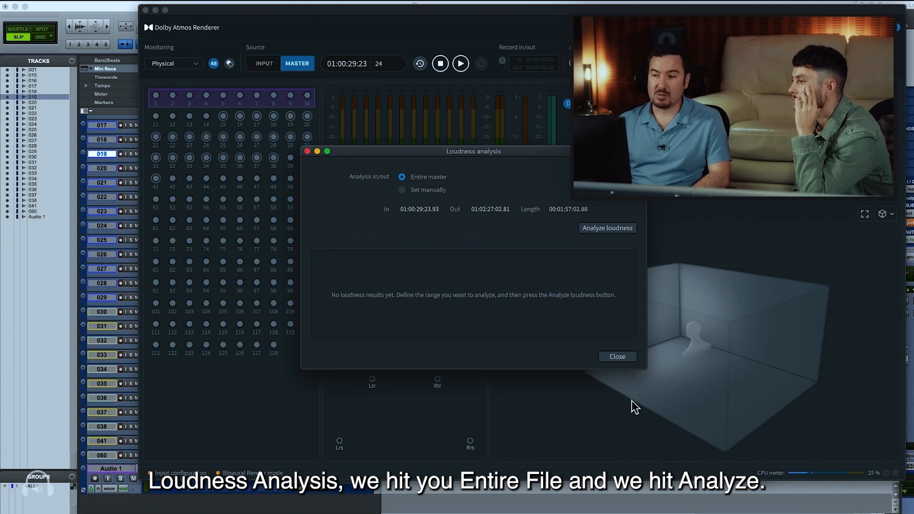
{"action": "left_click", "coordinate": [608, 229]}
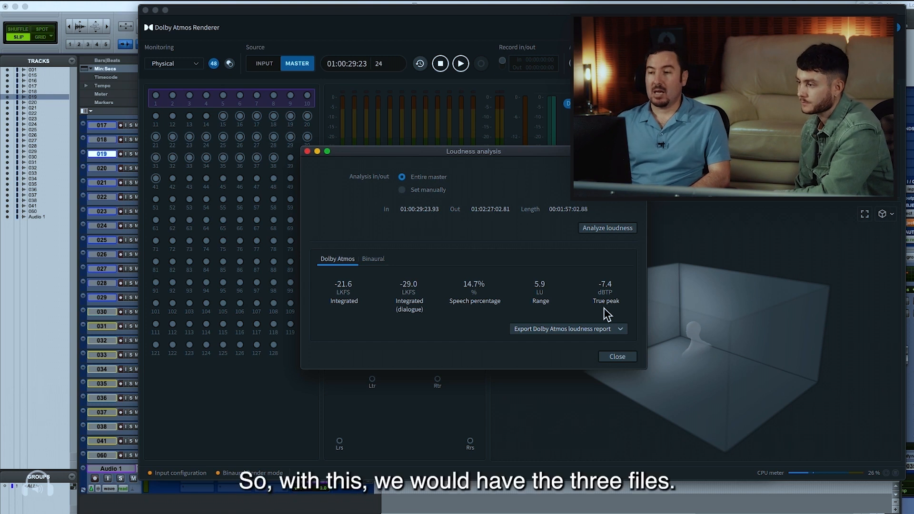
{"action": "left_click", "coordinate": [616, 358]}
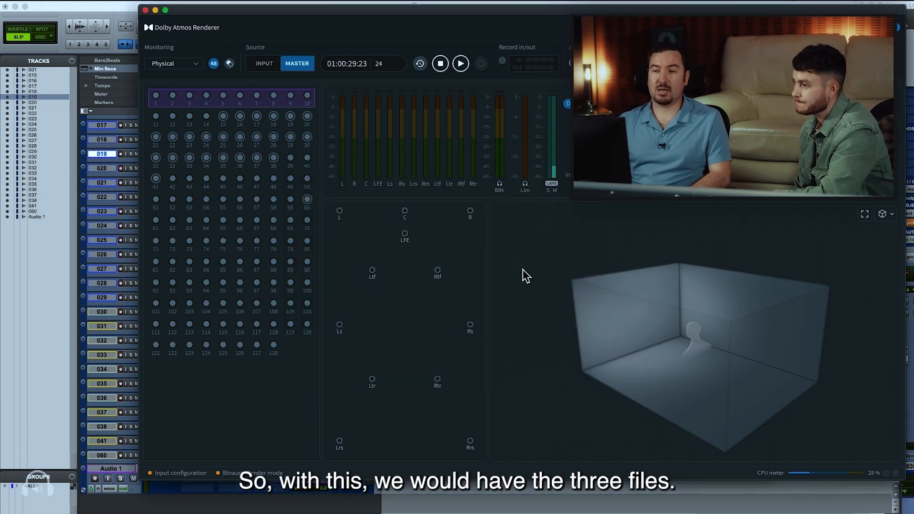